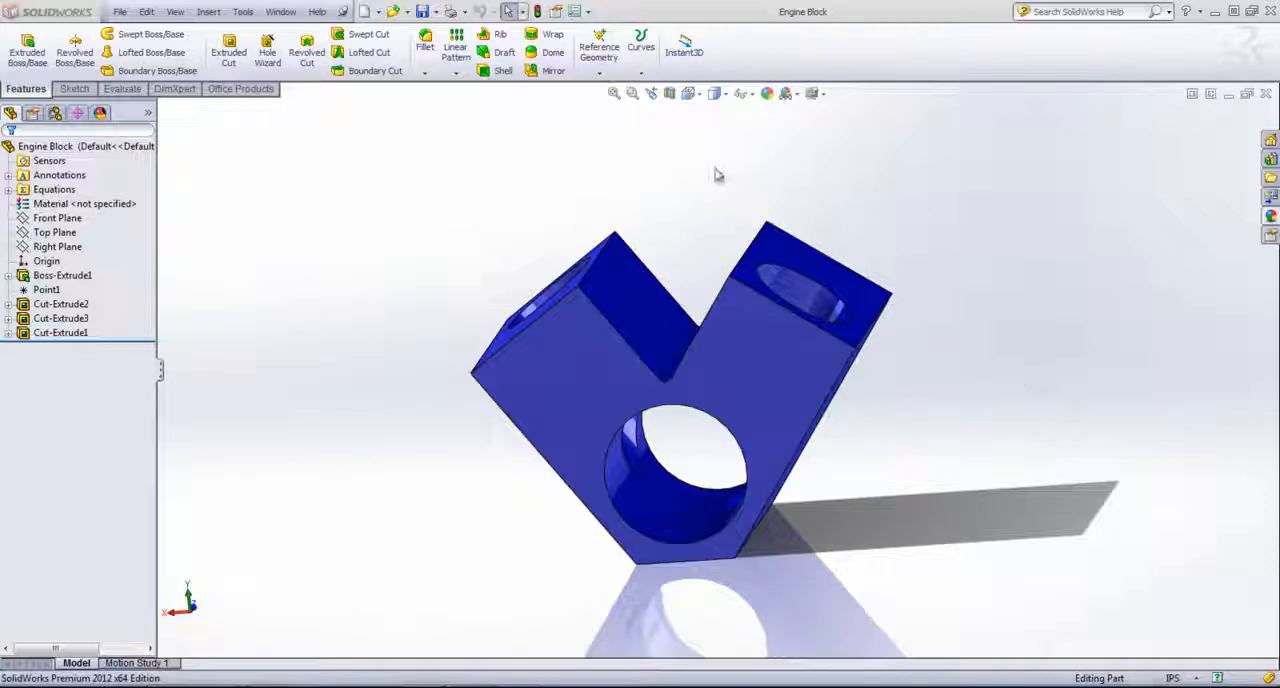
Step: Make a new assembly from the Engine Block part using the Assembly template and place the block at the assembly origin
{"action": "left_click", "coordinate": [281, 12]}
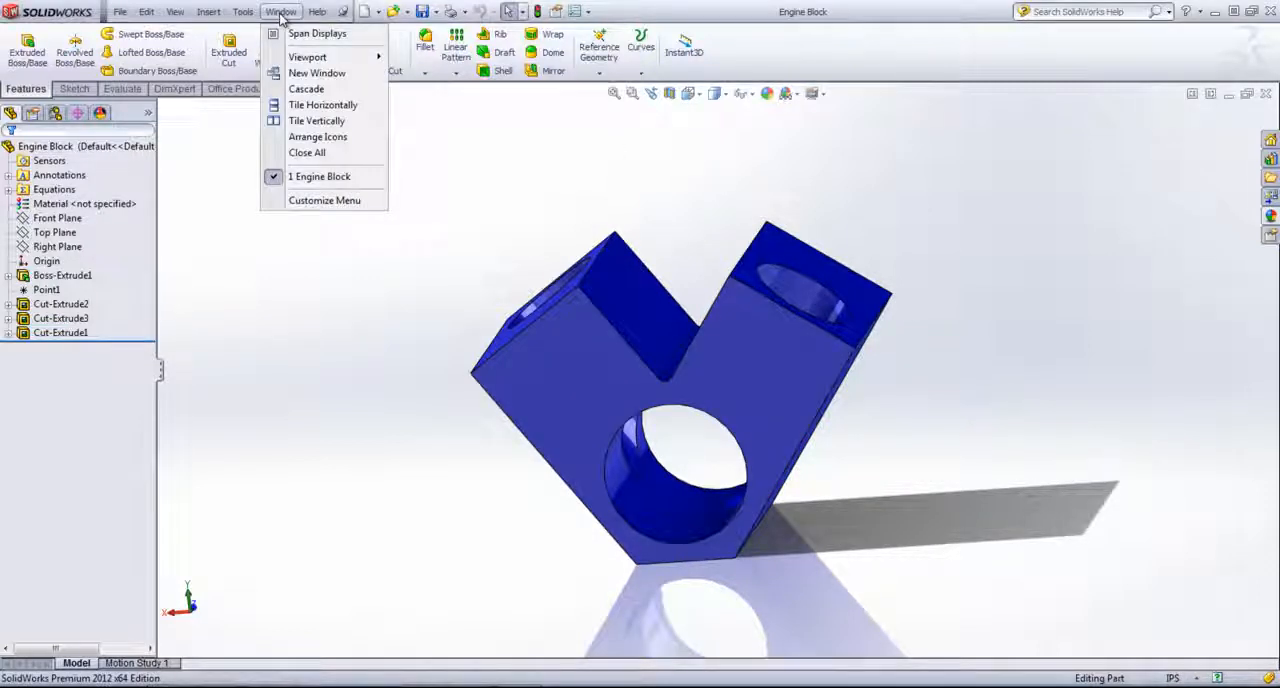
{"action": "mouse_move", "coordinate": [126, 14]}
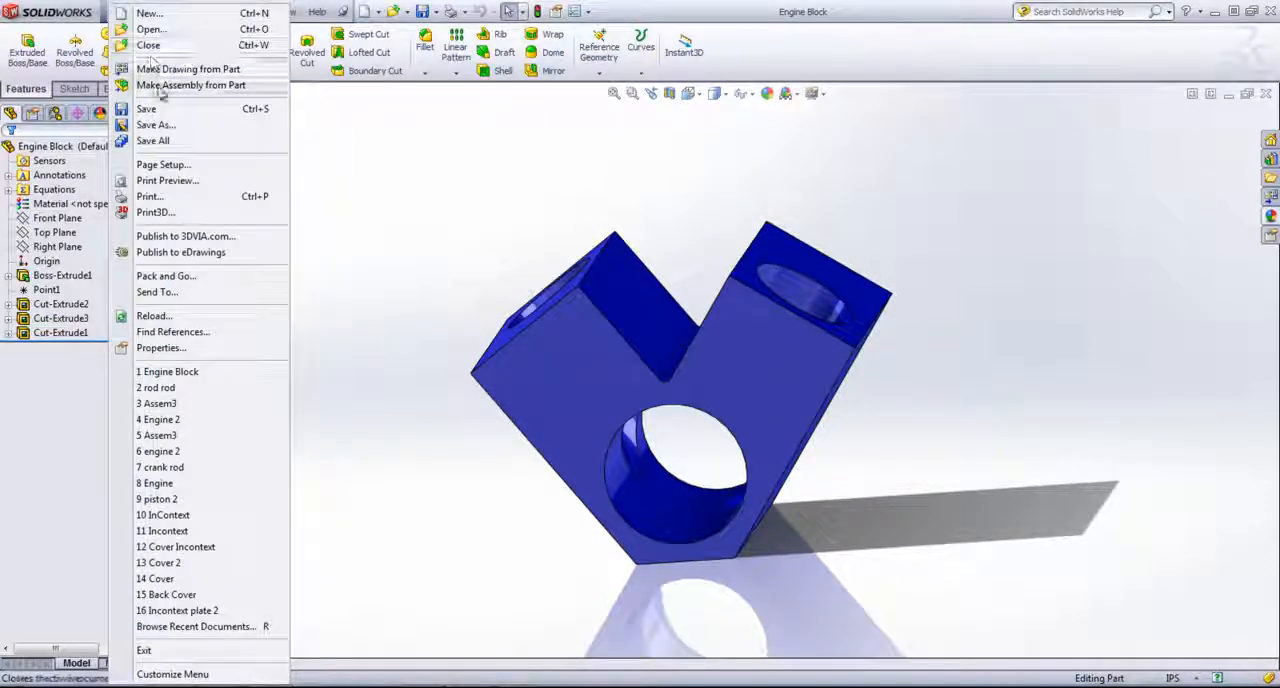
{"action": "left_click", "coordinate": [159, 88]}
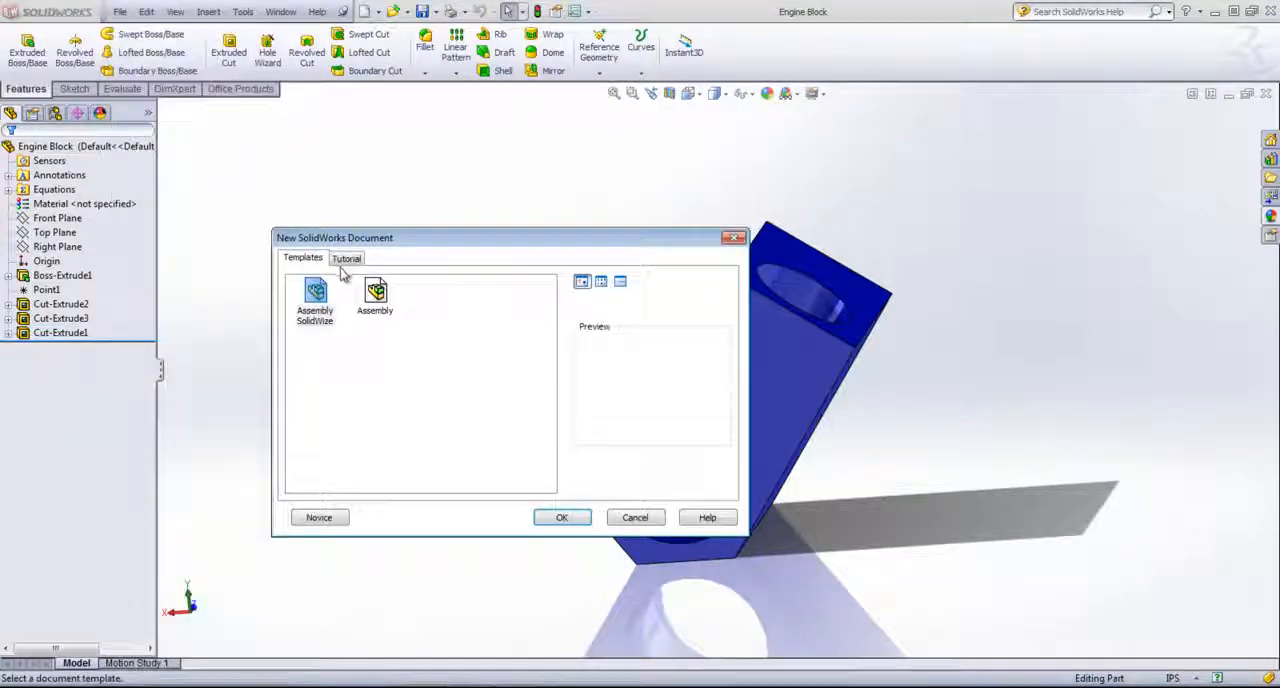
{"action": "left_click", "coordinate": [376, 295]}
{"action": "left_click", "coordinate": [564, 517]}
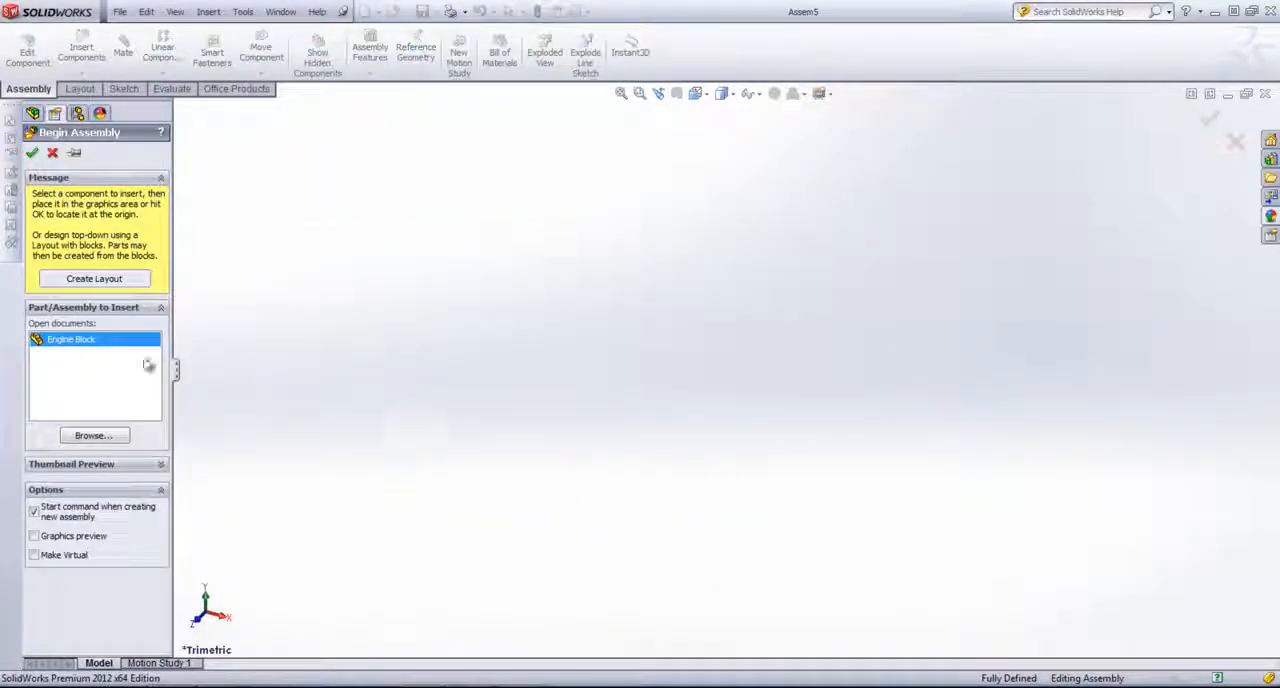
{"action": "left_click", "coordinate": [33, 117]}
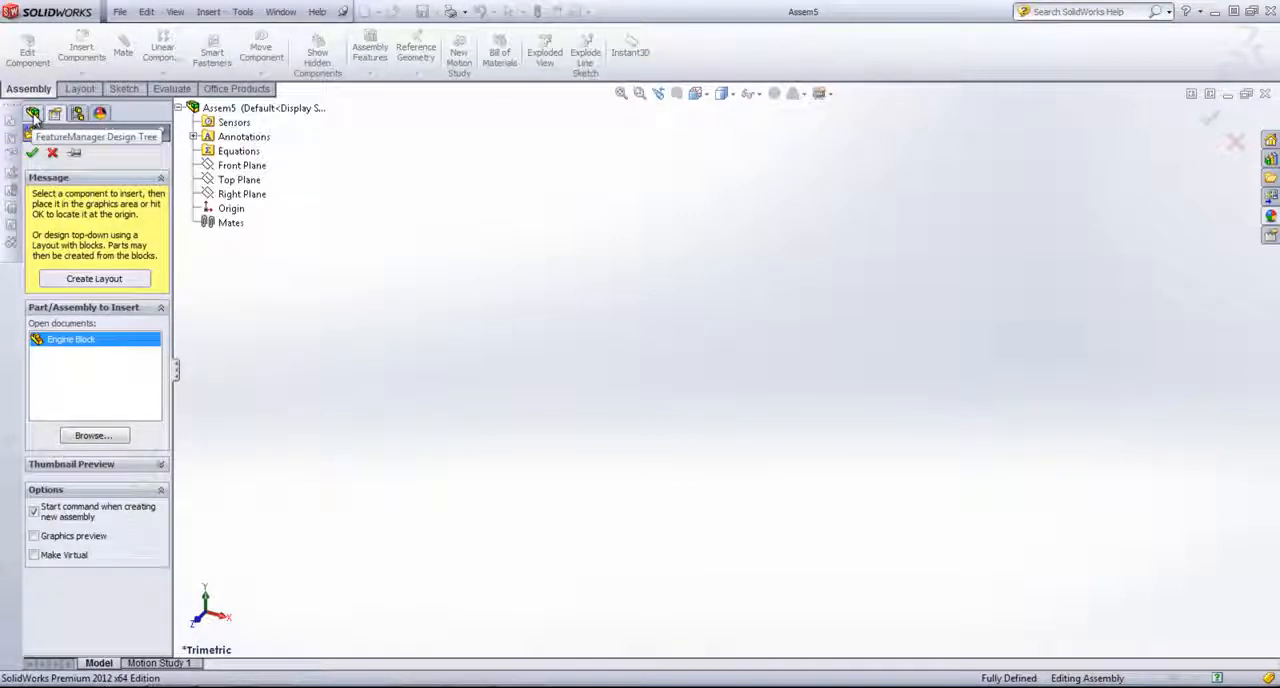
{"action": "left_click", "coordinate": [229, 212]}
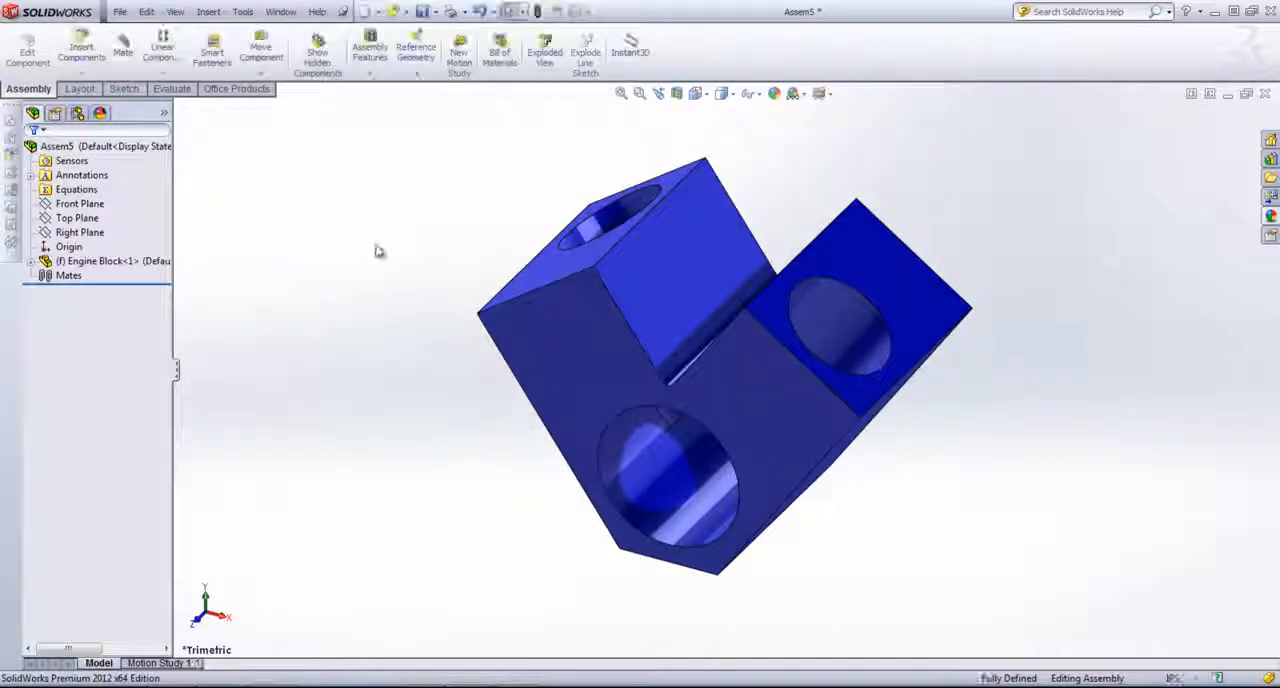
Step: Examine how the assembly's Front, Top and Right planes lie relative to the engine block
{"action": "left_click", "coordinate": [125, 262]}
{"action": "mouse_move", "coordinate": [497, 356]}
{"action": "middle_mouse_down"}
{"action": "mouse_move", "coordinate": [474, 314]}
{"action": "mouse_move", "coordinate": [490, 308]}
{"action": "mouse_move", "coordinate": [480, 349]}
{"action": "middle_mouse_up"}
{"action": "left_click", "coordinate": [557, 300]}
{"action": "left_click", "coordinate": [94, 219]}
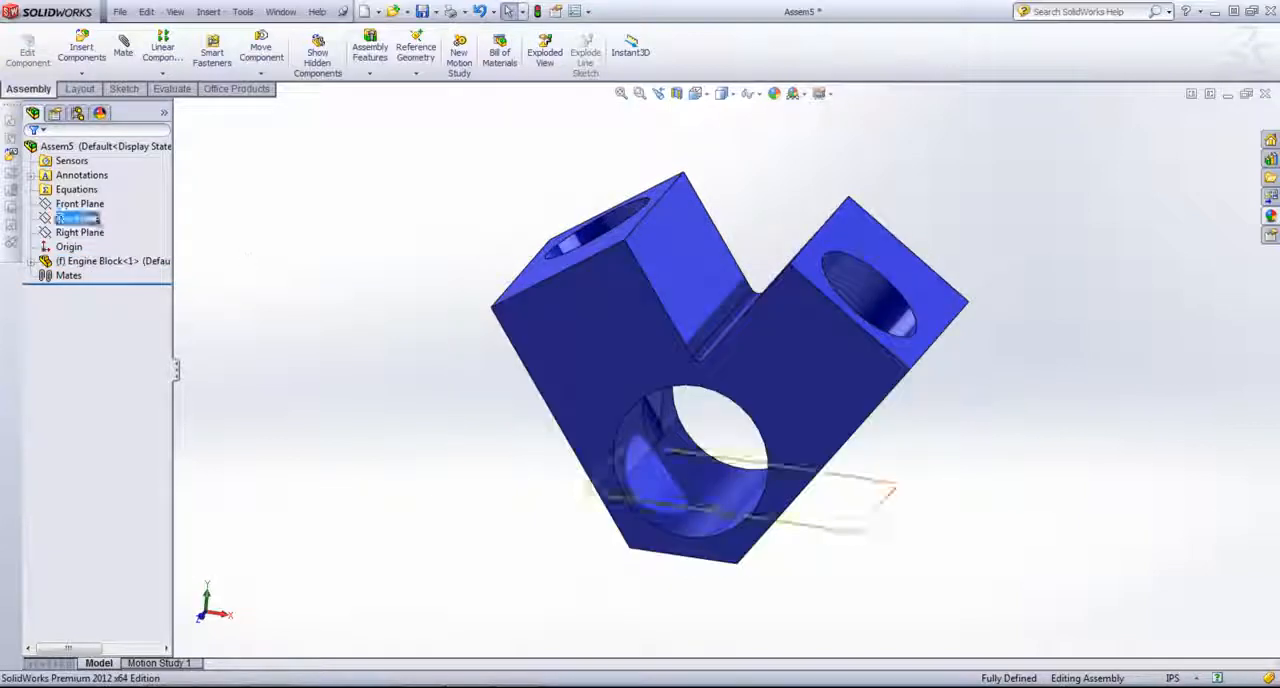
{"action": "left_click", "coordinate": [80, 232]}
{"action": "mouse_move", "coordinate": [440, 290]}
{"action": "middle_mouse_down"}
{"action": "mouse_move", "coordinate": [417, 261]}
{"action": "mouse_move", "coordinate": [443, 260]}
{"action": "mouse_move", "coordinate": [449, 231]}
{"action": "mouse_move", "coordinate": [438, 282]}
{"action": "middle_mouse_up"}
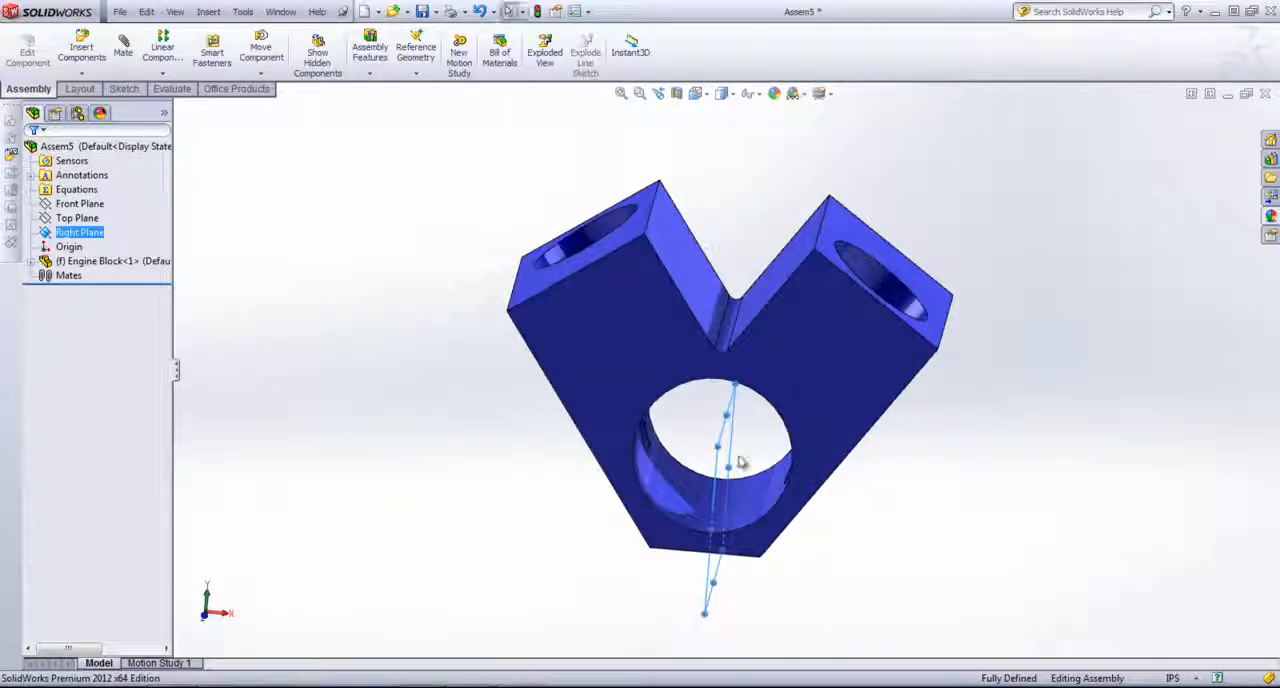
{"action": "left_click", "coordinate": [66, 219]}
{"action": "middle_click_drag", "start_coordinate": [246, 226], "coordinate": [340, 230]}
{"action": "left_click", "coordinate": [80, 203]}
{"action": "left_click", "coordinate": [295, 190]}
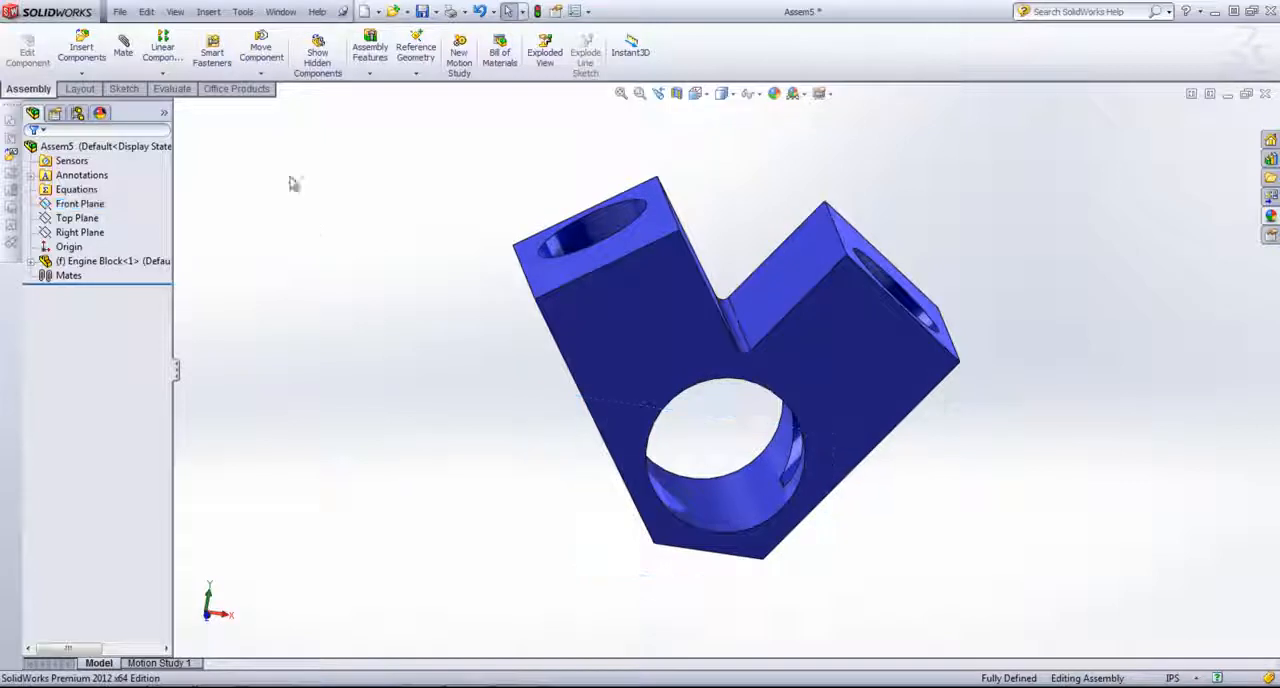
Step: Save the assembly in the Engine folder under the file name Engine
{"action": "left_click", "coordinate": [119, 11]}
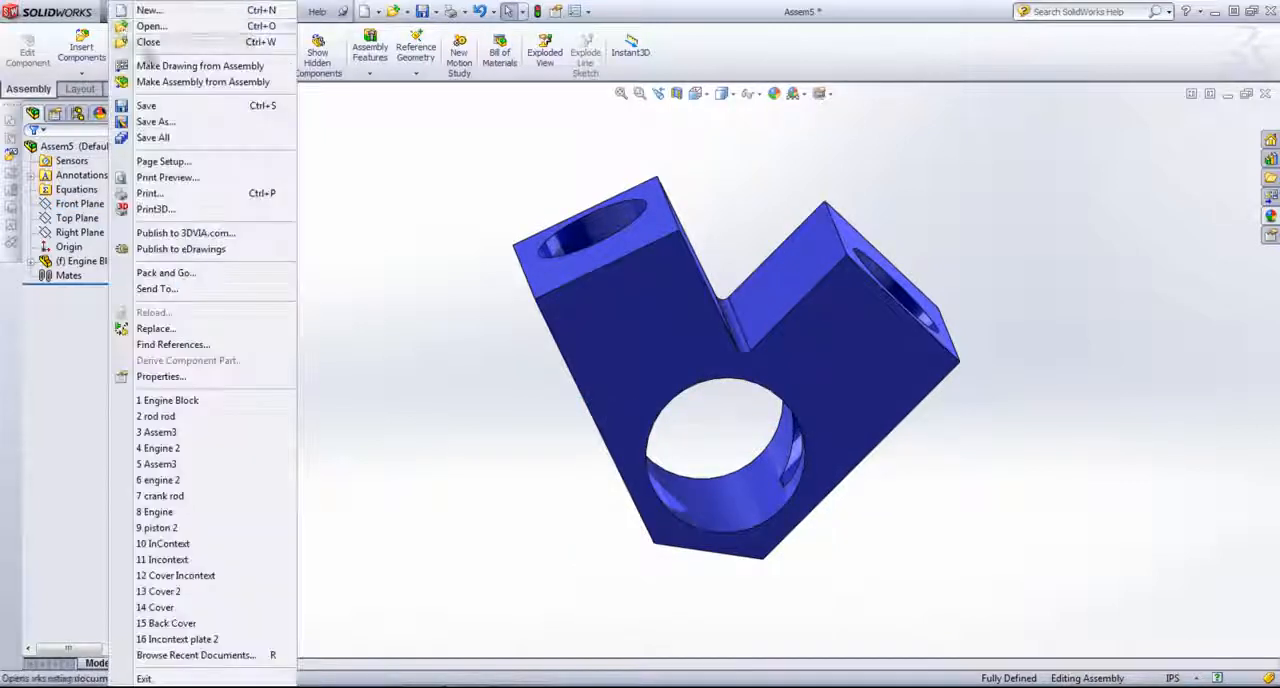
{"action": "left_click", "coordinate": [155, 121]}
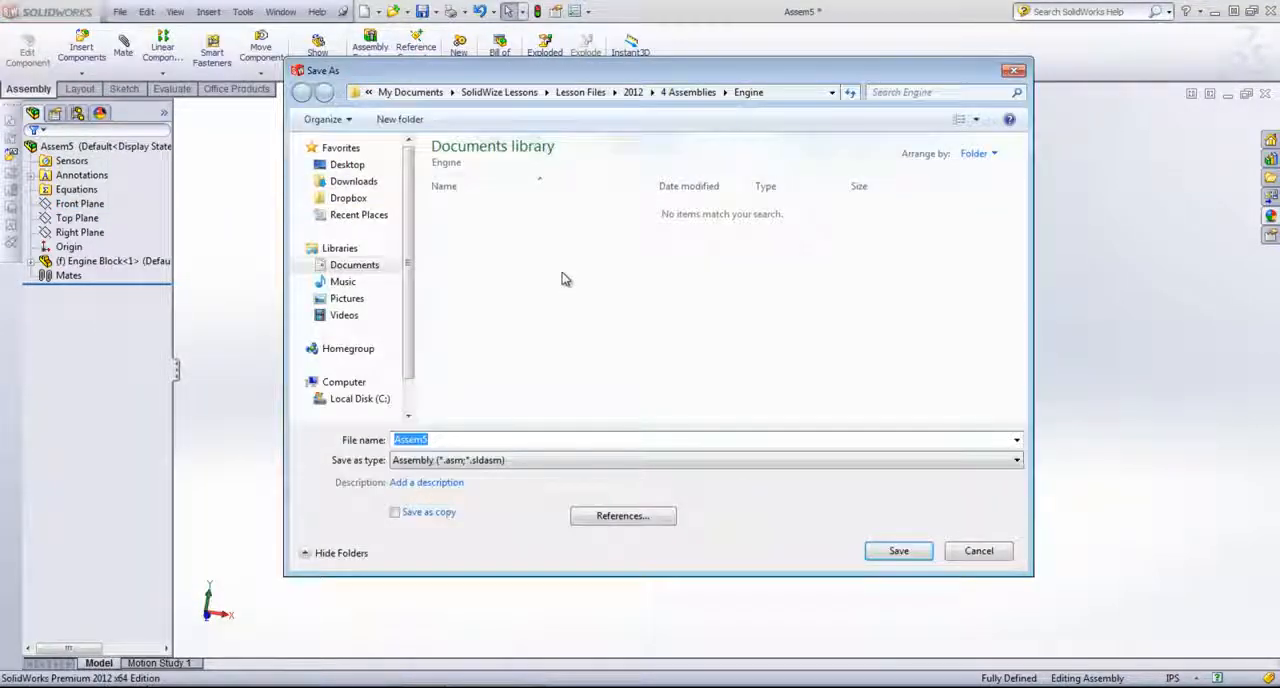
{"action": "type", "text": "En"}
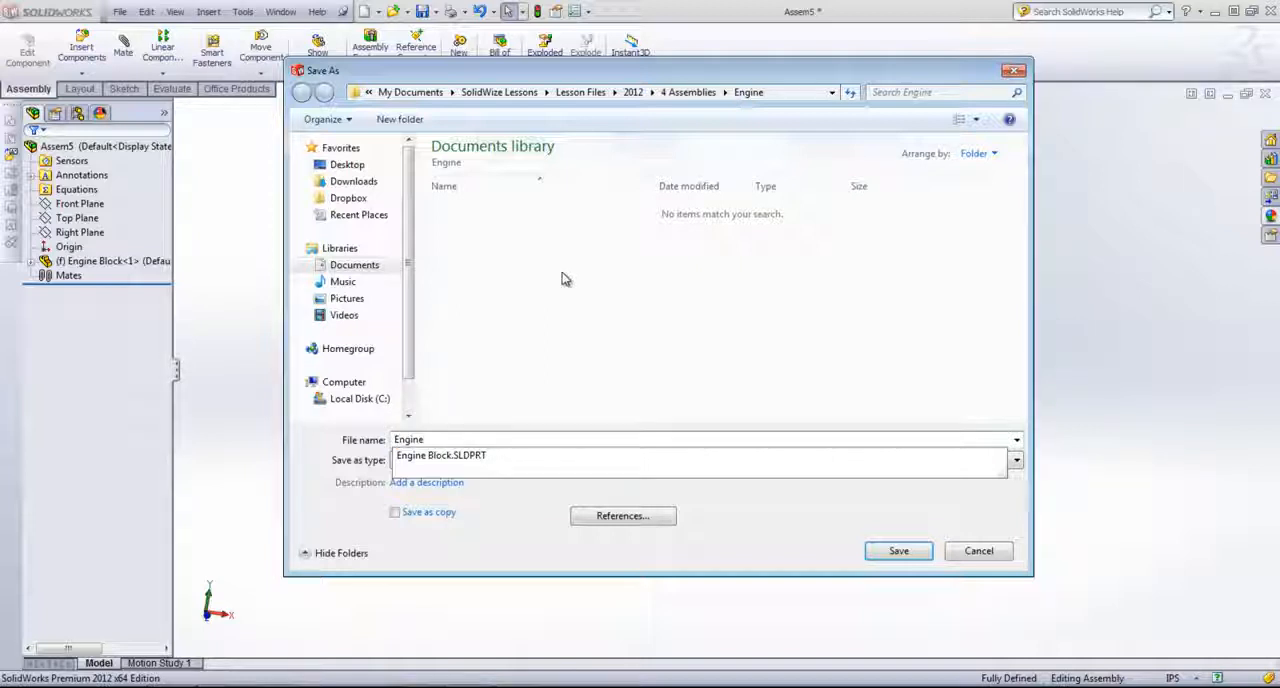
{"action": "type", "text": "gine"}
{"action": "key", "text": "Return"}
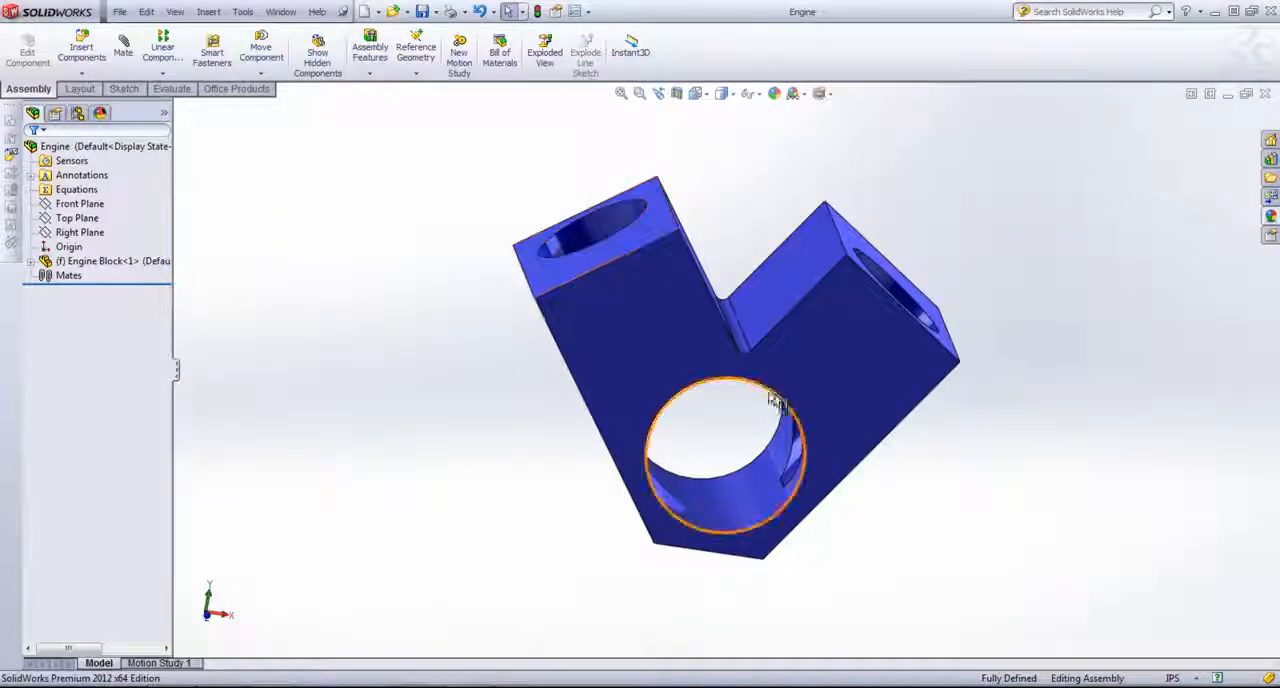
{"action": "middle_click_drag", "start_coordinate": [777, 402], "coordinate": [729, 428]}
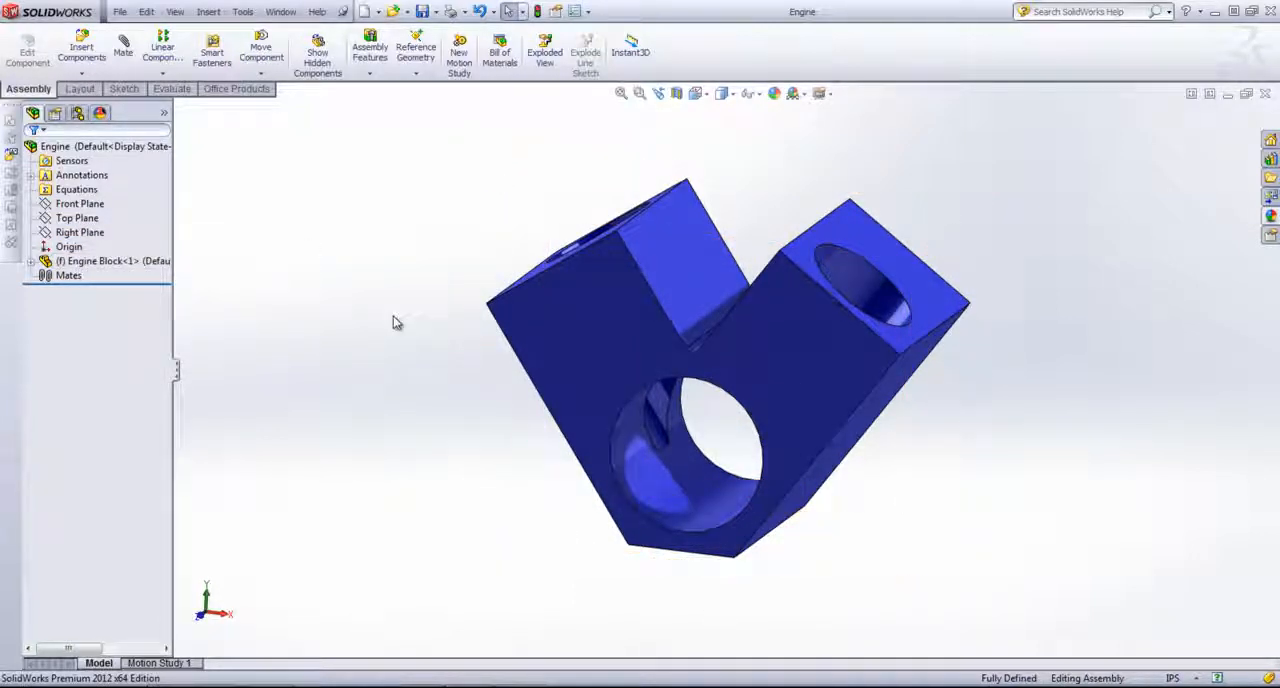
{"action": "middle_click_drag", "start_coordinate": [394, 323], "coordinate": [409, 342]}
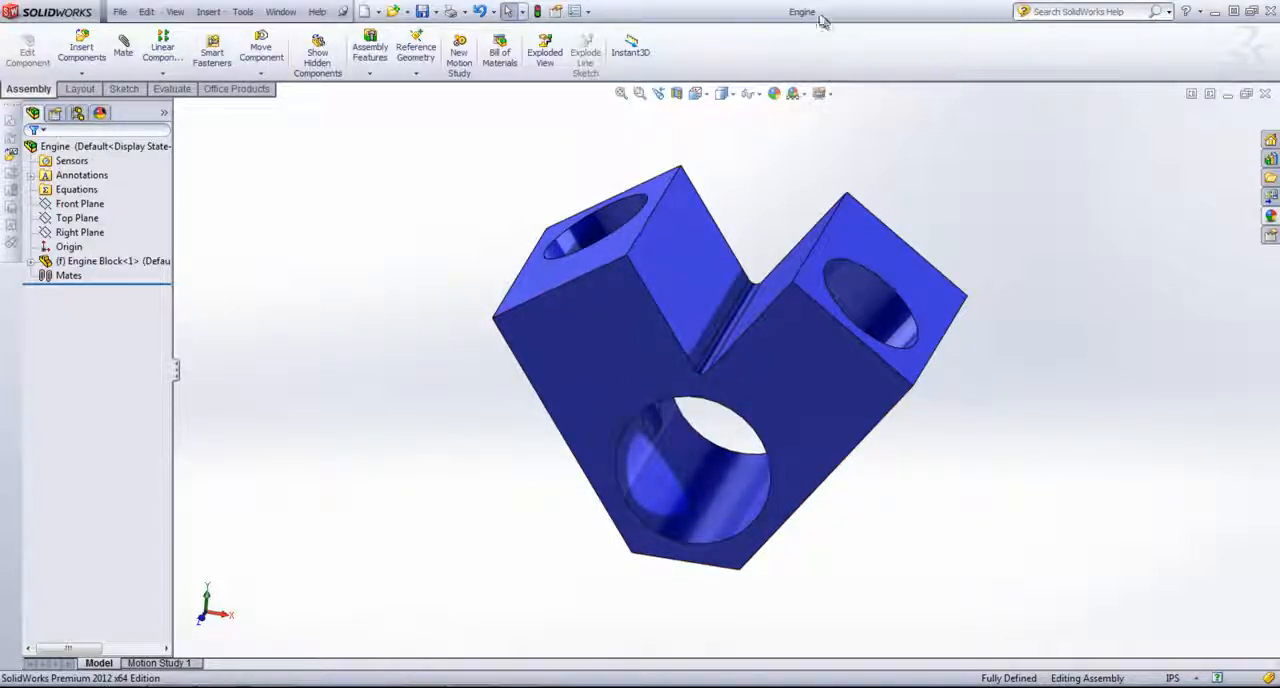
{"action": "mouse_move", "coordinate": [804, 22]}
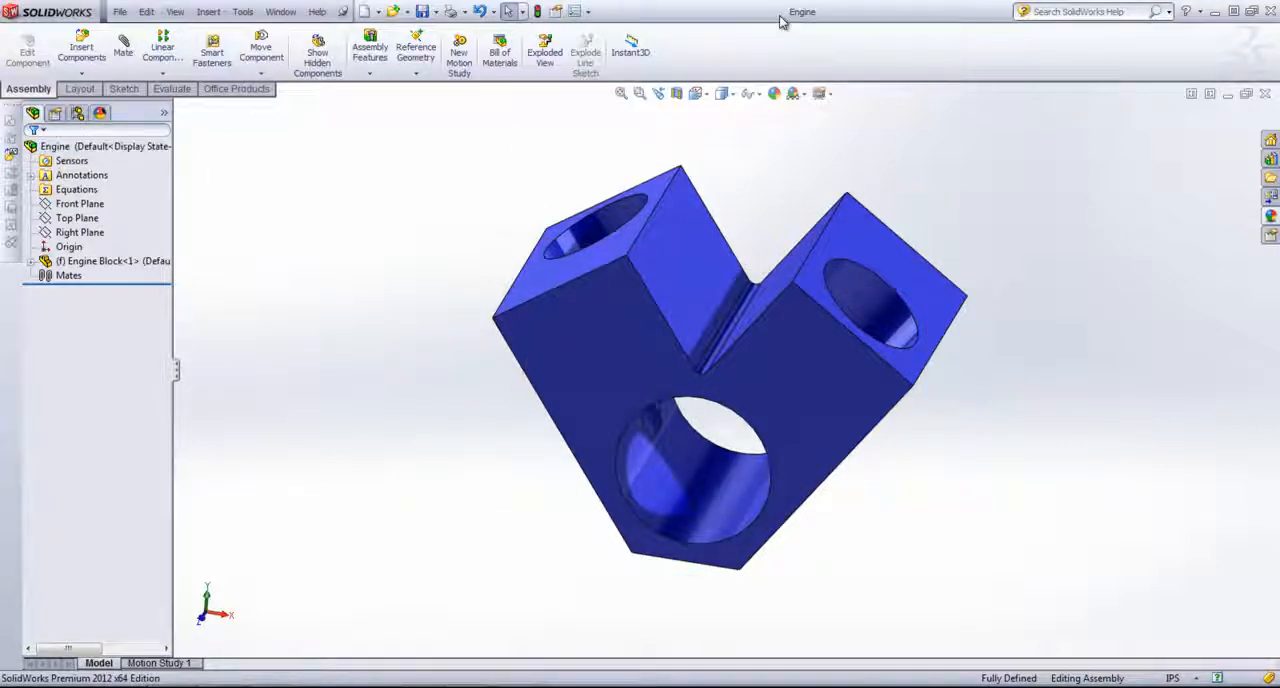
{"action": "middle_click_drag", "start_coordinate": [471, 220], "coordinate": [449, 262]}
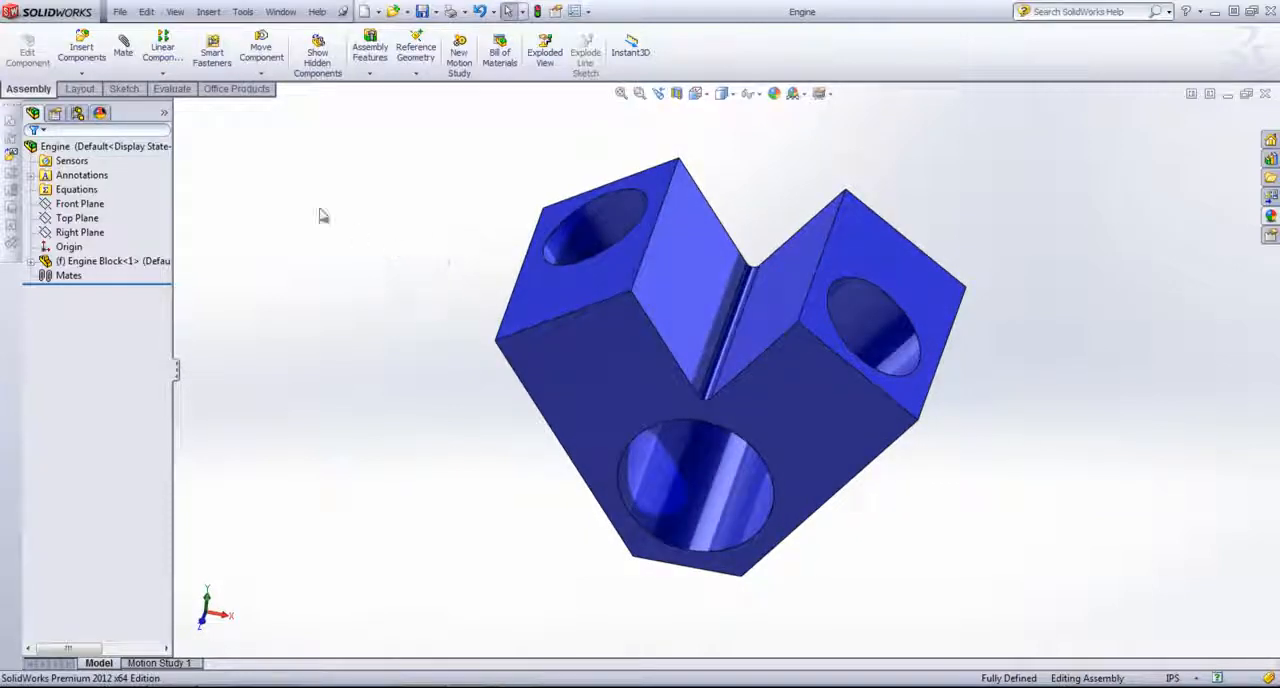
Step: Insert a new part into the assembly, positioned on the angled end face of the block's right cylinder bank
{"action": "left_click", "coordinate": [82, 73]}
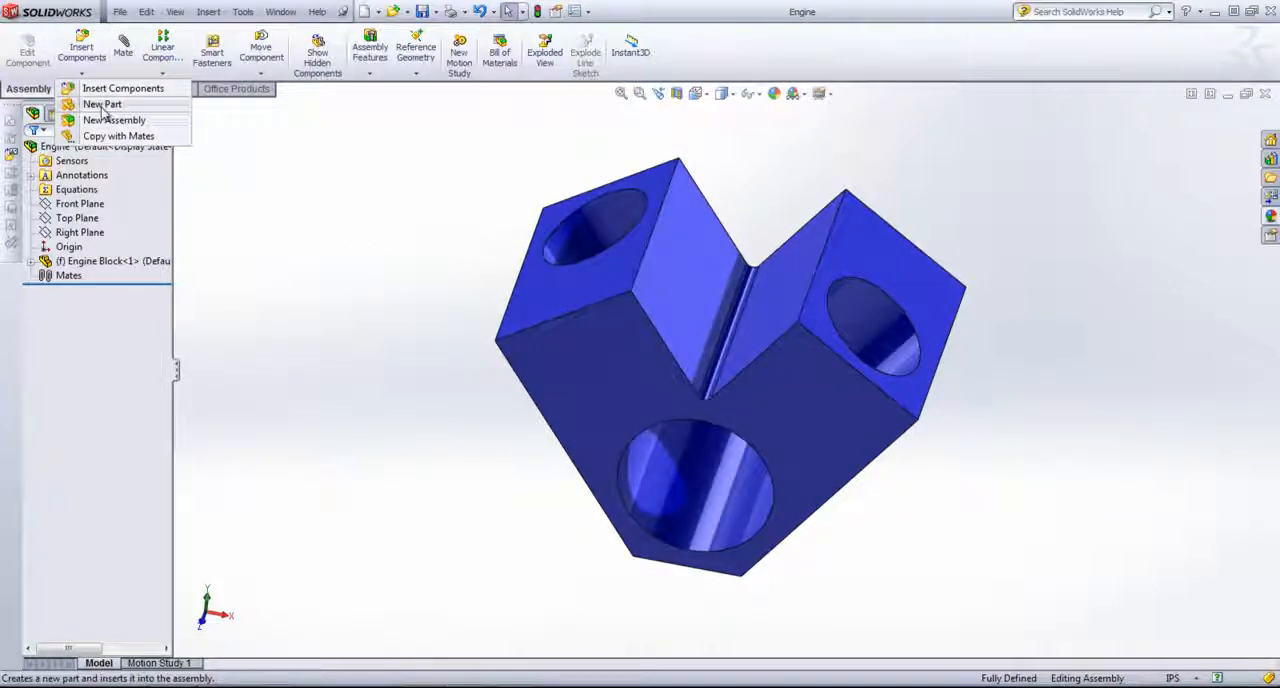
{"action": "left_click", "coordinate": [102, 106]}
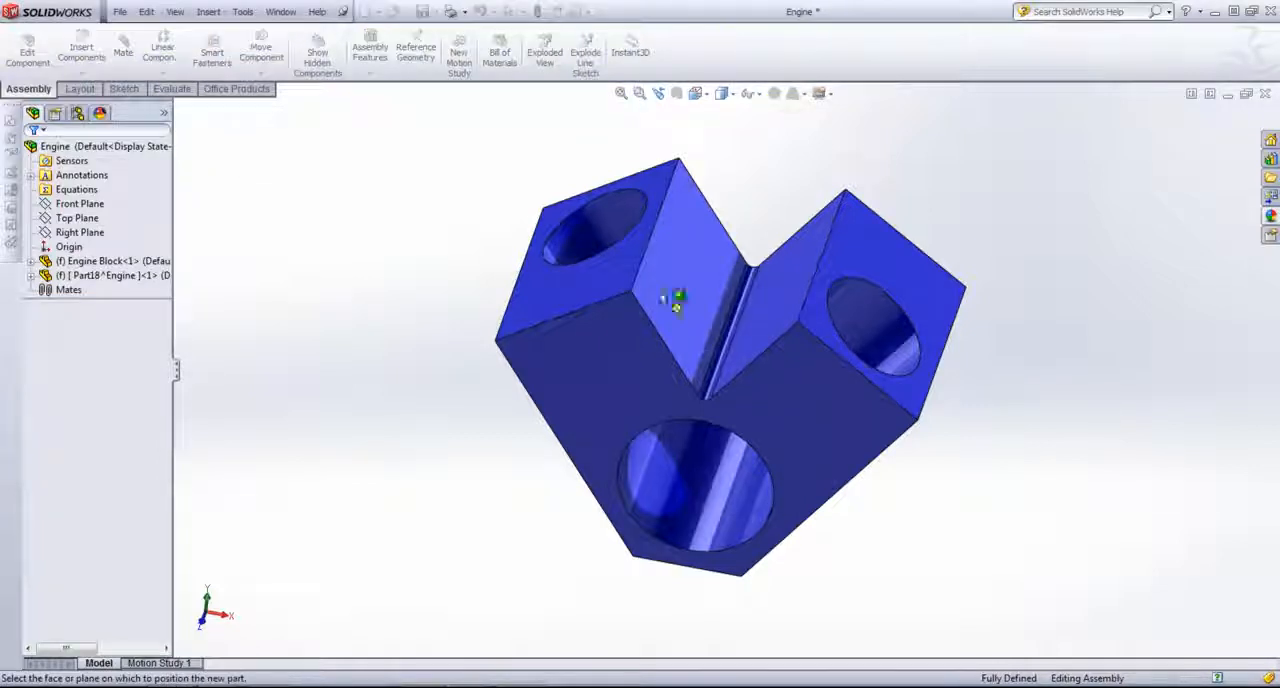
{"action": "left_click", "coordinate": [884, 268]}
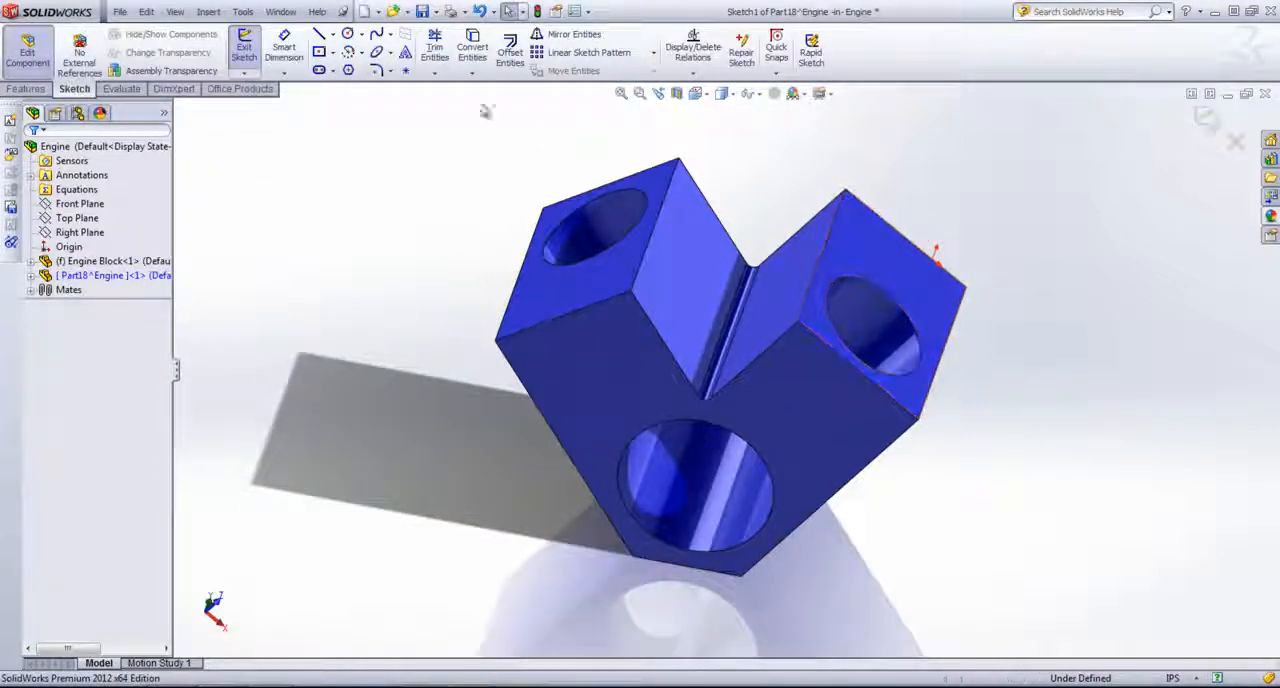
Step: Sketch a circle centred on the right bank's bore and stretch it to a radius of about 2.68 in
{"action": "left_click", "coordinate": [350, 38]}
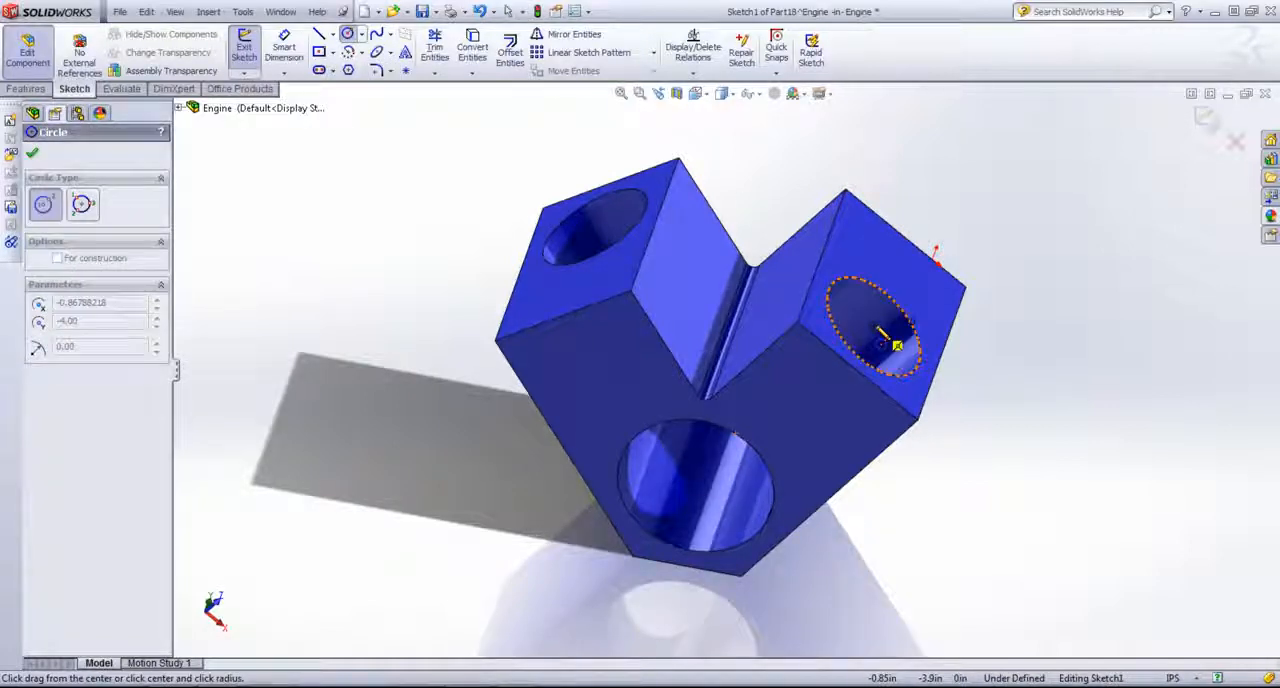
{"action": "left_click", "coordinate": [898, 345]}
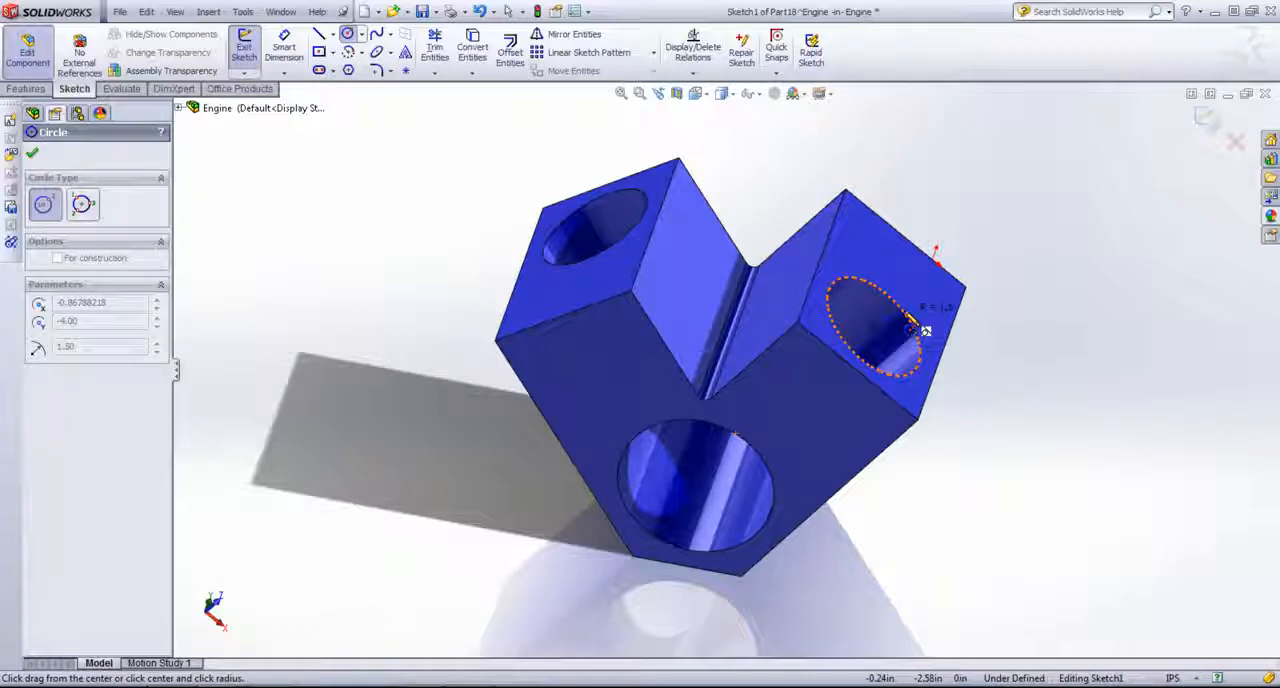
{"action": "left_click", "coordinate": [921, 330]}
{"action": "right_click", "coordinate": [1080, 310]}
{"action": "left_click", "coordinate": [1117, 113]}
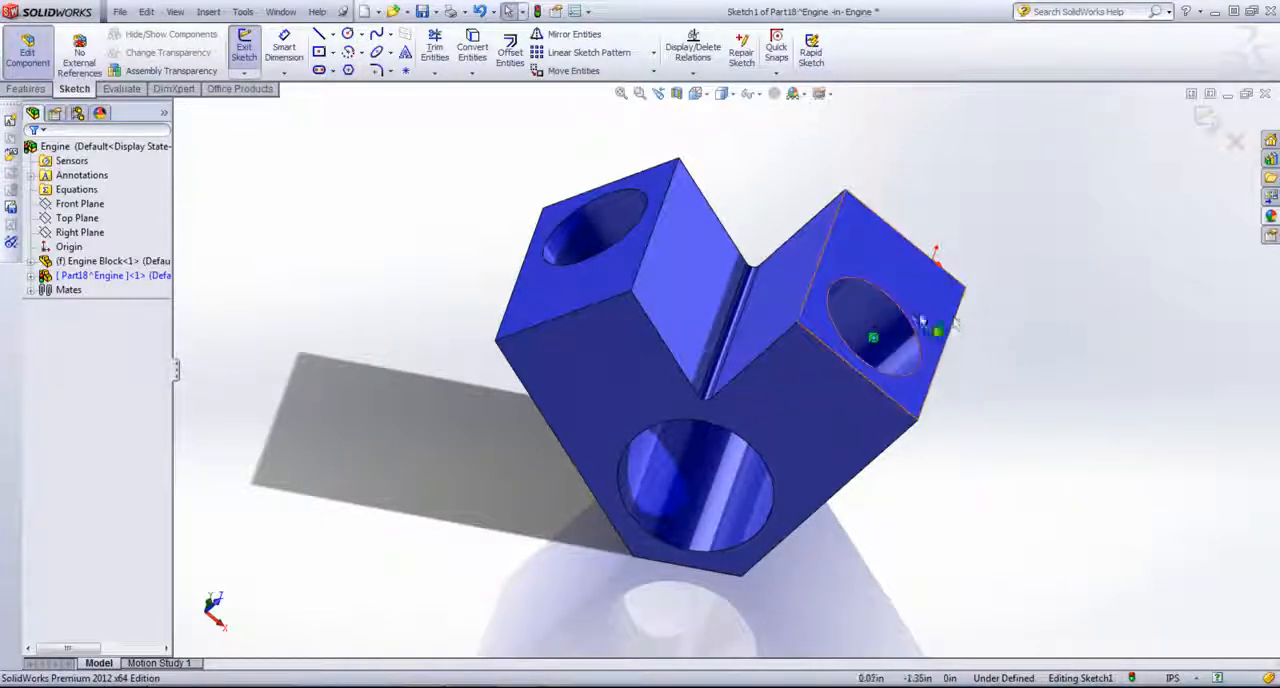
{"action": "left_click_drag", "start_coordinate": [912, 318], "coordinate": [957, 365]}
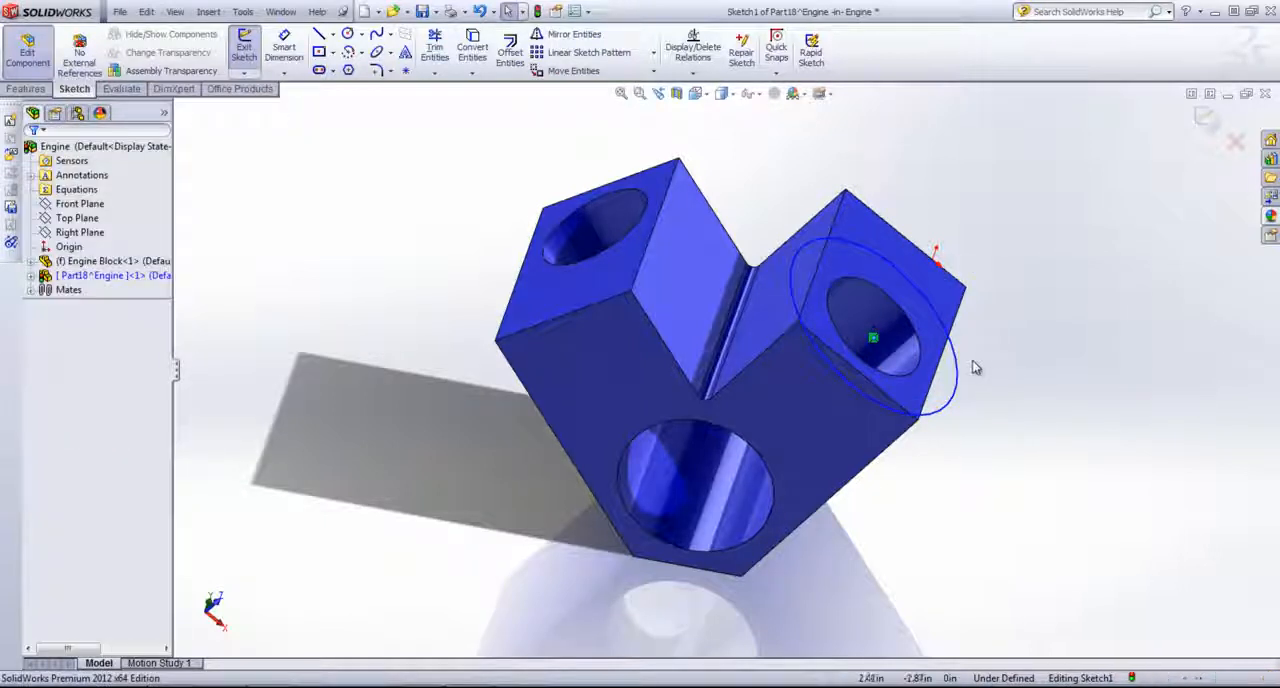
Step: Make the sketched circle coradial with the bore's edge and finish the sketch
{"action": "left_click", "coordinate": [955, 365]}
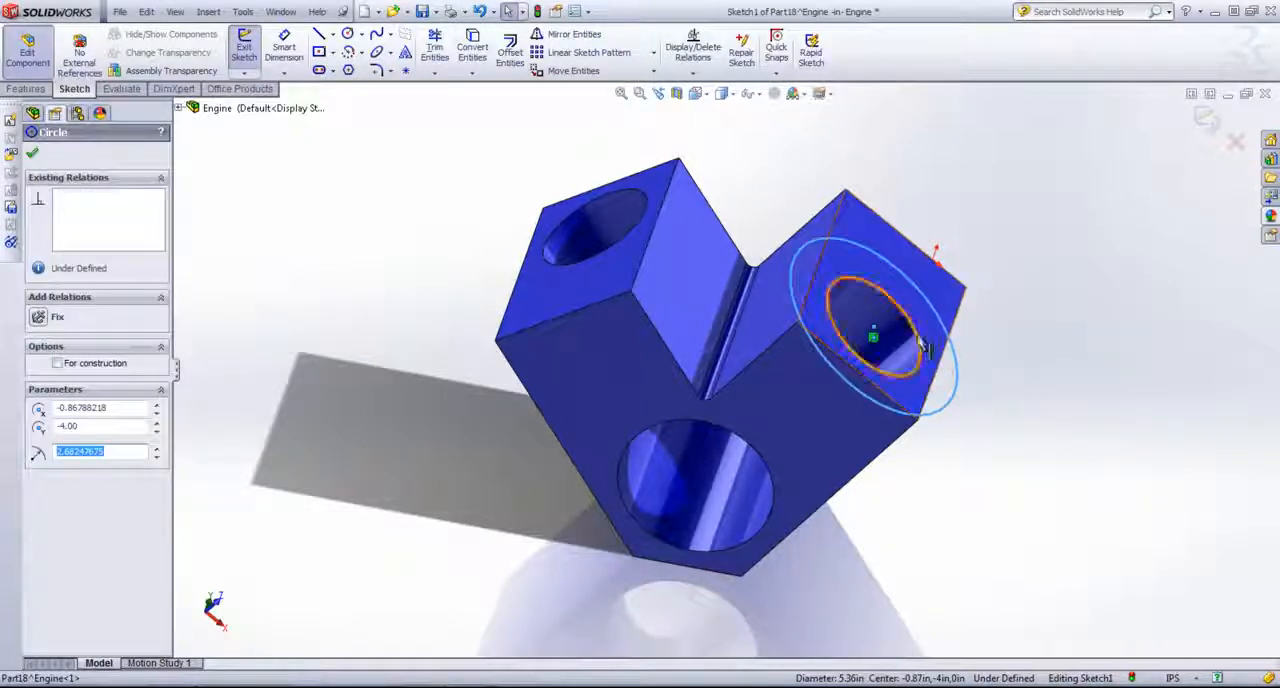
{"action": "left_click", "coordinate": [920, 343], "text": "ctrl"}
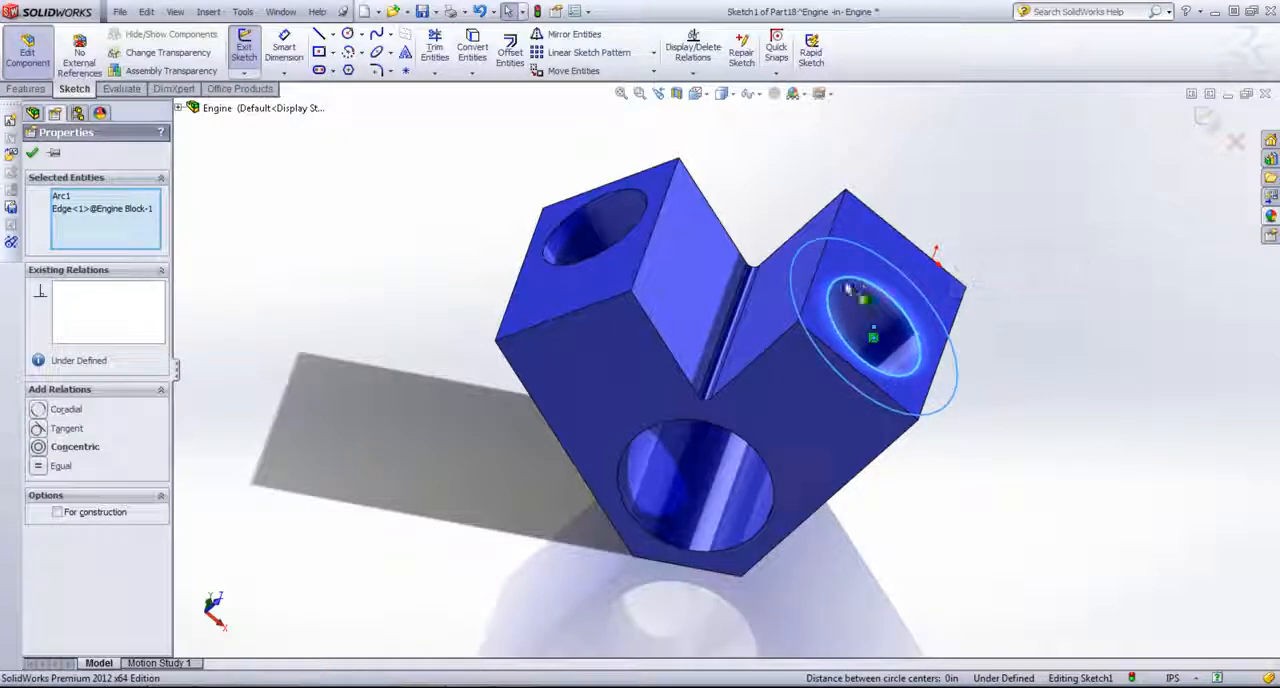
{"action": "left_click", "coordinate": [37, 410]}
{"action": "left_click", "coordinate": [1054, 296]}
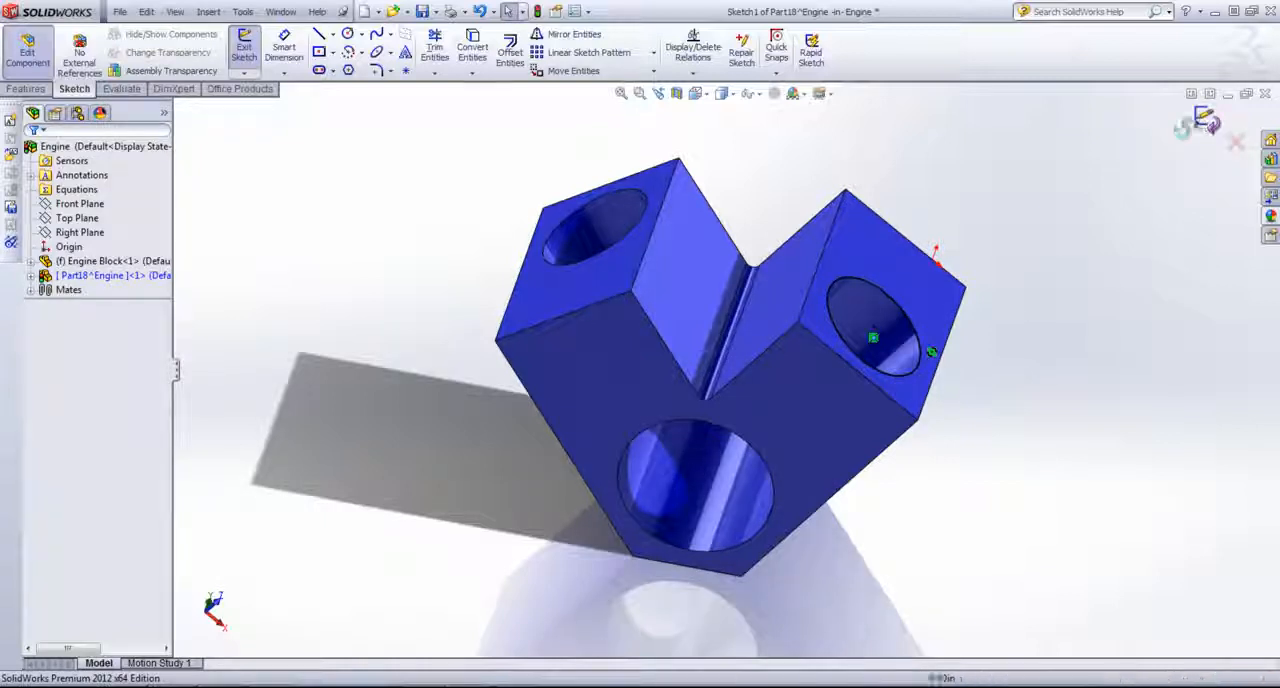
{"action": "left_click", "coordinate": [1206, 119]}
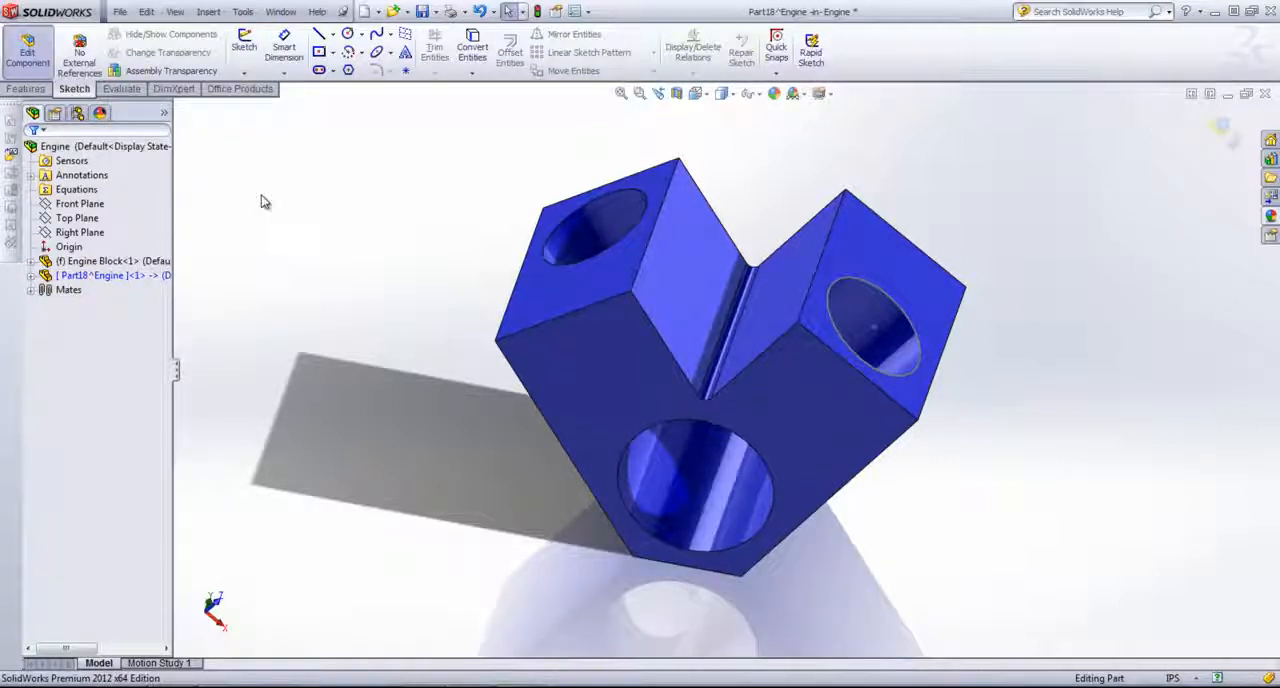
Step: Extrude the circle as a blind boss 2.00 in deep, reversed so that it runs into the bore
{"action": "left_click", "coordinate": [25, 88]}
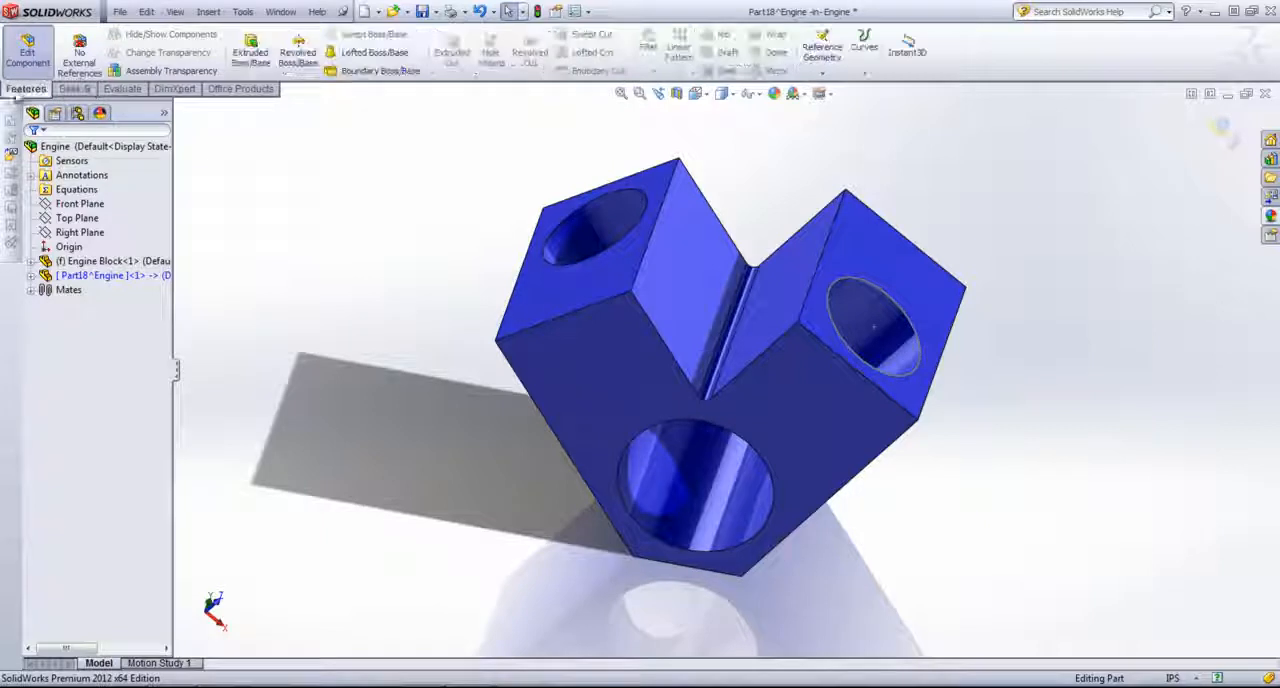
{"action": "left_click", "coordinate": [248, 61]}
{"action": "left_click", "coordinate": [878, 286]}
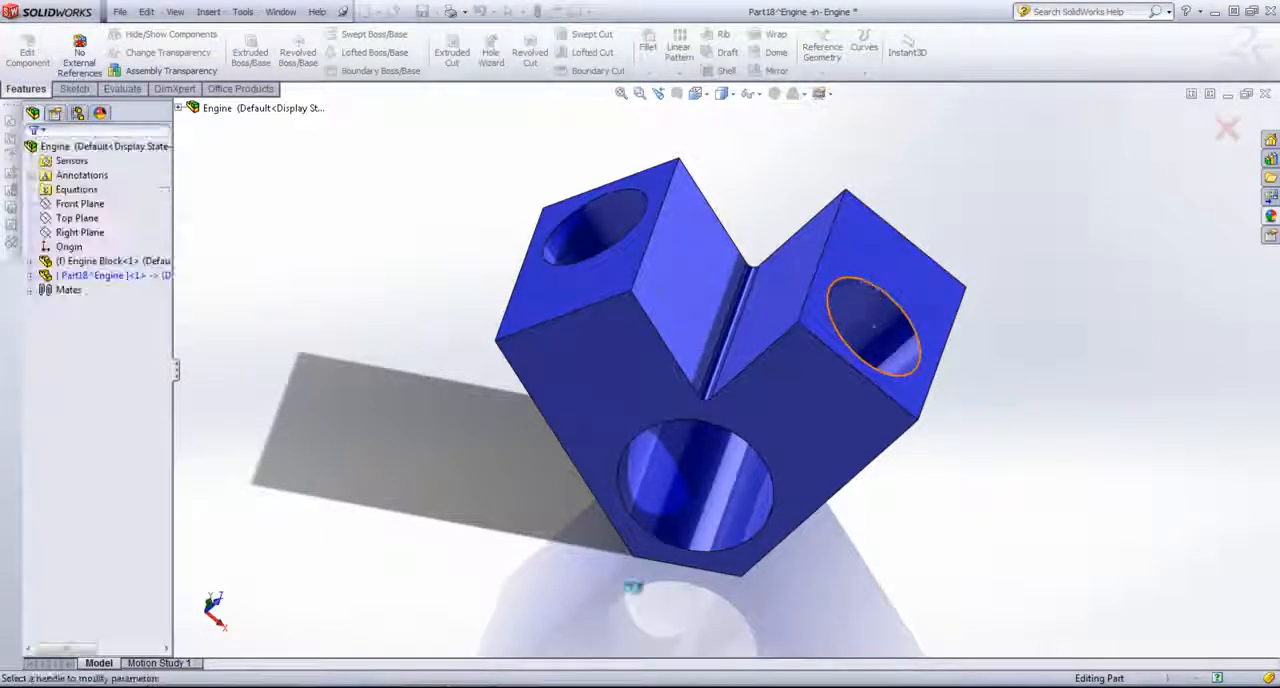
{"action": "middle_click_drag", "start_coordinate": [380, 397], "coordinate": [400, 332]}
{"action": "left_click", "coordinate": [38, 248]}
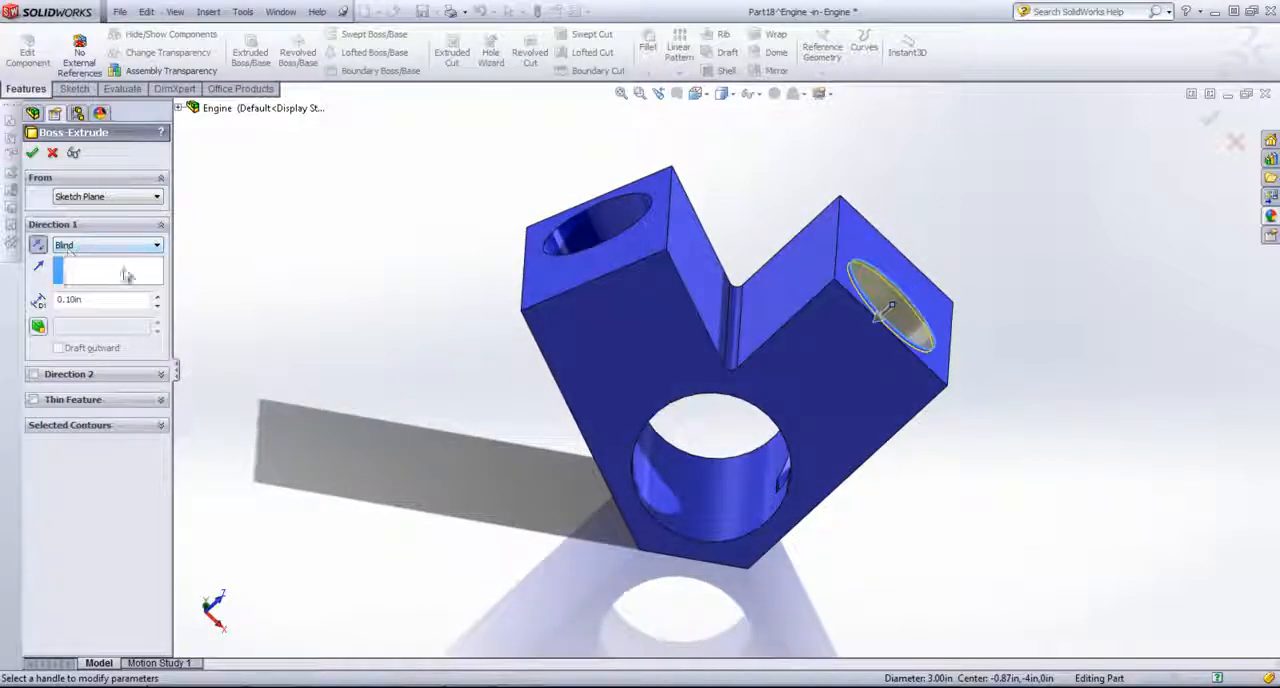
{"action": "left_click_drag", "start_coordinate": [116, 303], "coordinate": [2, 302]}
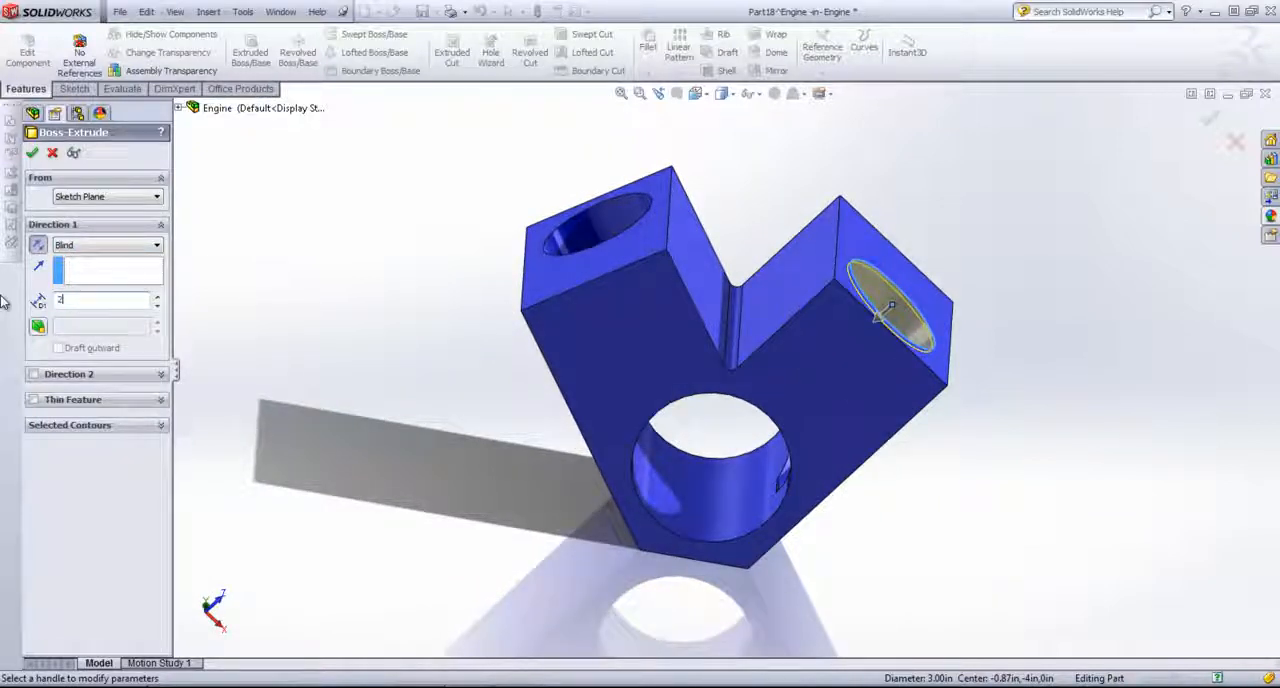
{"action": "key", "text": "Return"}
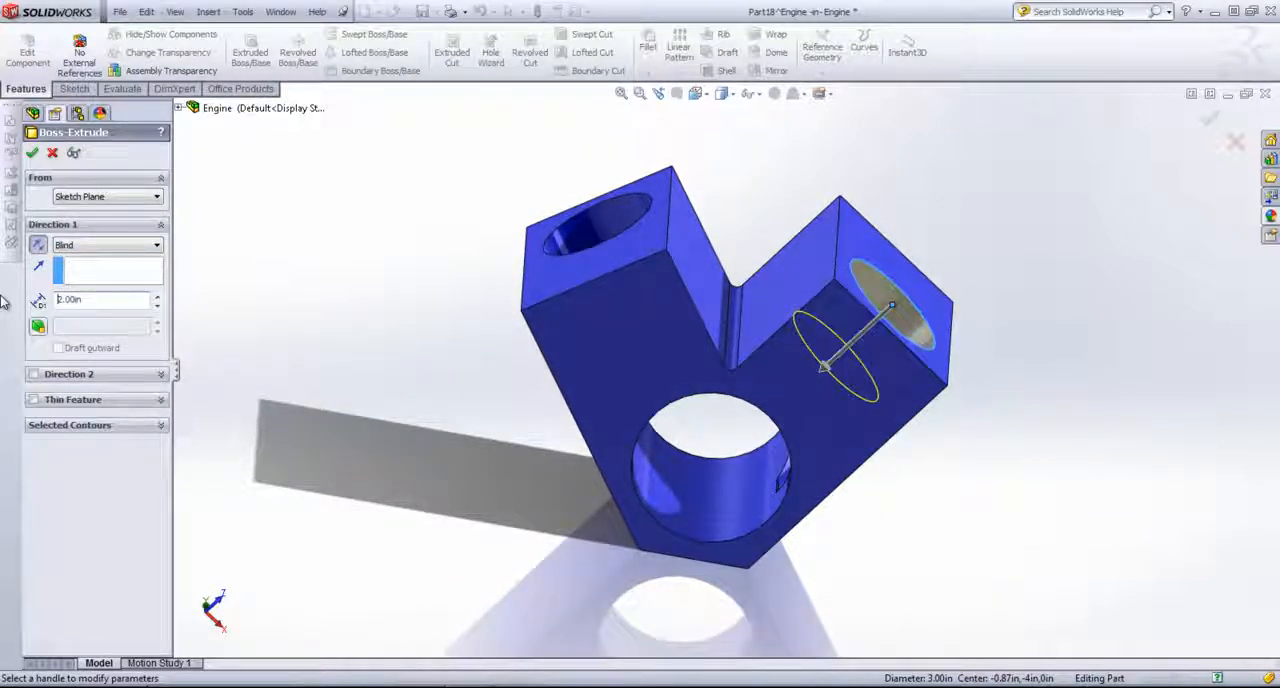
{"action": "left_click", "coordinate": [32, 152]}
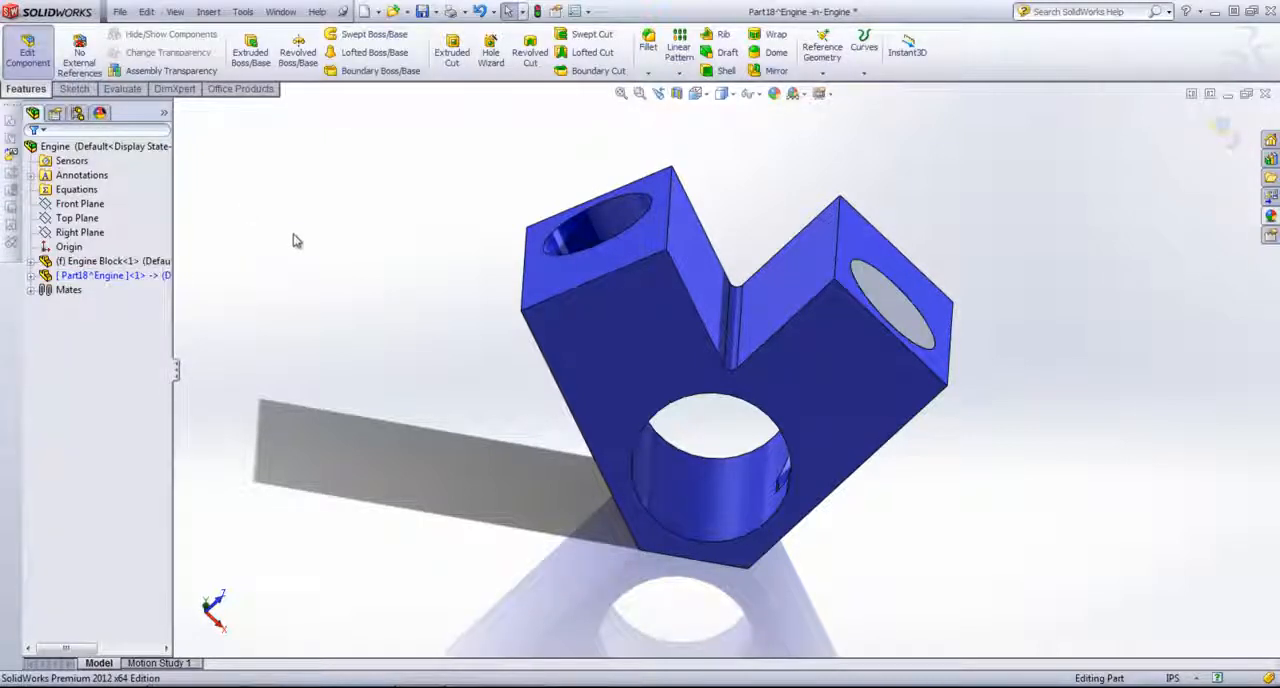
{"action": "middle_click_drag", "start_coordinate": [295, 235], "coordinate": [277, 240]}
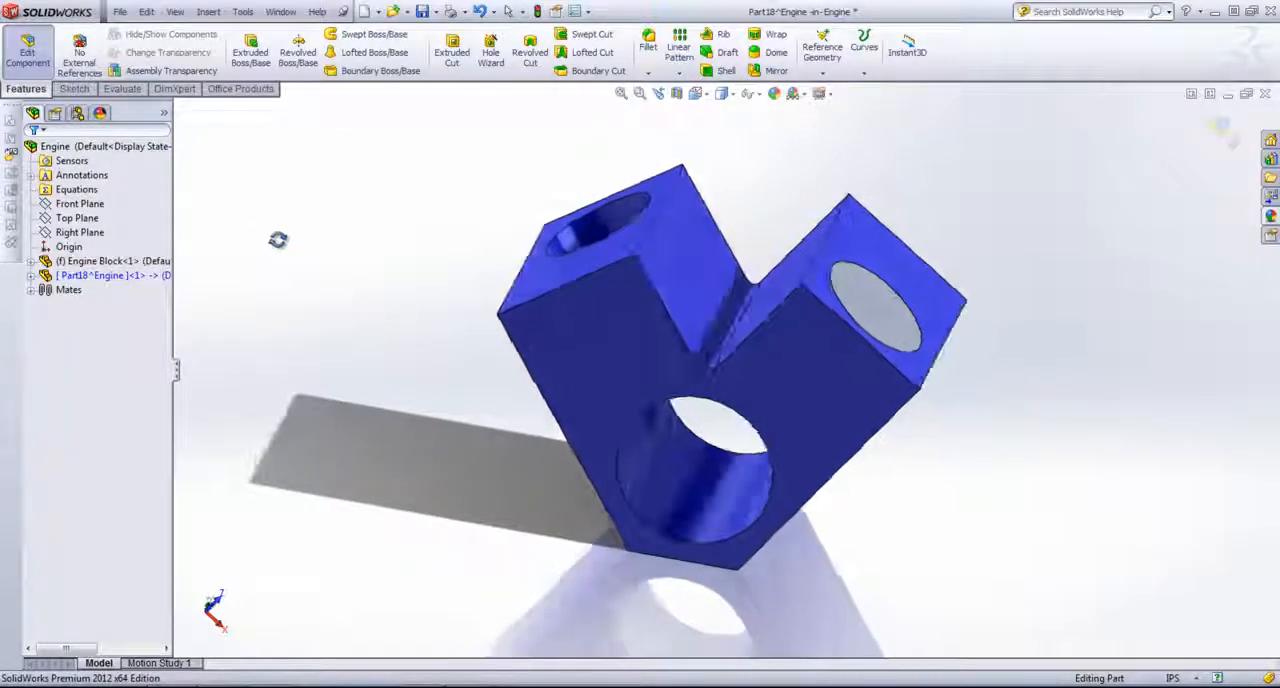
Step: Finish editing the new part in the assembly and rename it Piston
{"action": "left_click", "coordinate": [1224, 130]}
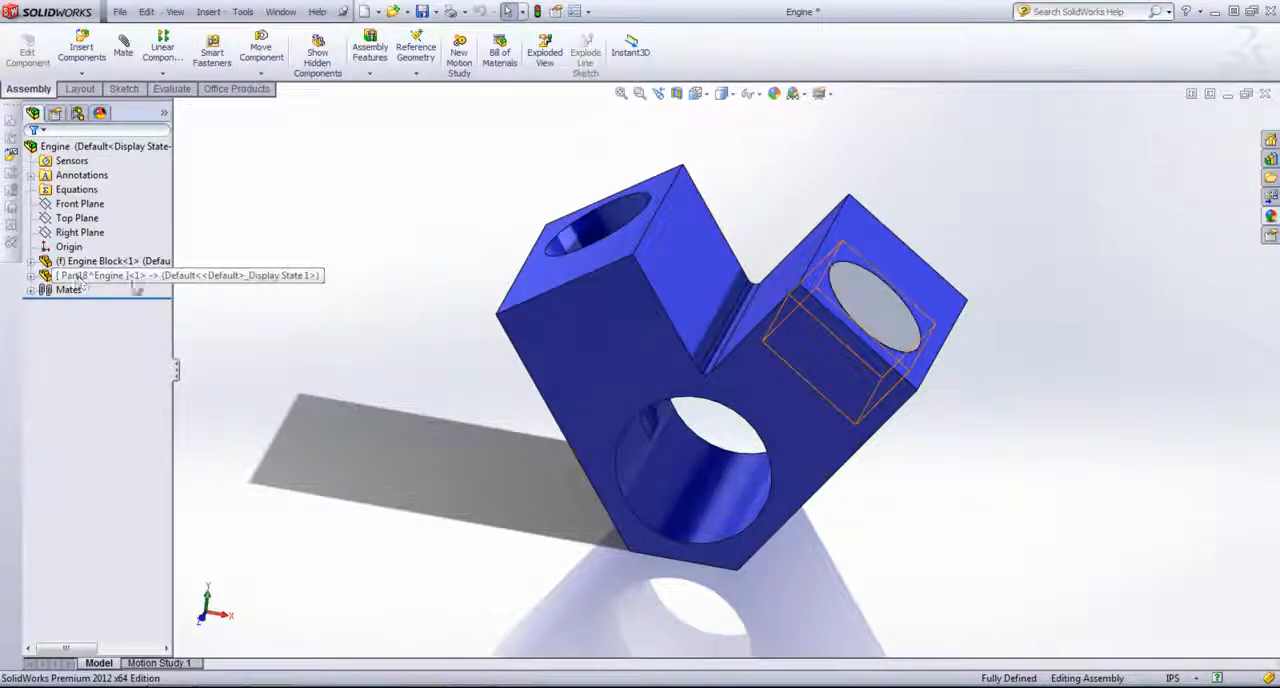
{"action": "right_click", "coordinate": [91, 280]}
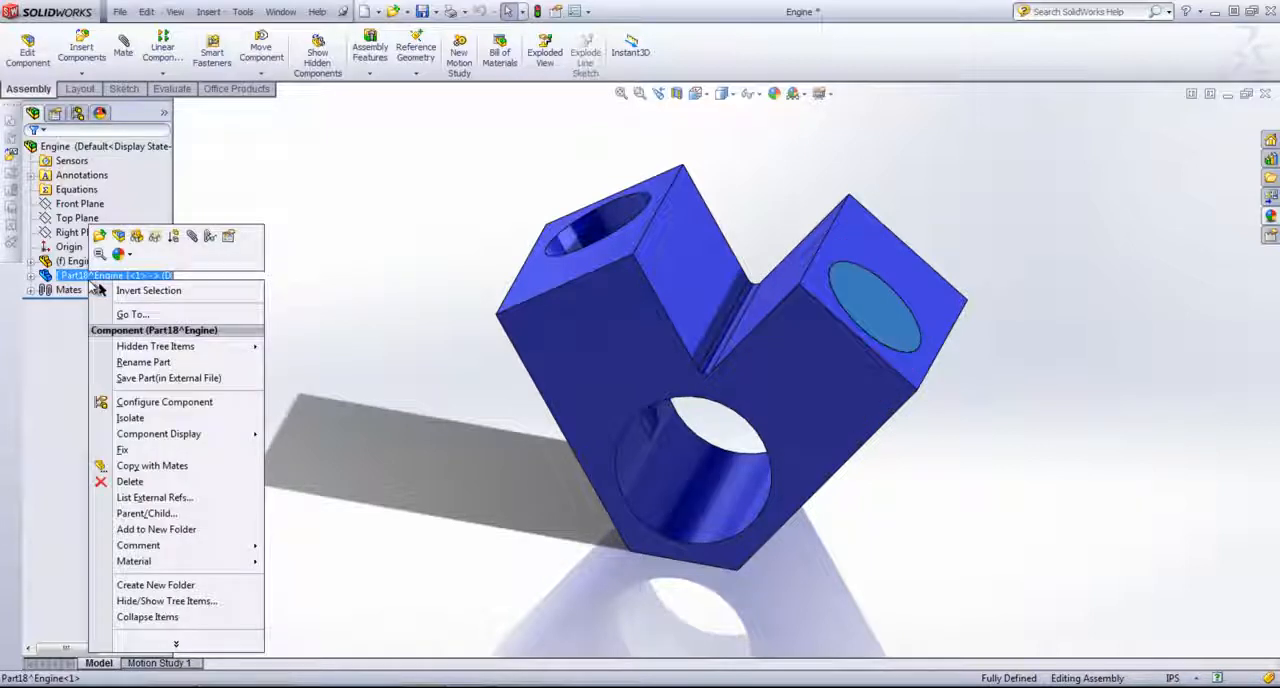
{"action": "left_click", "coordinate": [194, 363]}
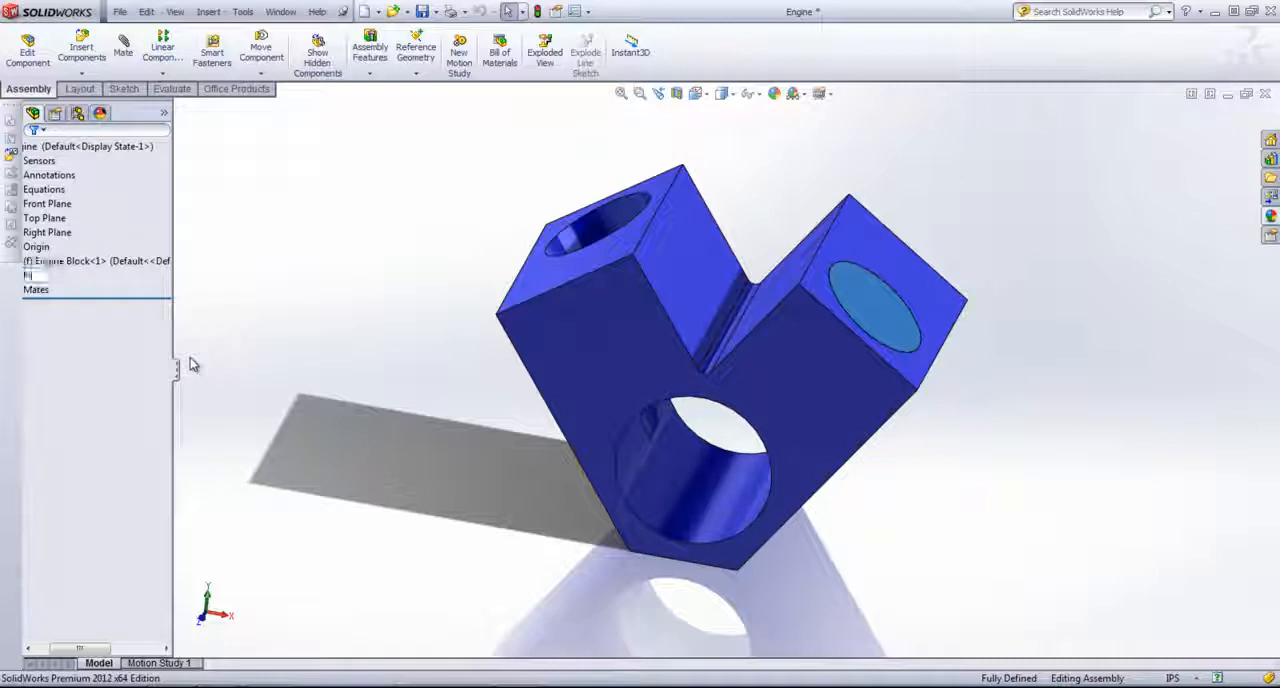
{"action": "key", "text": "Return"}
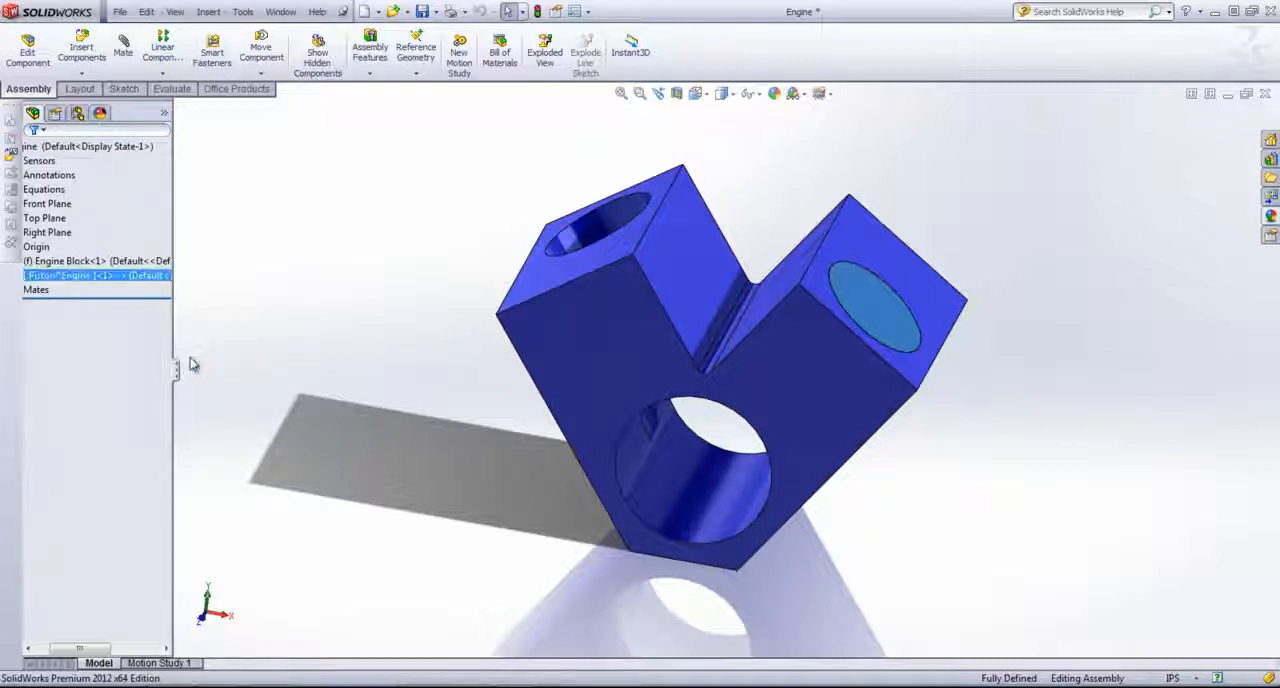
Step: Save the Piston part to its own external file, keeping the proposed path
{"action": "right_click", "coordinate": [80, 279]}
{"action": "left_click", "coordinate": [145, 370]}
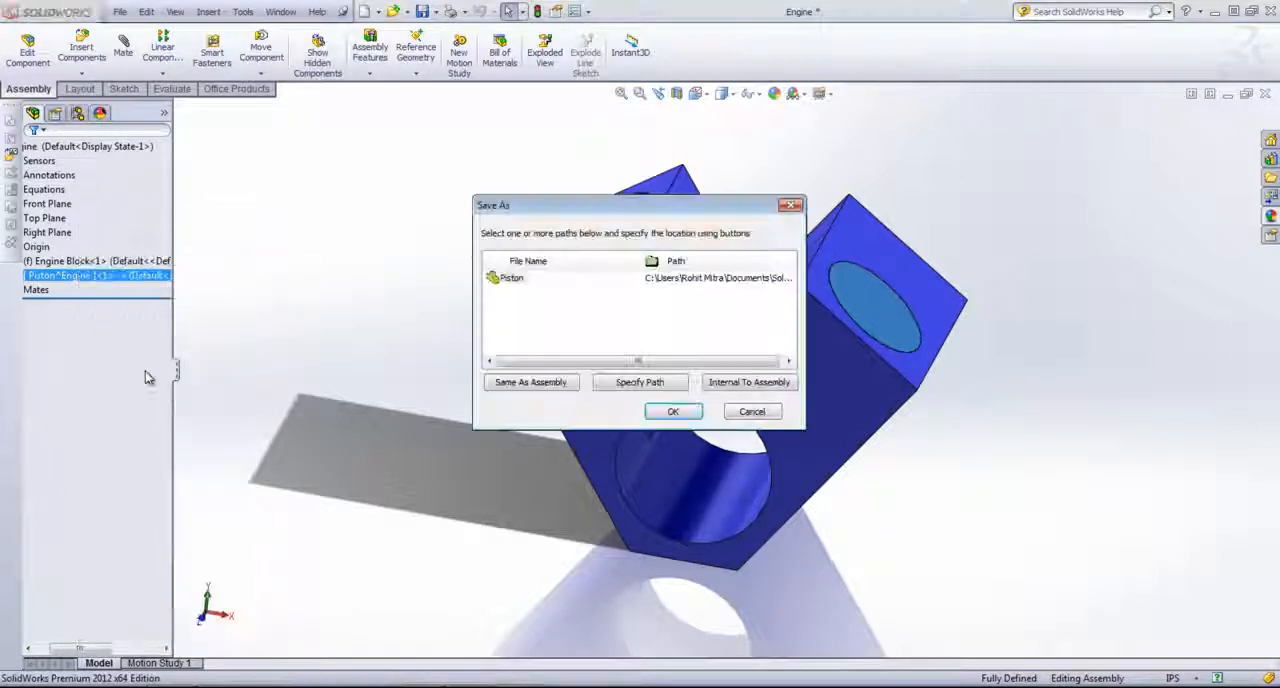
{"action": "left_click", "coordinate": [670, 413]}
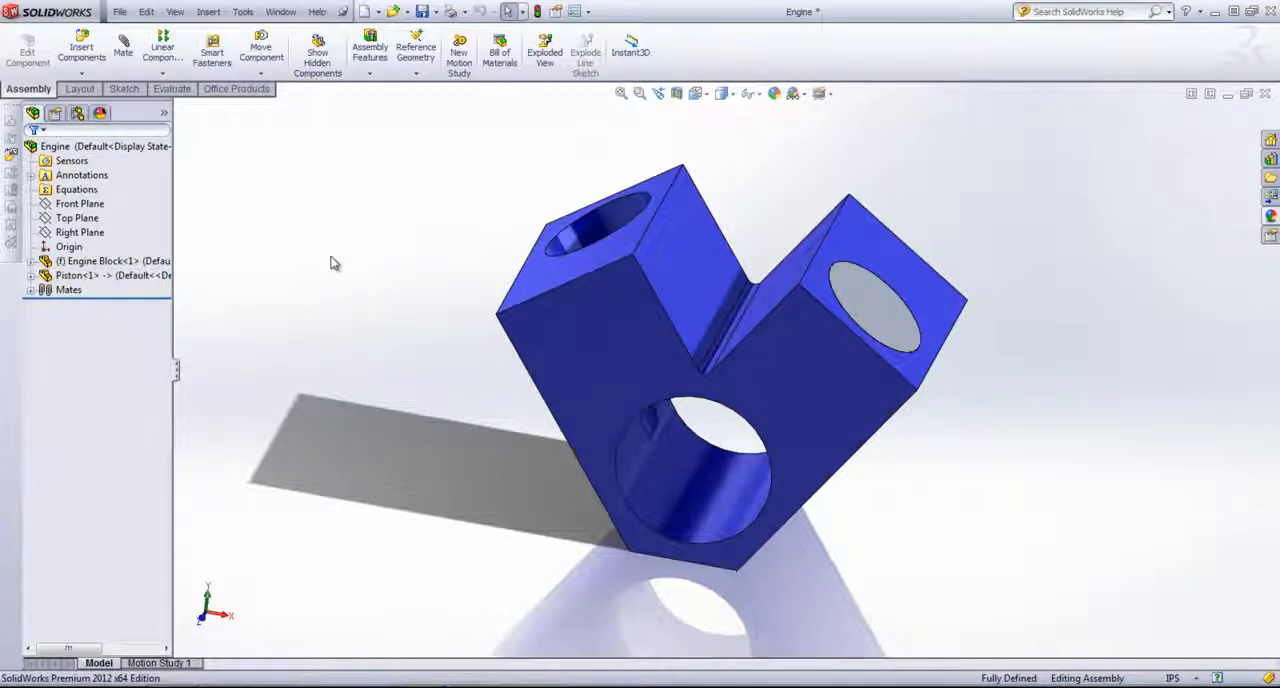
Step: Insert another new part into the assembly, positioned on the V-shaped front face of the engine block
{"action": "middle_click_drag", "start_coordinate": [369, 288], "coordinate": [387, 224]}
{"action": "left_click", "coordinate": [82, 72]}
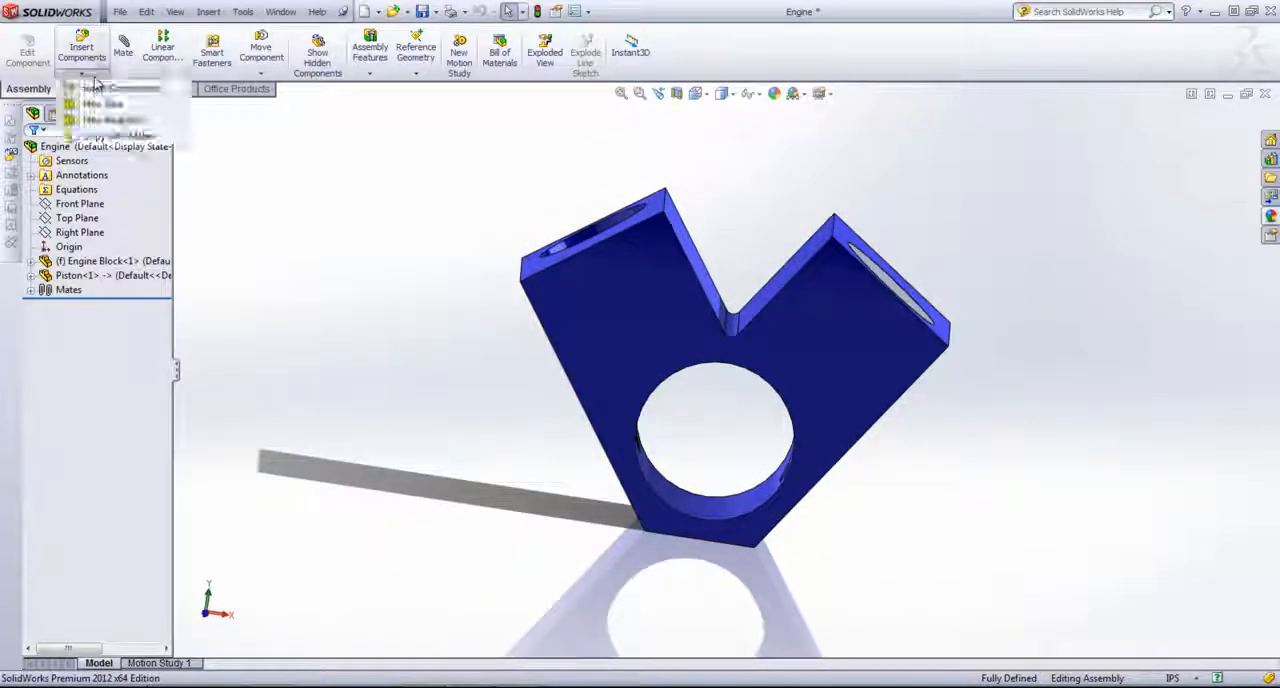
{"action": "left_click", "coordinate": [95, 106]}
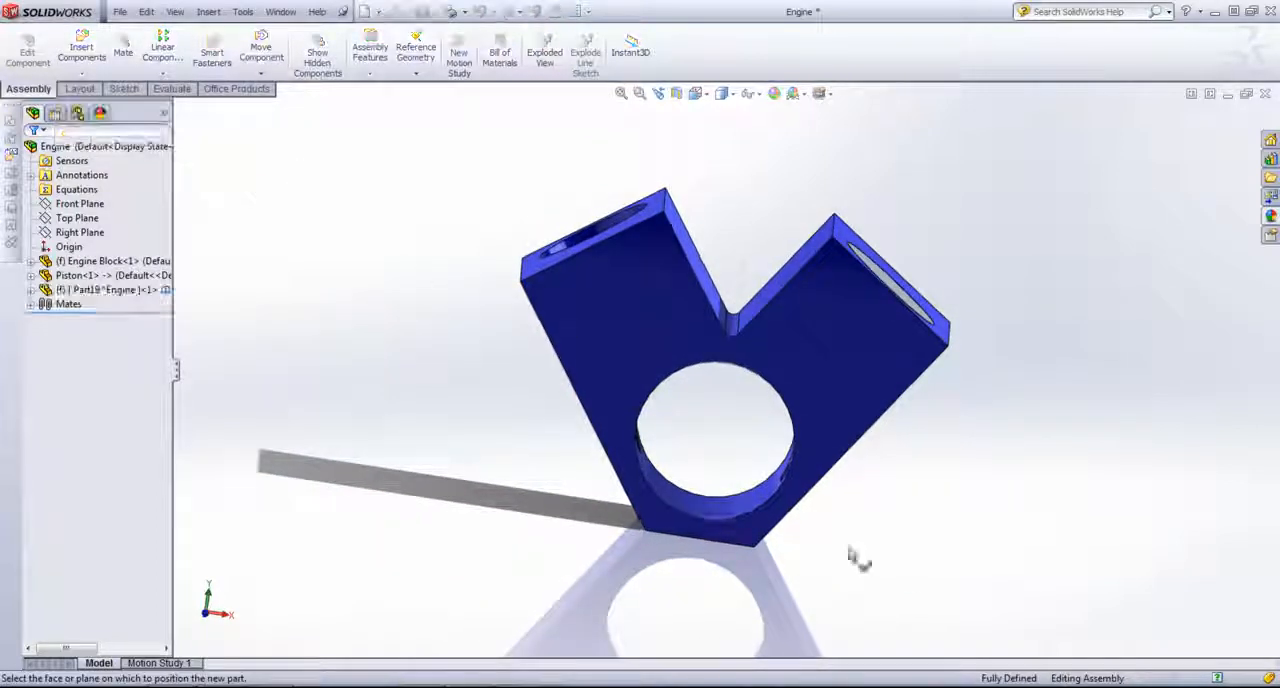
{"action": "left_click", "coordinate": [805, 327]}
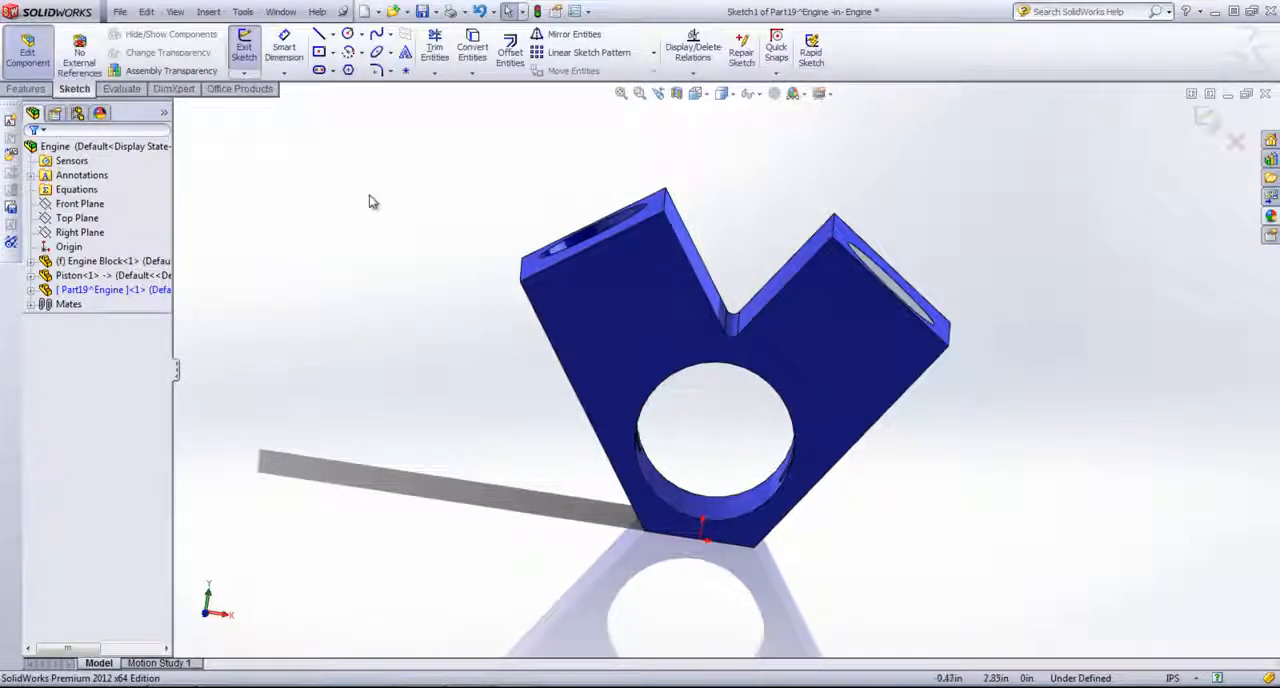
Step: Facing the sketch plane squarely, sketch a circle of about 0.32 in radius centred on the block's large lower bore
{"action": "key", "text": "space"}
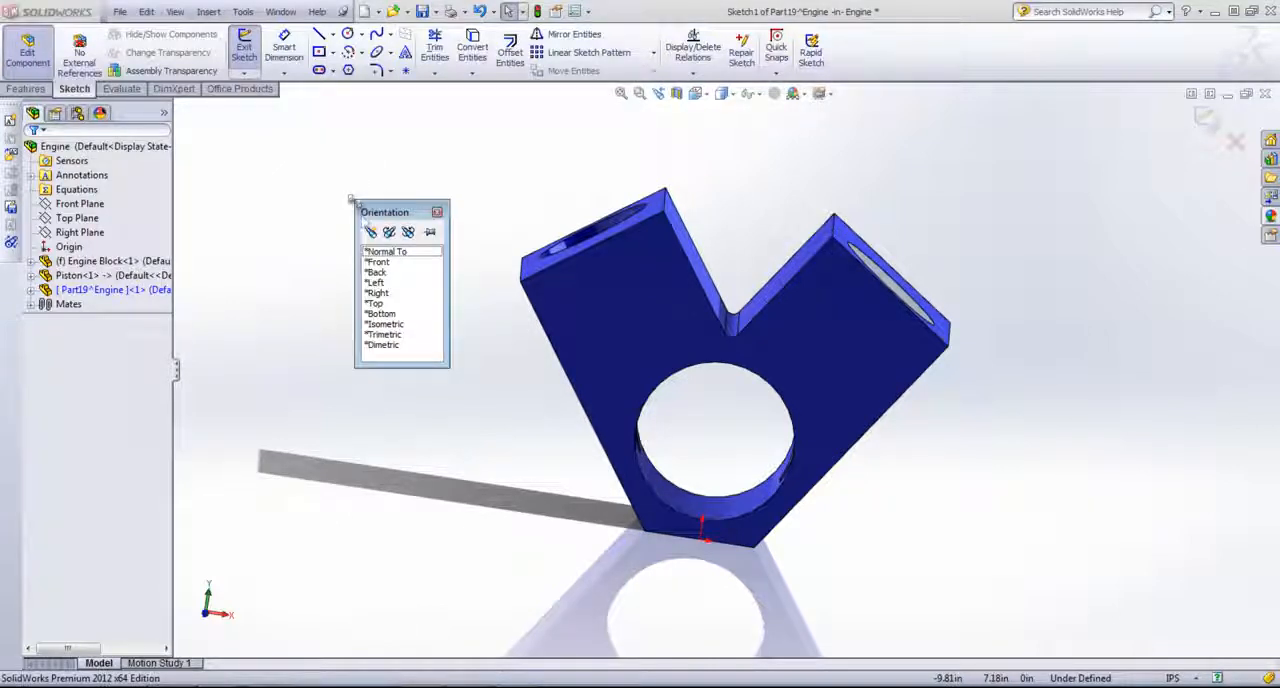
{"action": "left_click", "coordinate": [381, 251]}
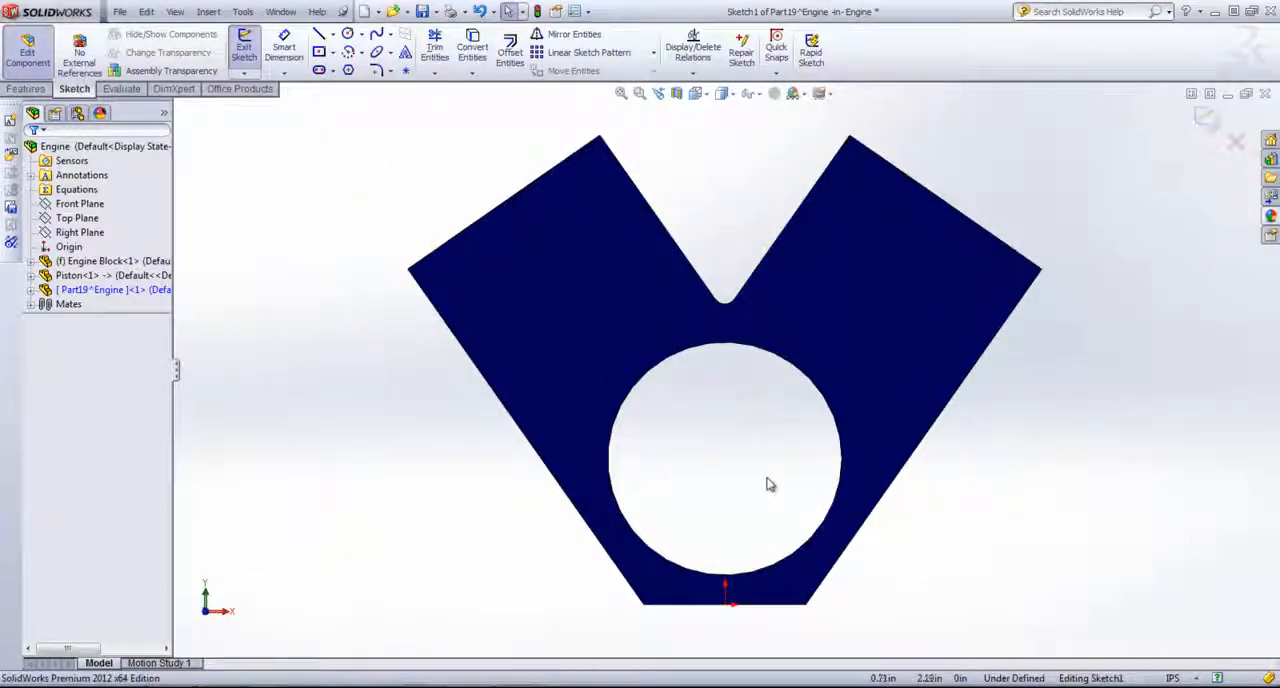
{"action": "key", "text": "s"}
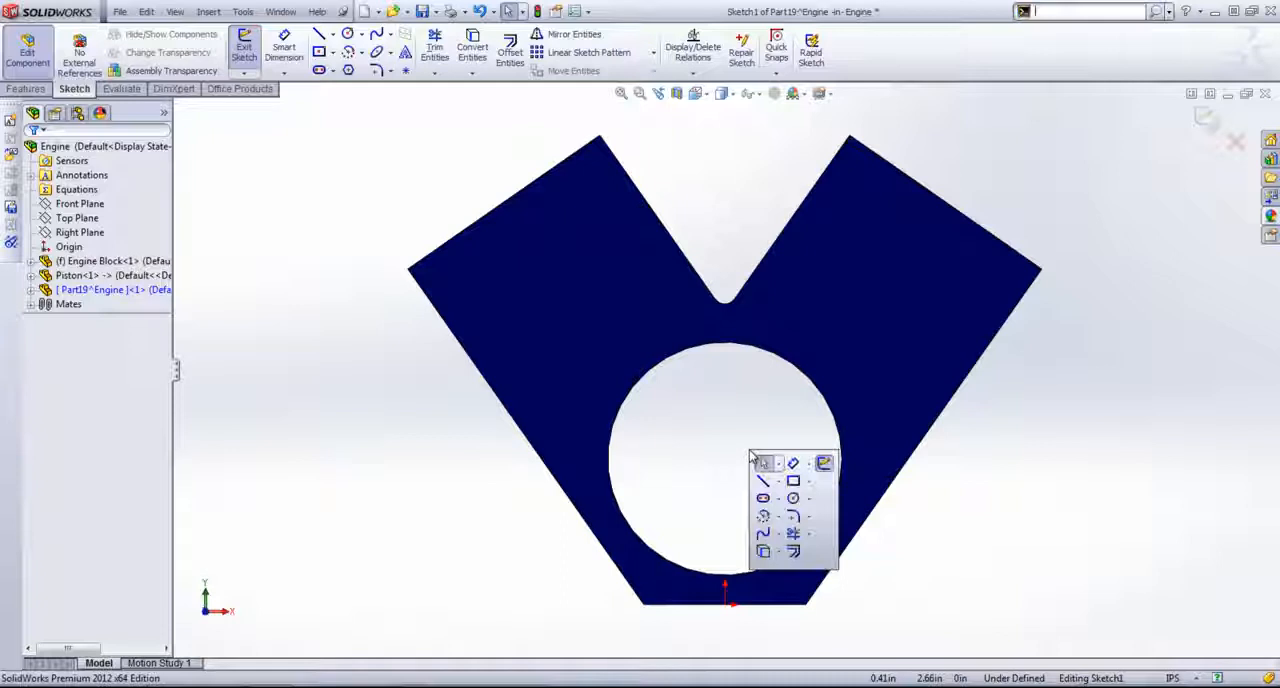
{"action": "left_click", "coordinate": [797, 494]}
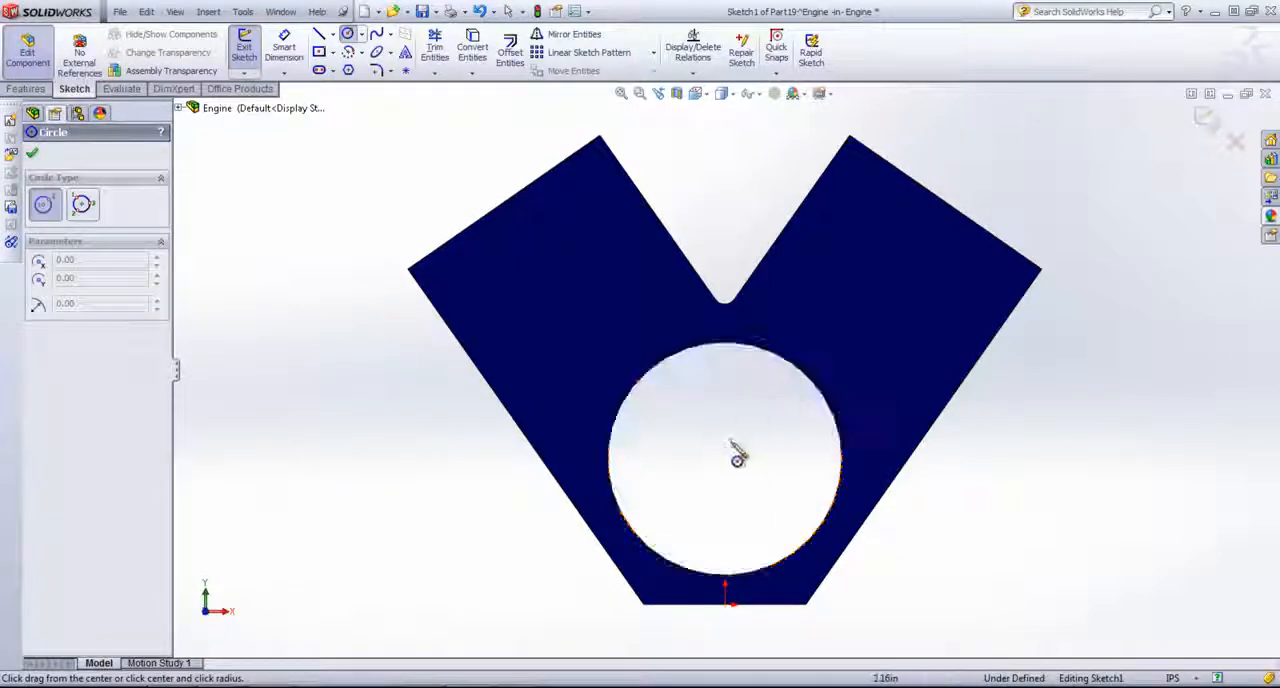
{"action": "left_click", "coordinate": [726, 459]}
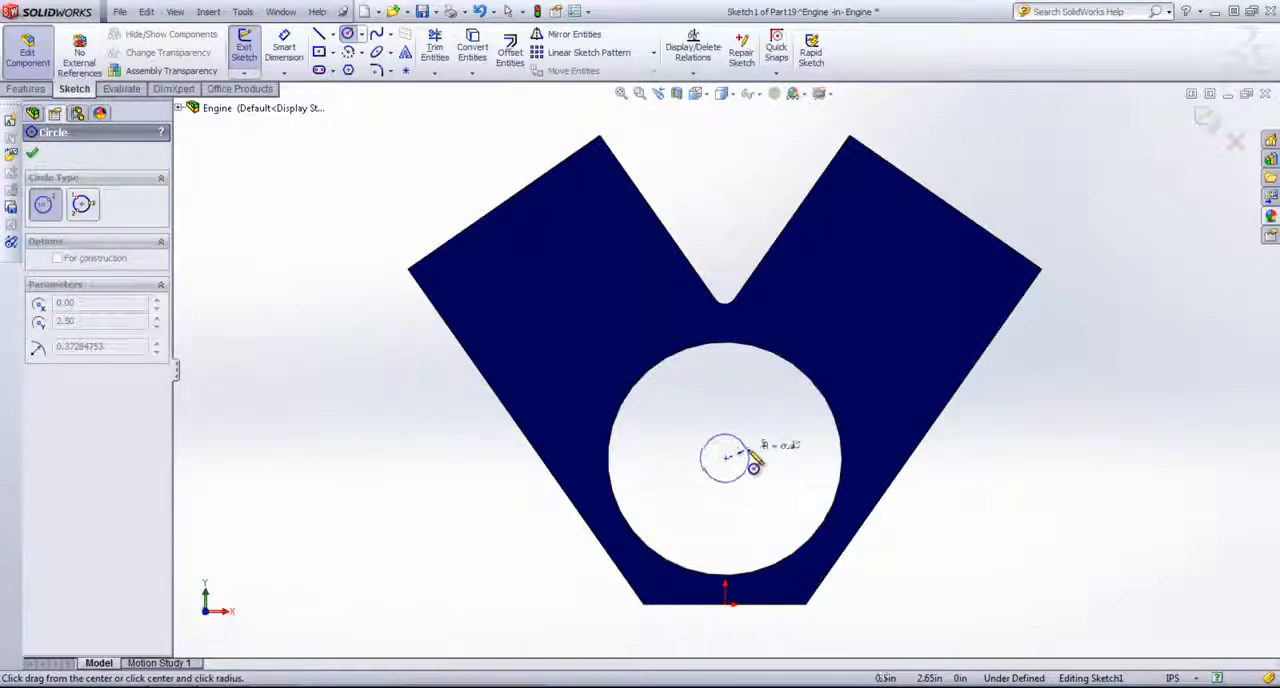
{"action": "left_click", "coordinate": [742, 466]}
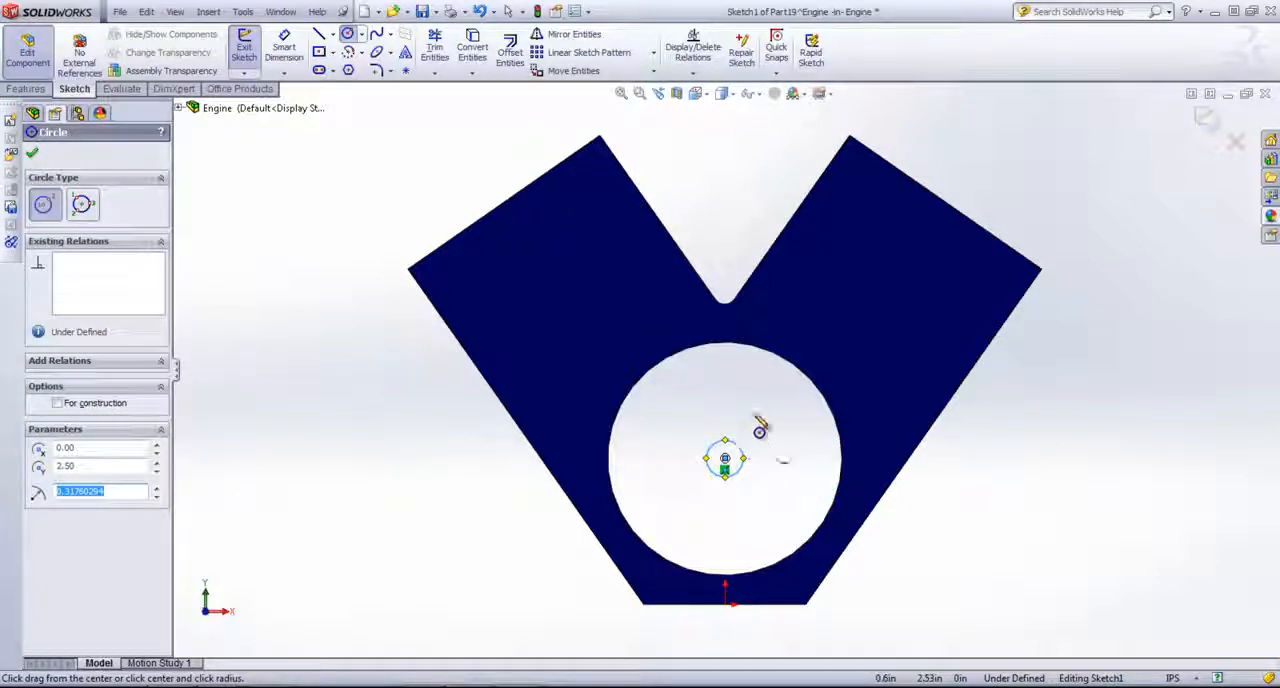
{"action": "right_click", "coordinate": [760, 425]}
{"action": "left_click", "coordinate": [797, 118]}
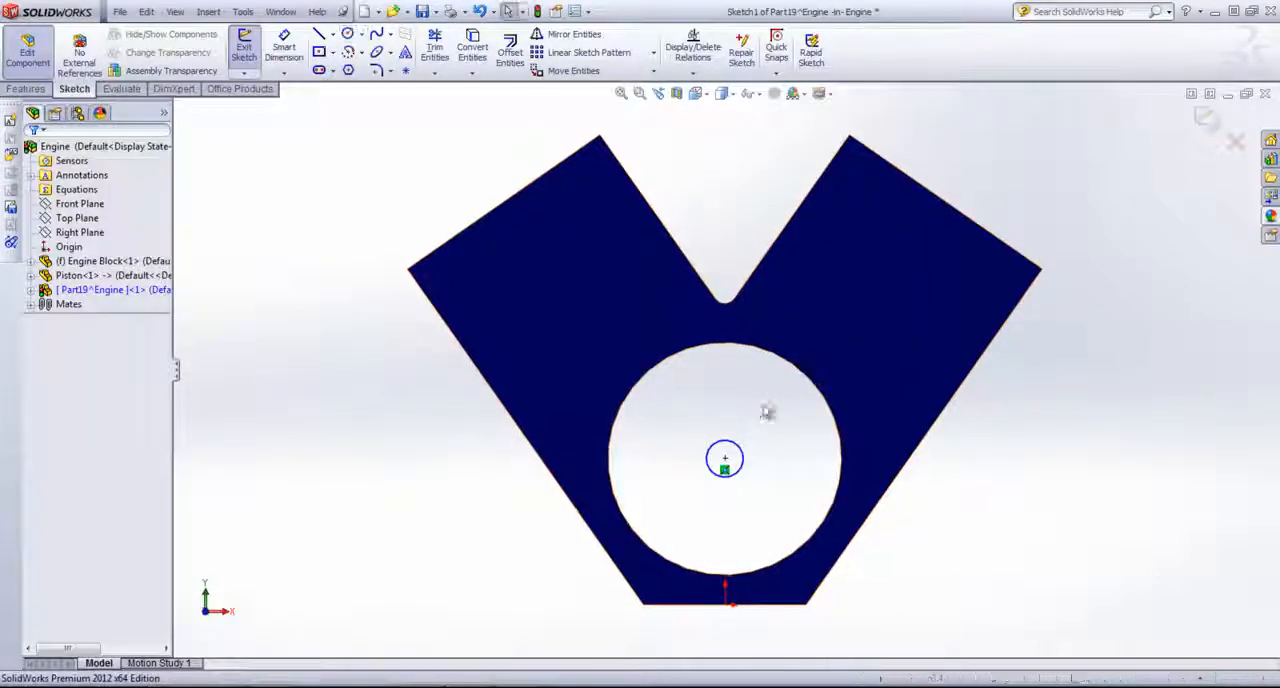
Step: Dimension the small circle's diameter and set it to 0.75 in
{"action": "key", "text": "s"}
{"action": "left_click", "coordinate": [801, 428]}
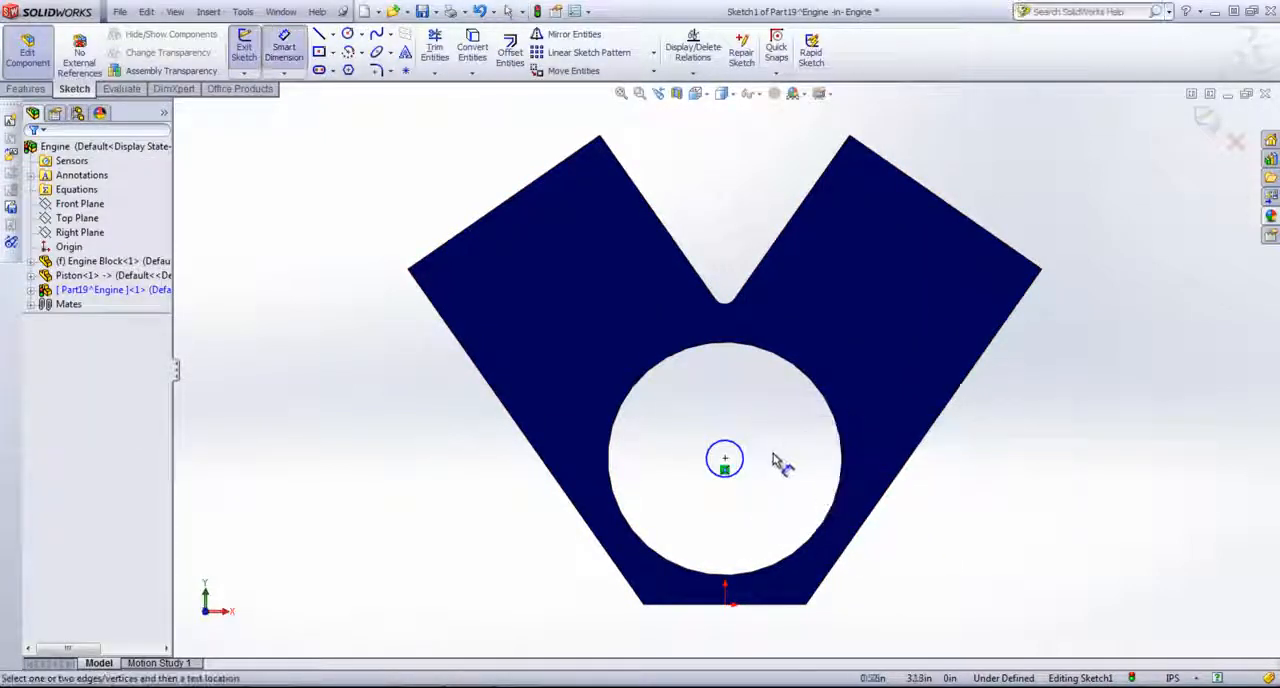
{"action": "left_click", "coordinate": [743, 459]}
{"action": "left_click", "coordinate": [987, 494]}
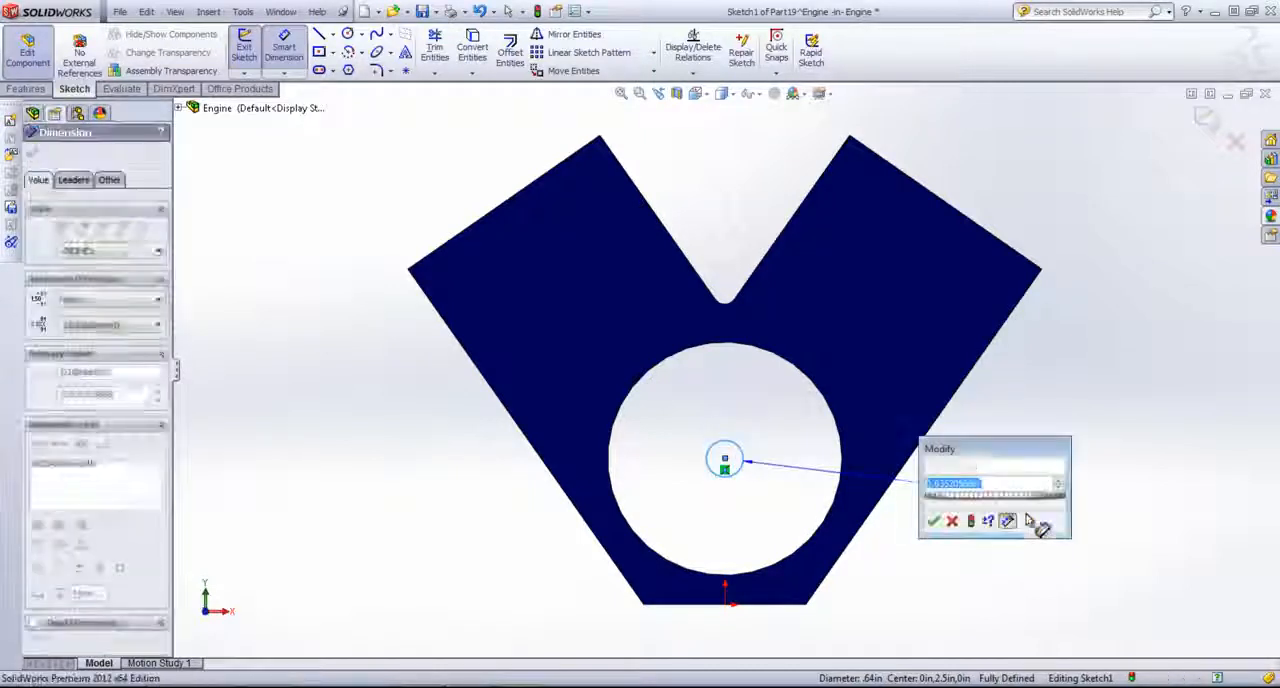
{"action": "type", "text": ".75"}
{"action": "key", "text": "Return"}
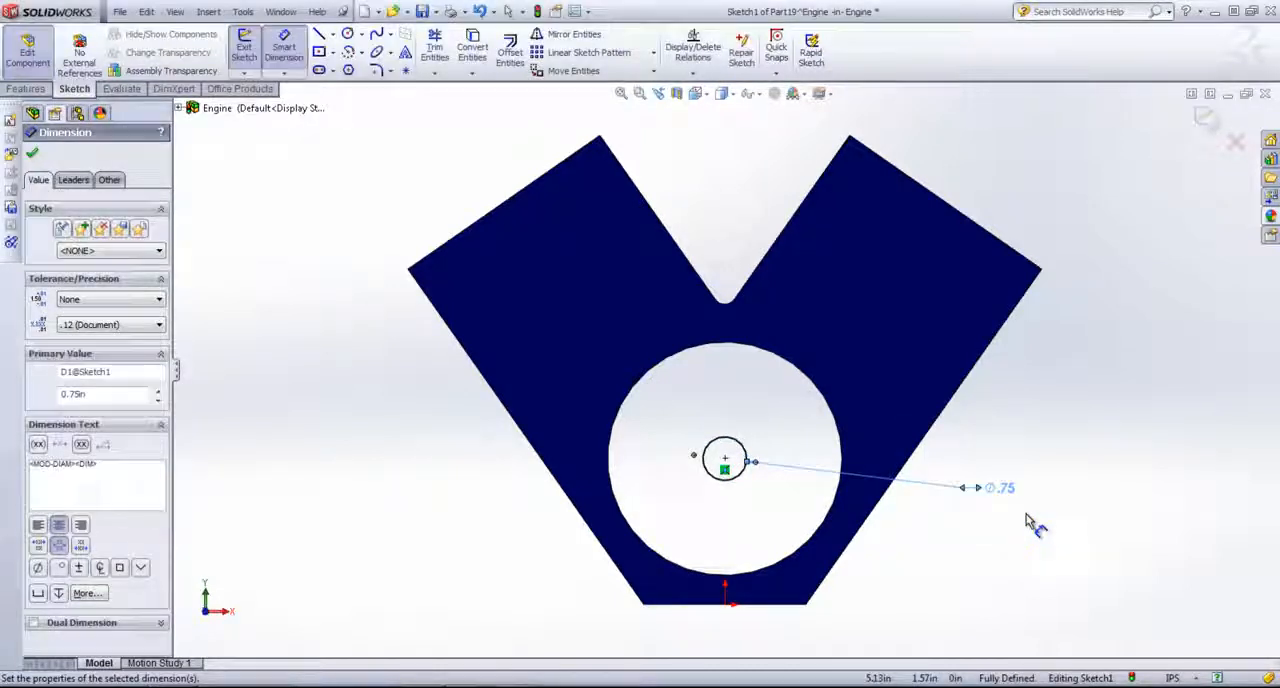
Step: Extrude the circle as a boss with the Up To Surface end condition, ending at the engine block's opposite V-shaped face
{"action": "mouse_move", "coordinate": [1050, 487]}
{"action": "middle_mouse_down"}
{"action": "mouse_move", "coordinate": [1000, 508]}
{"action": "mouse_move", "coordinate": [1006, 534]}
{"action": "middle_mouse_up"}
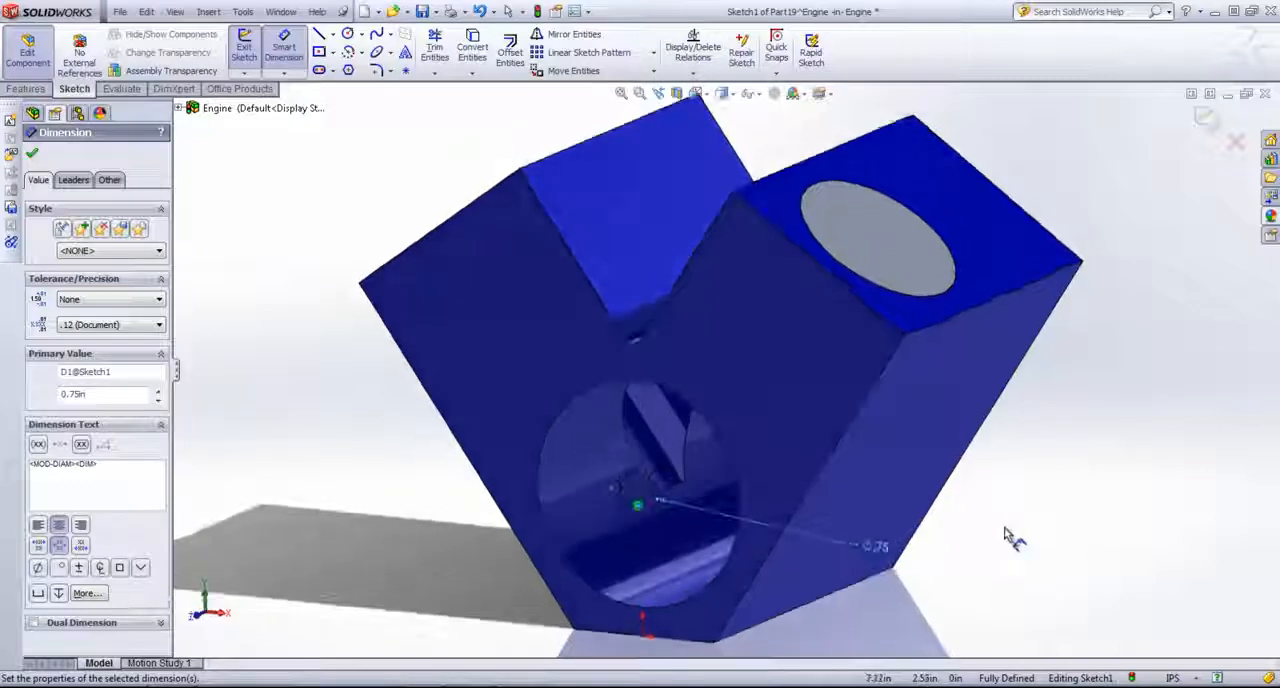
{"action": "left_click", "coordinate": [30, 89]}
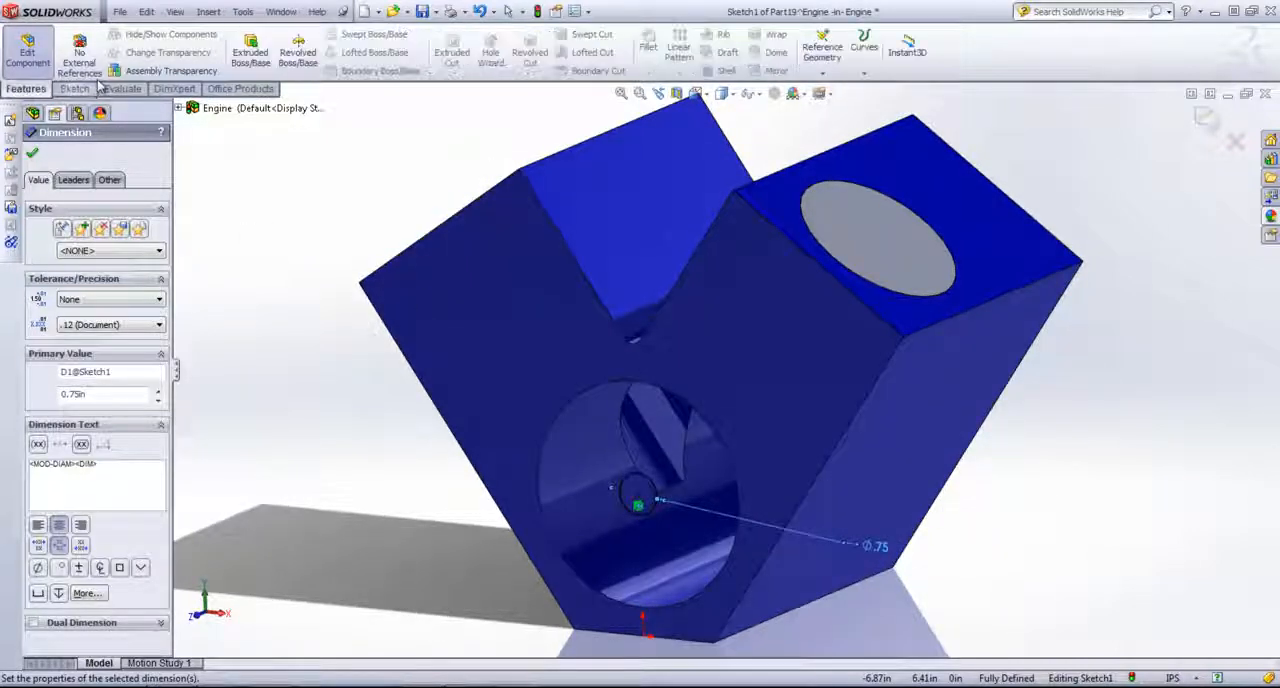
{"action": "left_click", "coordinate": [250, 50]}
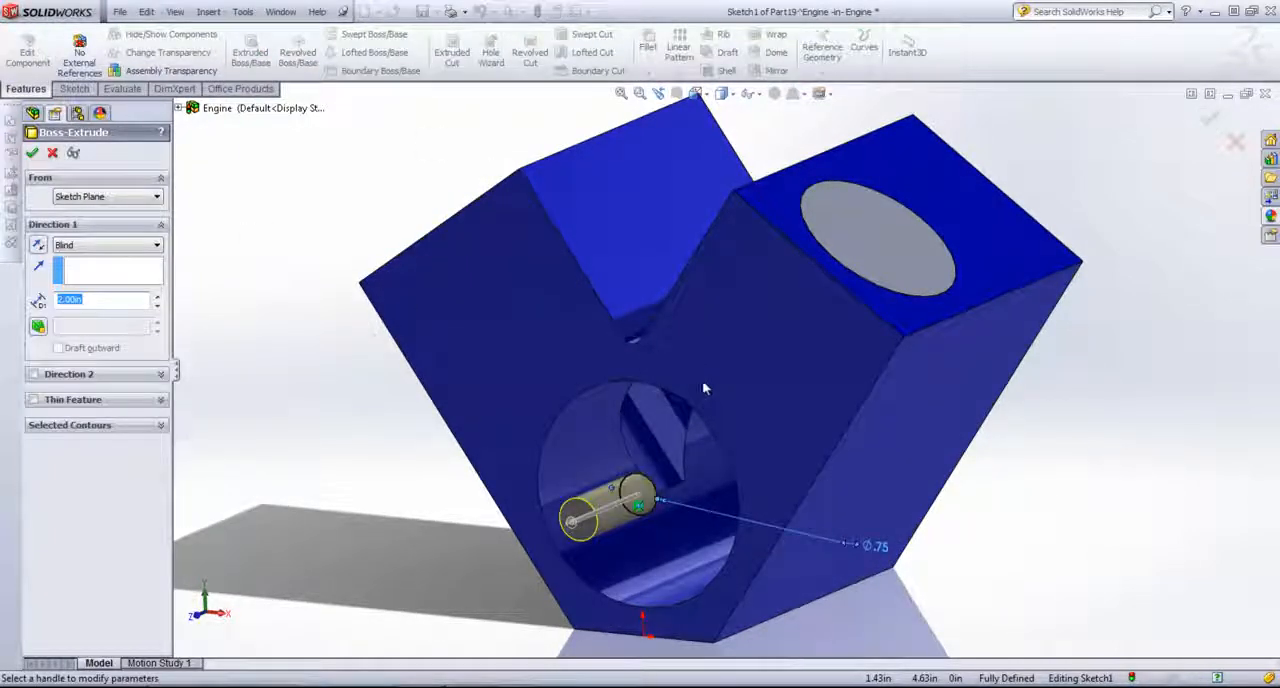
{"action": "middle_click_drag", "start_coordinate": [1035, 482], "coordinate": [1018, 423]}
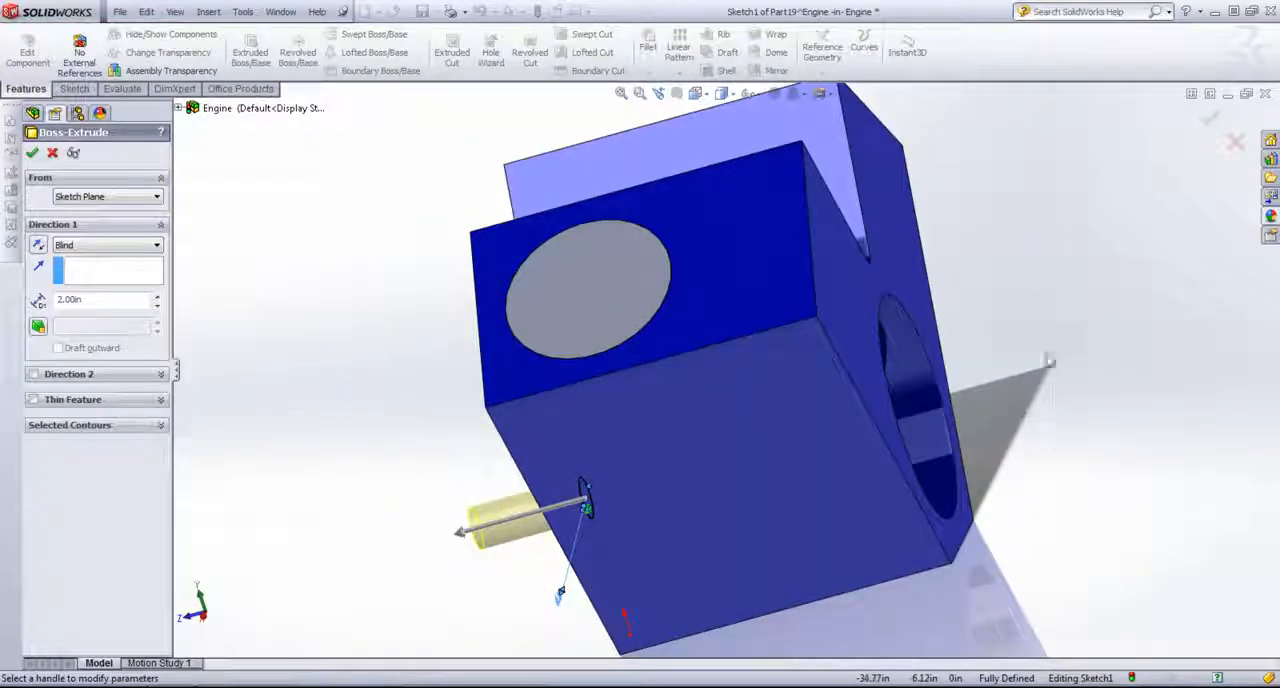
{"action": "right_click", "coordinate": [1054, 318]}
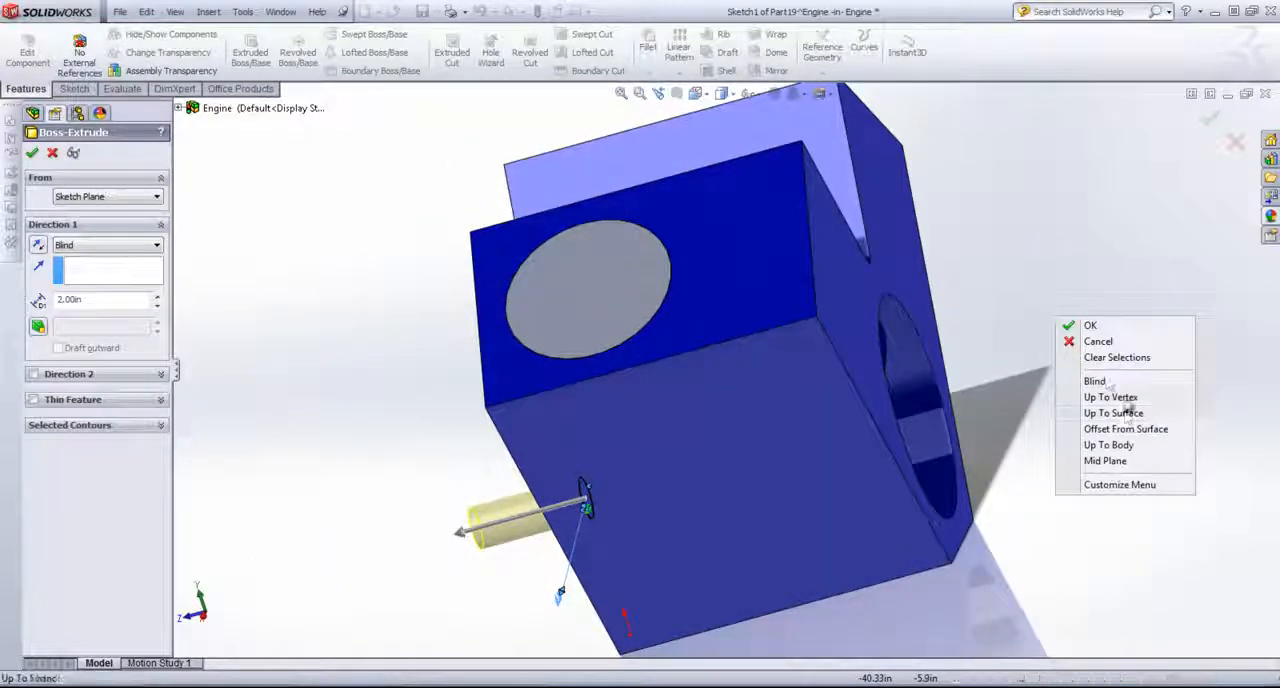
{"action": "left_click", "coordinate": [918, 262]}
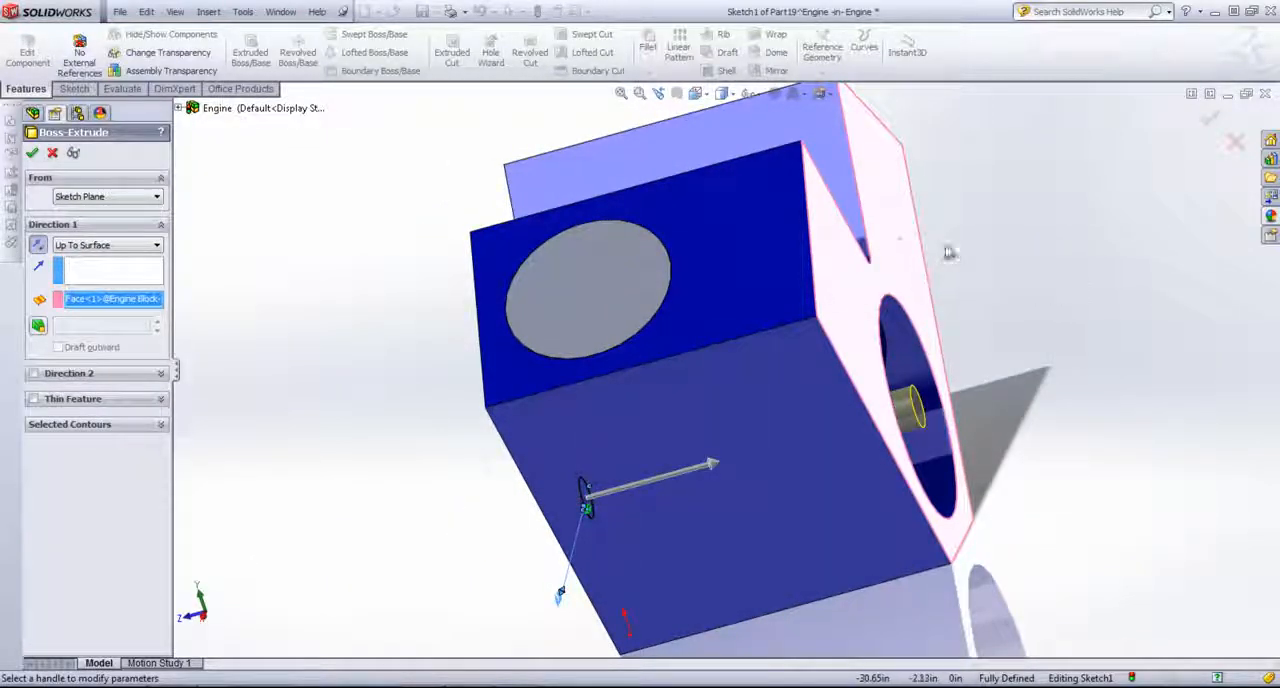
{"action": "left_click", "coordinate": [1209, 121]}
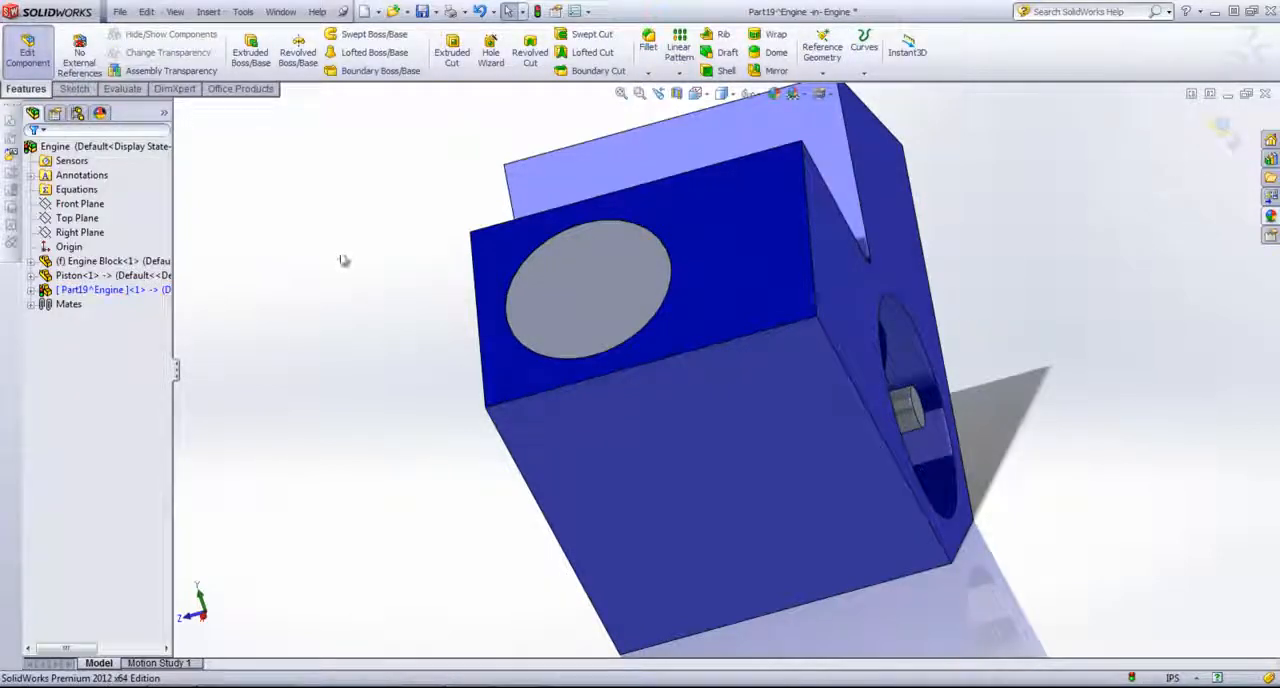
Step: Rename the new shaft part CrankShaft and save it to an external file at the proposed path
{"action": "right_click", "coordinate": [118, 290]}
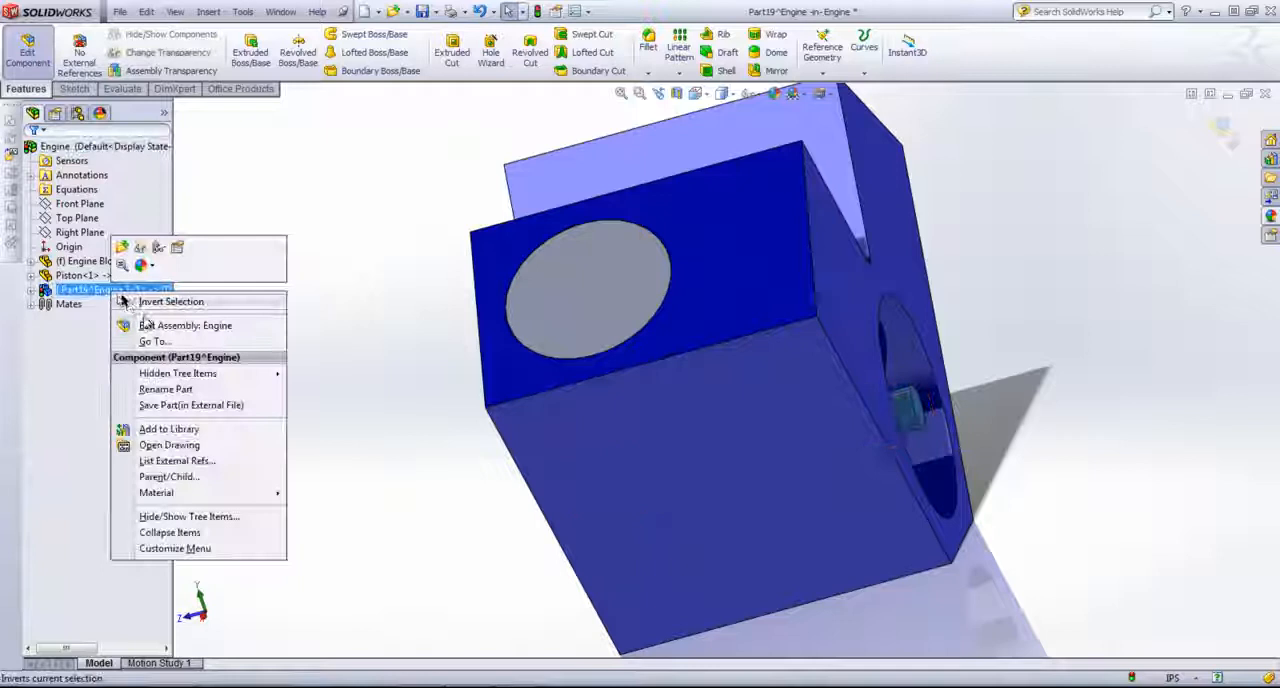
{"action": "left_click", "coordinate": [170, 389]}
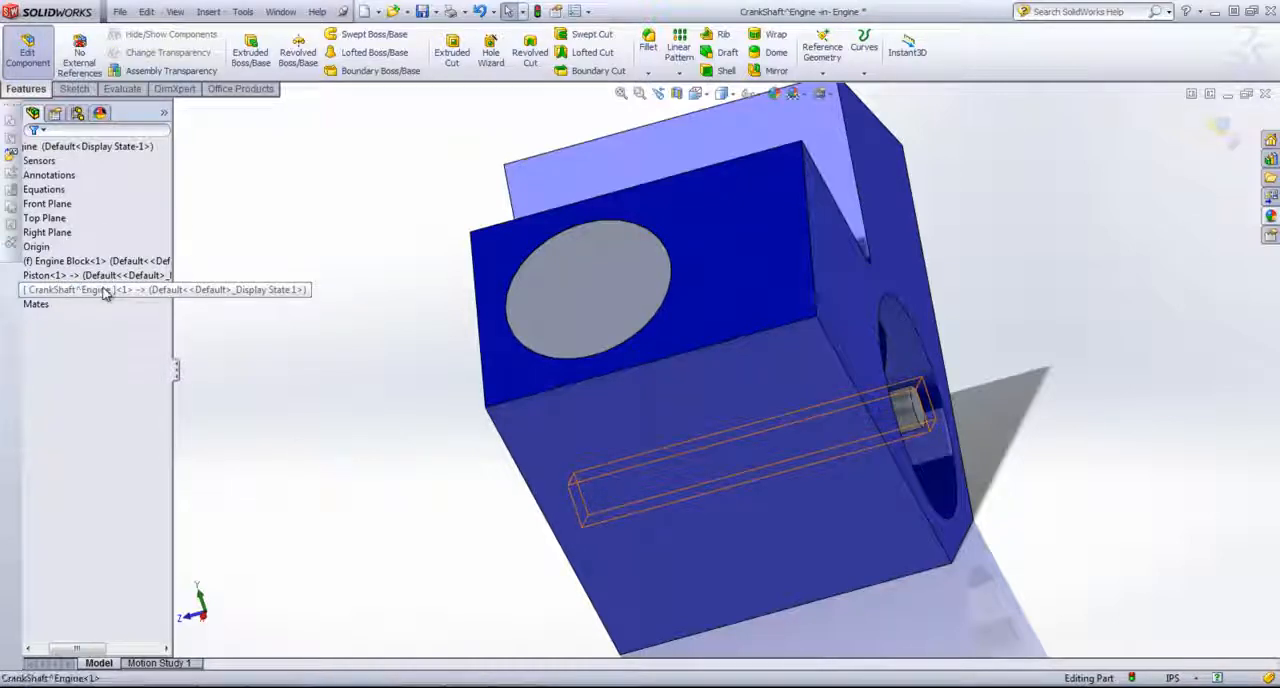
{"action": "right_click", "coordinate": [109, 295]}
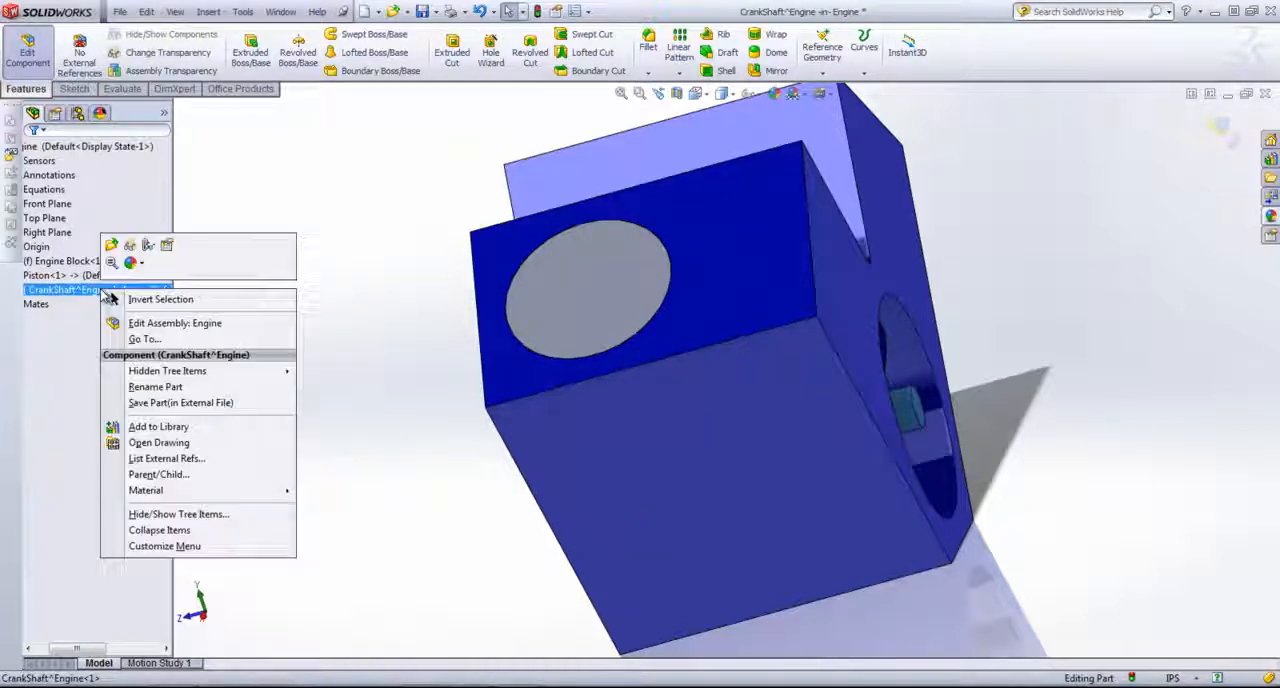
{"action": "left_click", "coordinate": [180, 402]}
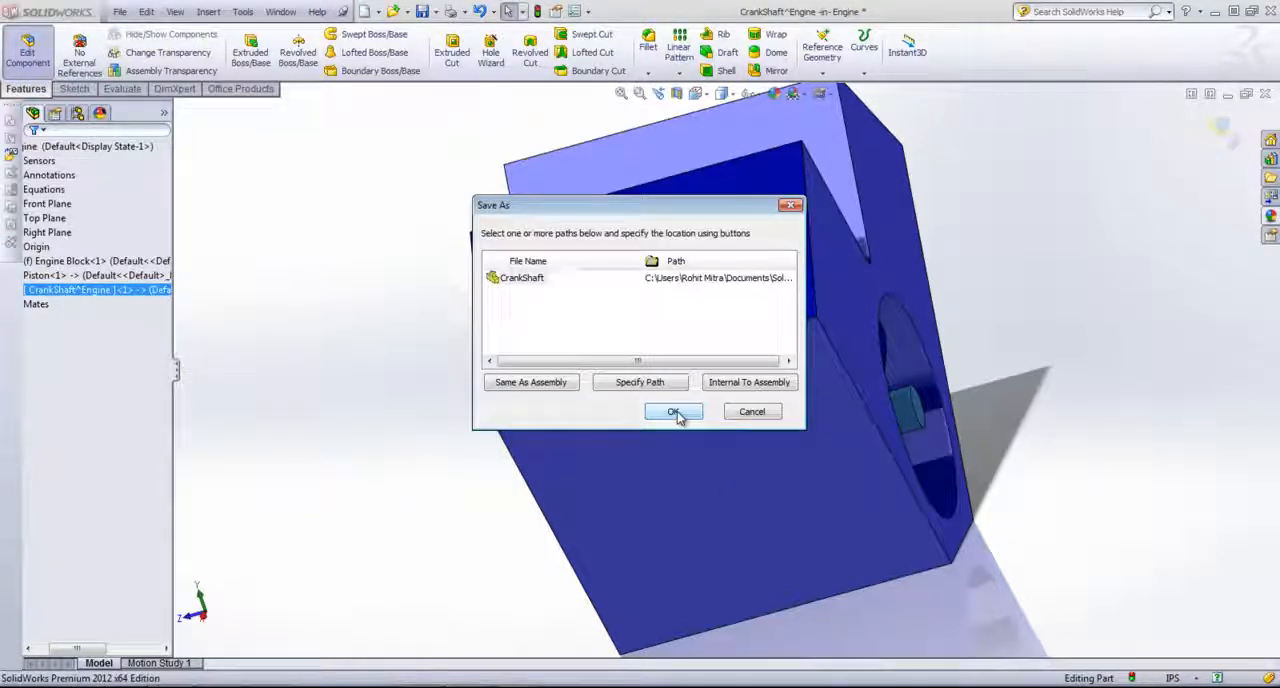
{"action": "left_click", "coordinate": [676, 411]}
{"action": "left_click", "coordinate": [373, 436]}
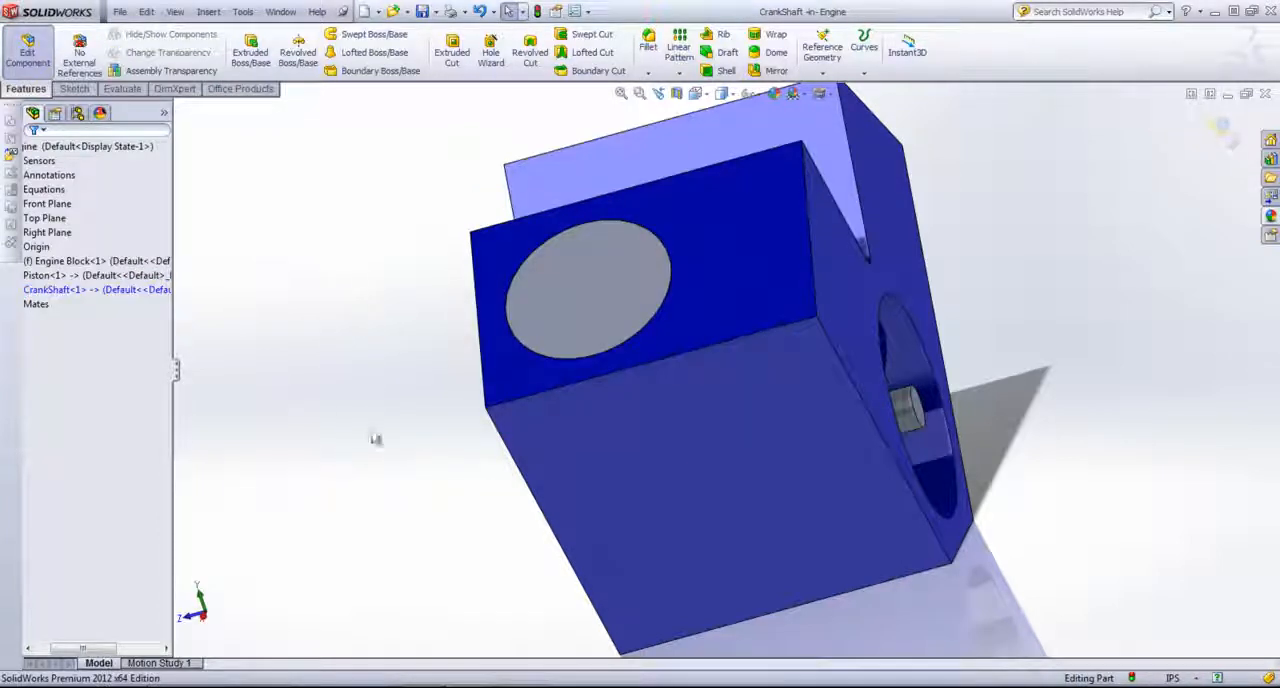
Step: Try to change the Piston component's appearance at assembly level while the crankshaft is still being edited
{"action": "middle_click_drag", "start_coordinate": [357, 438], "coordinate": [324, 443]}
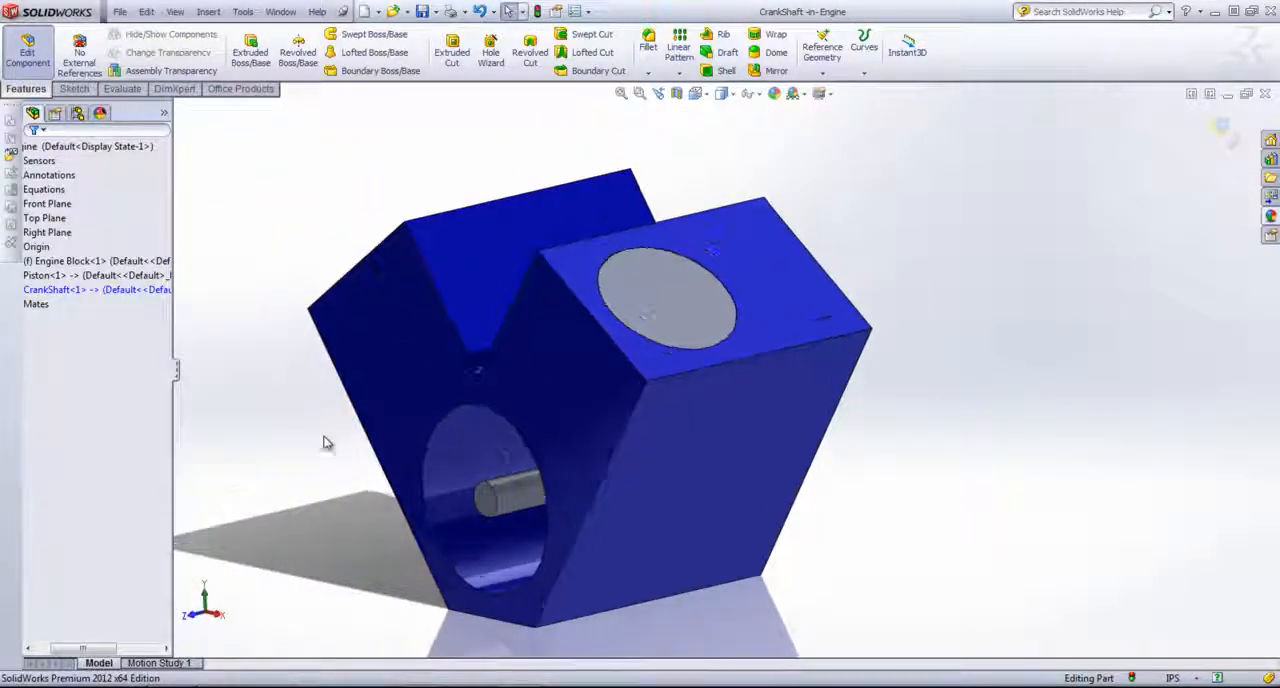
{"action": "left_click_drag", "start_coordinate": [88, 652], "coordinate": [70, 652]}
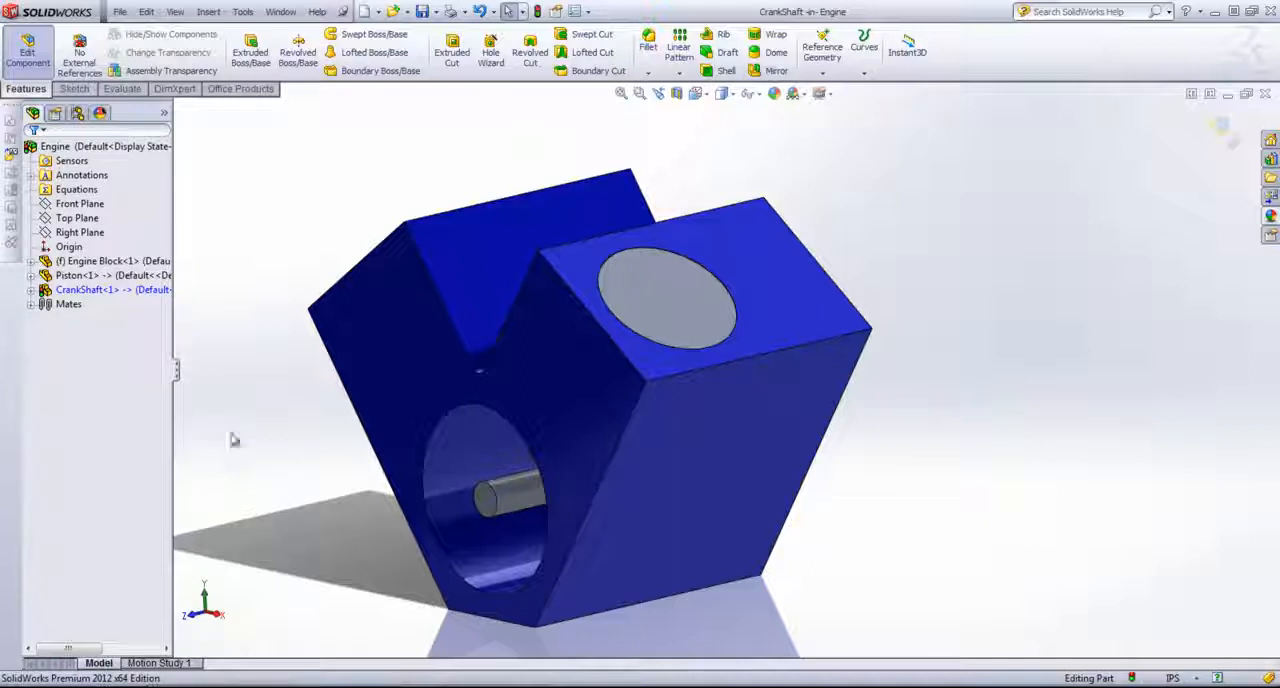
{"action": "left_click", "coordinate": [98, 276]}
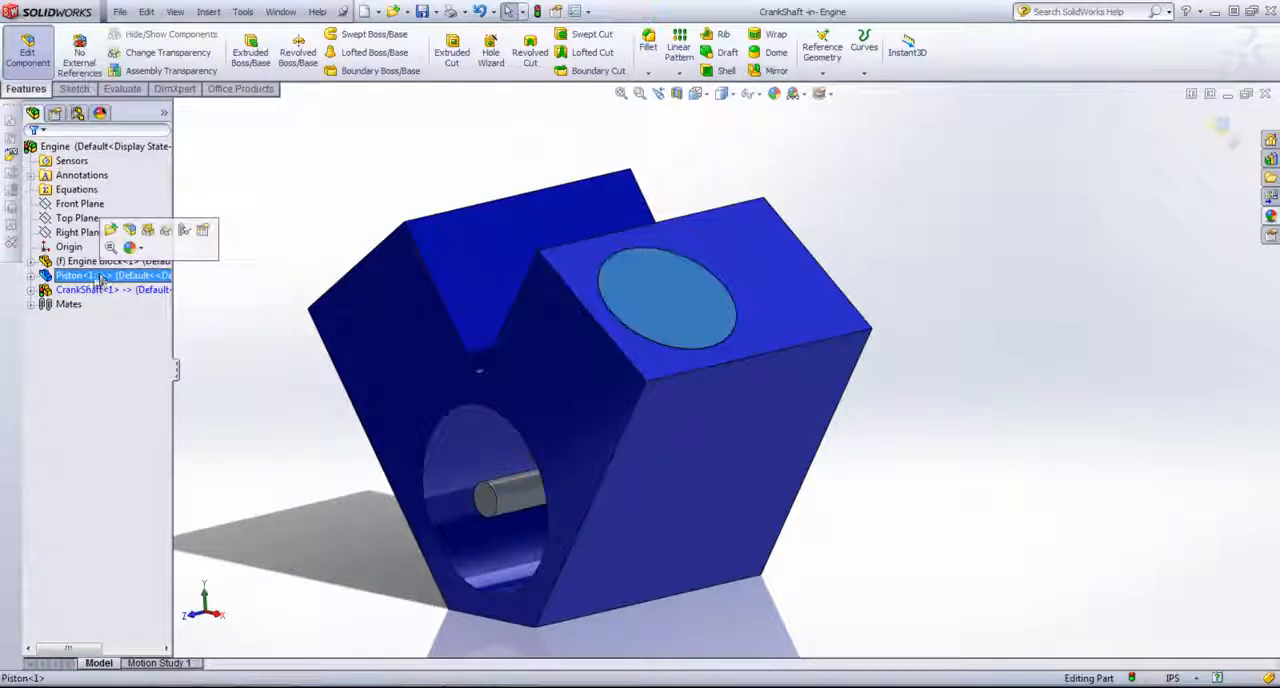
{"action": "right_click", "coordinate": [100, 280]}
{"action": "left_click", "coordinate": [121, 249]}
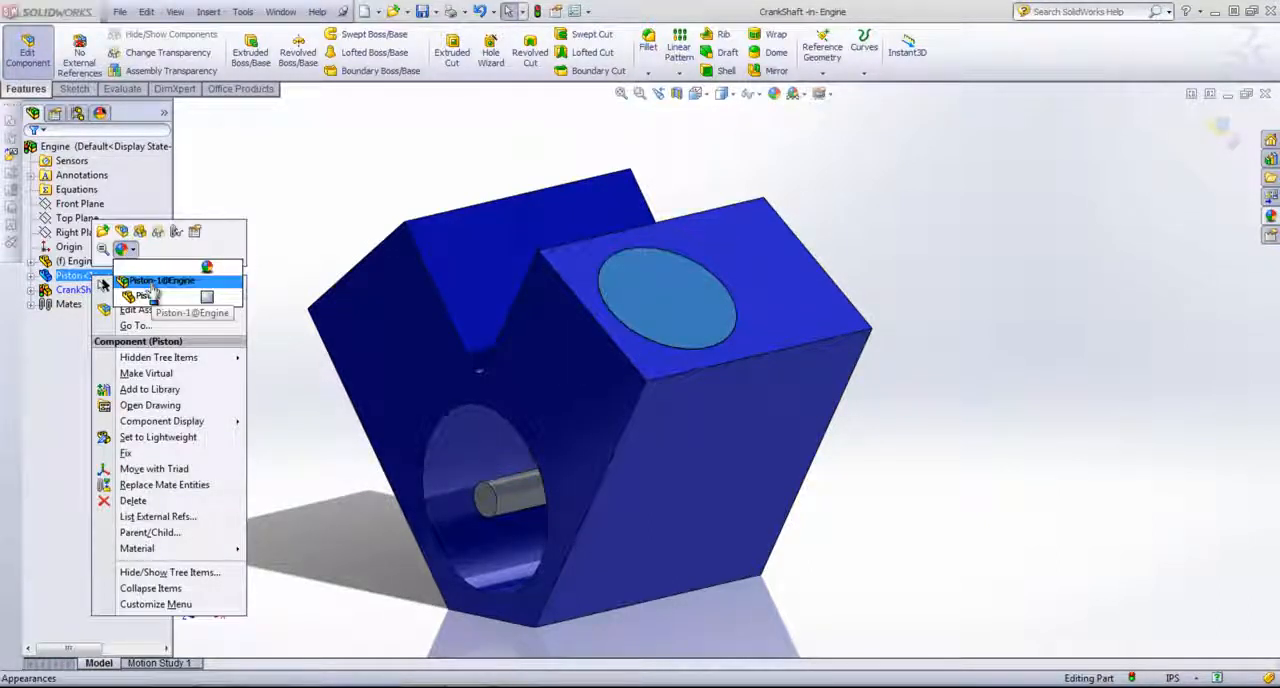
{"action": "left_click", "coordinate": [150, 283]}
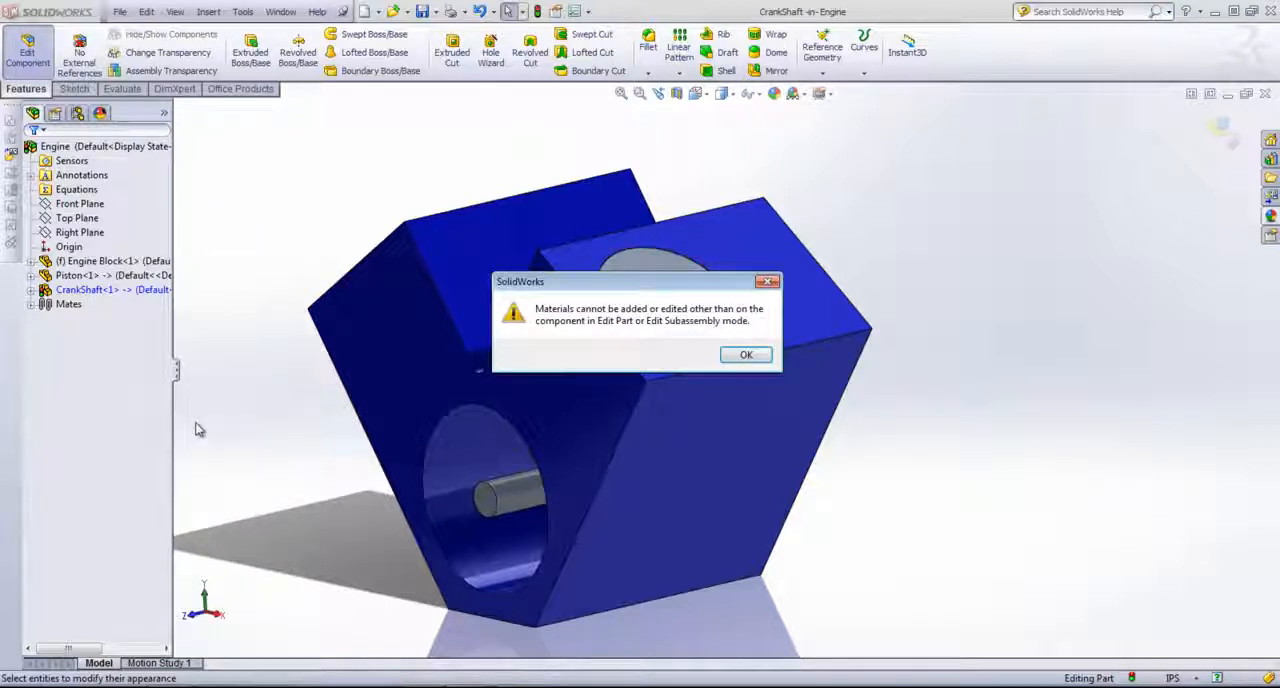
{"action": "left_click", "coordinate": [745, 357]}
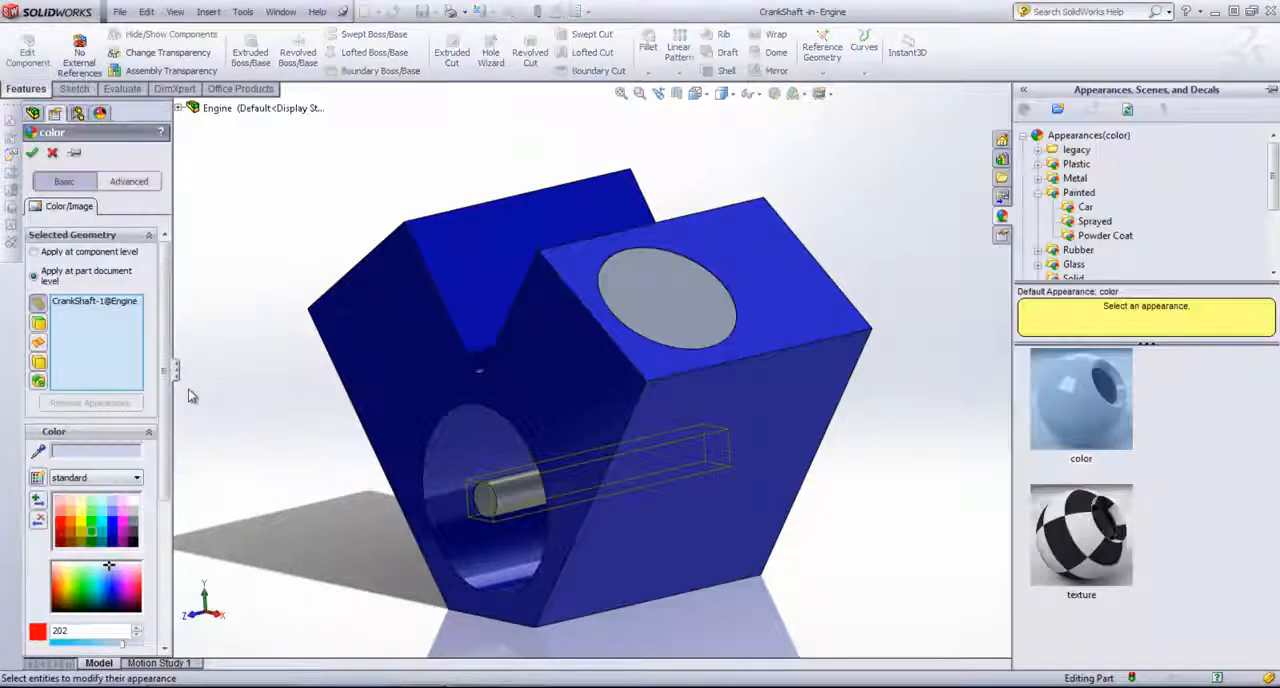
Step: Color the crankshaft dark green at part document level and return to editing the assembly
{"action": "left_click", "coordinate": [91, 528]}
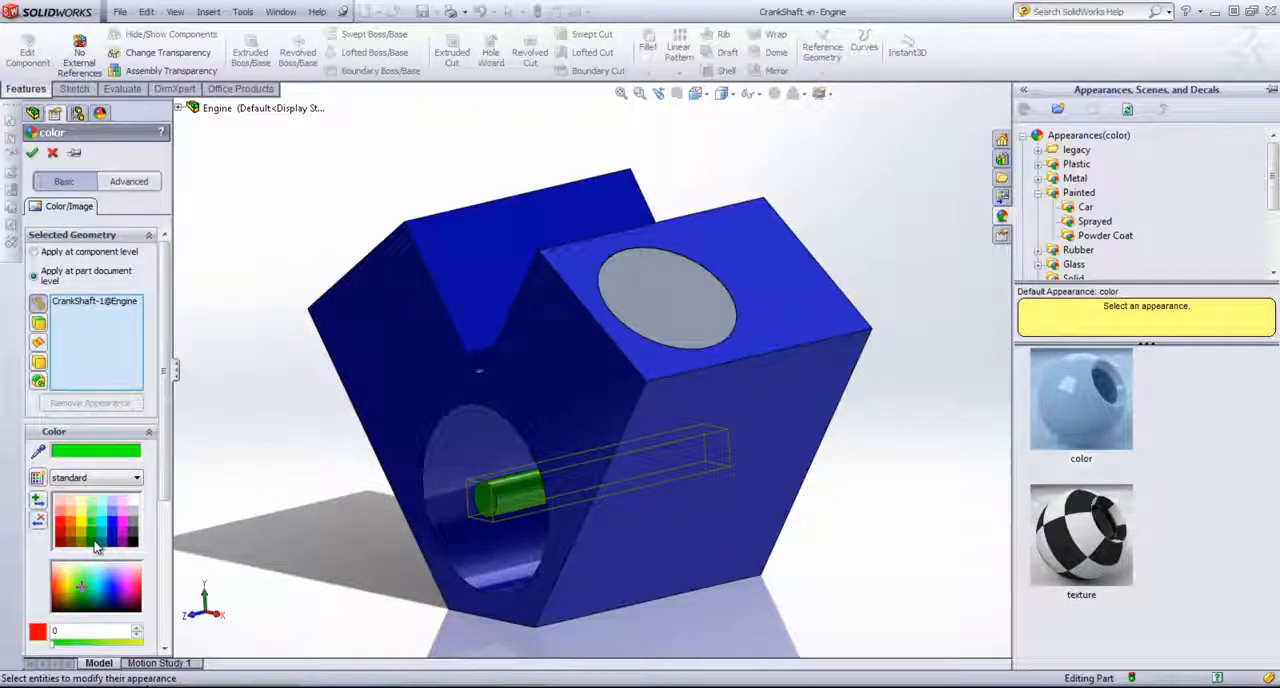
{"action": "left_click", "coordinate": [97, 546]}
{"action": "left_click", "coordinate": [32, 152]}
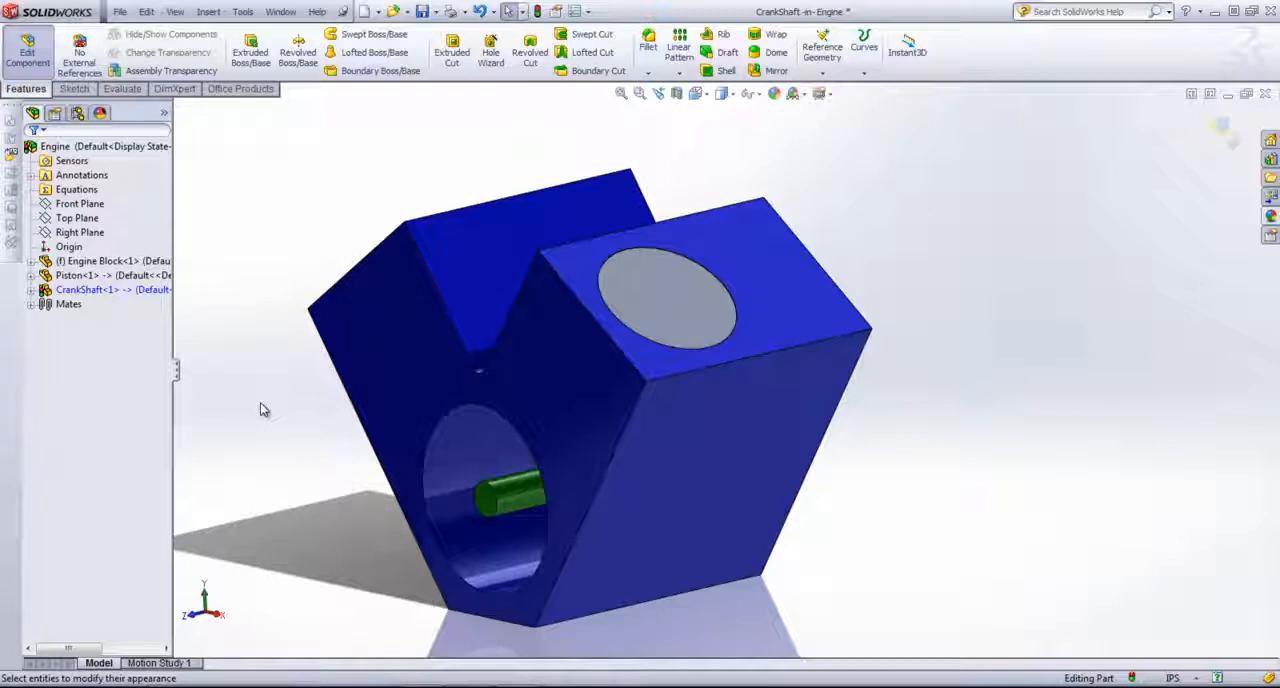
{"action": "left_click", "coordinate": [1222, 130]}
Step: Color the Piston part orange at part document level
{"action": "left_click", "coordinate": [85, 277]}
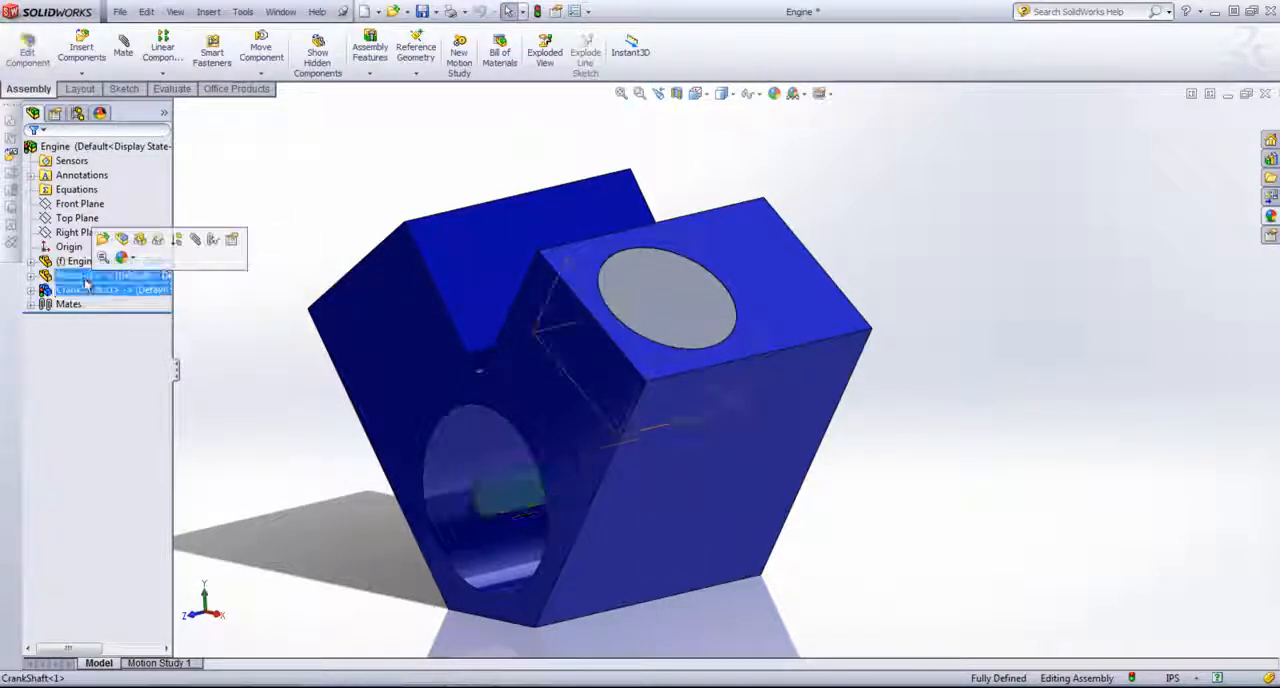
{"action": "right_click", "coordinate": [84, 280]}
{"action": "left_click", "coordinate": [116, 251]}
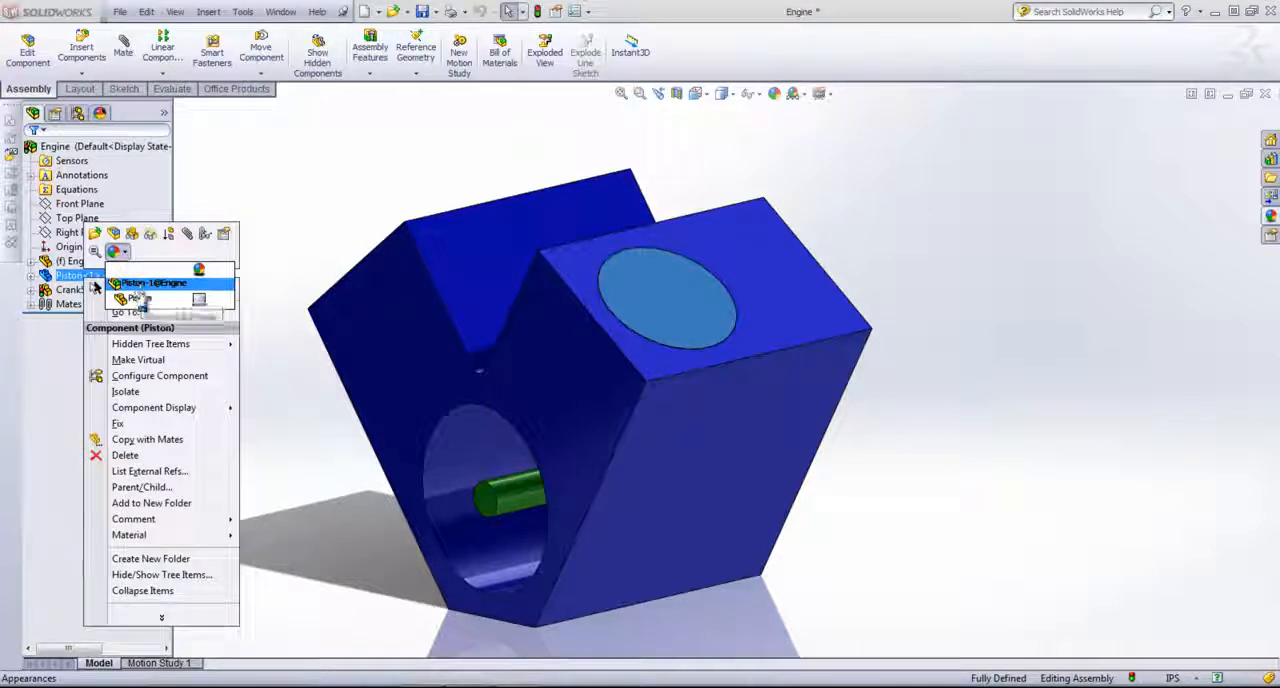
{"action": "left_click", "coordinate": [140, 300]}
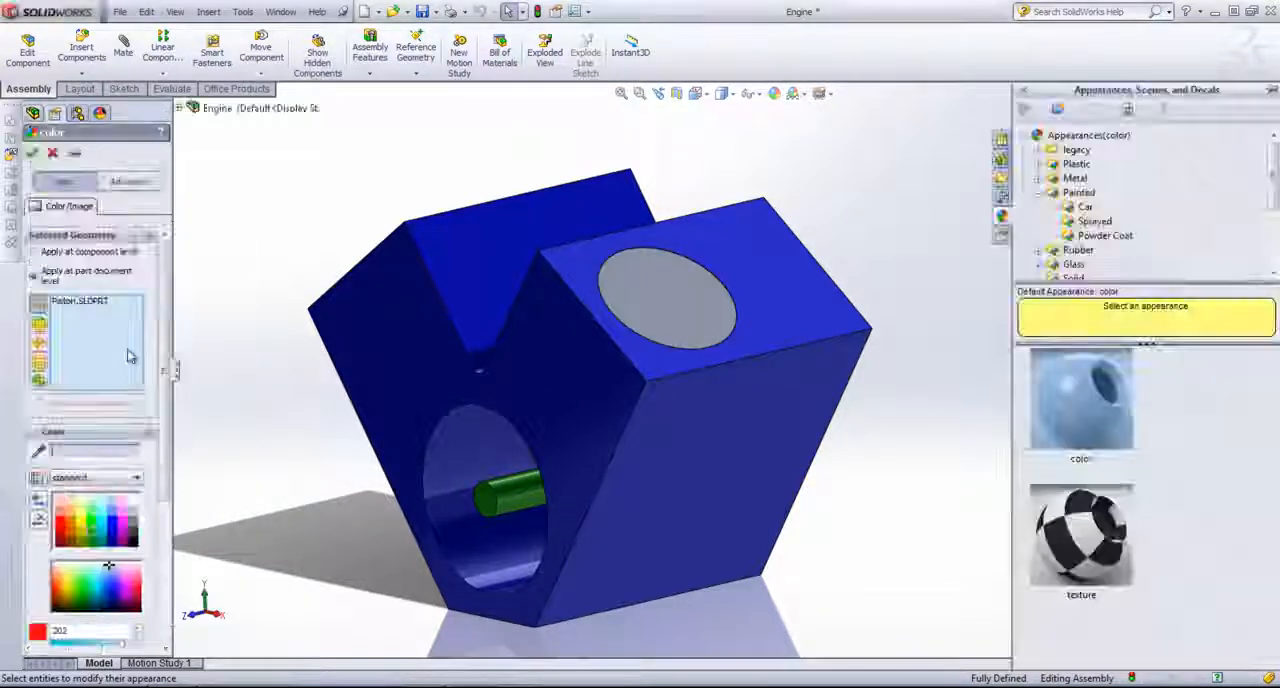
{"action": "left_click", "coordinate": [70, 526]}
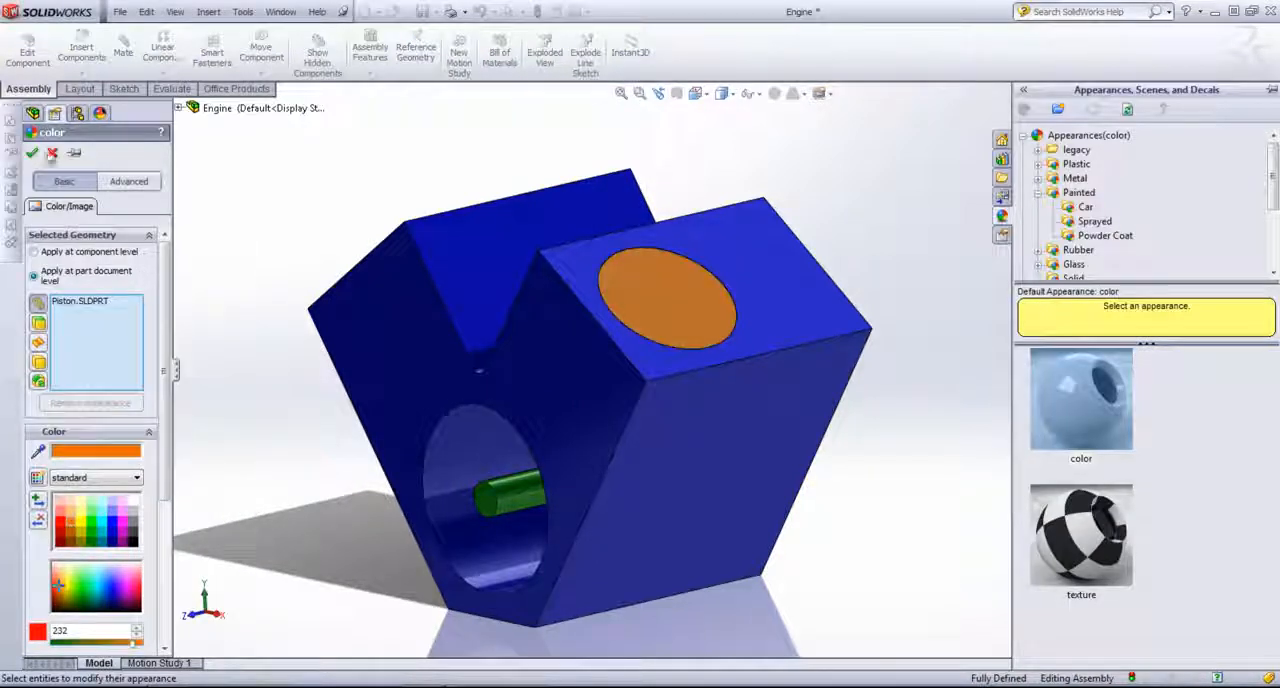
{"action": "left_click", "coordinate": [33, 154]}
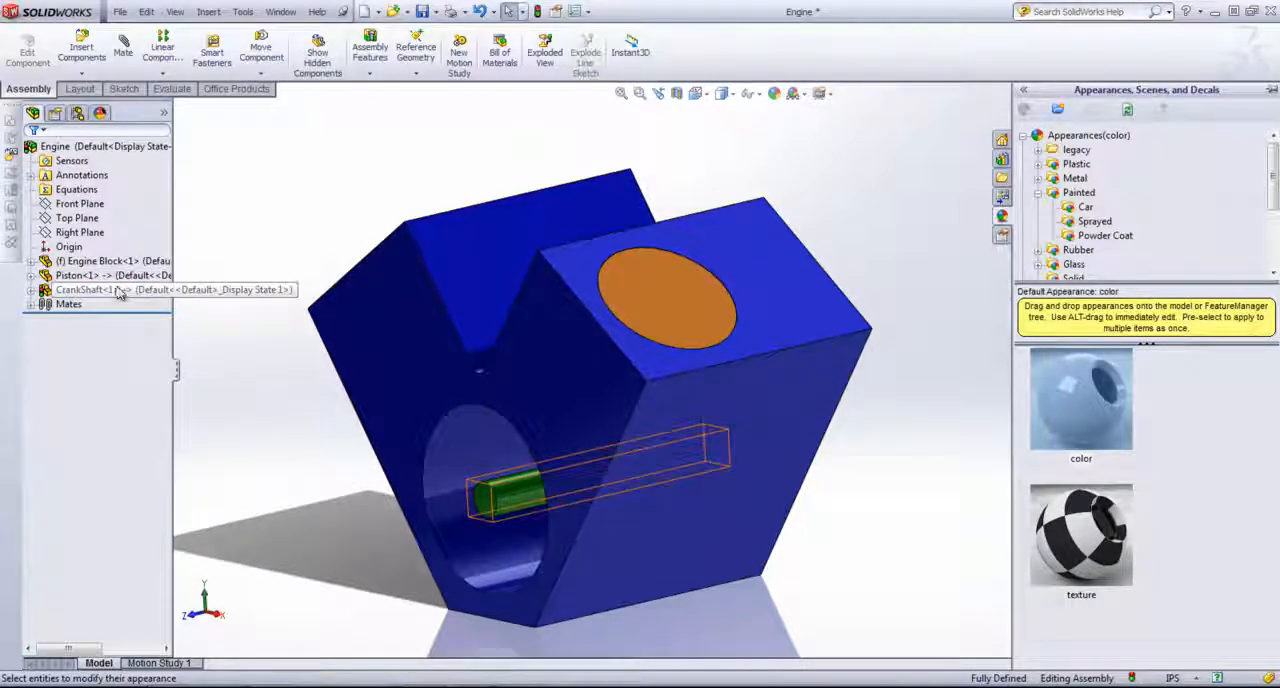
Step: Open the CrankShaft part for editing in the assembly and show the temporary axes
{"action": "right_click", "coordinate": [116, 290]}
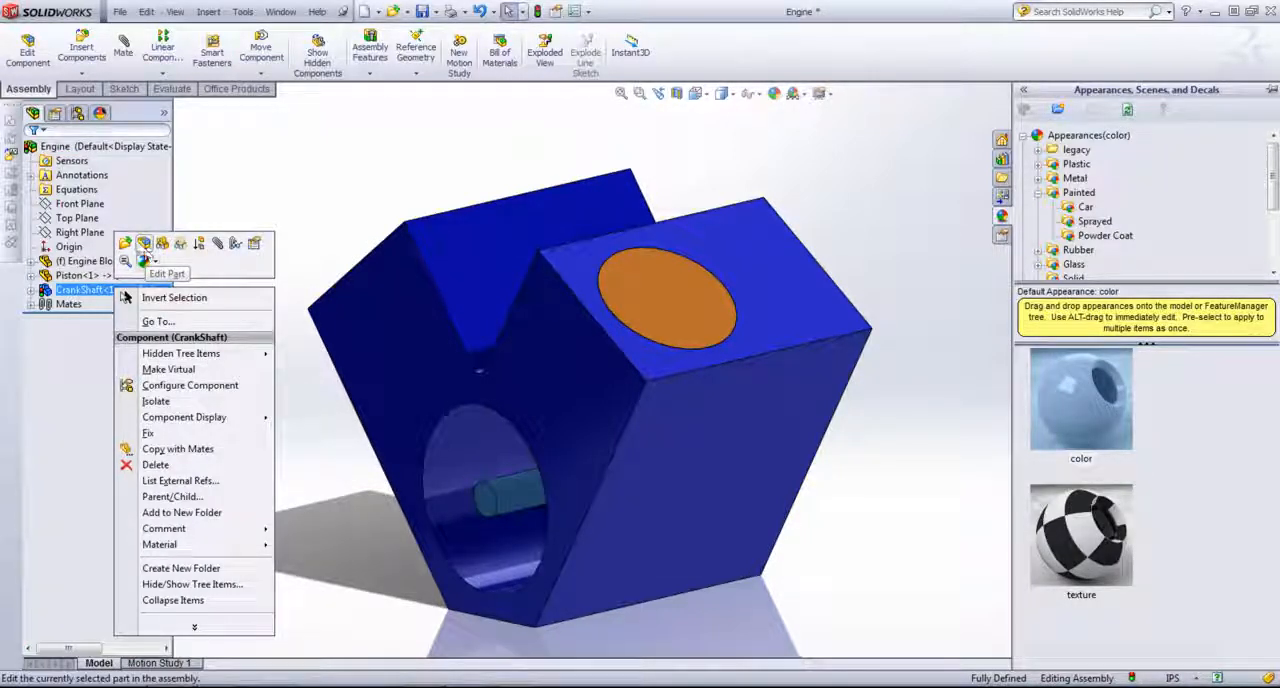
{"action": "left_click", "coordinate": [145, 244]}
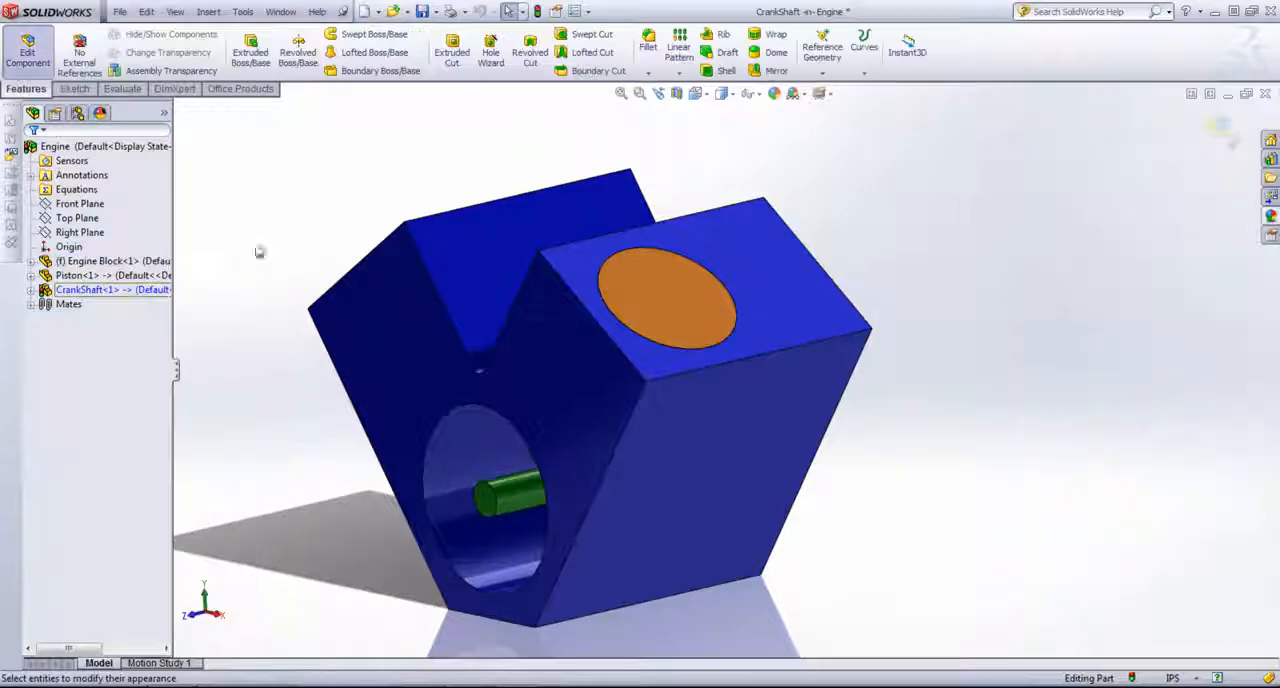
{"action": "middle_click_drag", "start_coordinate": [283, 203], "coordinate": [372, 188]}
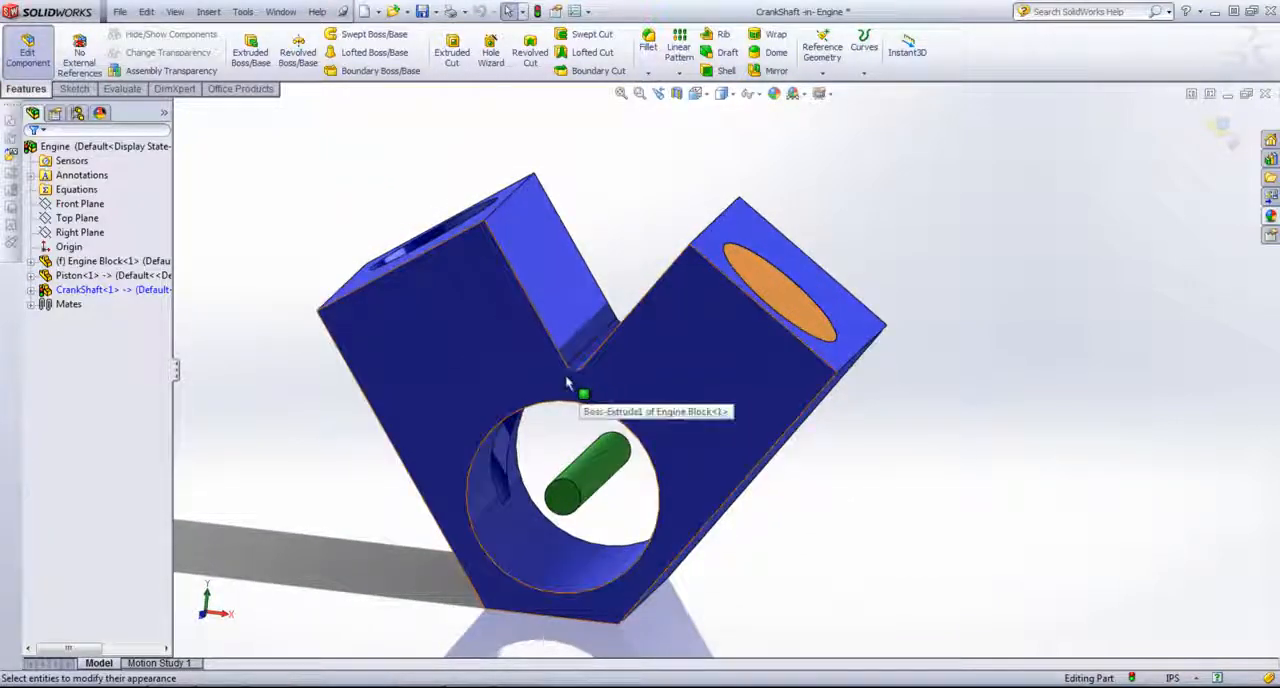
{"action": "middle_click_drag", "start_coordinate": [612, 455], "coordinate": [581, 475]}
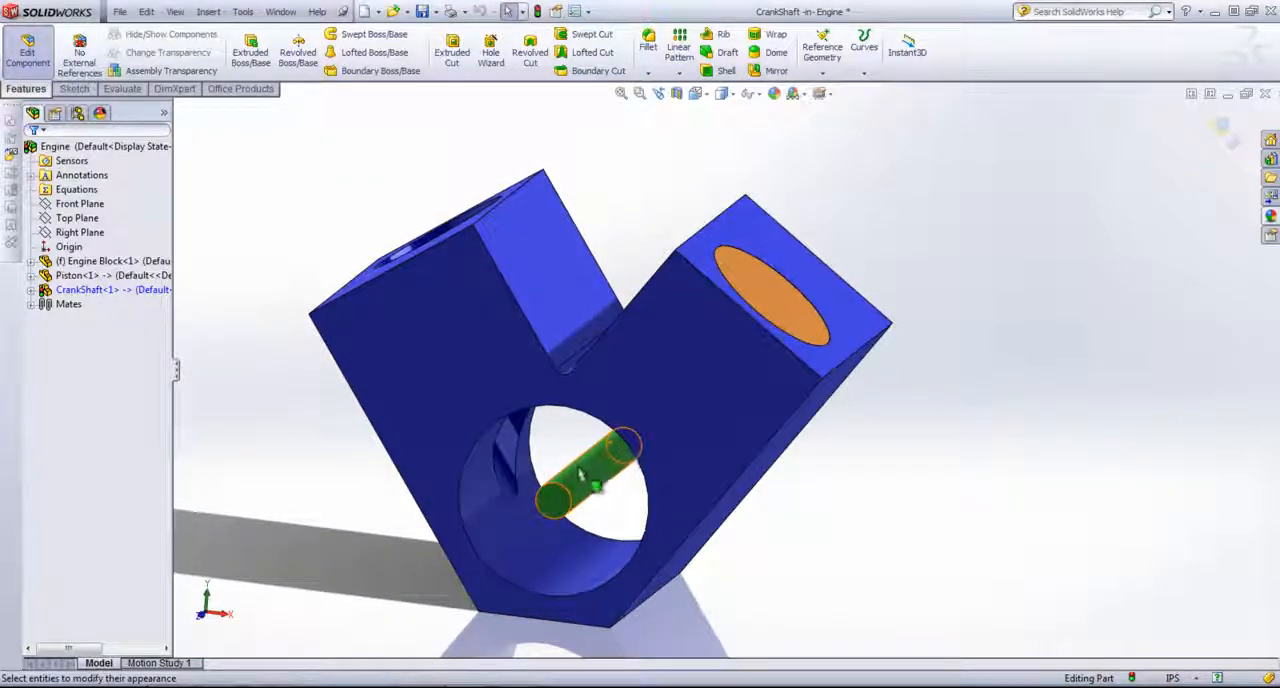
{"action": "left_click", "coordinate": [173, 12]}
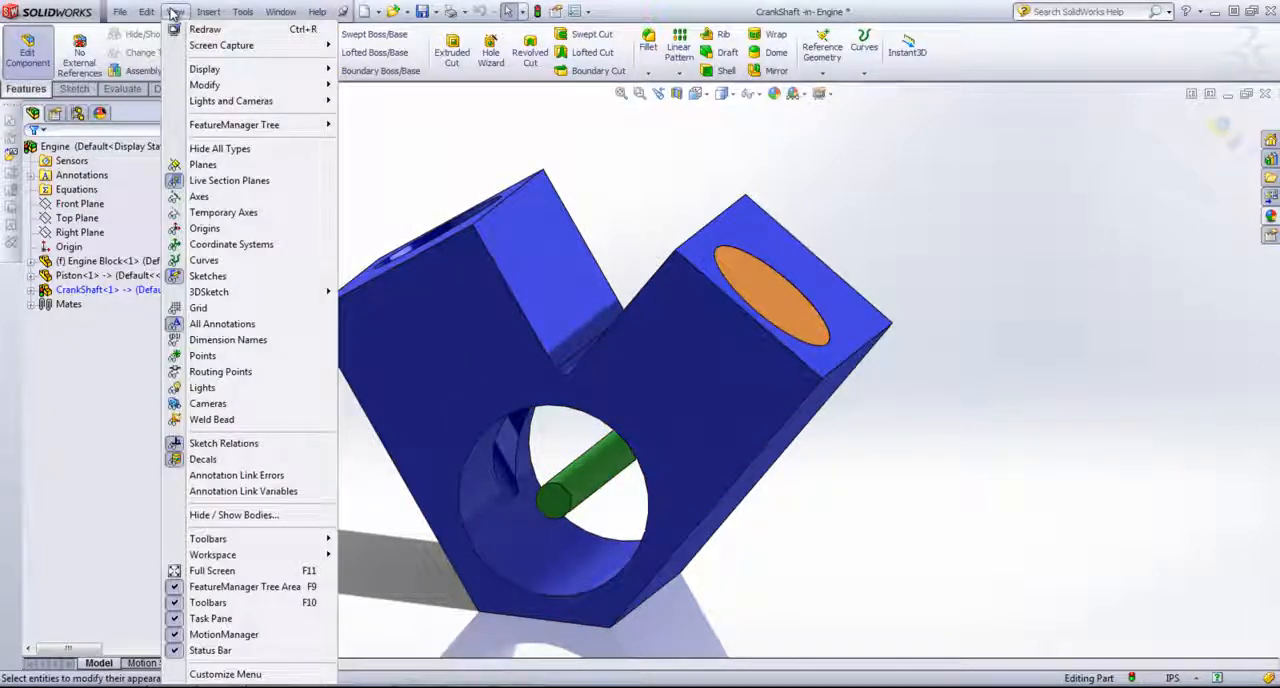
{"action": "left_click", "coordinate": [221, 213]}
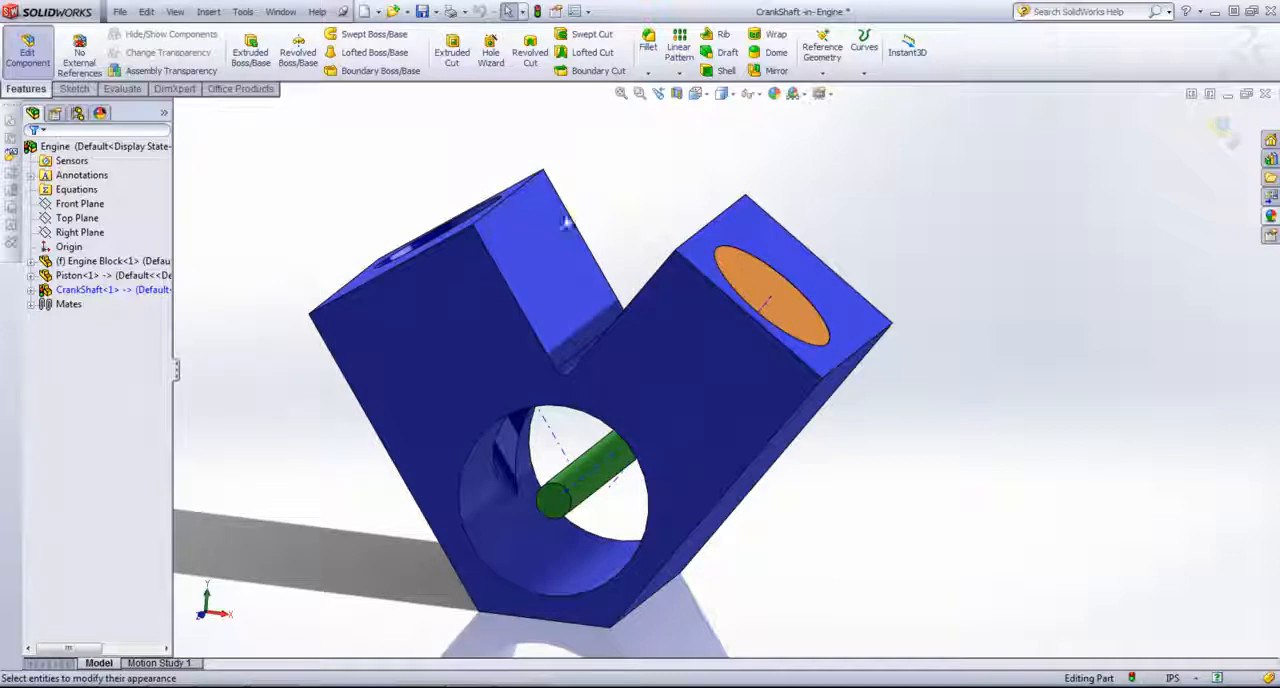
Step: Create a reference plane parallel to the engine block's V-shaped front face and passing through the piston bore's axis
{"action": "mouse_move", "coordinate": [709, 222]}
{"action": "middle_mouse_down"}
{"action": "mouse_move", "coordinate": [749, 211]}
{"action": "mouse_move", "coordinate": [694, 222]}
{"action": "middle_mouse_up"}
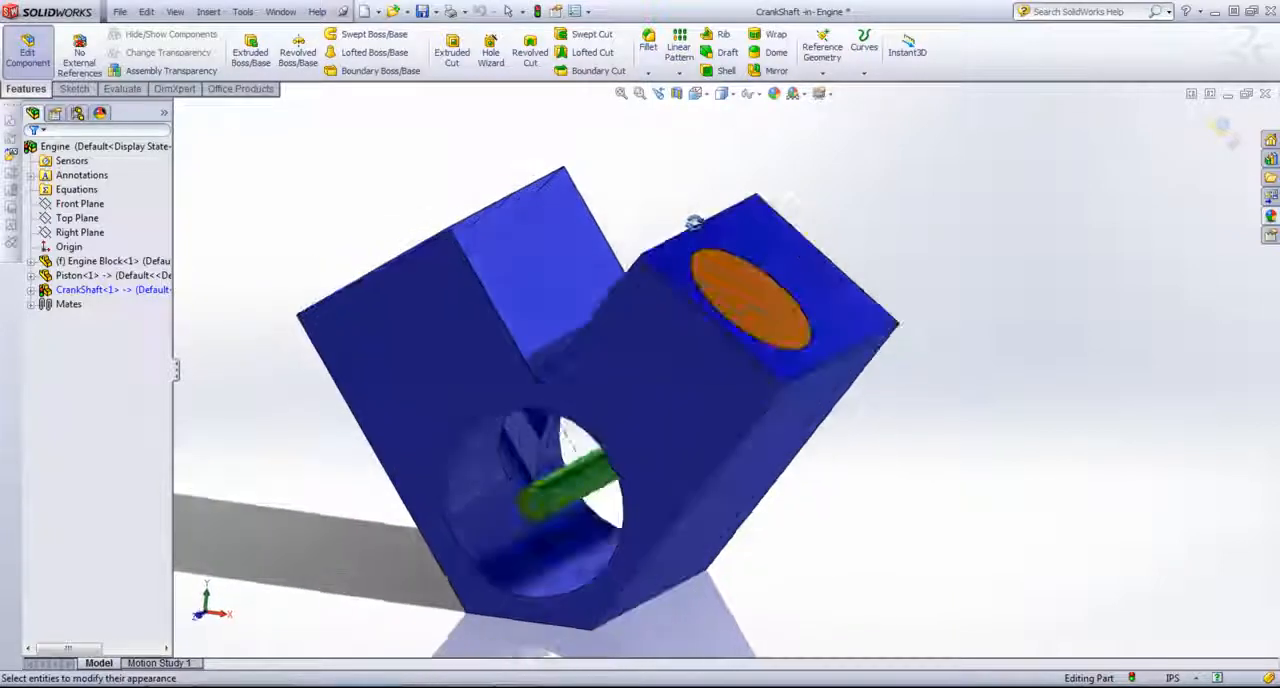
{"action": "left_click", "coordinate": [646, 356]}
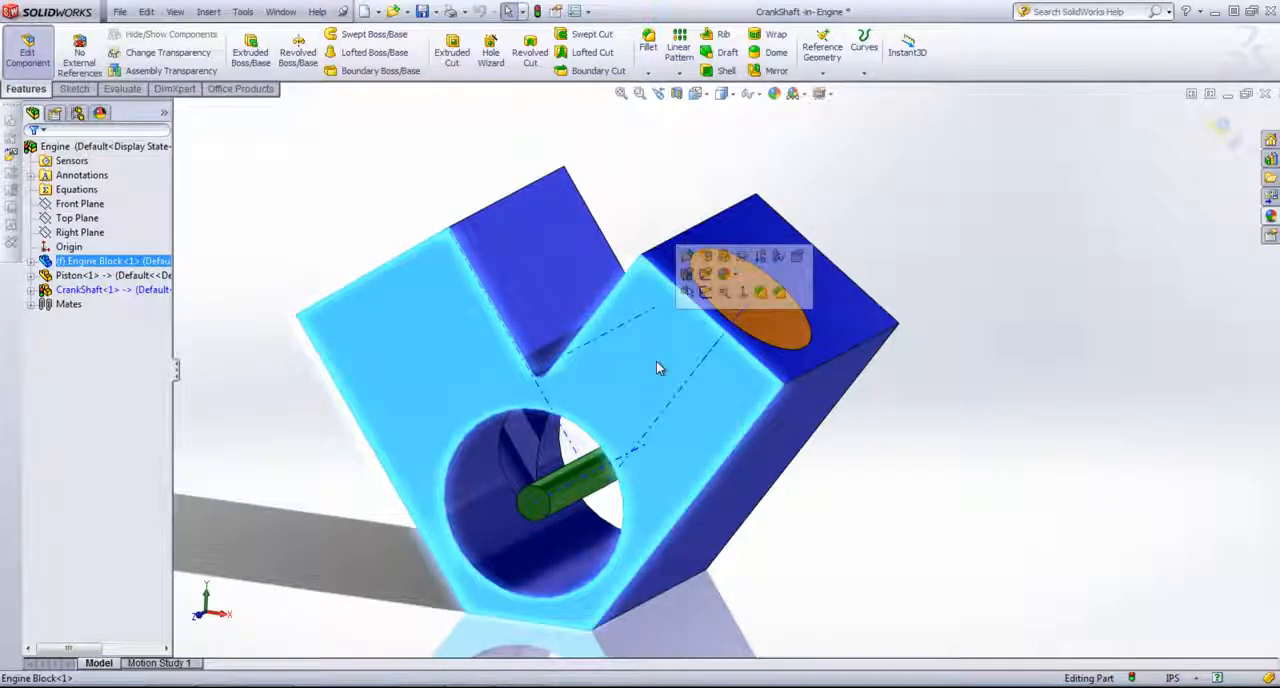
{"action": "middle_click_drag", "start_coordinate": [654, 398], "coordinate": [660, 347]}
{"action": "left_click", "coordinate": [822, 72]}
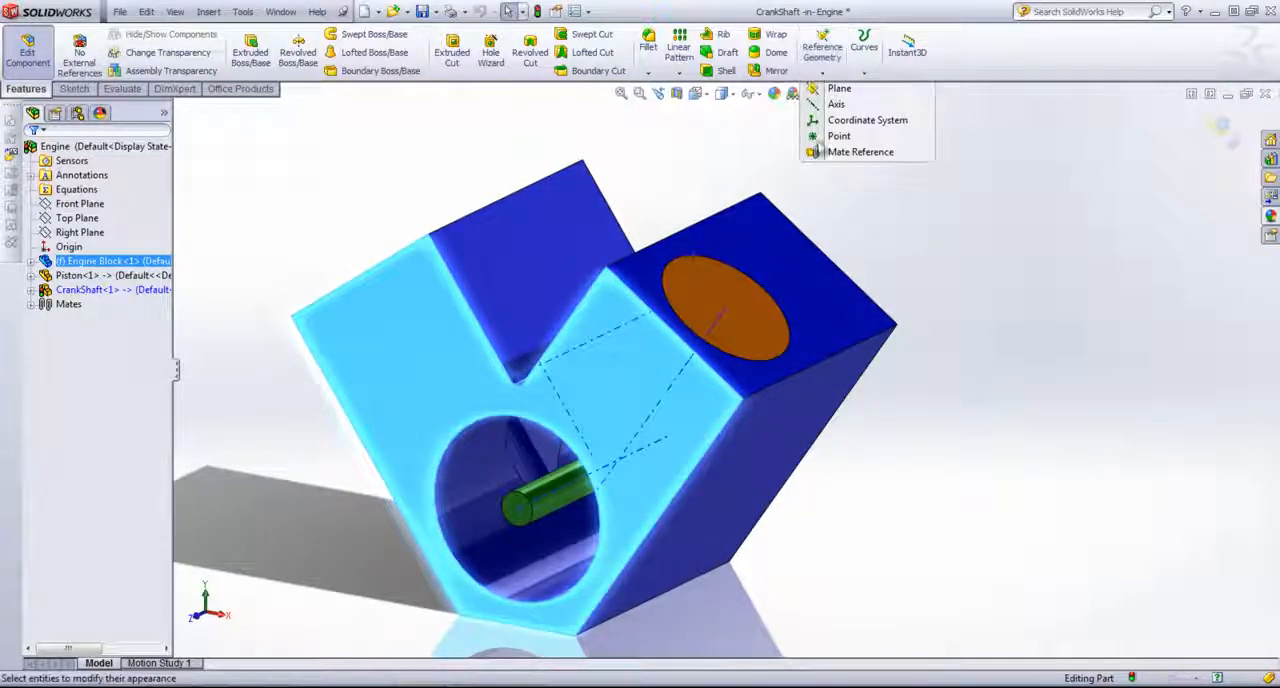
{"action": "left_click", "coordinate": [717, 322]}
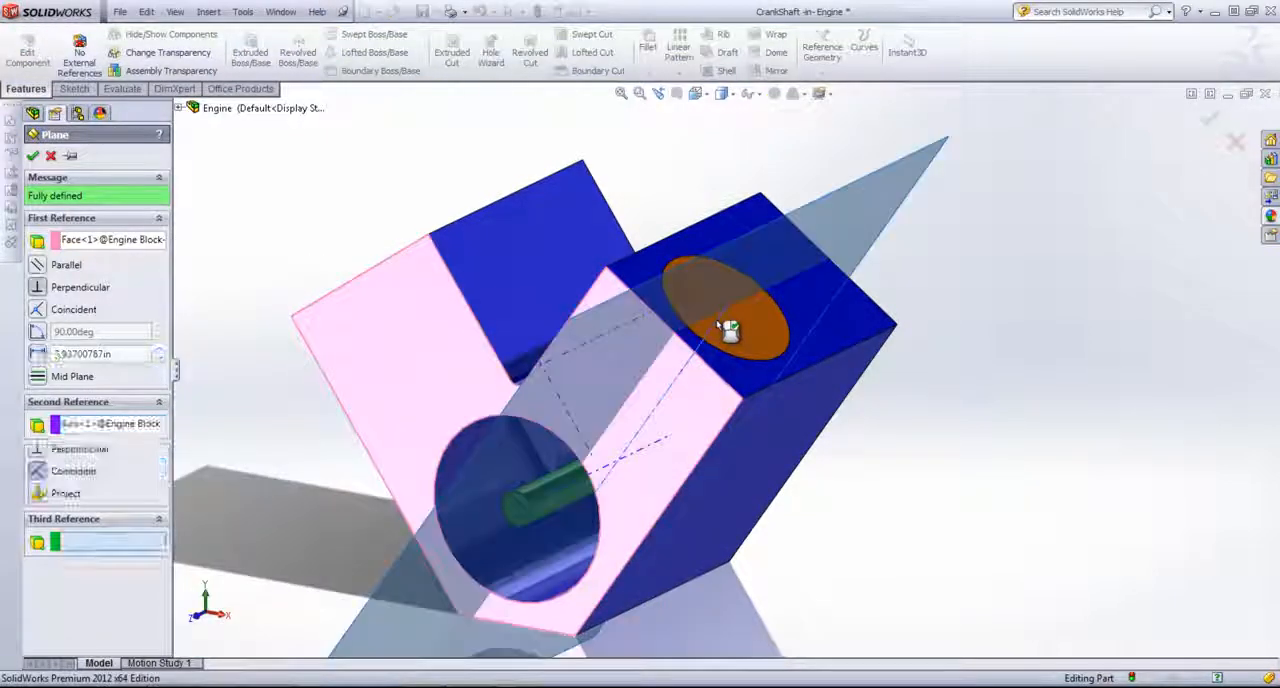
{"action": "left_click", "coordinate": [37, 266]}
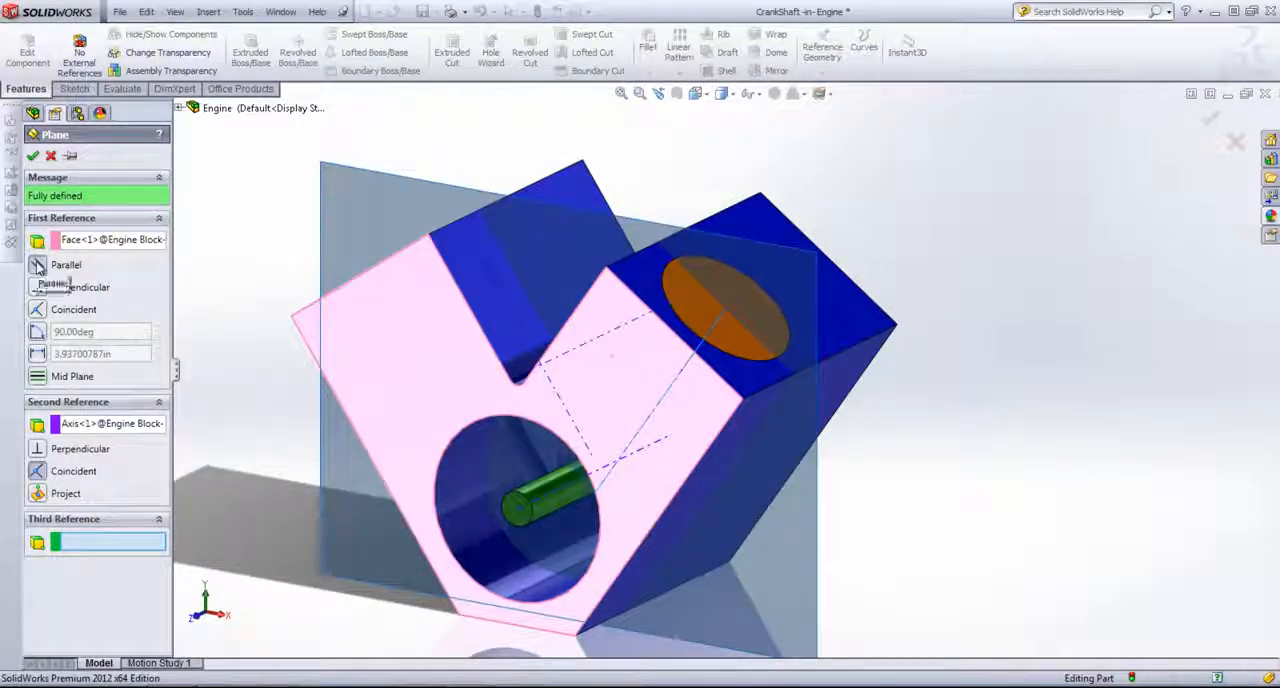
{"action": "left_click", "coordinate": [32, 156]}
Step: On the new plane, sketch a straight slot from the shaft's centre to the piston bore's axis, about 1.47 in between centres and 1.04 in wide
{"action": "middle_click_drag", "start_coordinate": [549, 249], "coordinate": [677, 183]}
{"action": "key", "text": "space"}
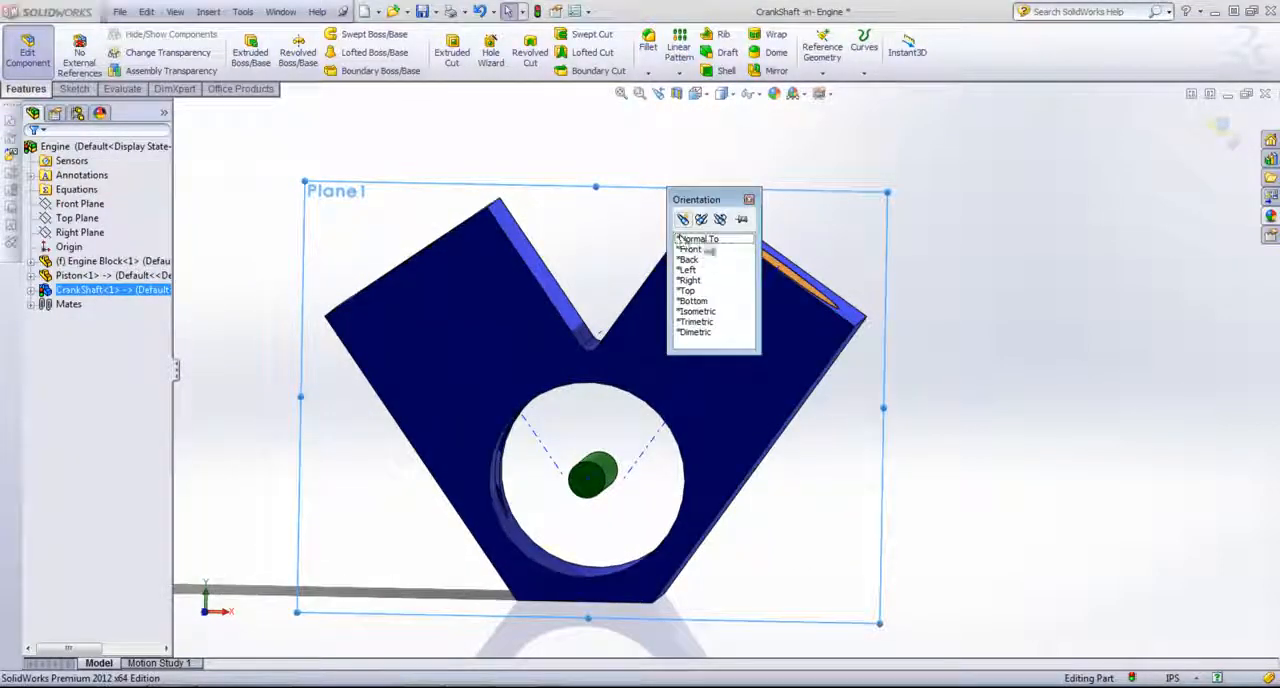
{"action": "double_click", "coordinate": [706, 242]}
{"action": "left_click", "coordinate": [74, 88]}
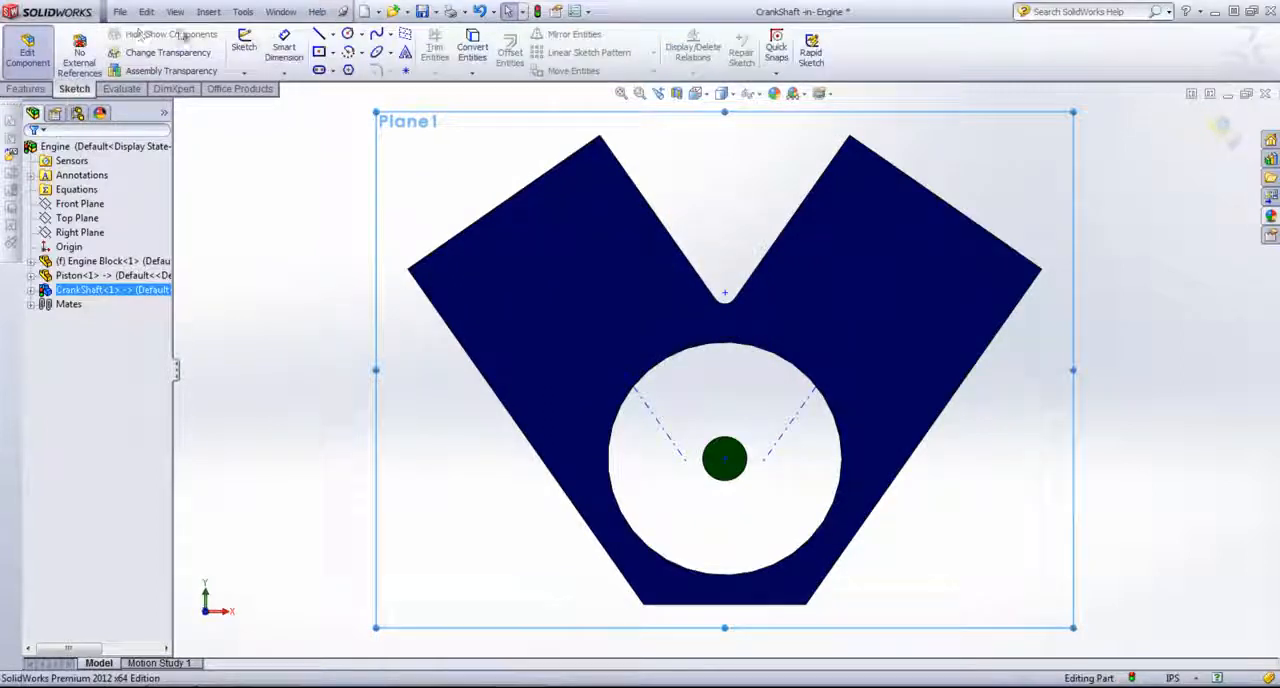
{"action": "left_click", "coordinate": [244, 46]}
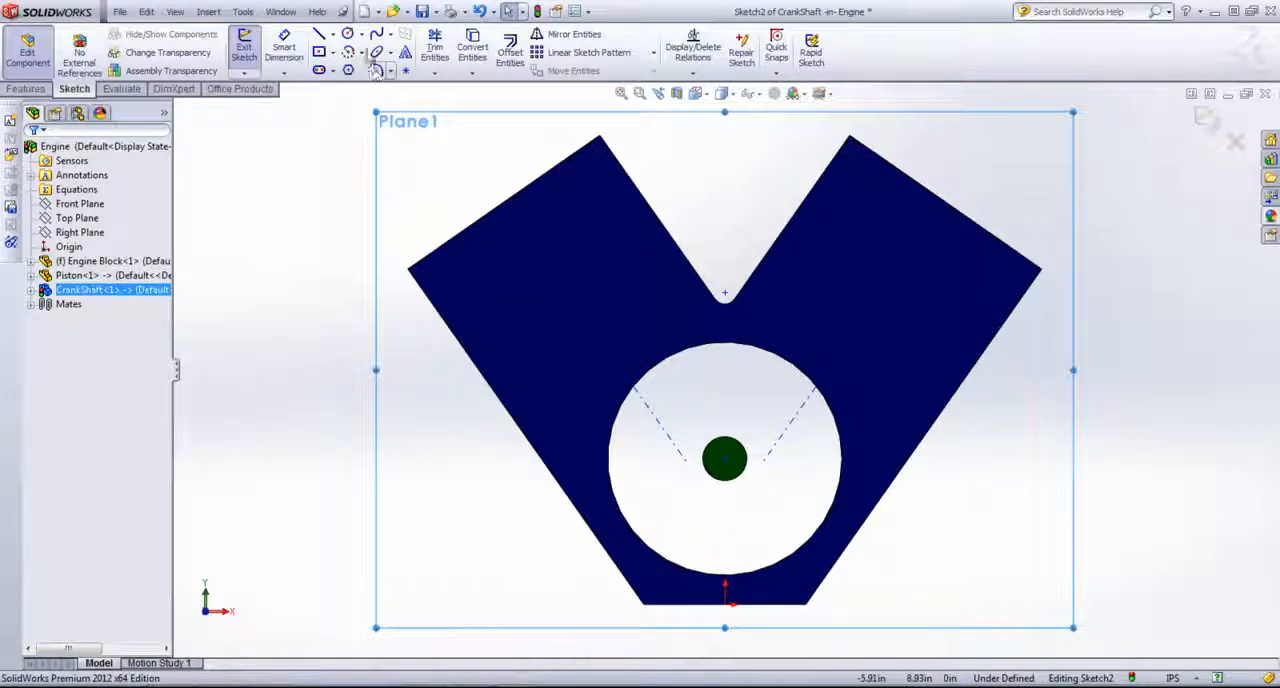
{"action": "left_click", "coordinate": [320, 70]}
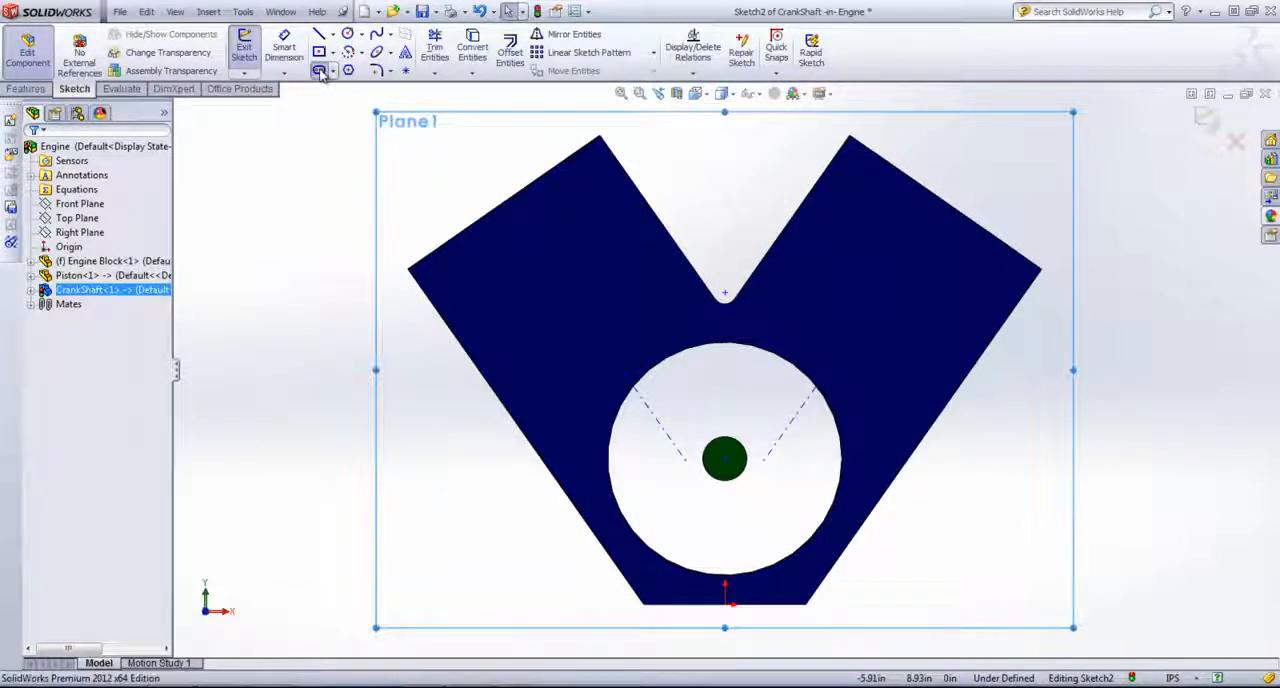
{"action": "left_click", "coordinate": [728, 462]}
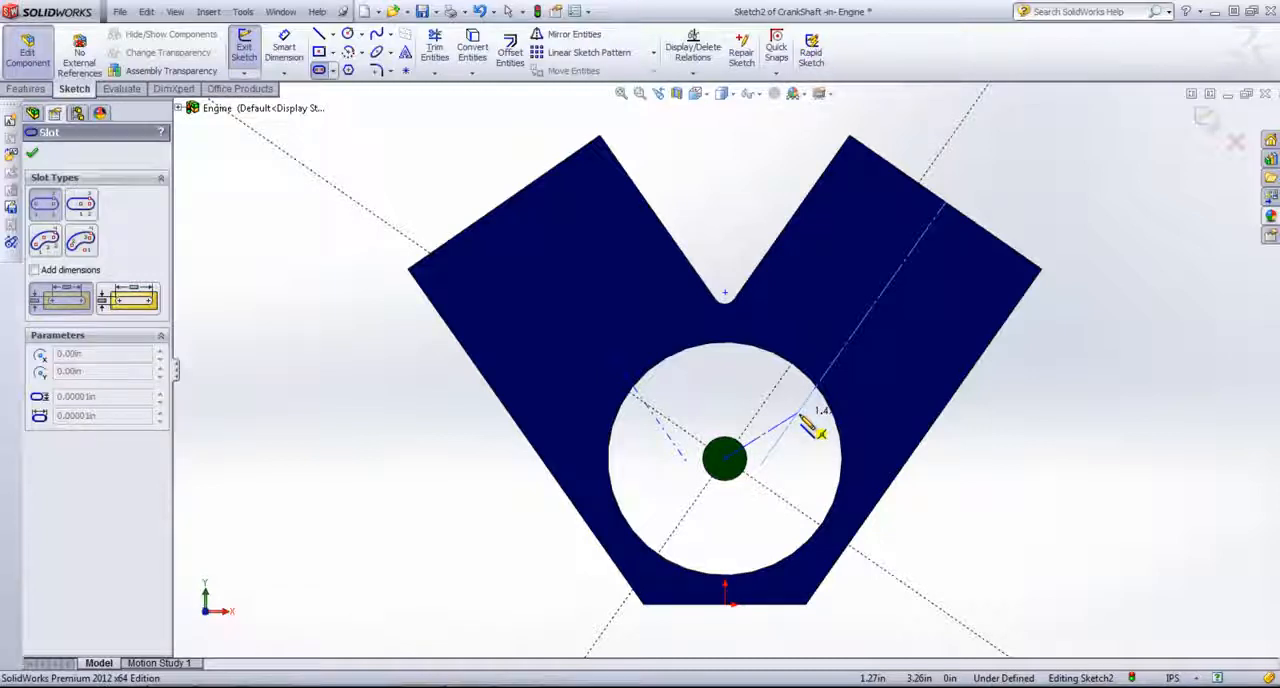
{"action": "left_click", "coordinate": [798, 413]}
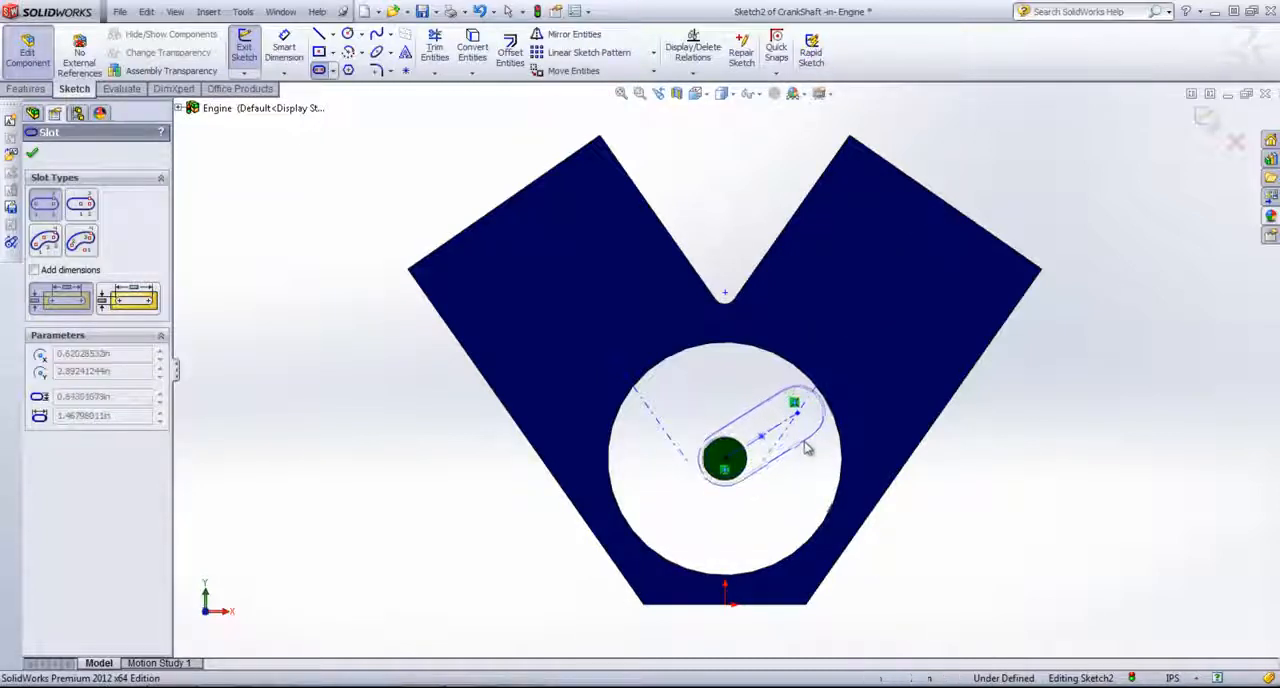
{"action": "left_click", "coordinate": [816, 438]}
{"action": "right_click", "coordinate": [1044, 403]}
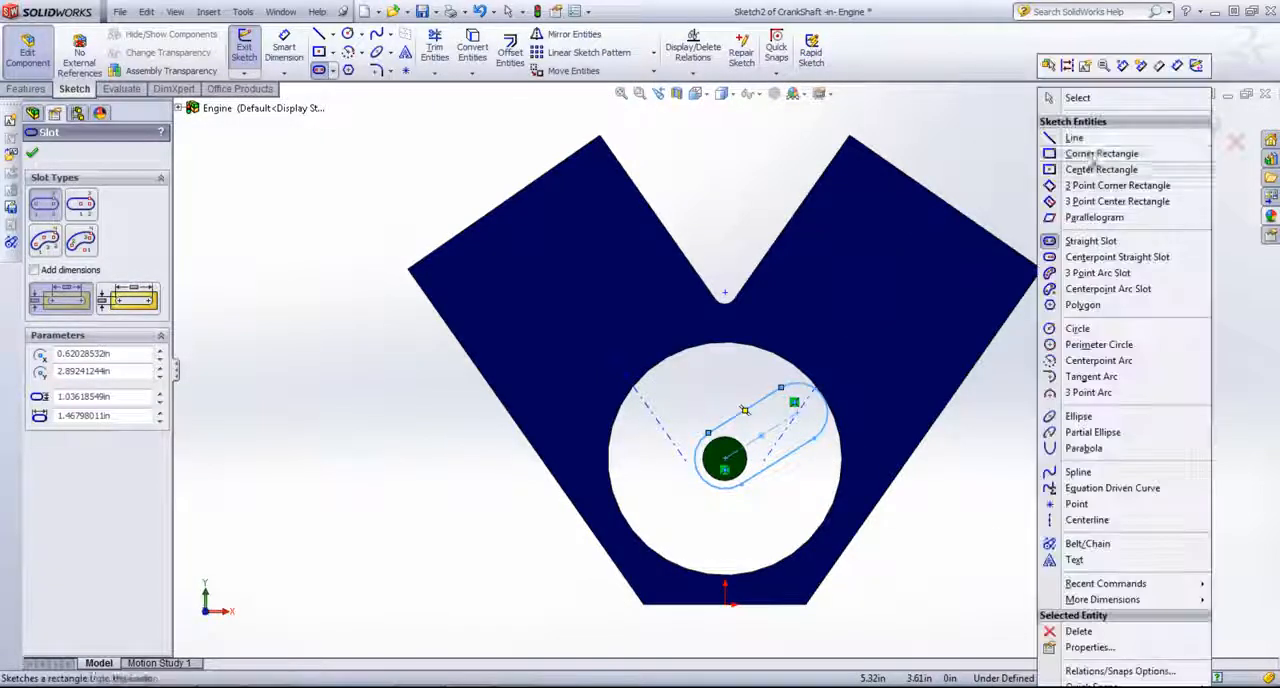
{"action": "left_click", "coordinate": [1082, 97]}
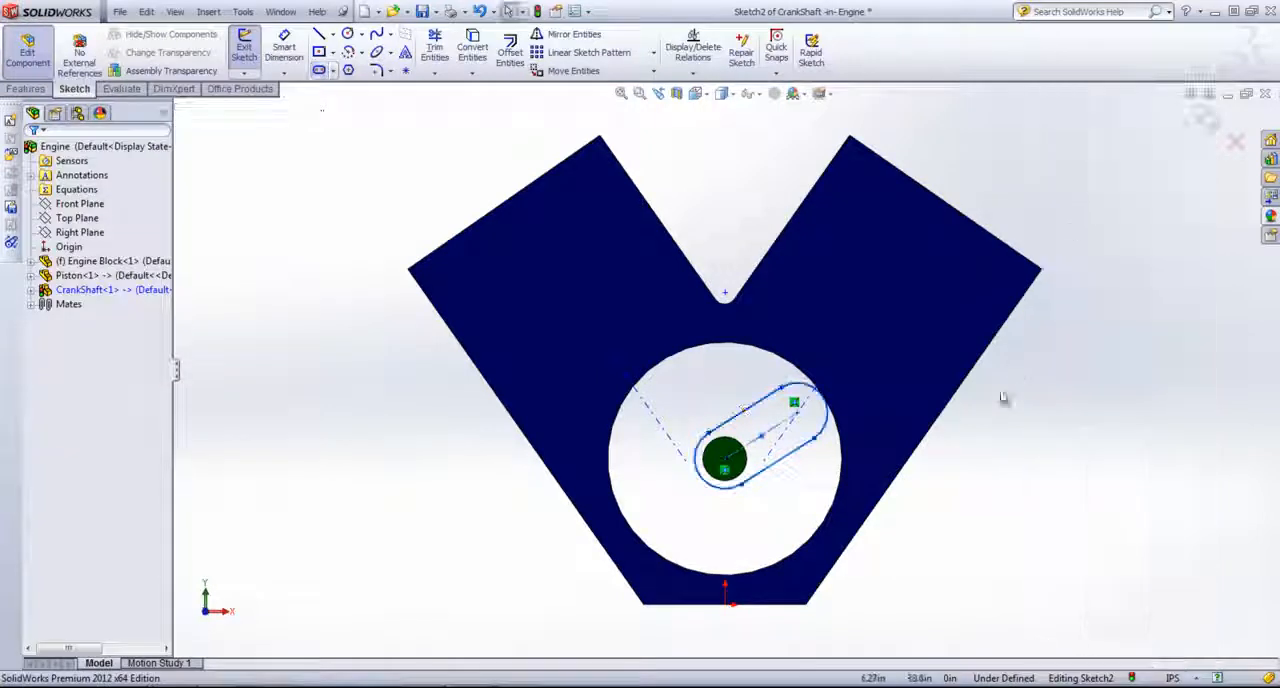
Step: Add a tangent relation between the slot's outer end arc and the edge of the block's large lower bore
{"action": "left_click", "coordinate": [826, 428]}
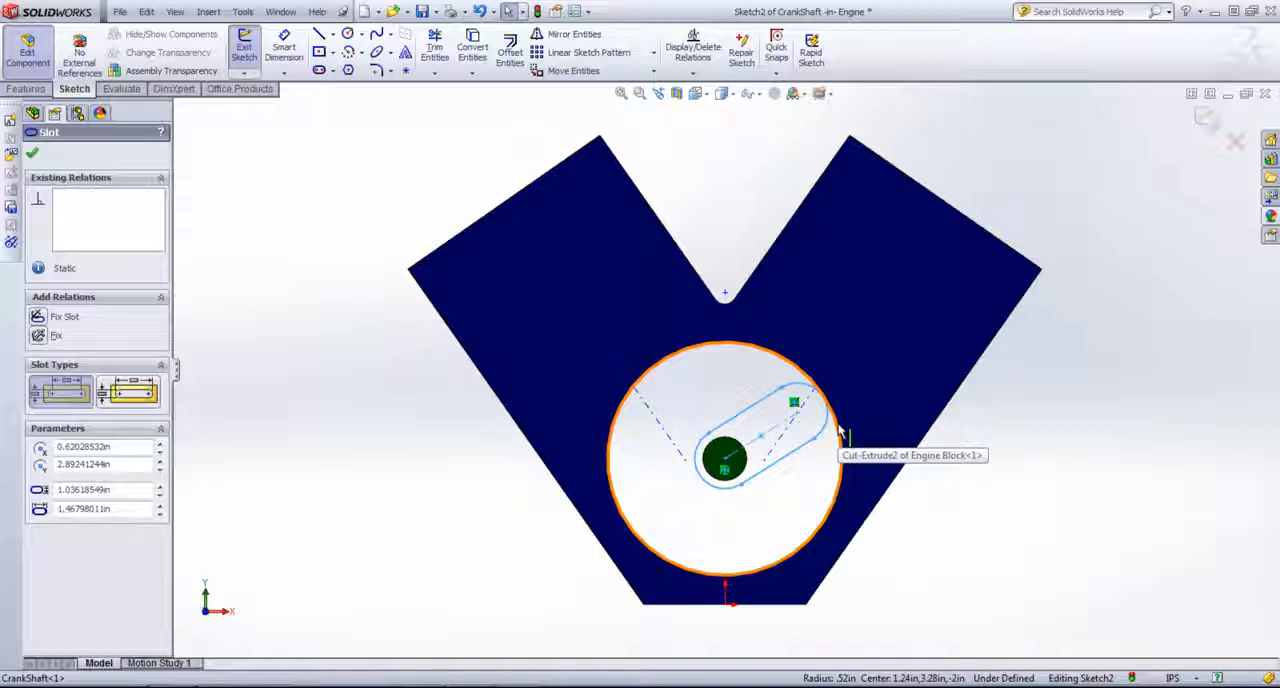
{"action": "left_click", "coordinate": [840, 432], "text": "ctrl"}
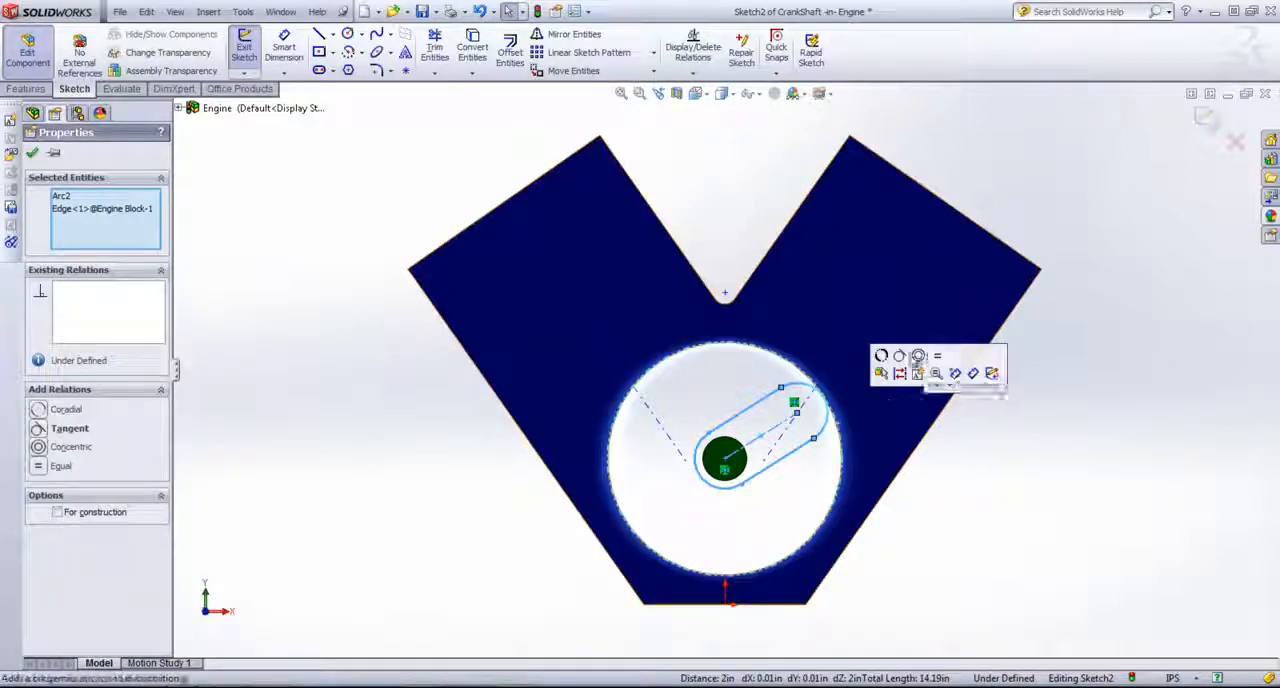
{"action": "left_click", "coordinate": [899, 356]}
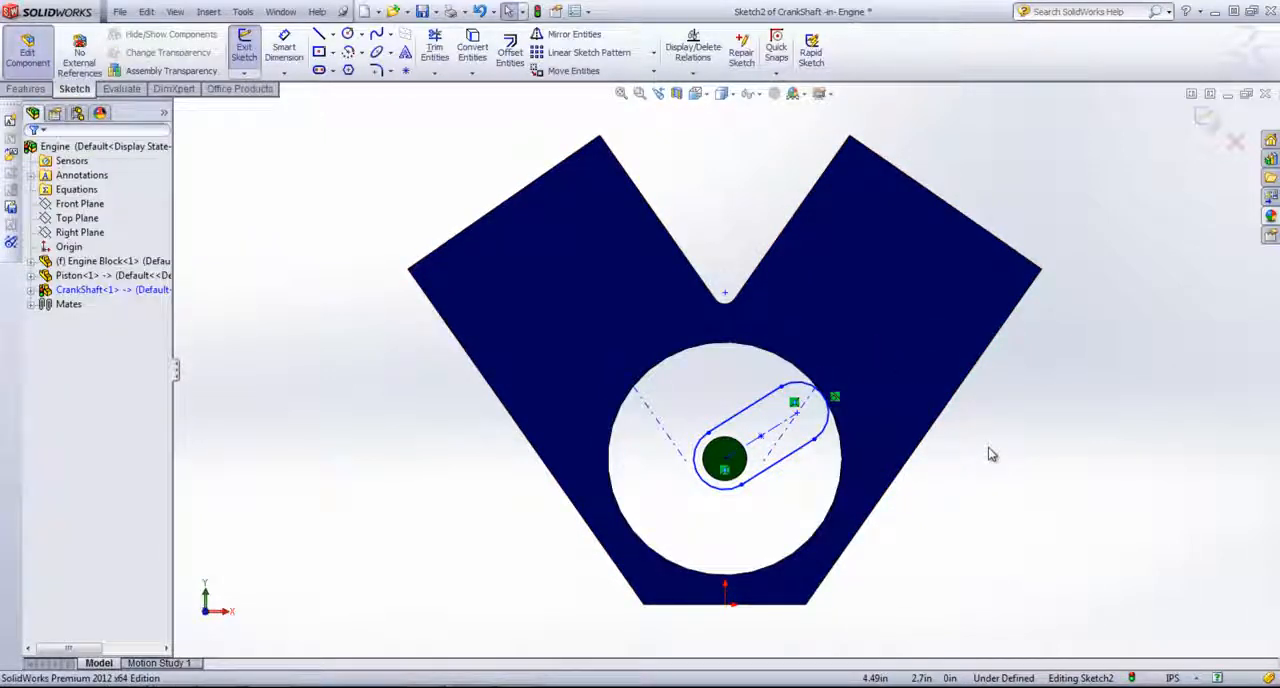
Step: Dimension the slot's width and set it to 1 in
{"action": "key", "text": "s"}
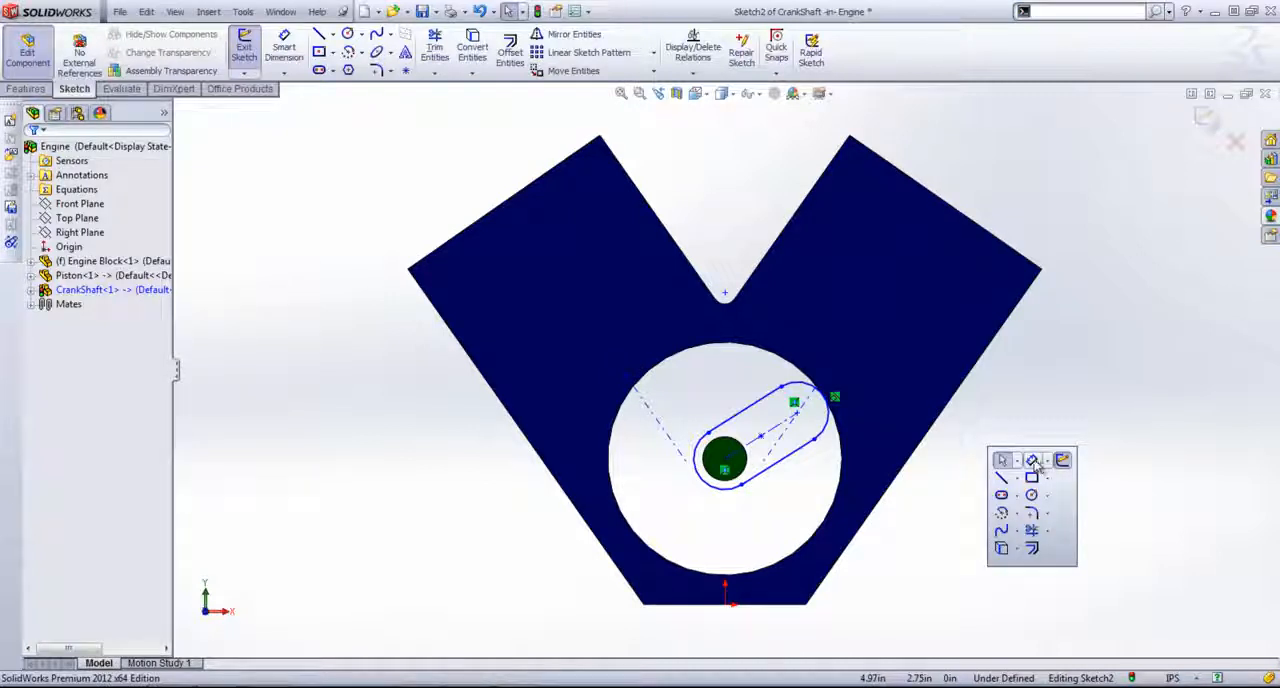
{"action": "left_click", "coordinate": [1030, 461]}
{"action": "left_click", "coordinate": [752, 414]}
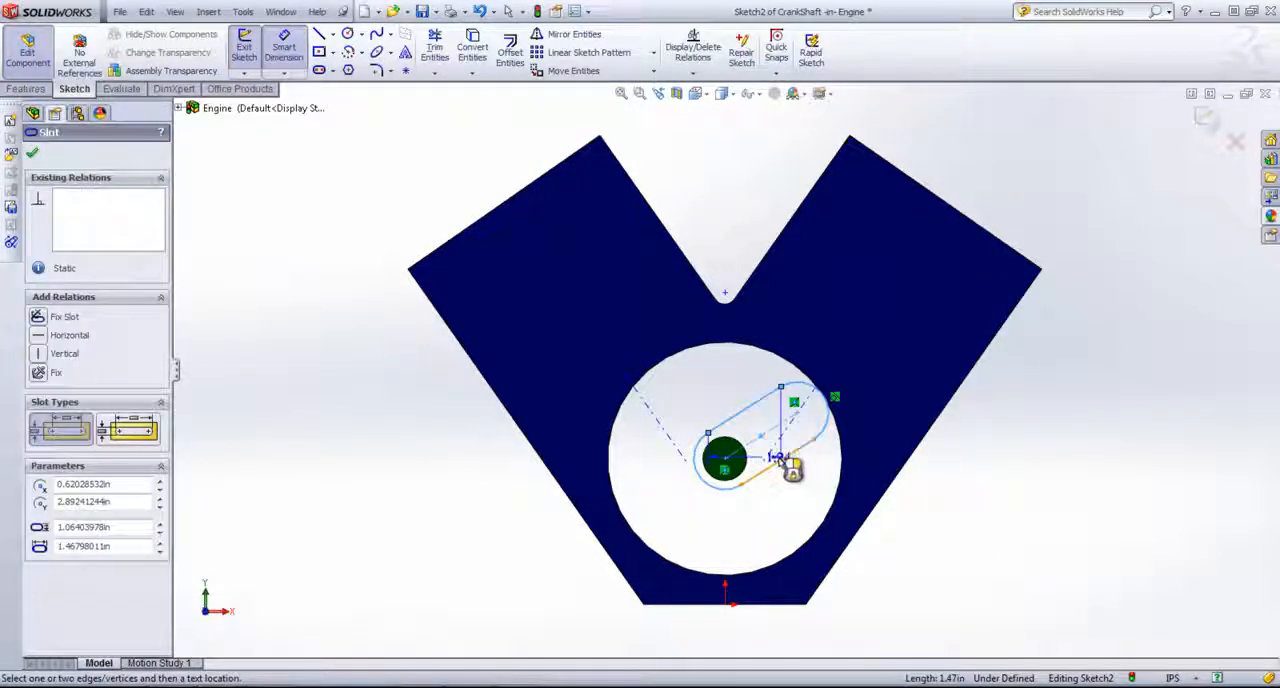
{"action": "left_click", "coordinate": [730, 408]}
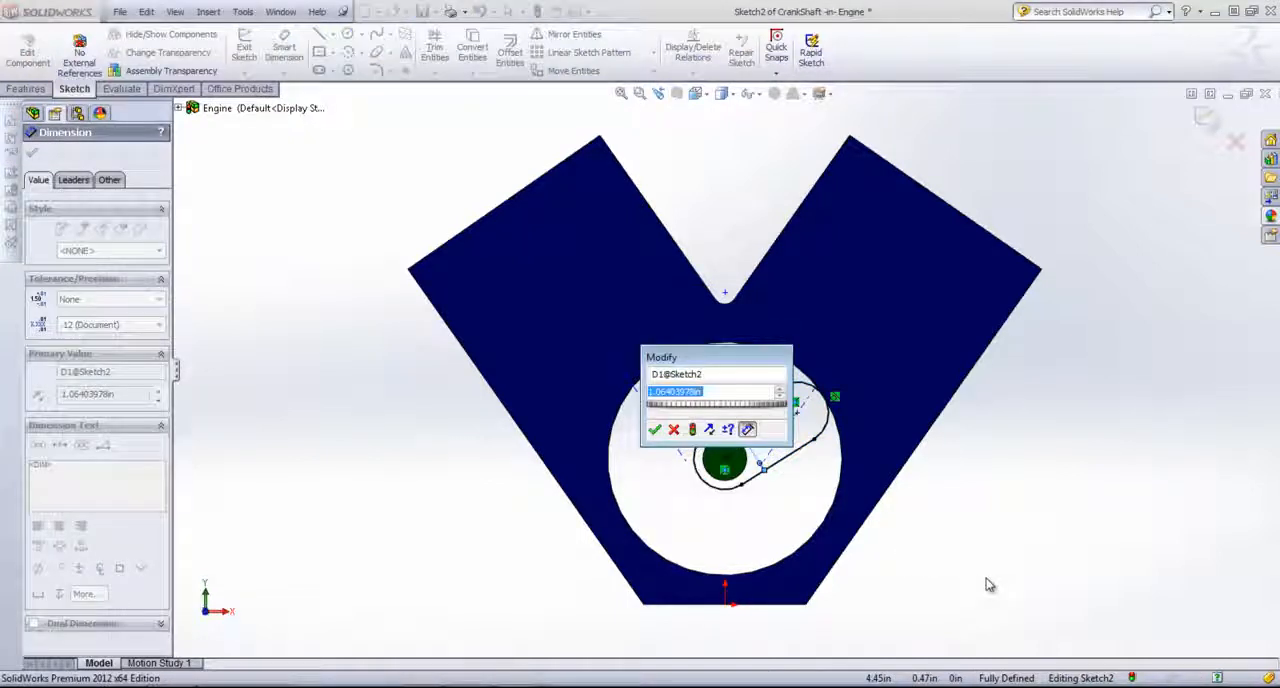
{"action": "type", "text": "1"}
{"action": "key", "text": "Return"}
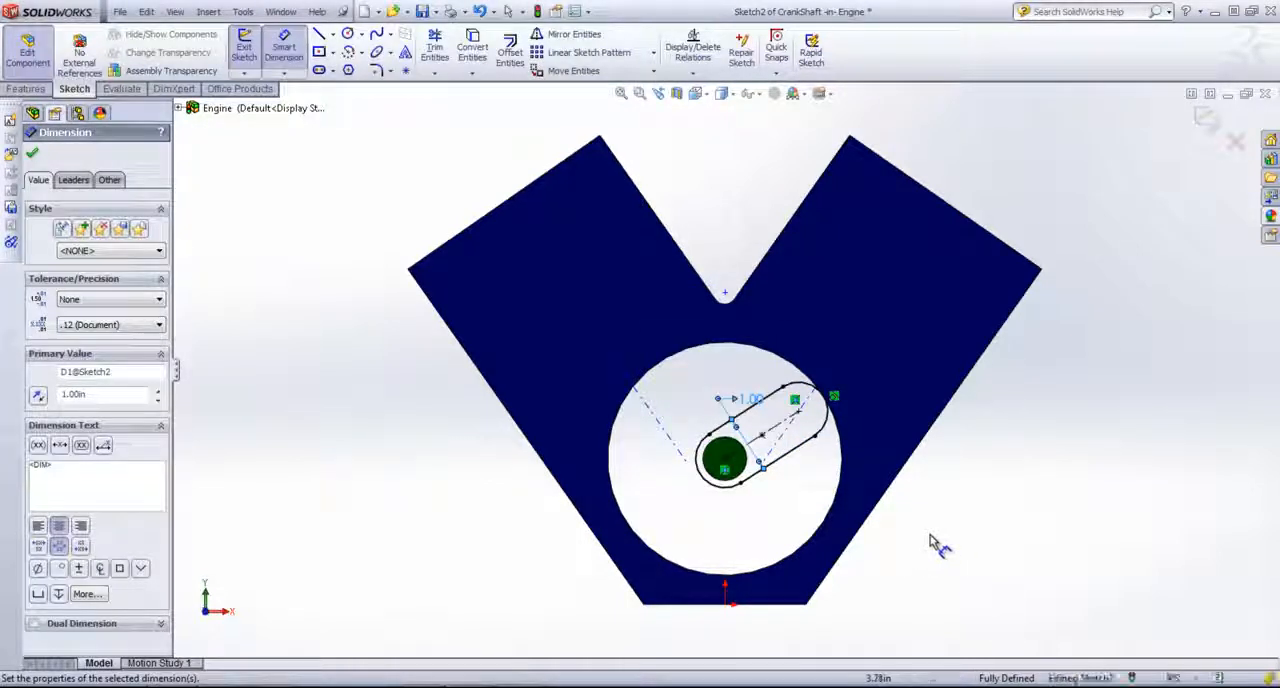
{"action": "key", "text": "Escape"}
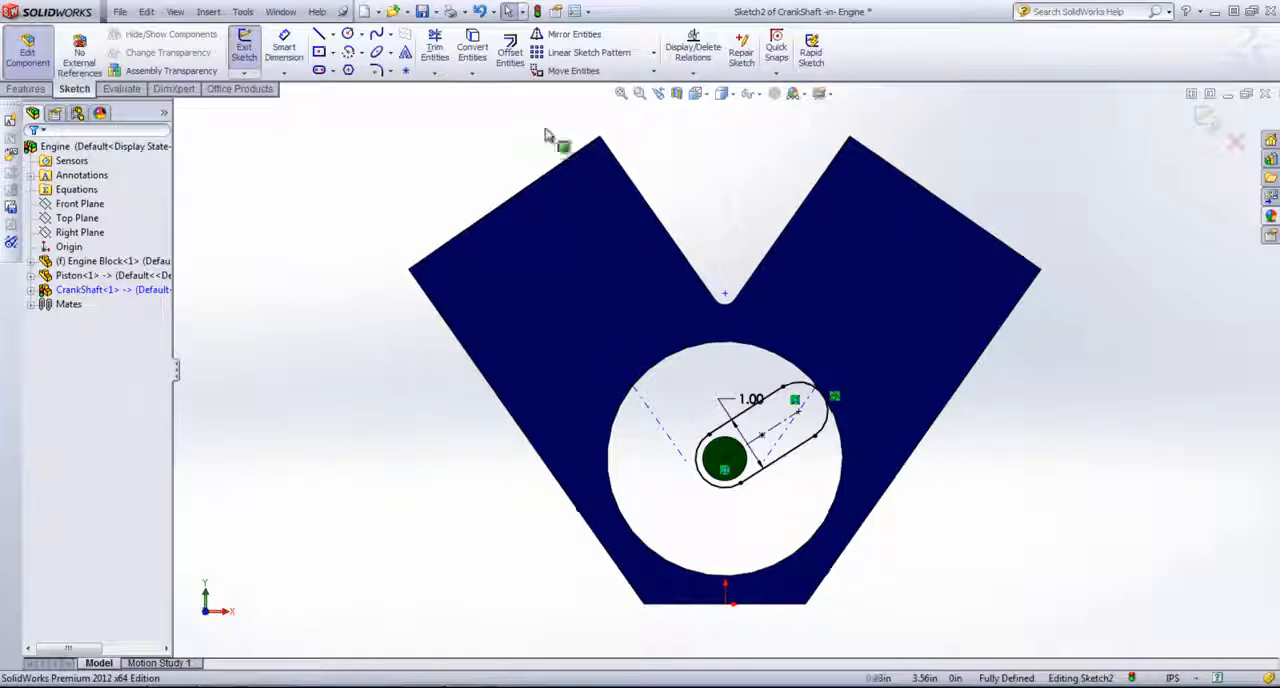
Step: Sketch a circle centred on the slot's outer end centre and set its diameter to 0.5 in
{"action": "left_click", "coordinate": [347, 33]}
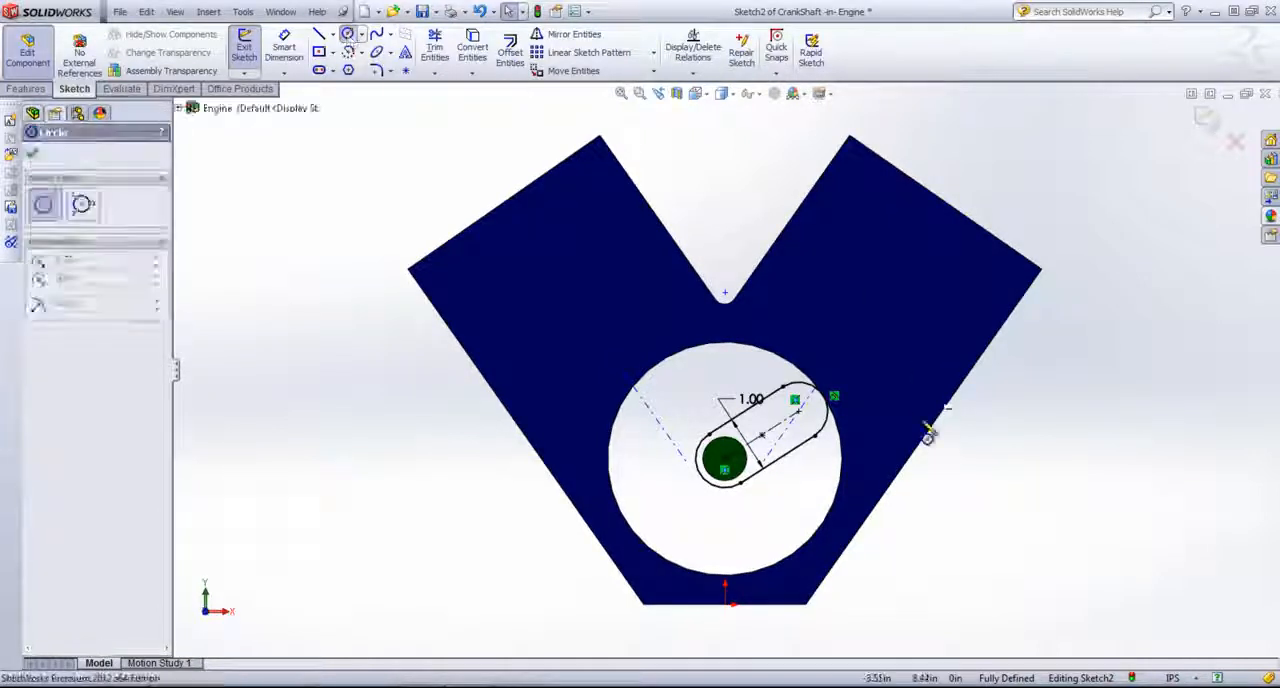
{"action": "left_click", "coordinate": [798, 411]}
{"action": "left_click", "coordinate": [809, 404]}
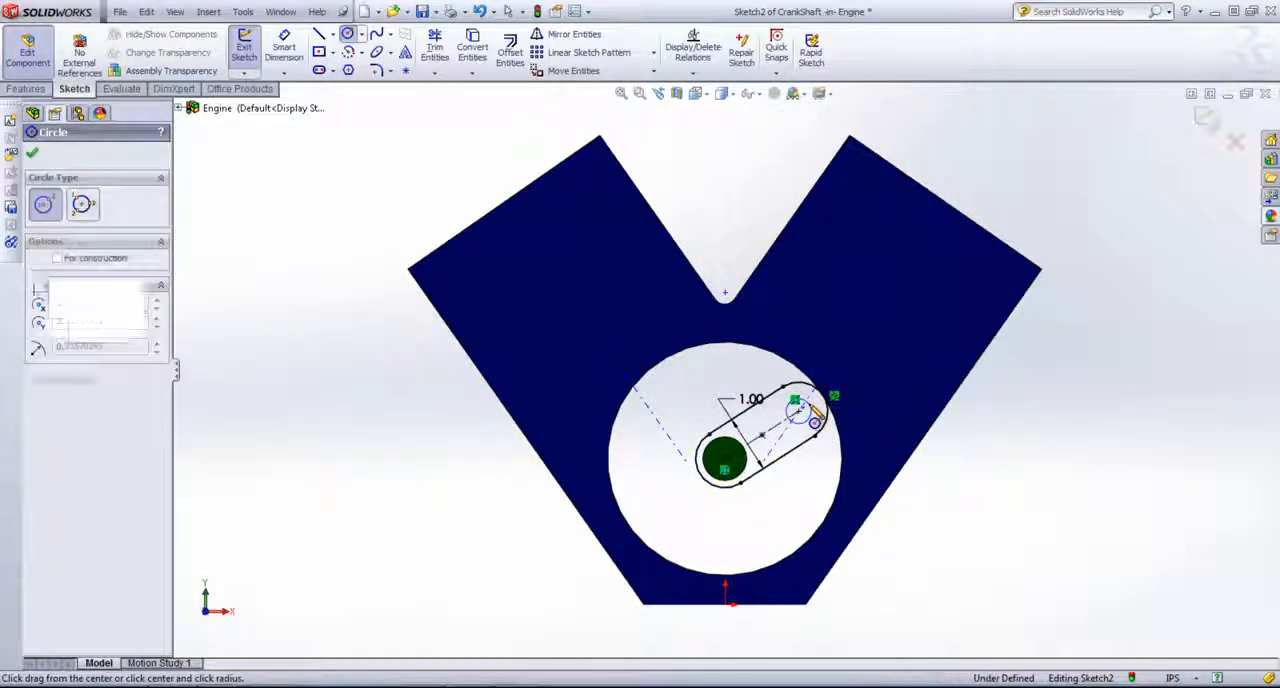
{"action": "right_click", "coordinate": [986, 450]}
{"action": "left_click", "coordinate": [1046, 117]}
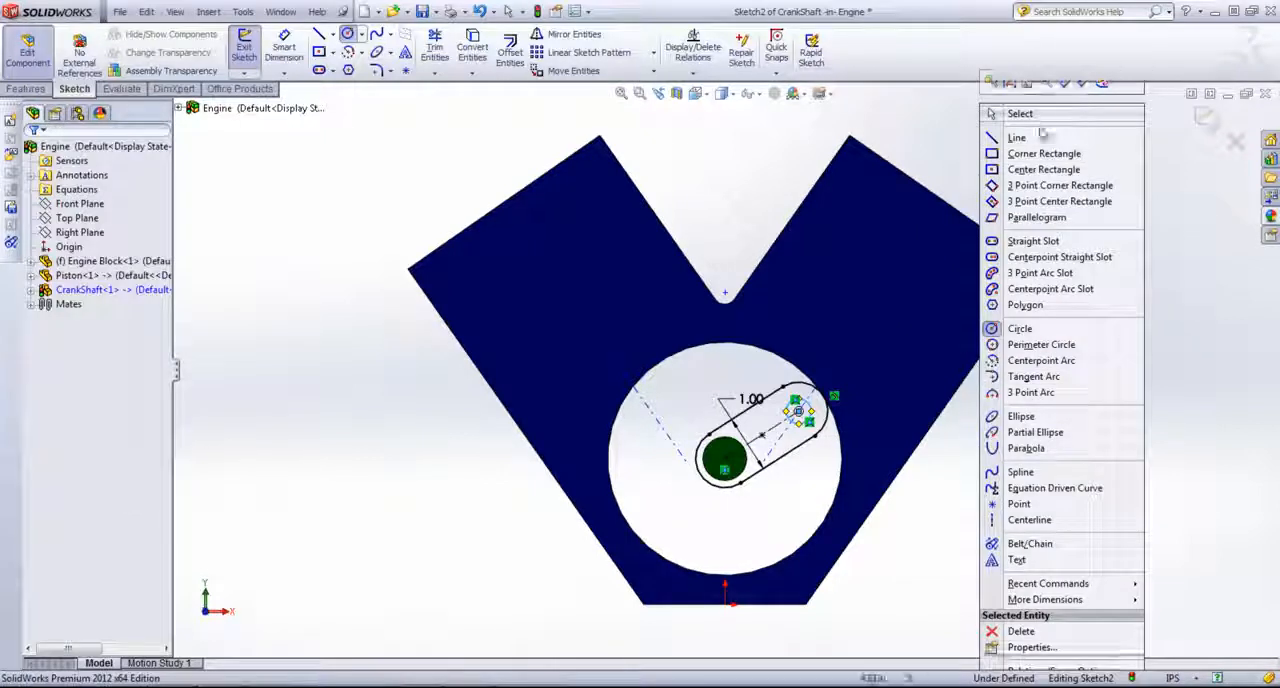
{"action": "key", "text": "s"}
{"action": "left_click", "coordinate": [1040, 438]}
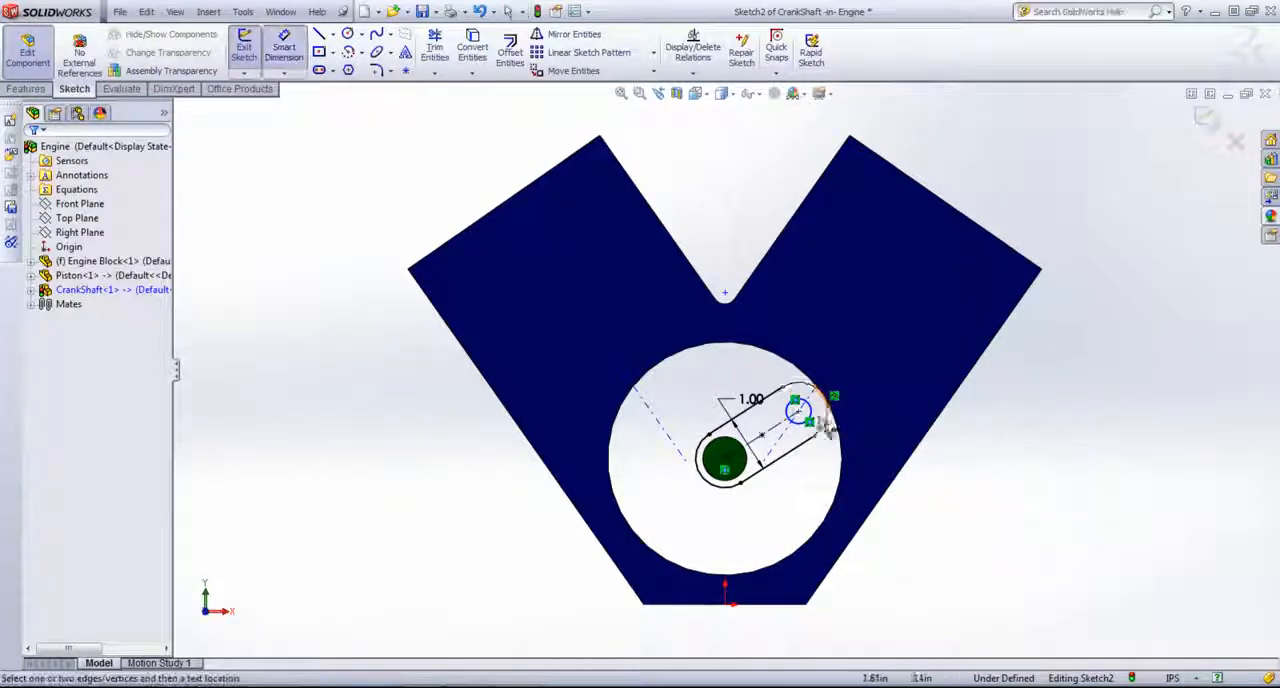
{"action": "left_click", "coordinate": [809, 418]}
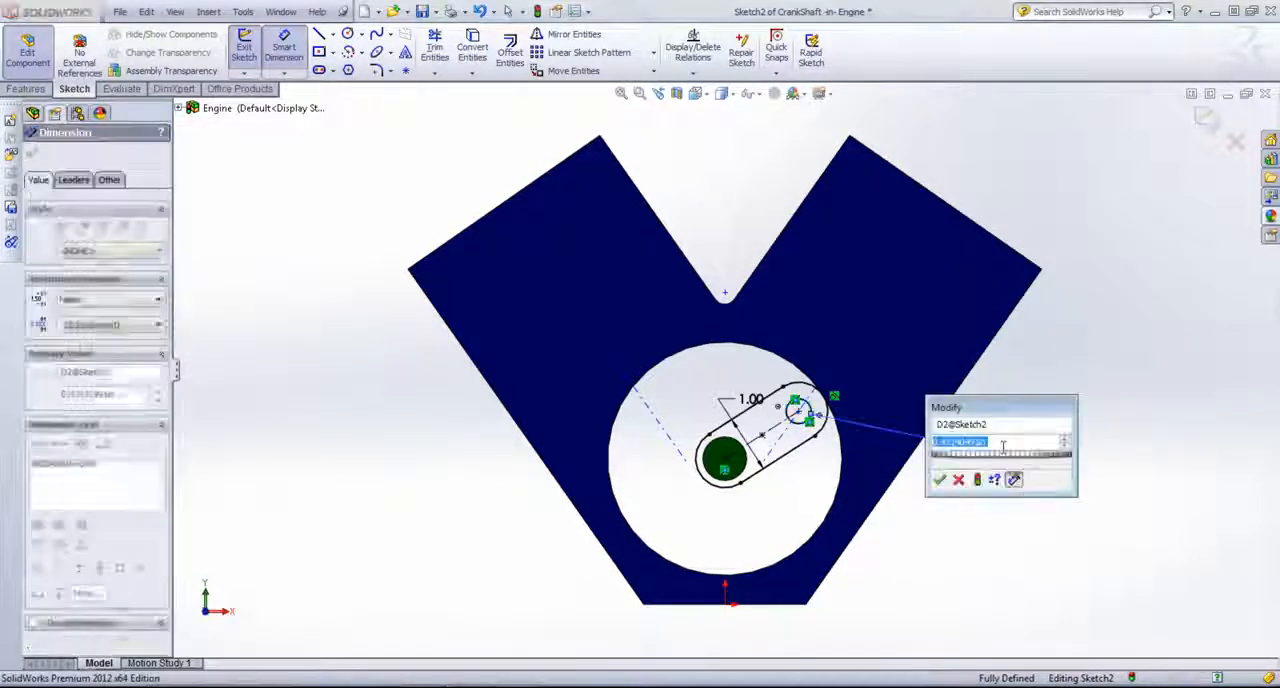
{"action": "key", "text": "Return"}
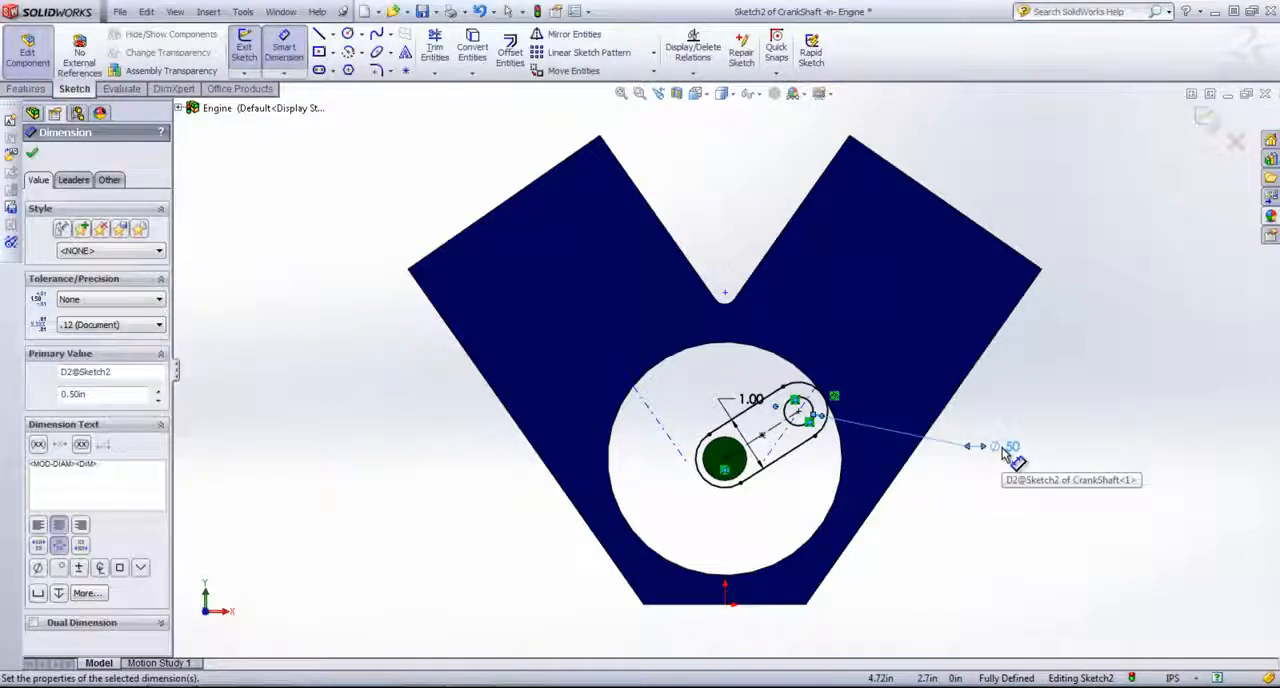
{"action": "right_click", "coordinate": [1065, 208]}
{"action": "left_click", "coordinate": [1088, 130]}
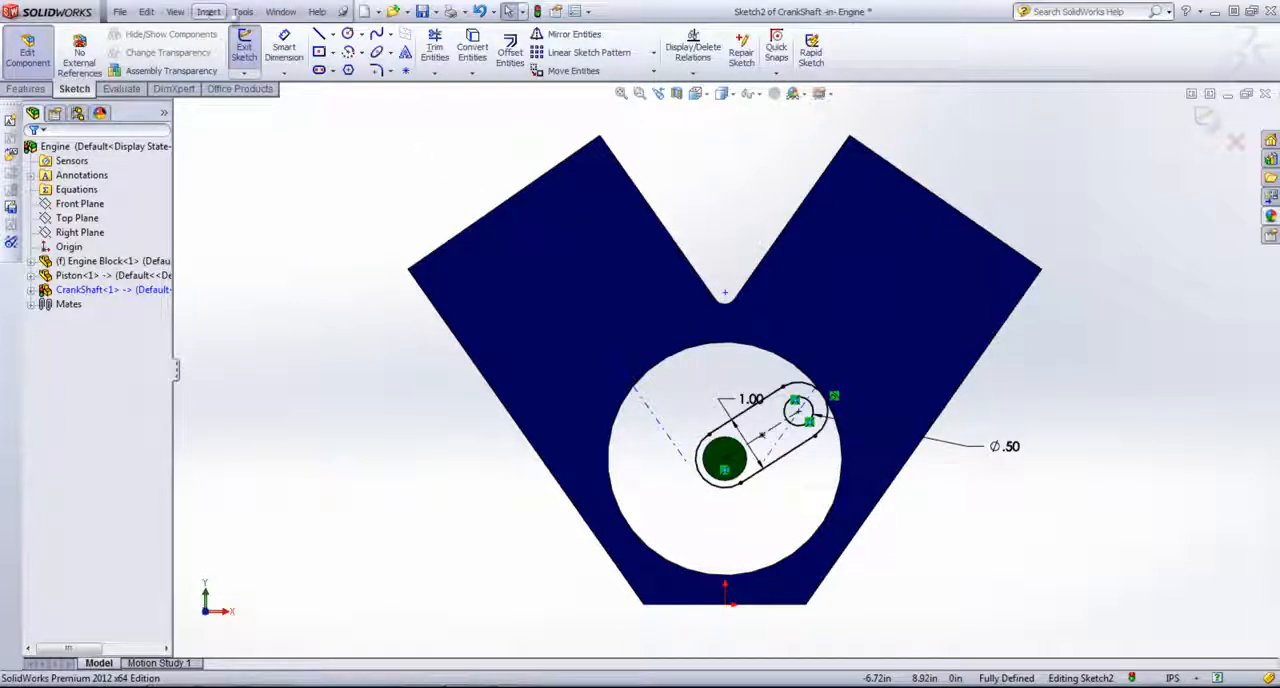
{"action": "left_click", "coordinate": [208, 12]}
{"action": "mouse_move", "coordinate": [297, 338]}
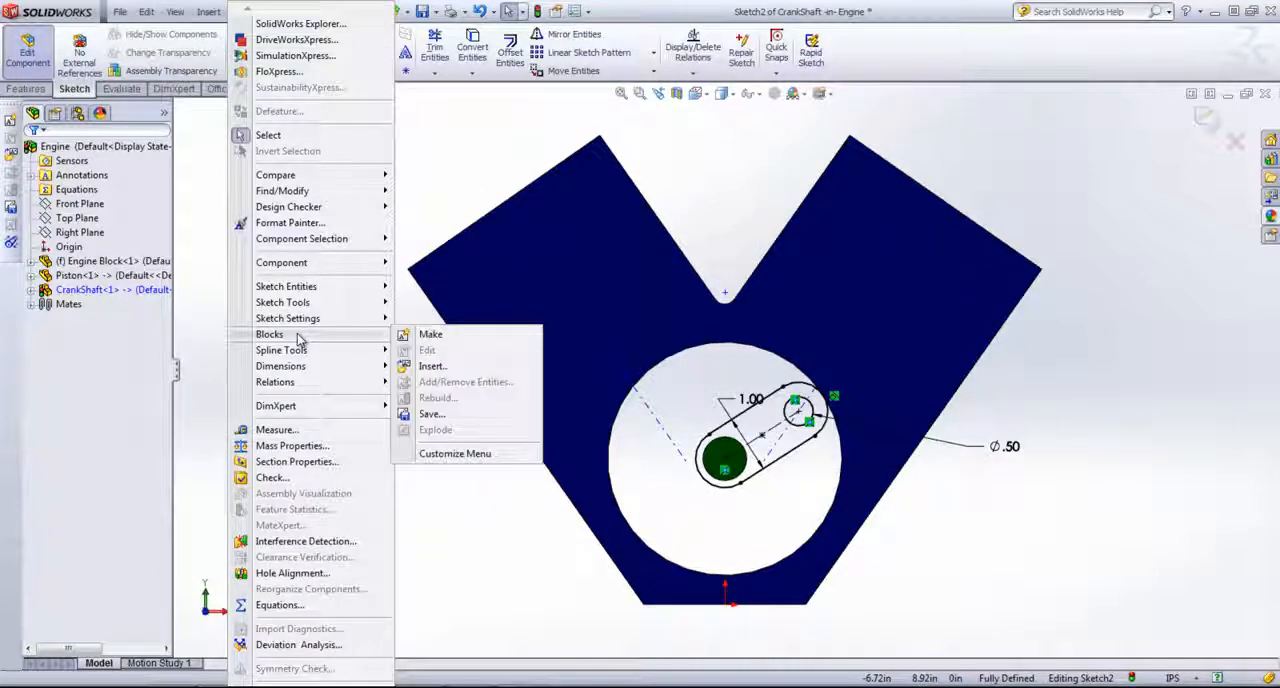
{"action": "left_click", "coordinate": [544, 594]}
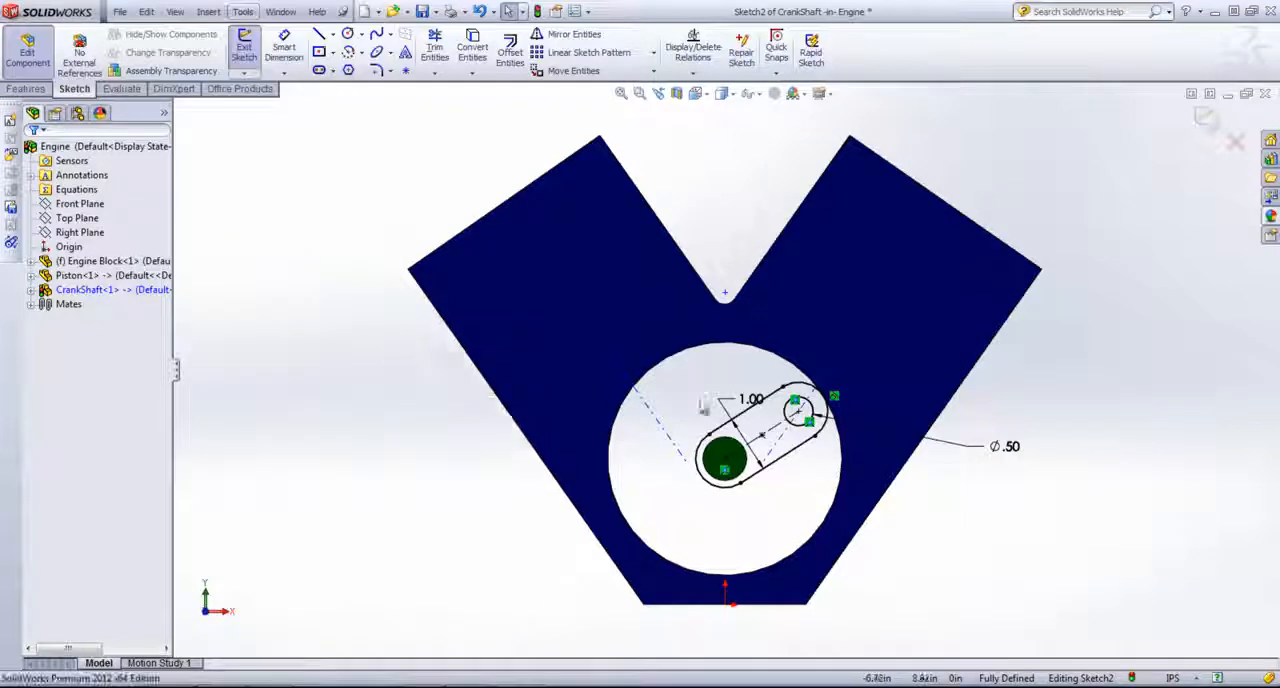
Step: Make a sketch block from the slot, the circle and their dimensions
{"action": "mouse_move", "coordinate": [608, 271]}
{"action": "left_mouse_down"}
{"action": "mouse_move", "coordinate": [757, 343]}
{"action": "mouse_move", "coordinate": [1068, 566]}
{"action": "mouse_move", "coordinate": [1088, 564]}
{"action": "left_mouse_up"}
{"action": "left_click", "coordinate": [244, 12]}
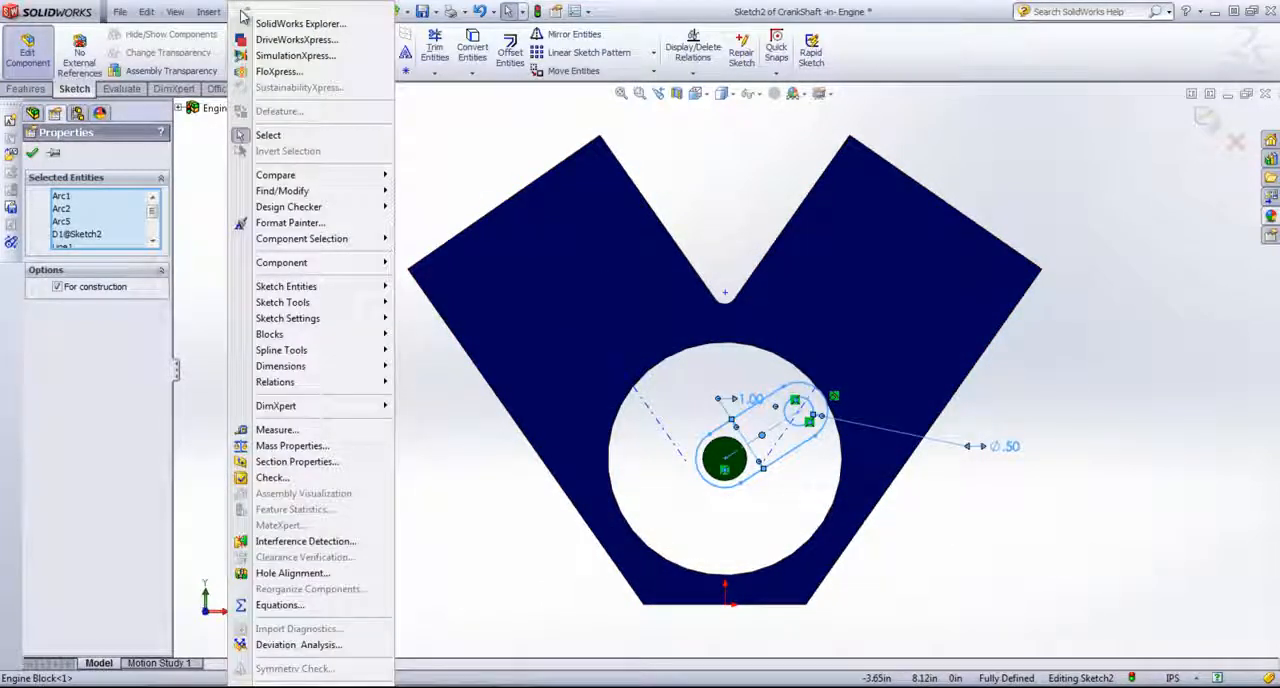
{"action": "mouse_move", "coordinate": [307, 341]}
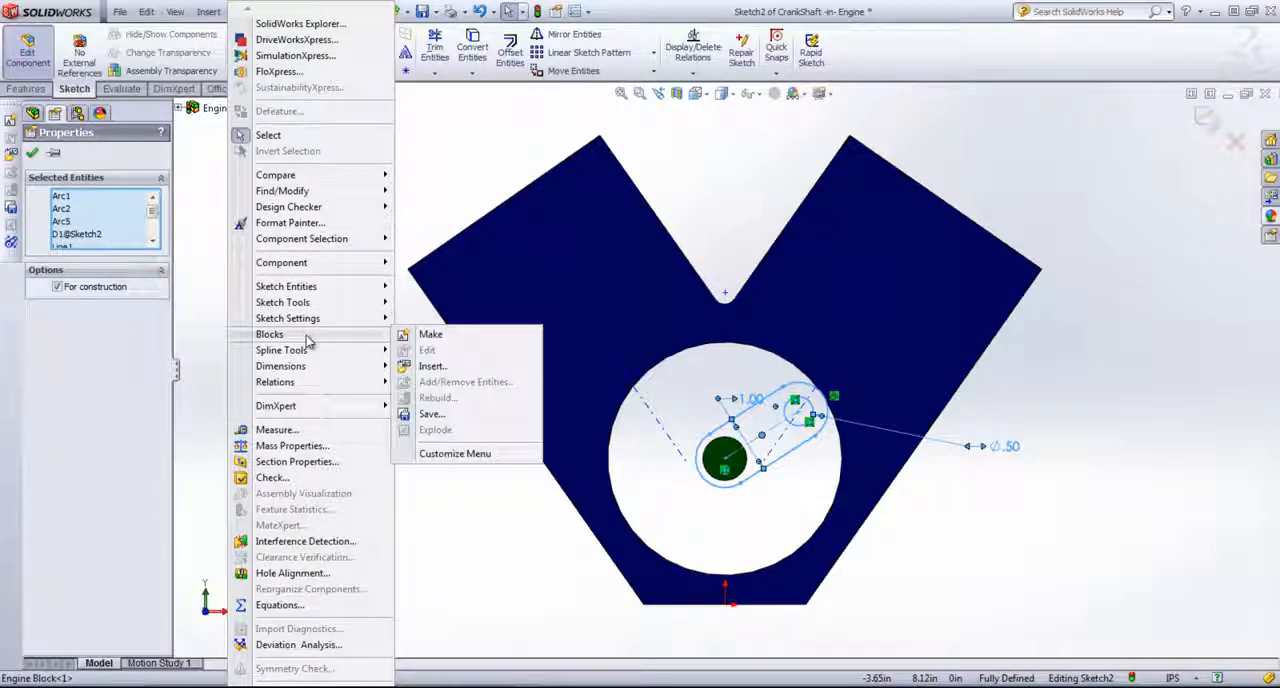
{"action": "left_click", "coordinate": [421, 338]}
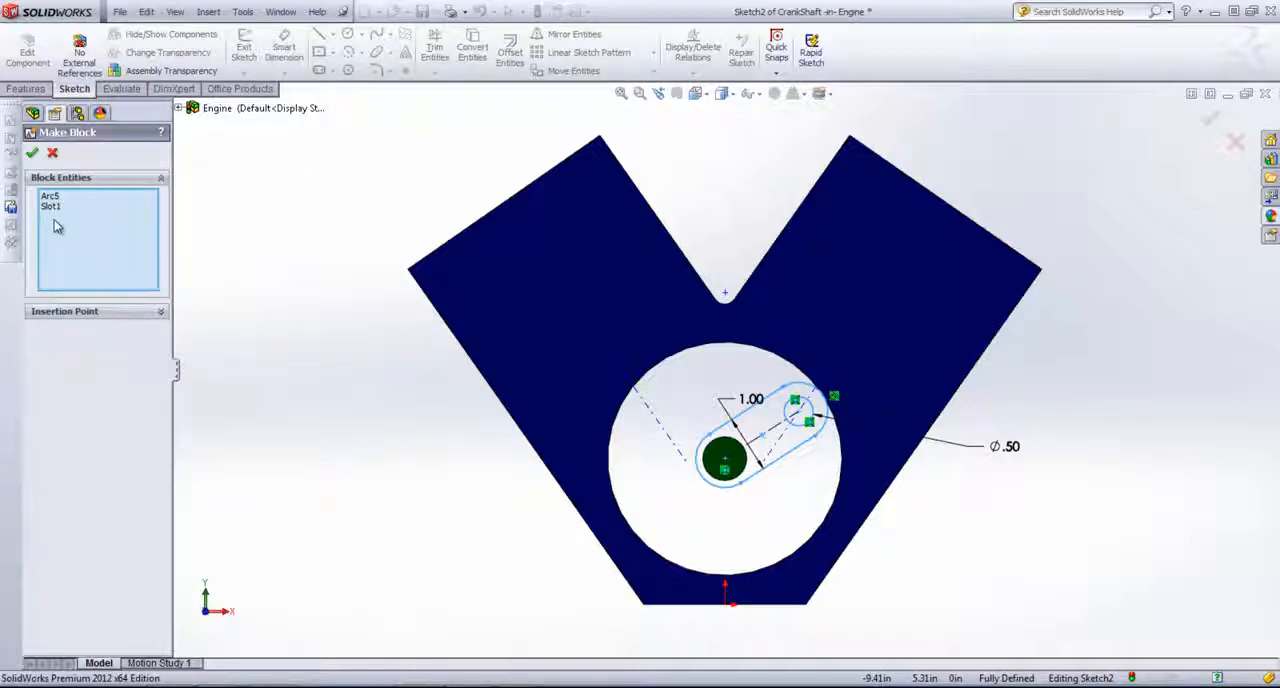
{"action": "left_click", "coordinate": [33, 155]}
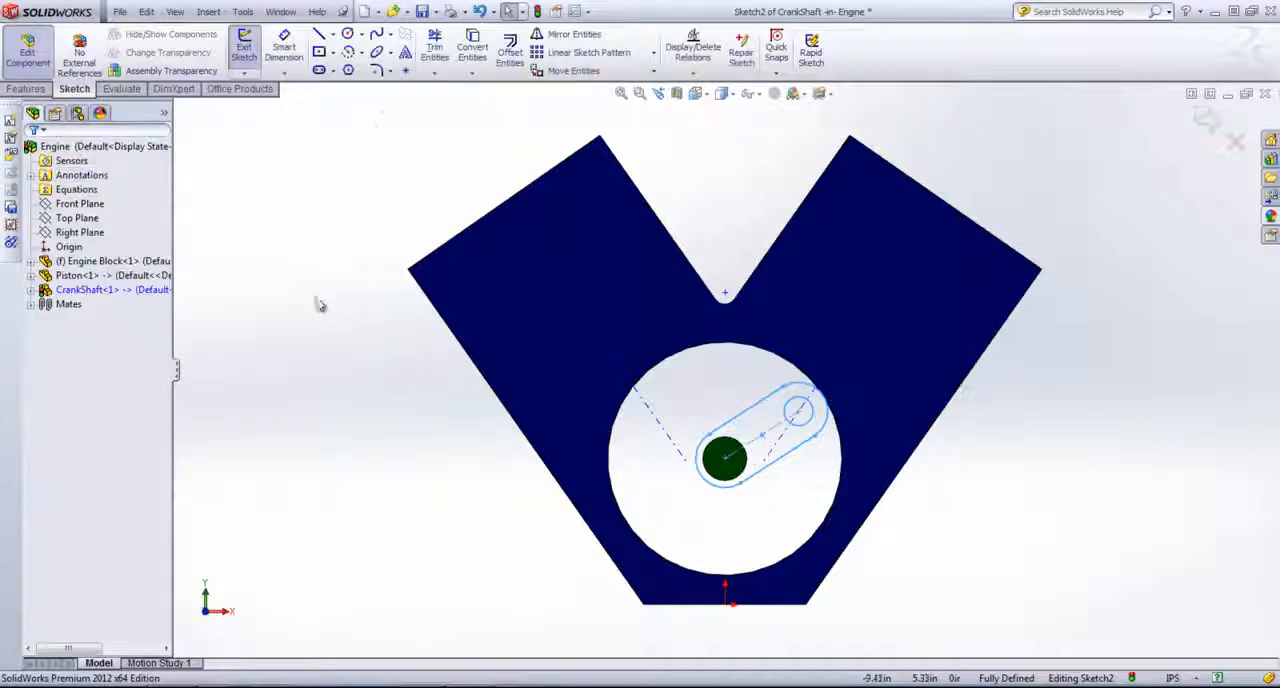
Step: Extrude both the slot and the inner circle regions as a merged Mid Plane boss with a depth of 1.5 in
{"action": "mouse_move", "coordinate": [1032, 470]}
{"action": "middle_mouse_down"}
{"action": "mouse_move", "coordinate": [1017, 471]}
{"action": "mouse_move", "coordinate": [1026, 491]}
{"action": "middle_mouse_up"}
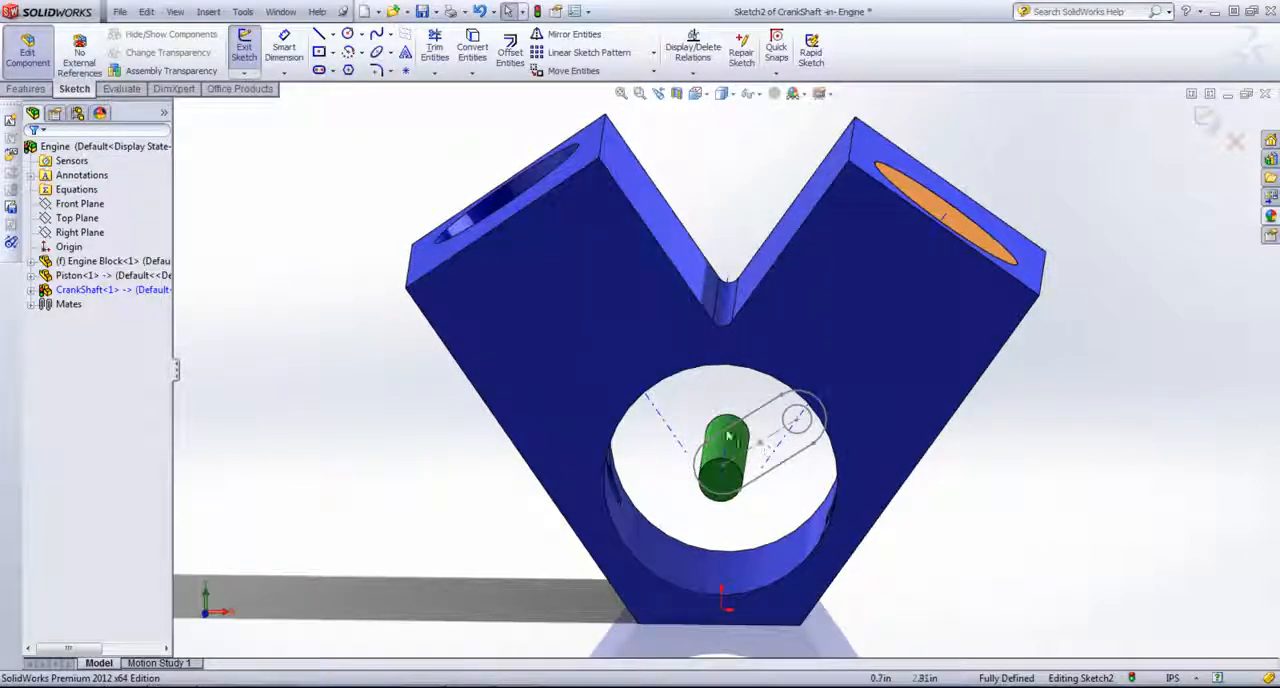
{"action": "middle_click_drag", "start_coordinate": [971, 540], "coordinate": [1000, 512]}
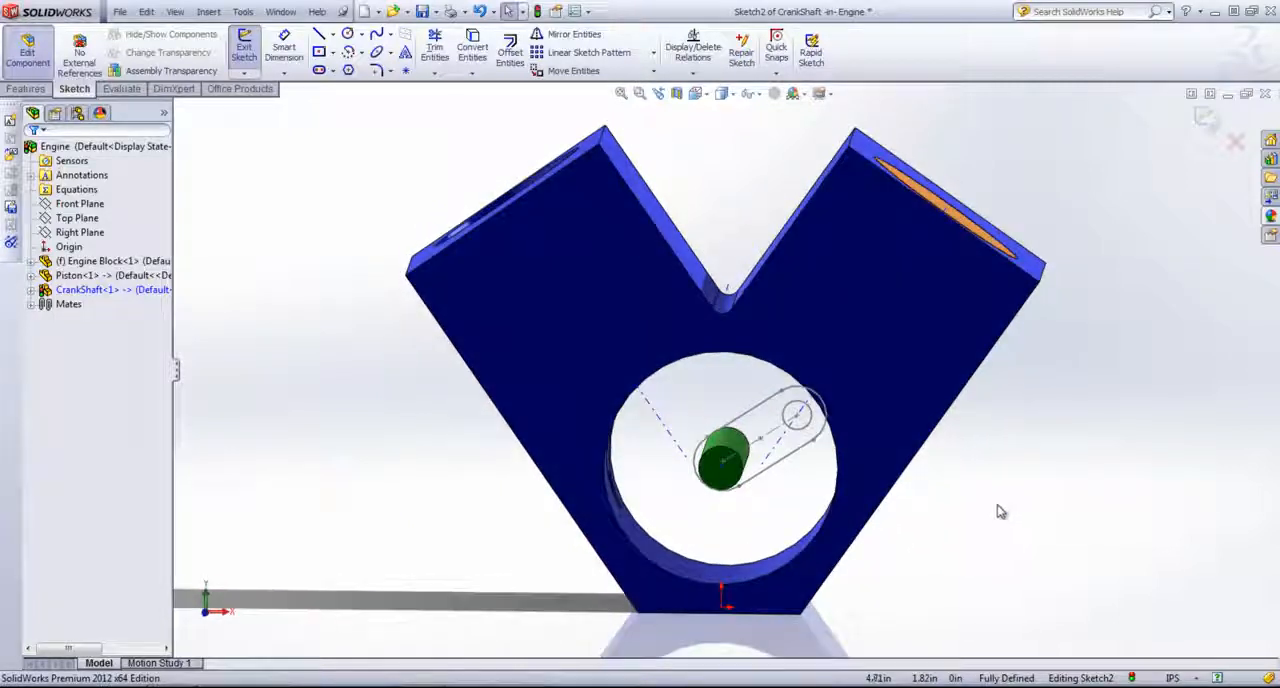
{"action": "left_click", "coordinate": [27, 89]}
{"action": "left_click", "coordinate": [250, 52]}
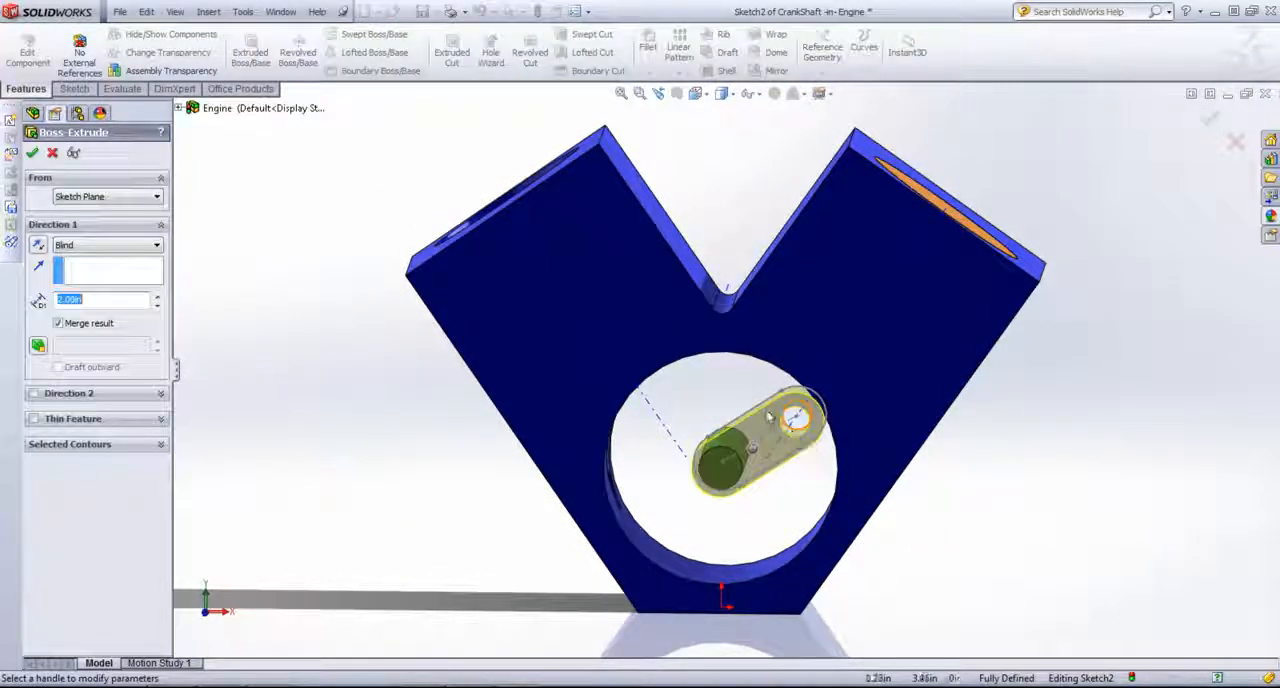
{"action": "middle_click_drag", "start_coordinate": [764, 382], "coordinate": [780, 409]}
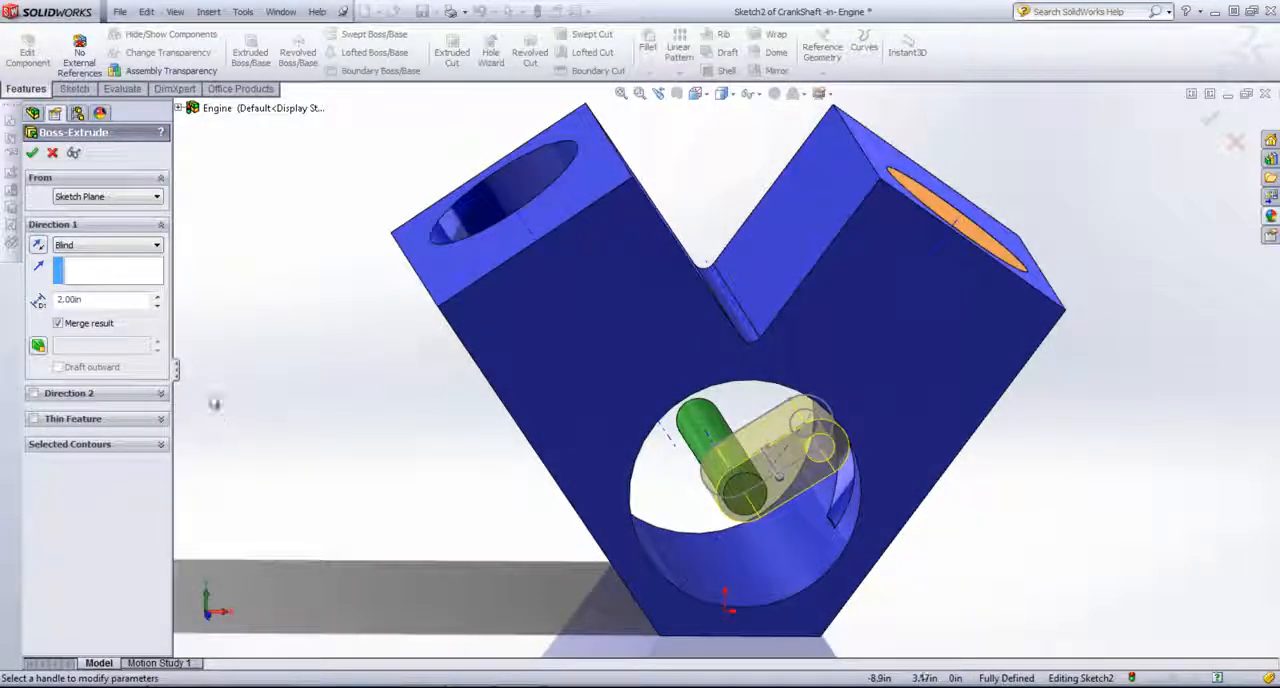
{"action": "left_click", "coordinate": [85, 246]}
{"action": "left_click", "coordinate": [88, 318]}
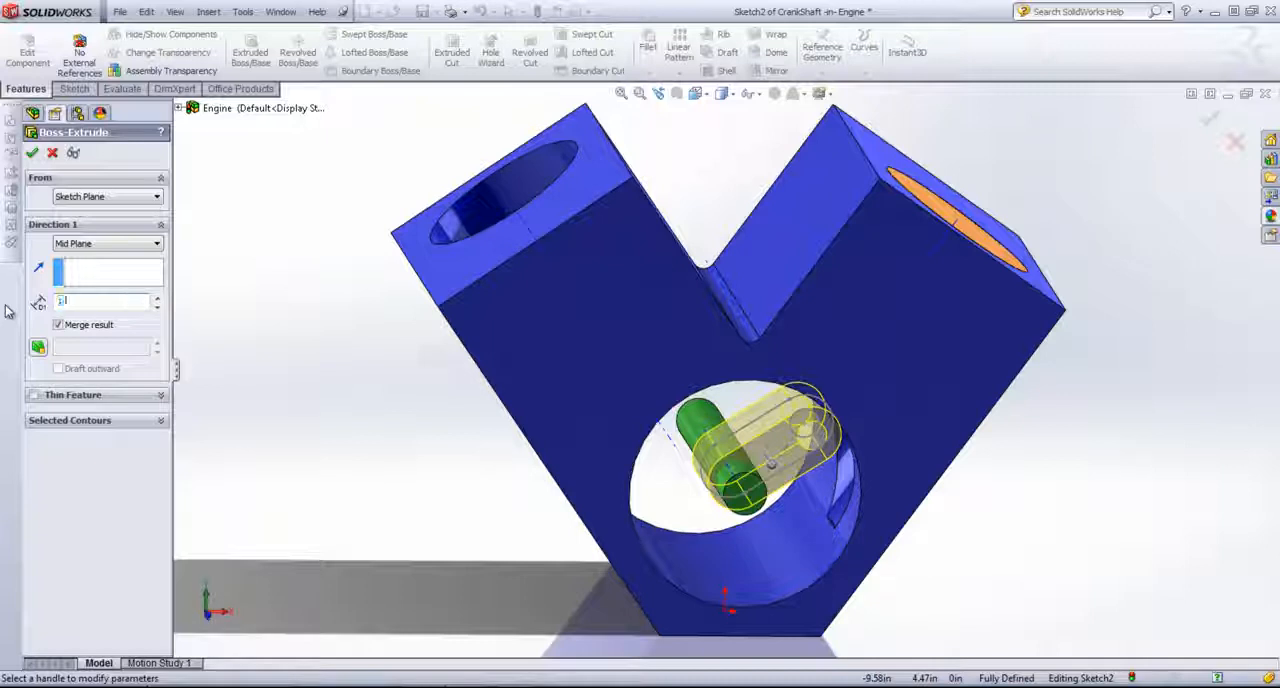
{"action": "type", "text": ".5"}
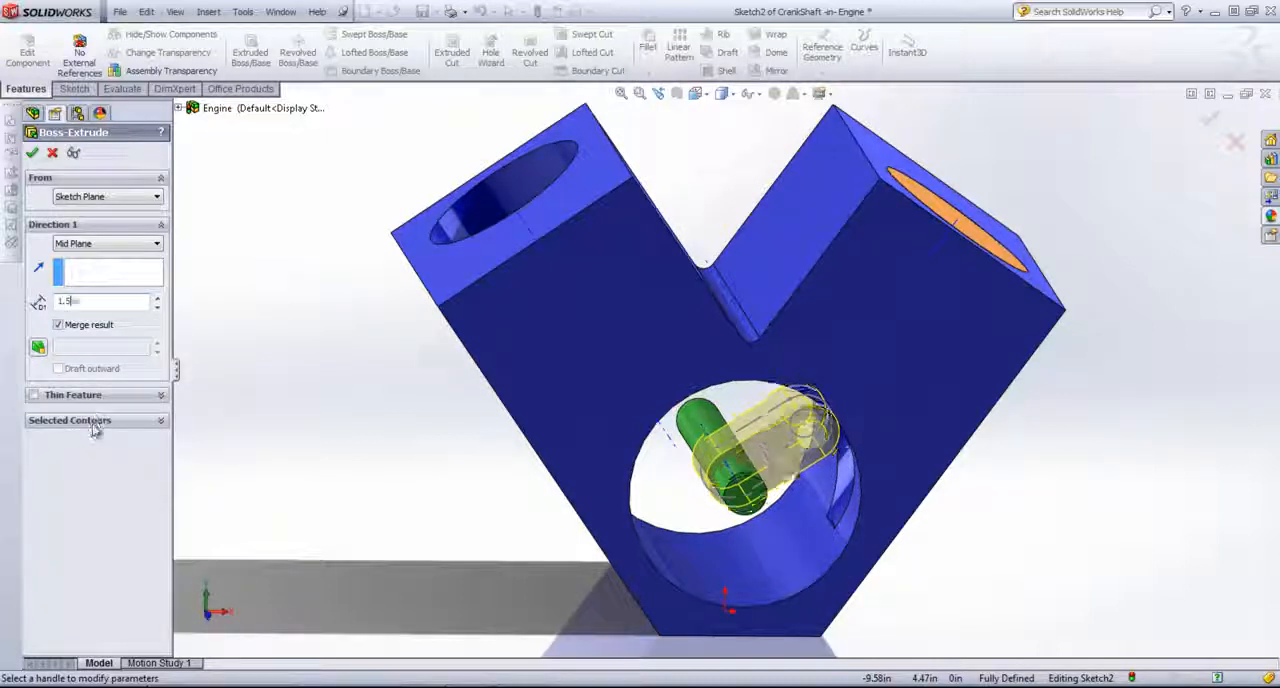
{"action": "left_click", "coordinate": [96, 421]}
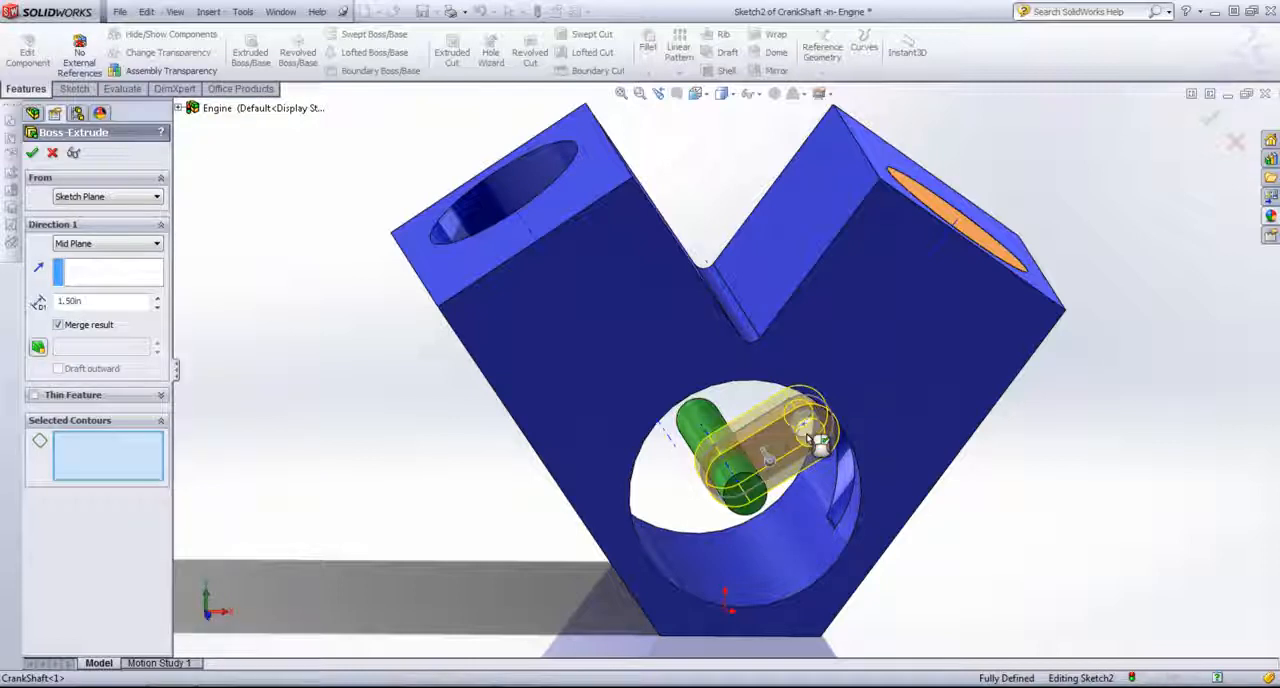
{"action": "left_click", "coordinate": [818, 443]}
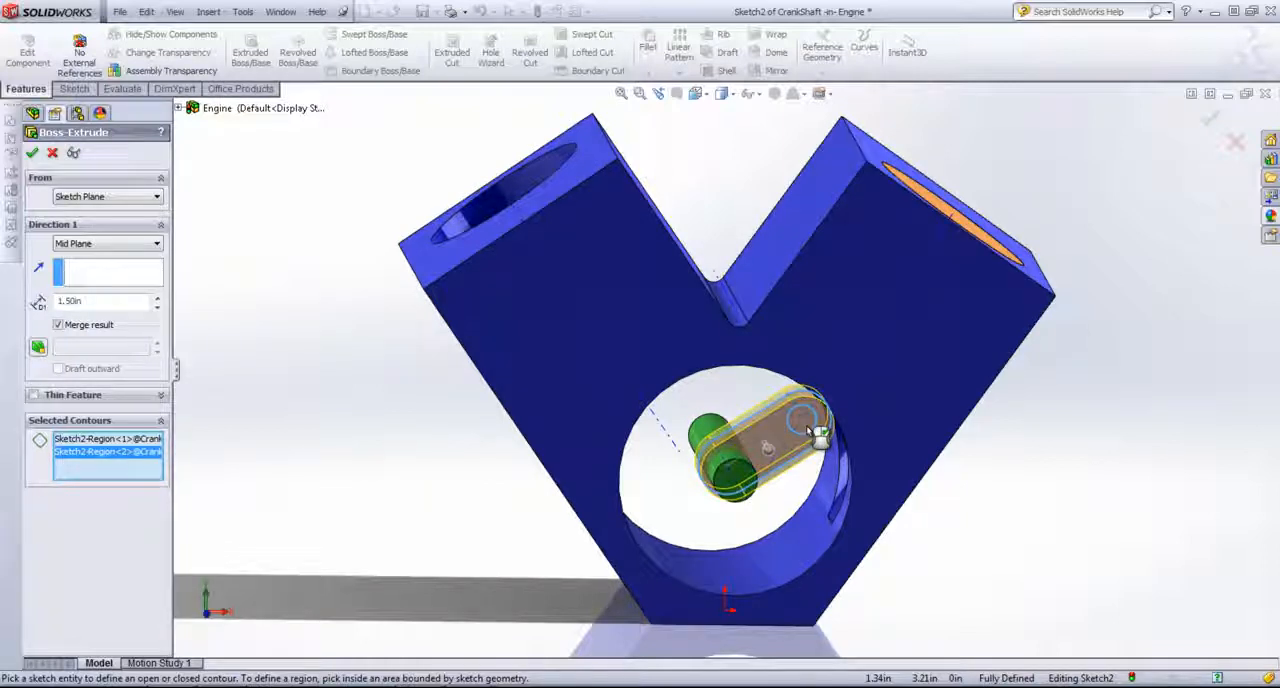
{"action": "key", "text": "Return"}
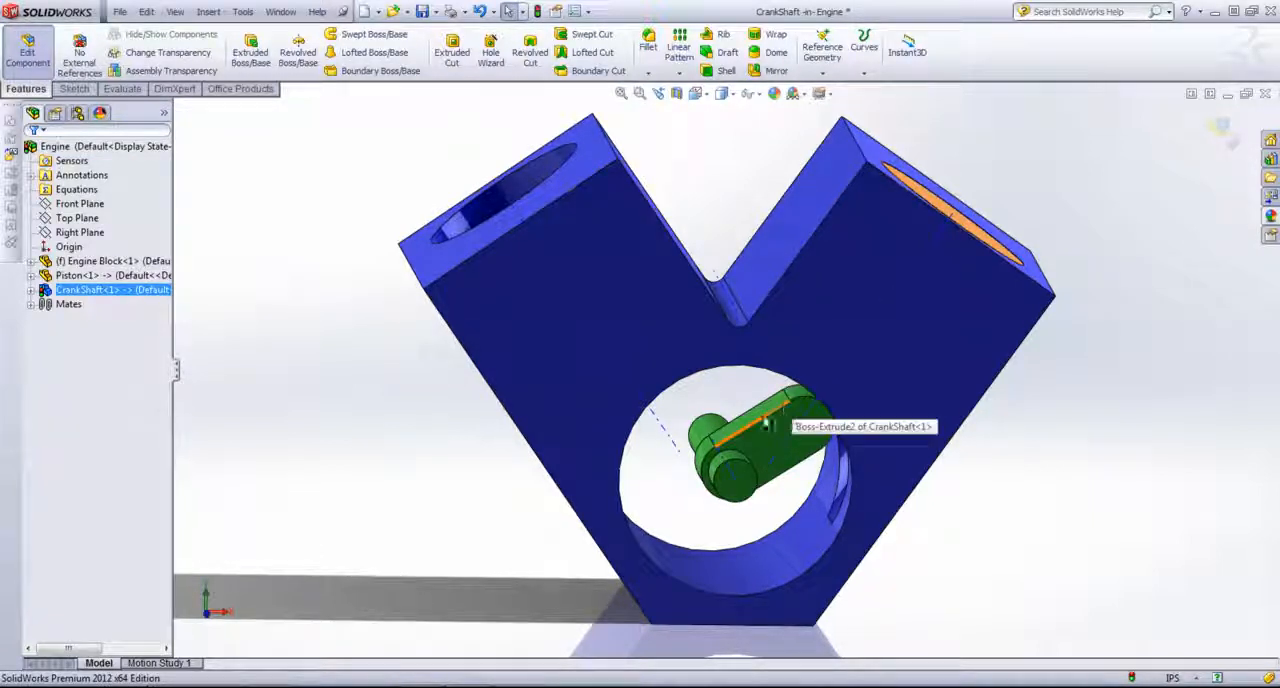
Step: Extrude-cut the crank web's slot and circle sketch Mid Plane with a depth of 0.75 in
{"action": "middle_click_drag", "start_coordinate": [705, 395], "coordinate": [626, 400]}
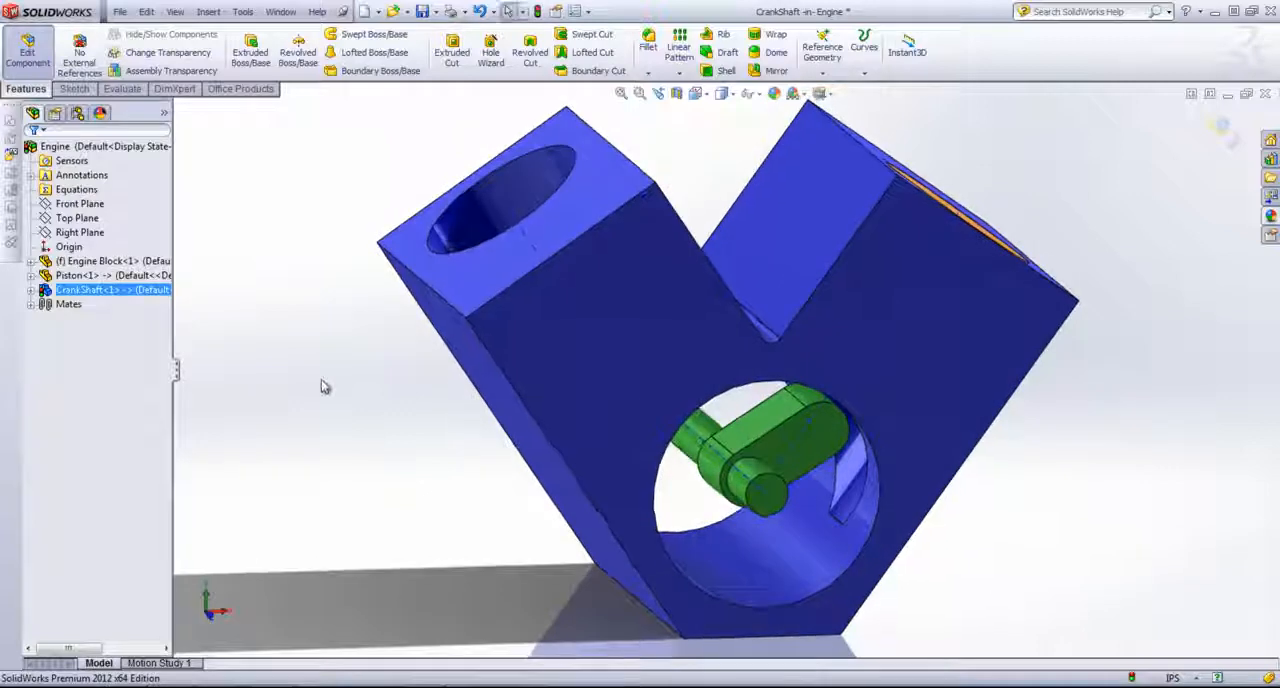
{"action": "key", "text": "Escape"}
{"action": "left_click", "coordinate": [31, 290]}
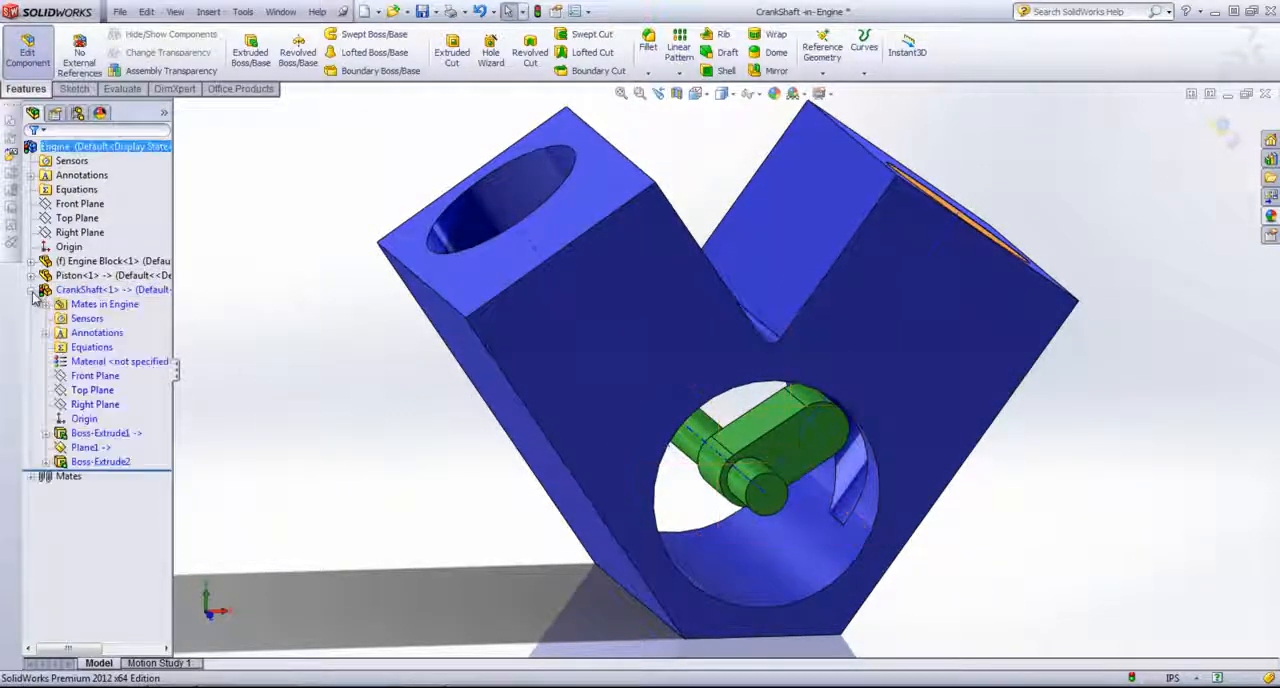
{"action": "left_click", "coordinate": [46, 463]}
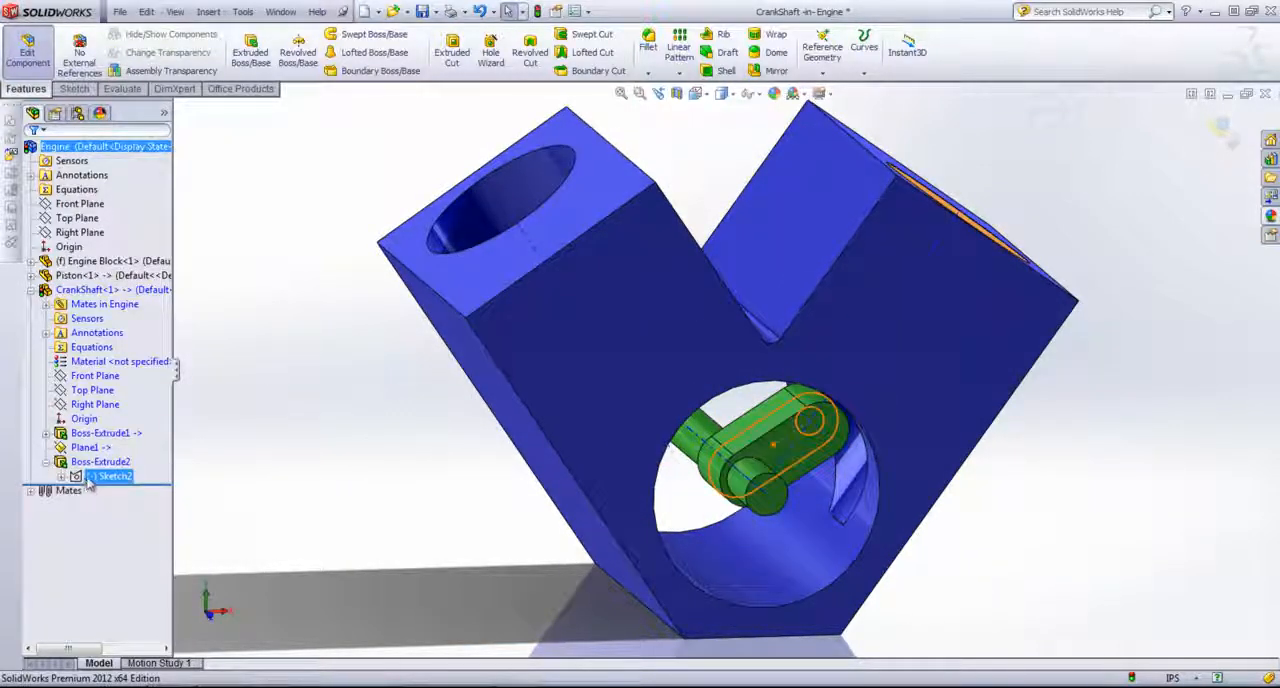
{"action": "left_click", "coordinate": [90, 477]}
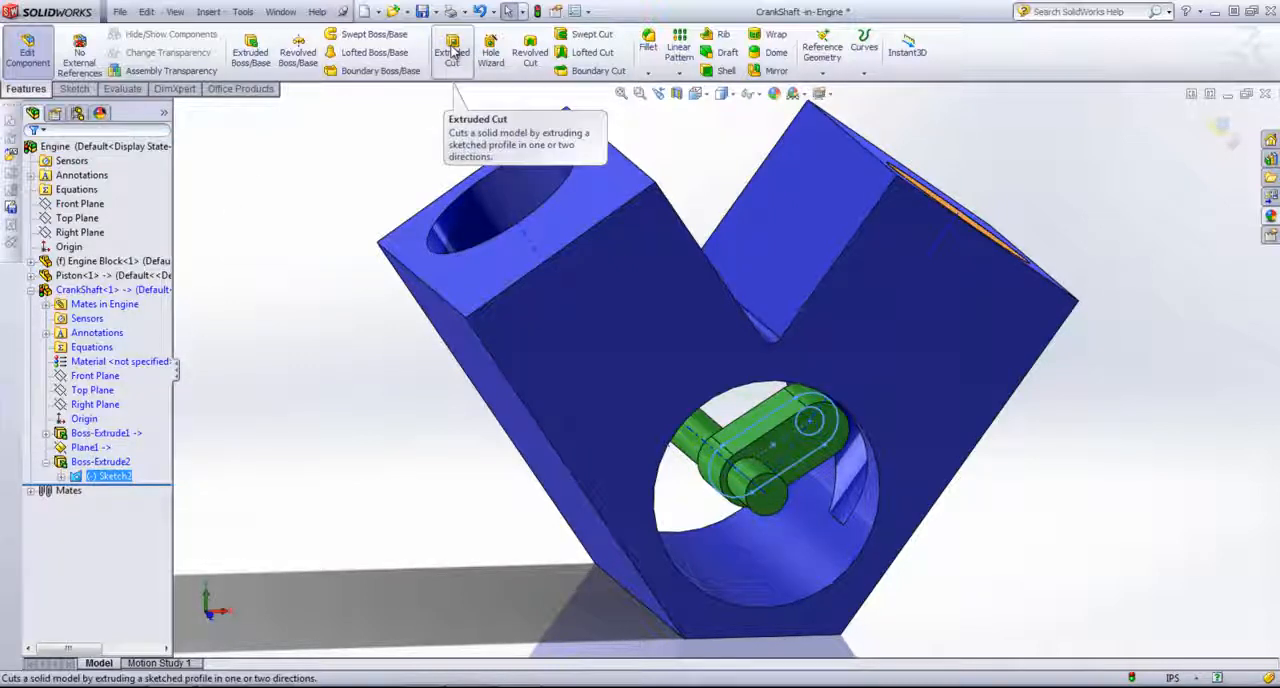
{"action": "left_click", "coordinate": [452, 50]}
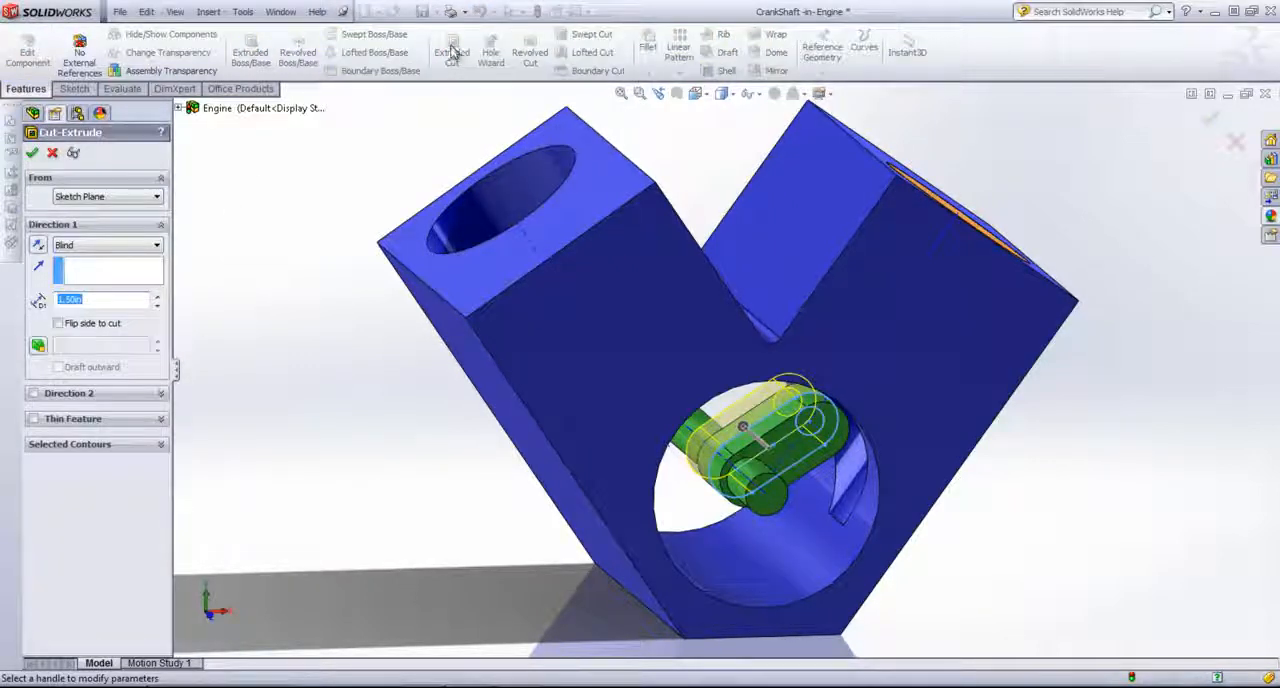
{"action": "left_click", "coordinate": [130, 245]}
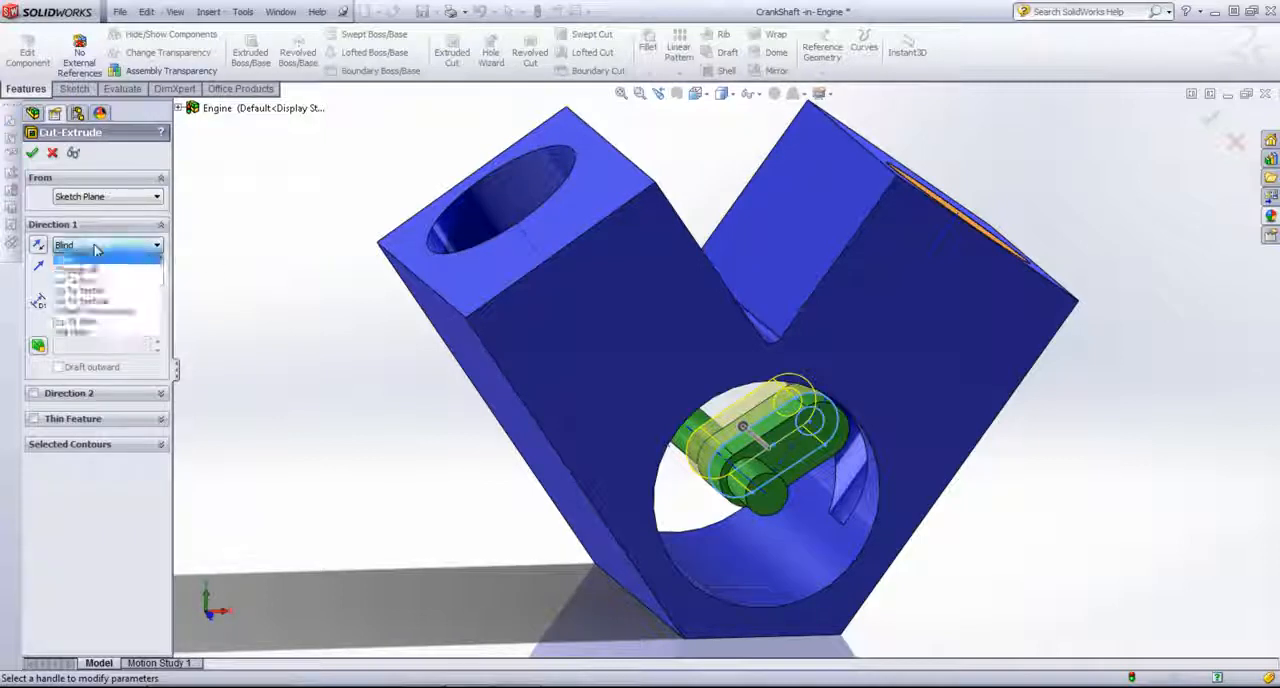
{"action": "left_click", "coordinate": [98, 331]}
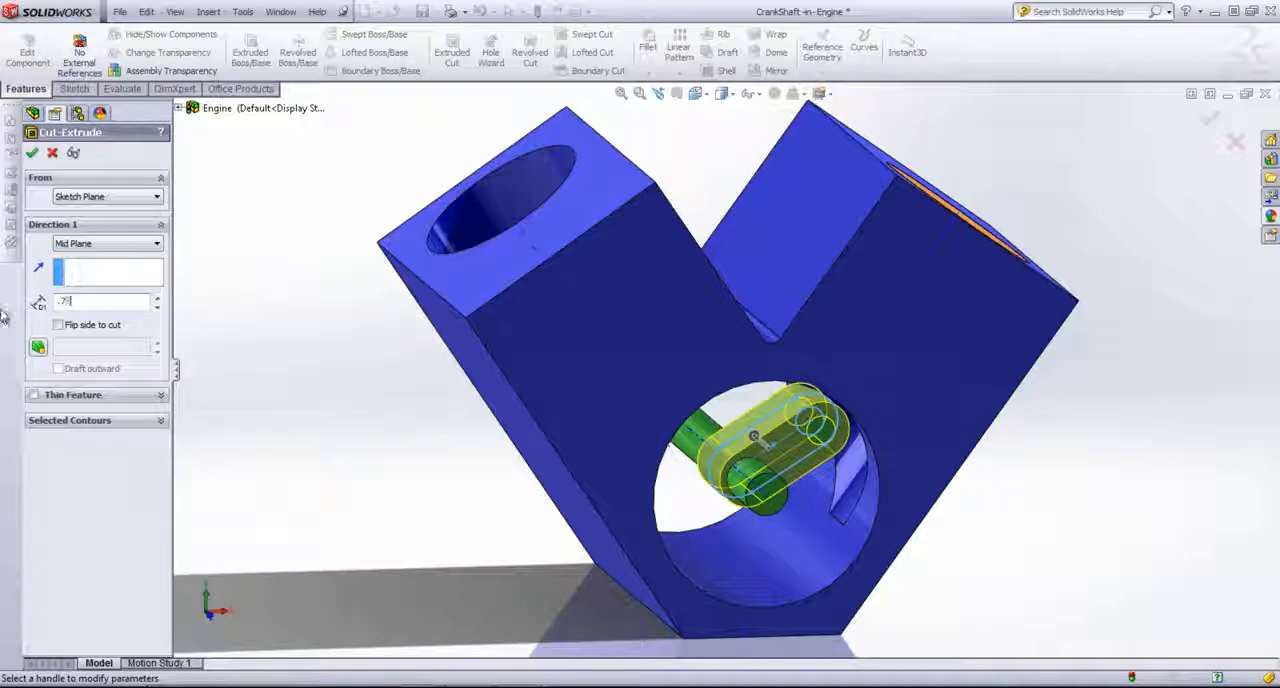
{"action": "key", "text": "Return"}
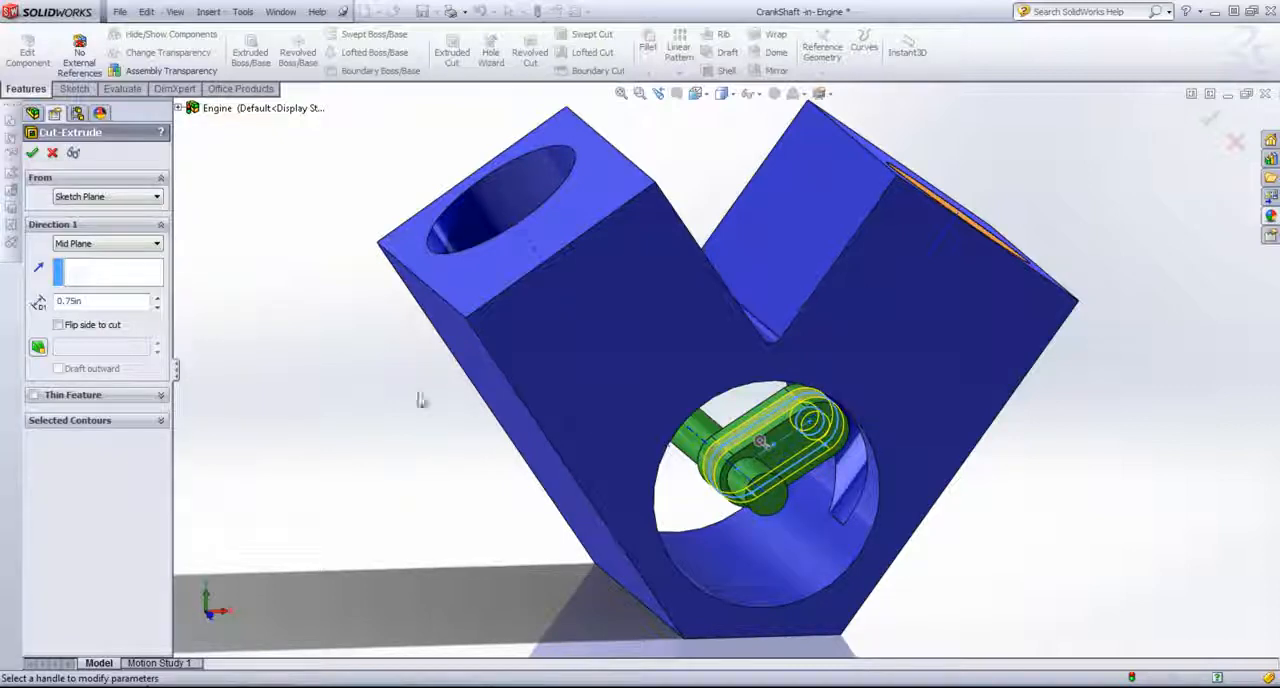
{"action": "left_click", "coordinate": [32, 152]}
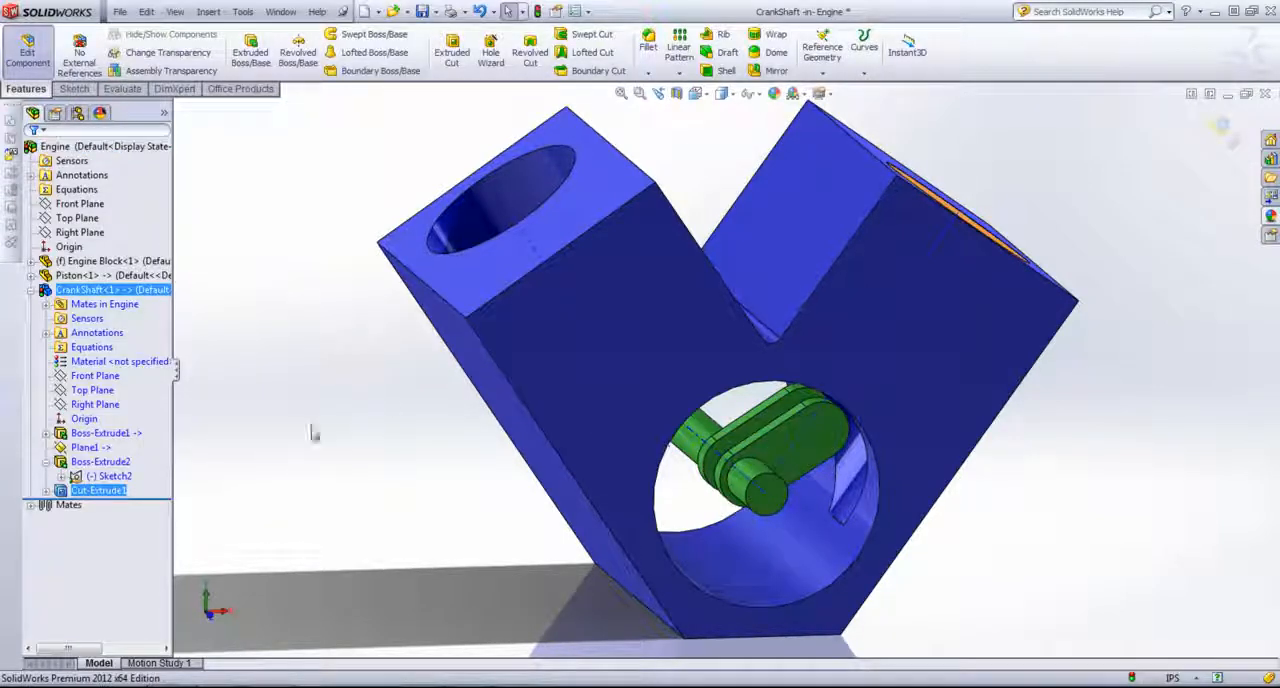
Step: Hide the engine block and inspect the crankshaft's webs and crank pin
{"action": "middle_click_drag", "start_coordinate": [317, 416], "coordinate": [328, 427]}
{"action": "right_click", "coordinate": [971, 303]}
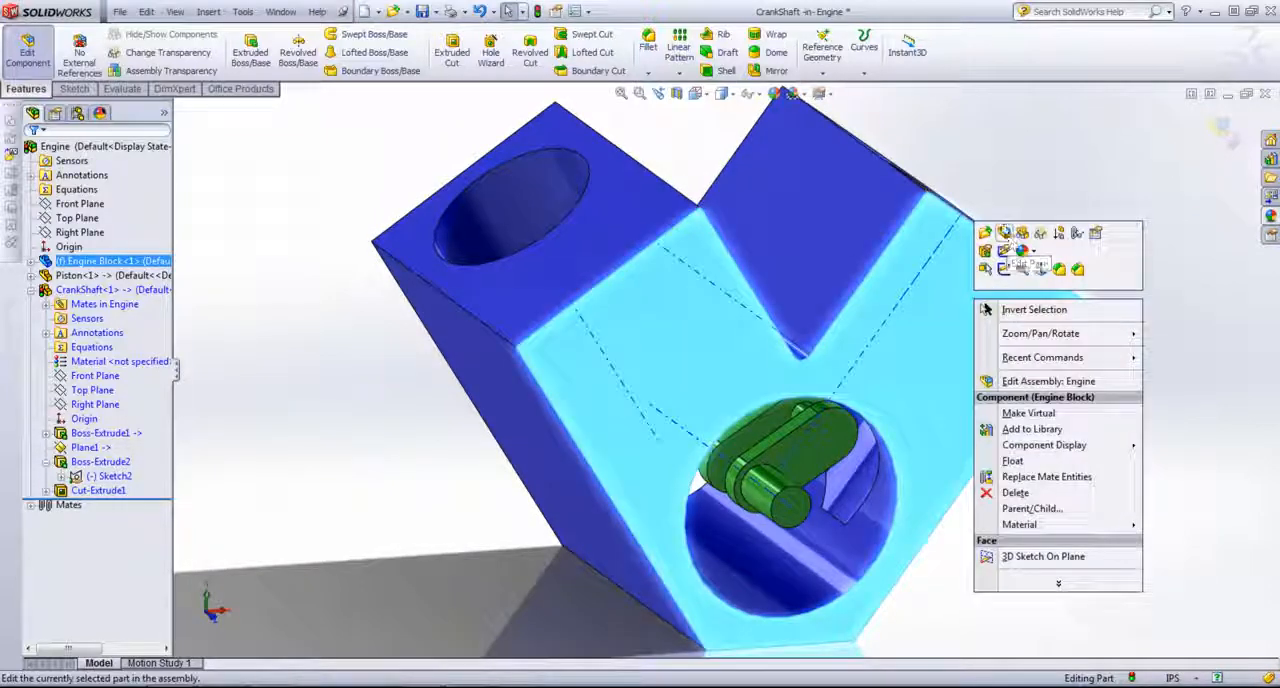
{"action": "left_click", "coordinate": [1022, 234]}
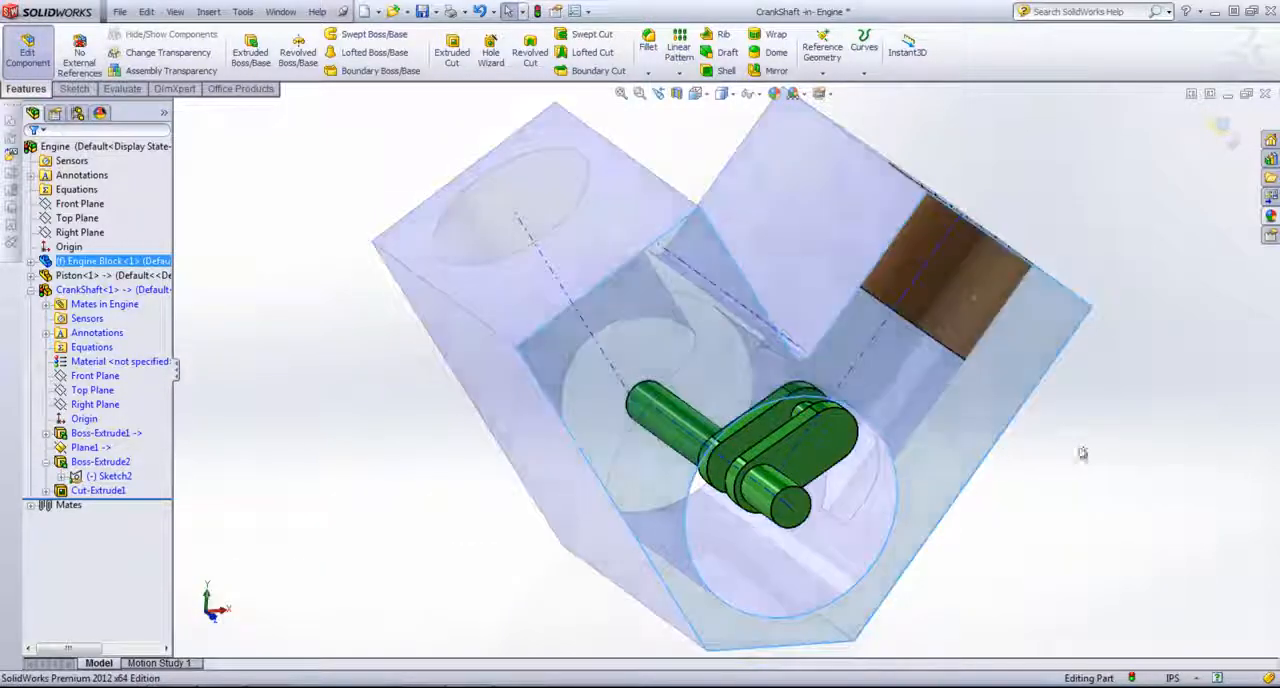
{"action": "middle_click_drag", "start_coordinate": [871, 434], "coordinate": [911, 465]}
{"action": "scroll", "coordinate": [911, 465], "scroll_direction": "down", "scroll_amount": 3}
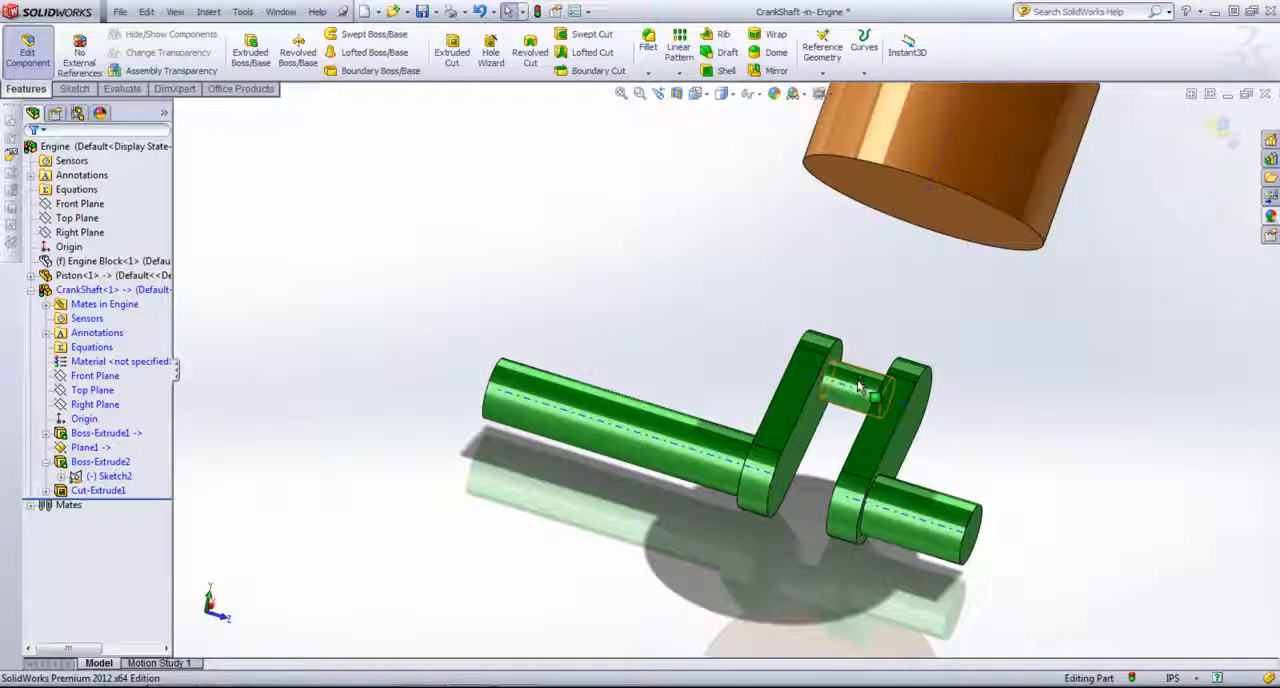
{"action": "middle_click_drag", "start_coordinate": [858, 386], "coordinate": [938, 380]}
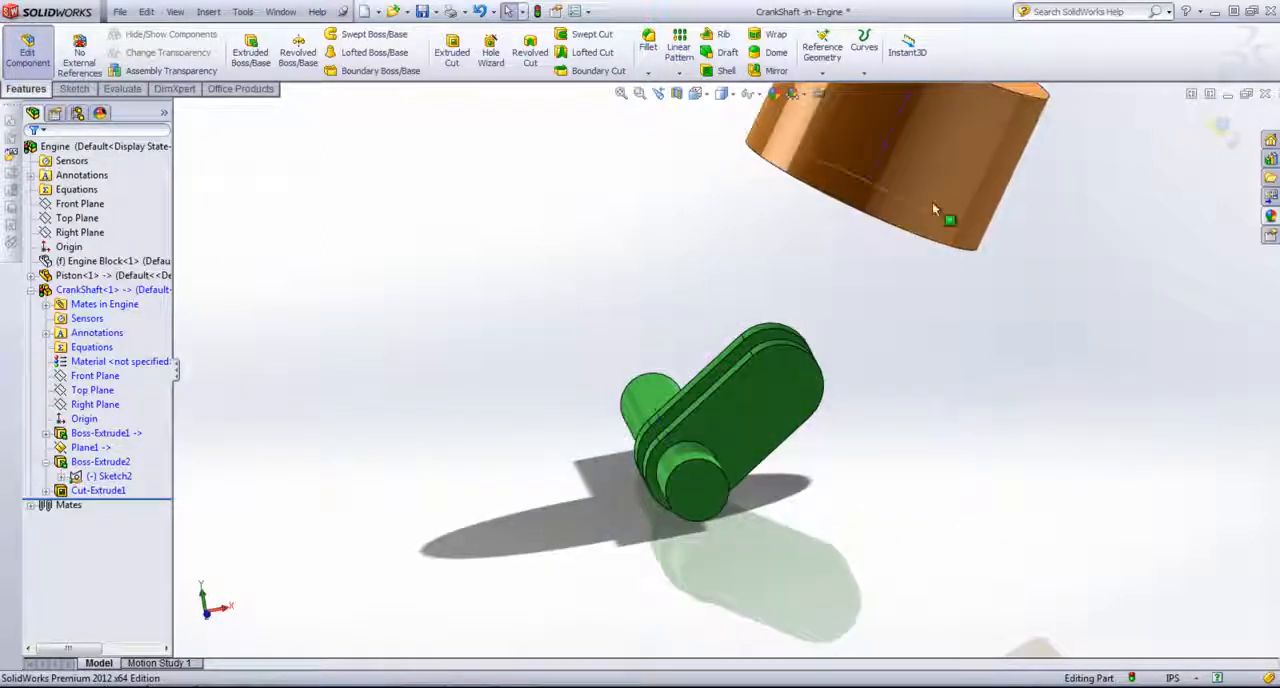
{"action": "scroll", "coordinate": [864, 403], "scroll_direction": "up", "scroll_amount": 1}
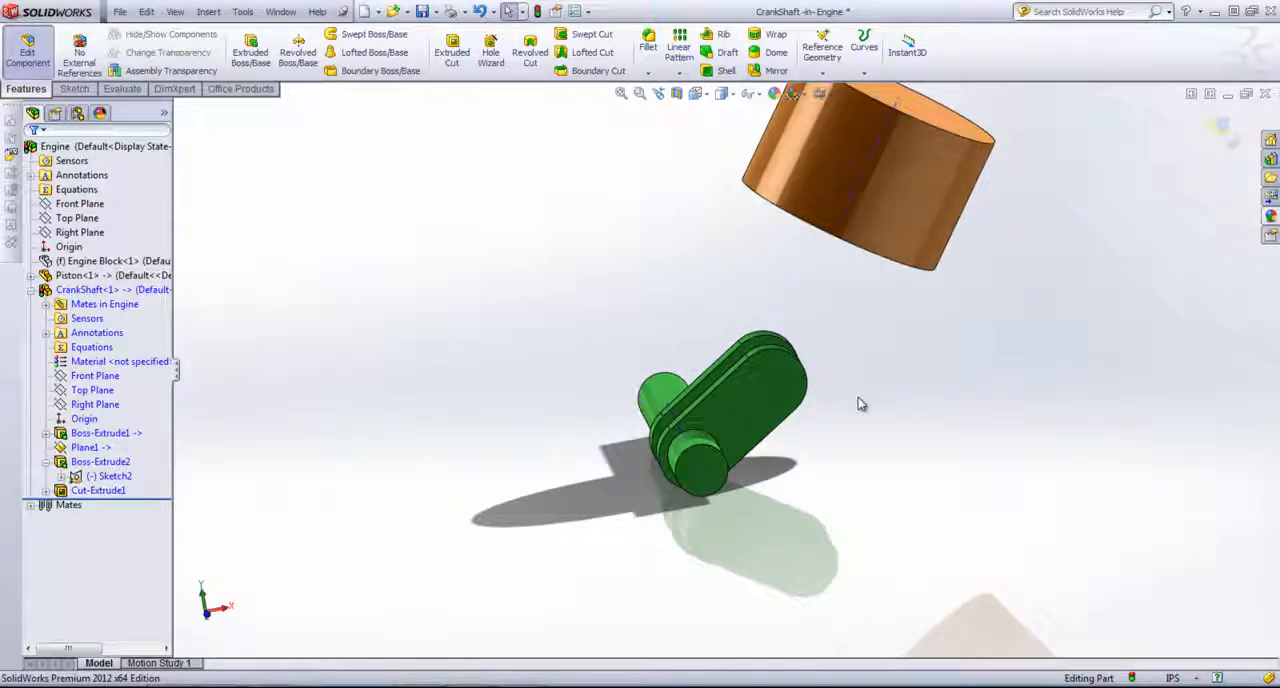
{"action": "scroll", "coordinate": [862, 404], "scroll_direction": "up", "scroll_amount": 1}
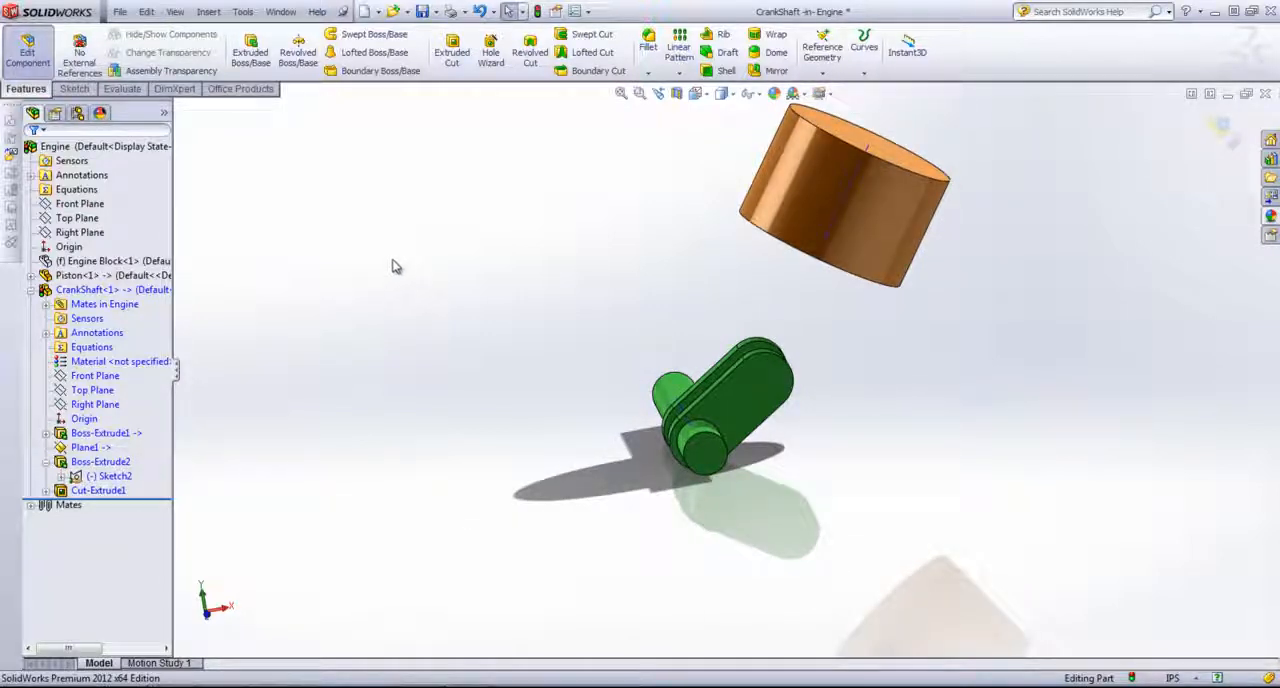
Step: Finish editing the crankshaft and start editing the piston part within the assembly
{"action": "left_click", "coordinate": [1234, 135]}
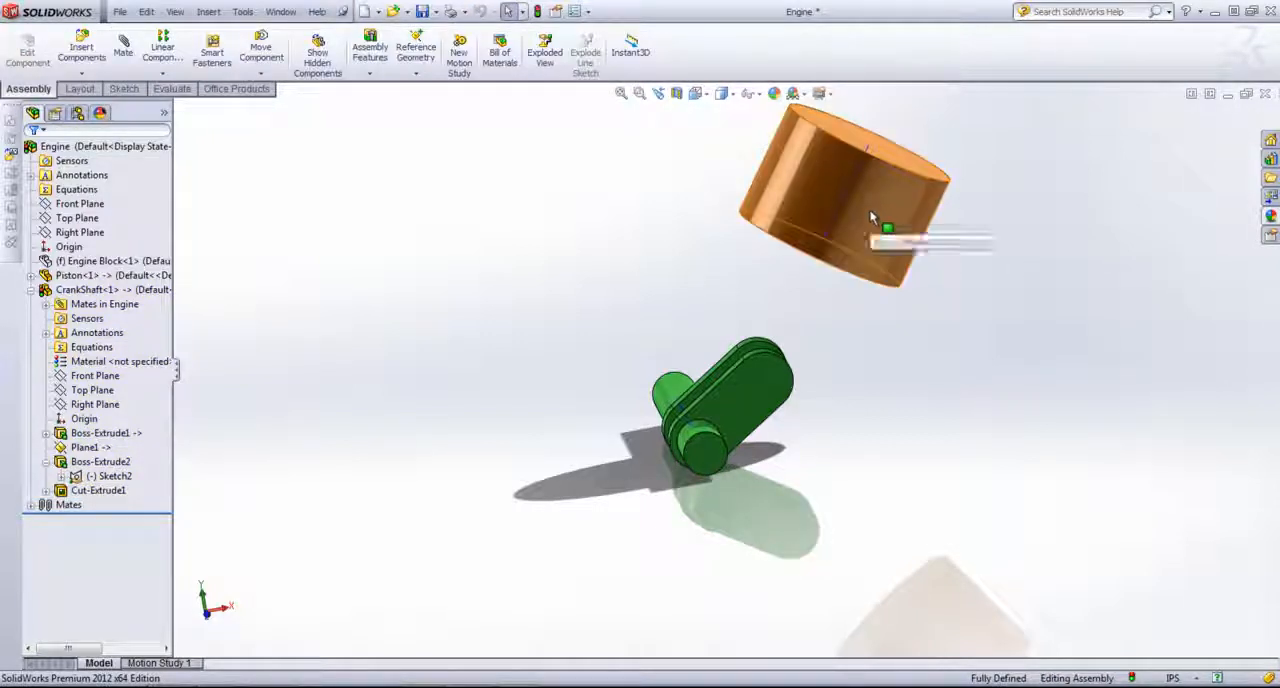
{"action": "right_click", "coordinate": [795, 181]}
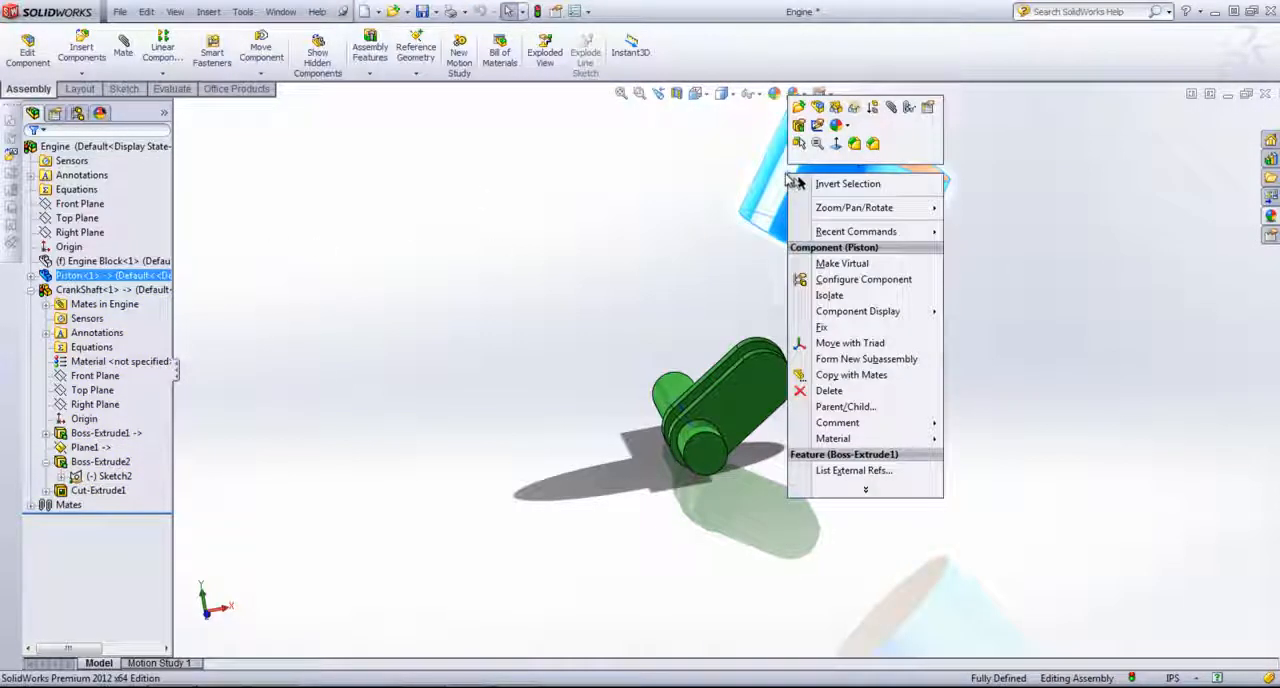
{"action": "left_click", "coordinate": [780, 174]}
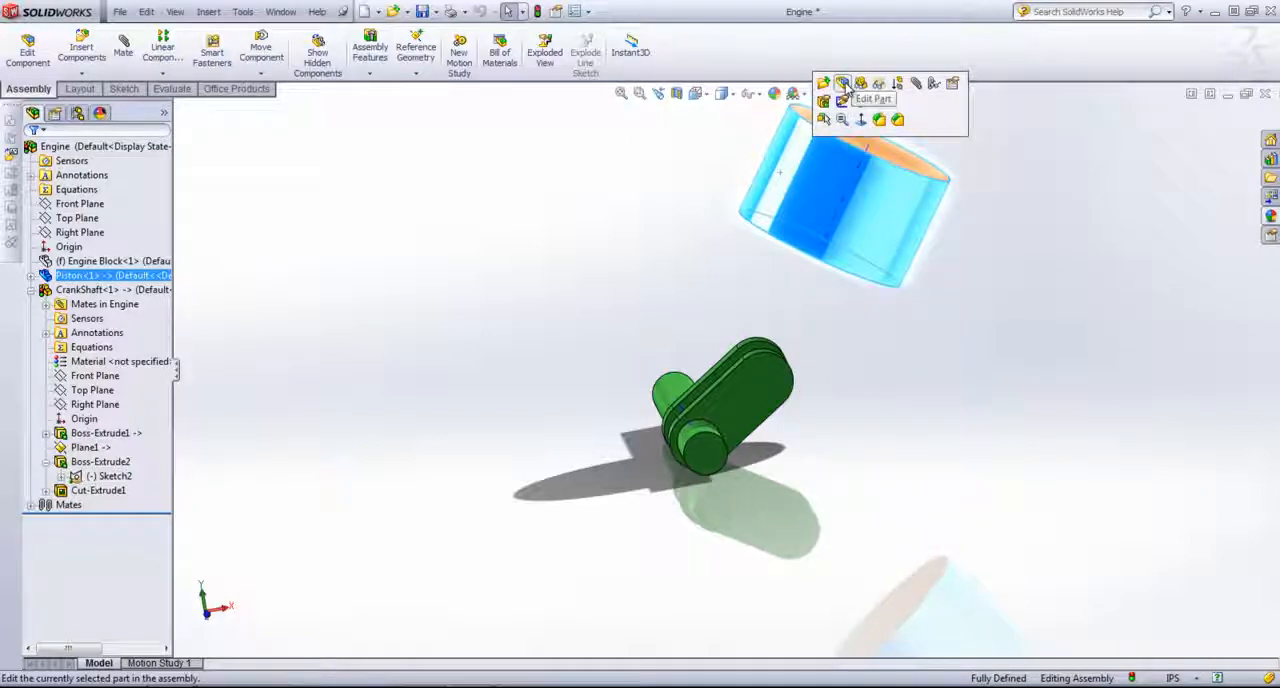
{"action": "left_click", "coordinate": [843, 84]}
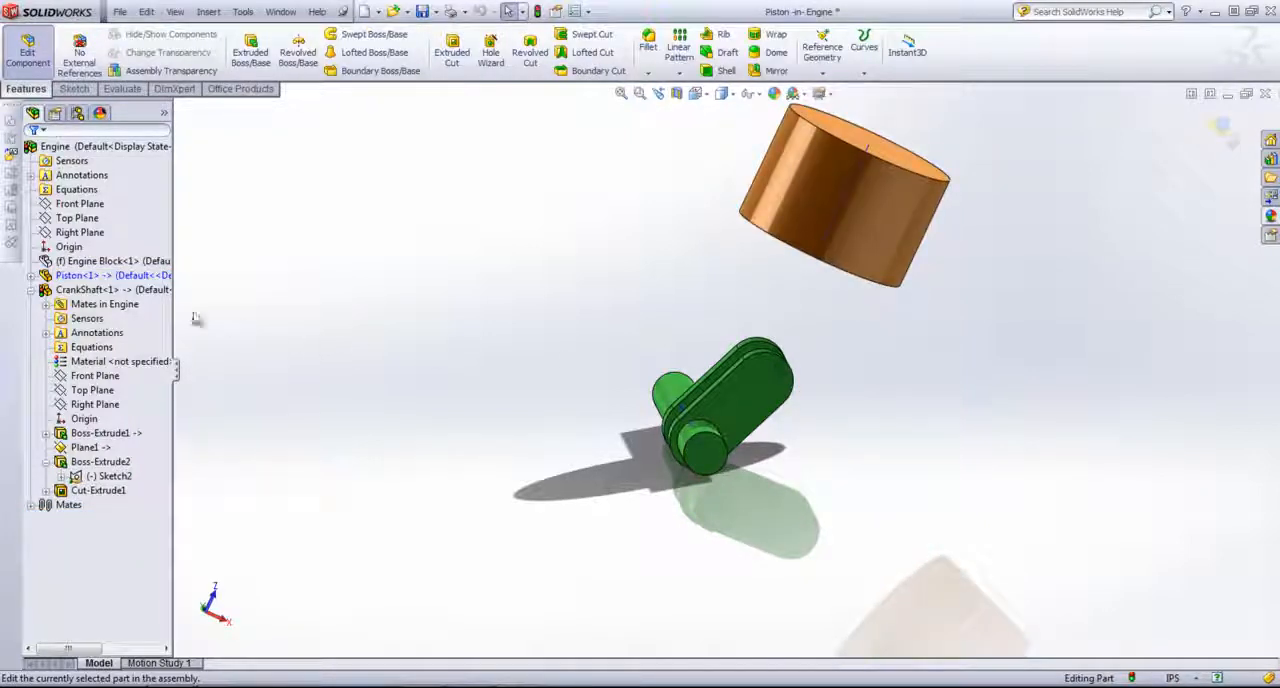
Step: Create a reference plane in the piston parallel to its Top Plane and coincident with the cylinder's axis
{"action": "left_click", "coordinate": [31, 290]}
{"action": "left_click", "coordinate": [31, 276]}
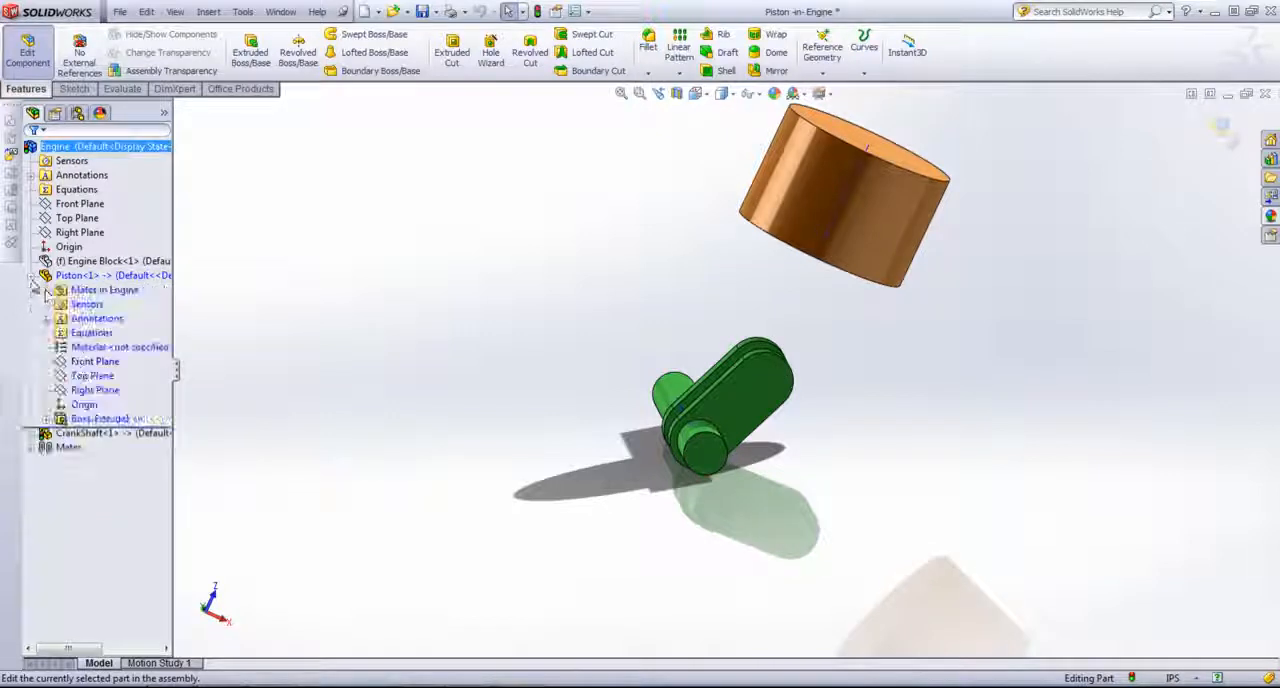
{"action": "left_click", "coordinate": [92, 376]}
{"action": "middle_click_drag", "start_coordinate": [709, 277], "coordinate": [829, 243]}
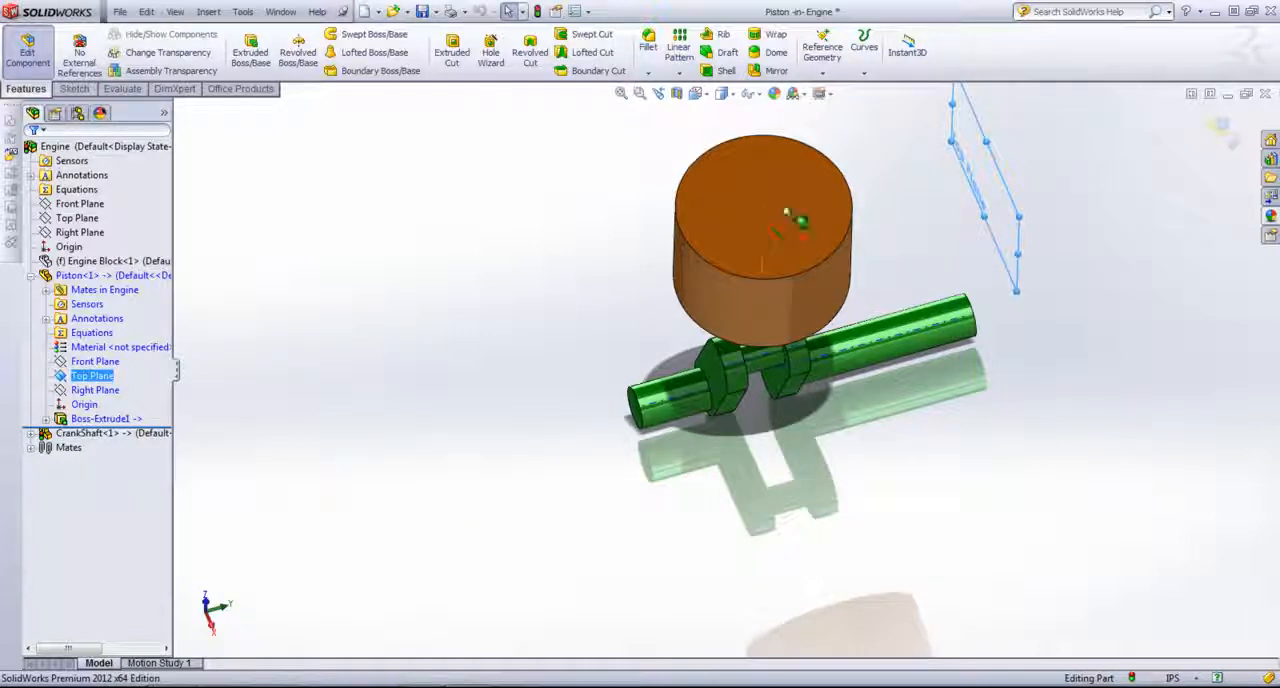
{"action": "left_click", "coordinate": [822, 73]}
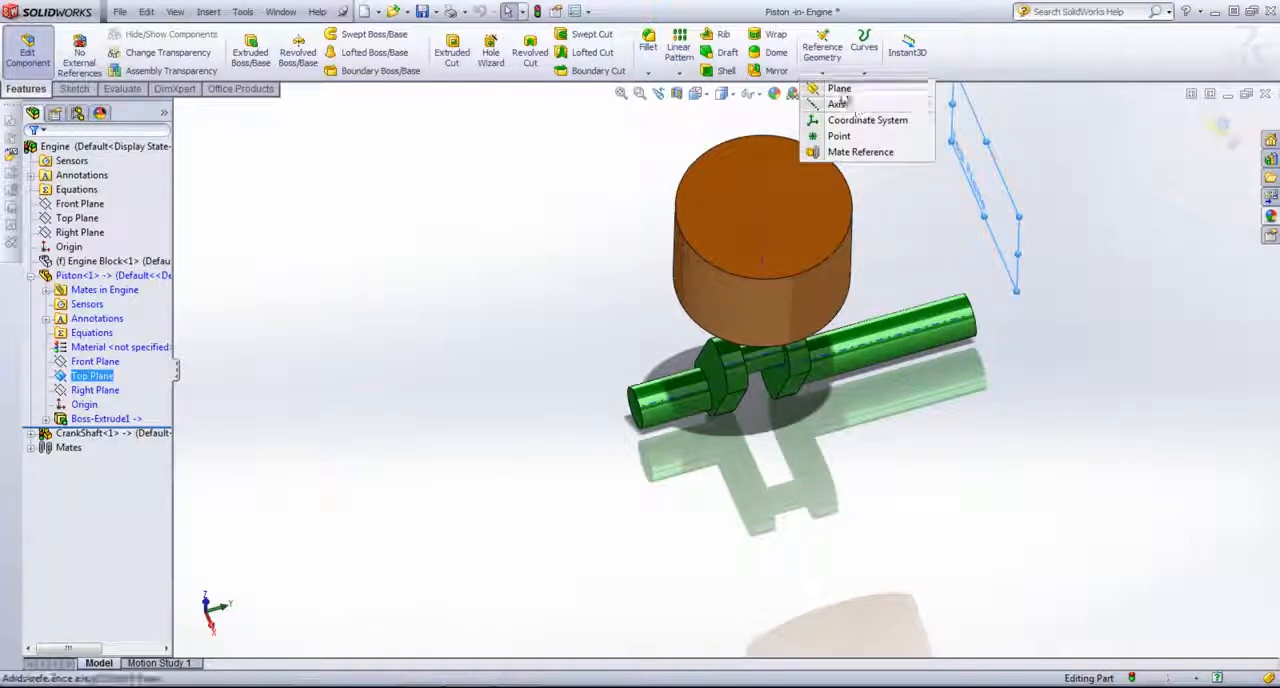
{"action": "left_click", "coordinate": [839, 89]}
{"action": "left_click", "coordinate": [763, 236]}
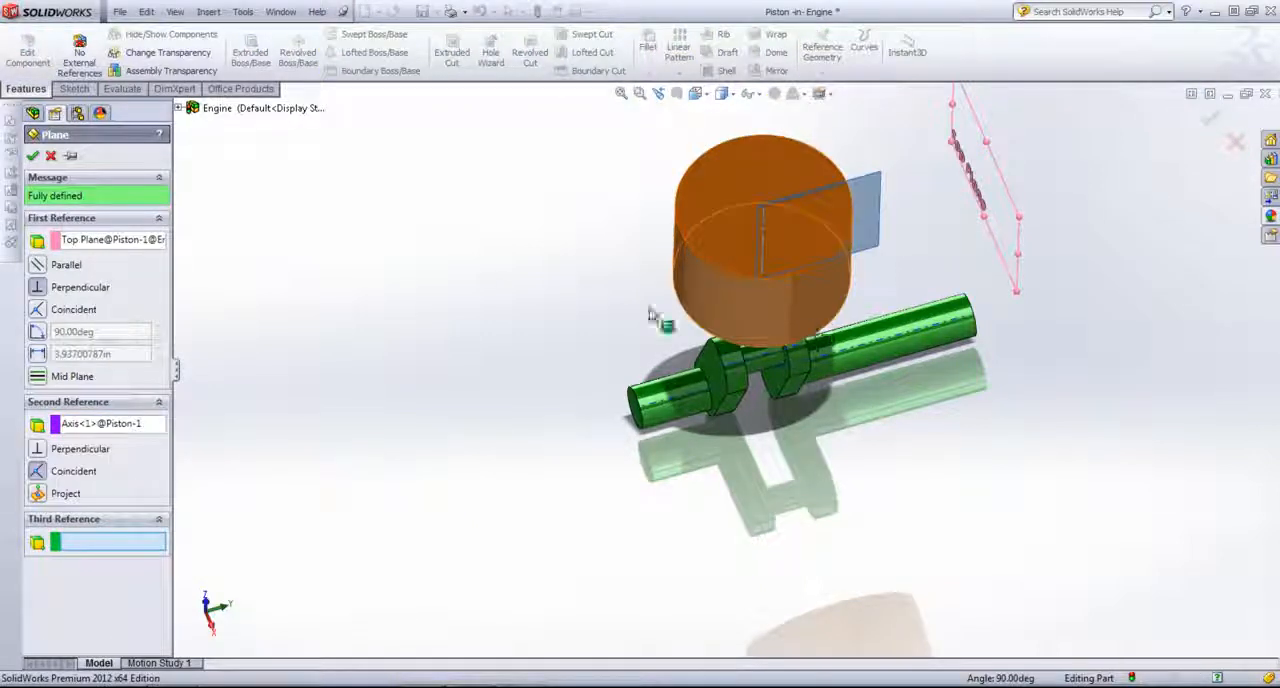
{"action": "left_click", "coordinate": [38, 267]}
{"action": "middle_click_drag", "start_coordinate": [497, 265], "coordinate": [573, 266]}
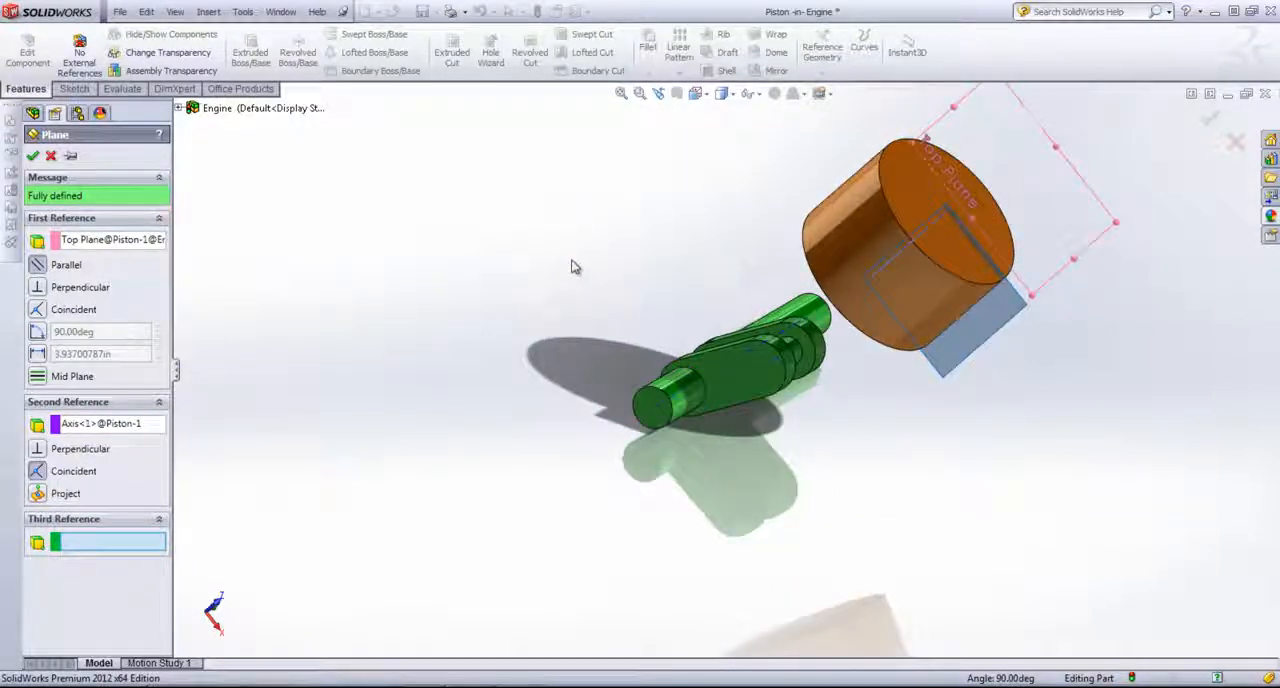
{"action": "key", "text": "Return"}
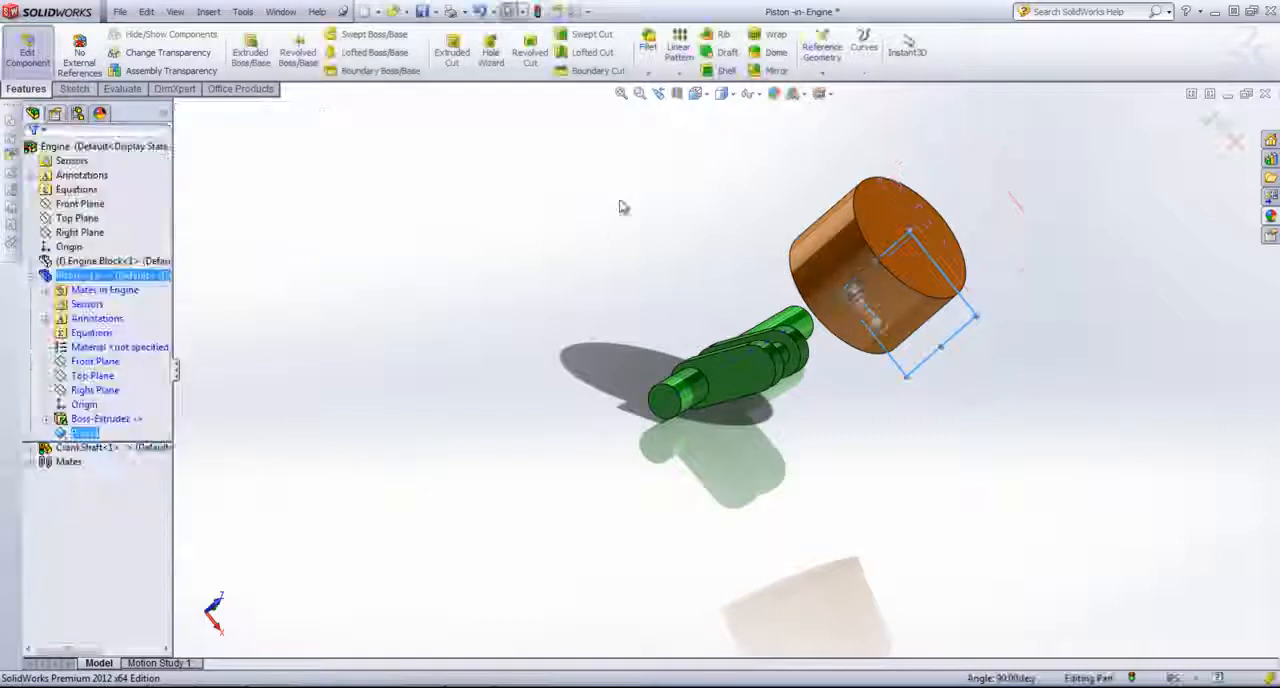
Step: Examine the position of the crankshaft's Plane1 relative to the piston
{"action": "middle_click_drag", "start_coordinate": [623, 208], "coordinate": [640, 256]}
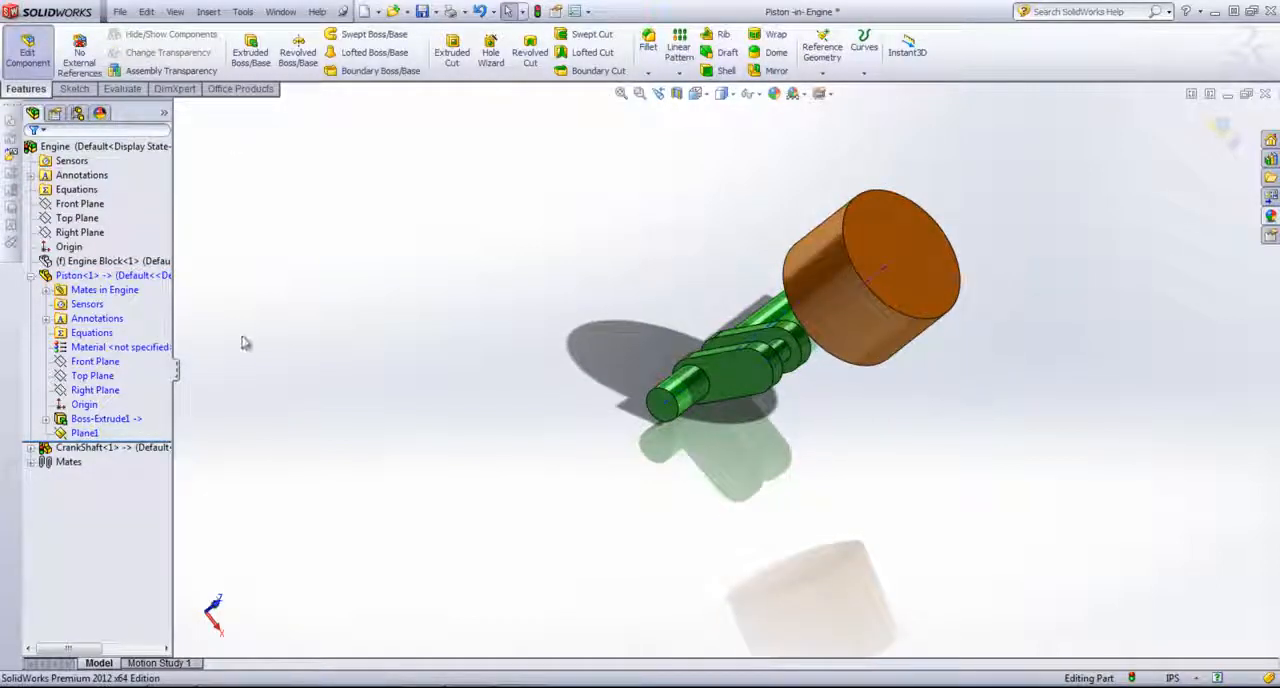
{"action": "left_click", "coordinate": [78, 433]}
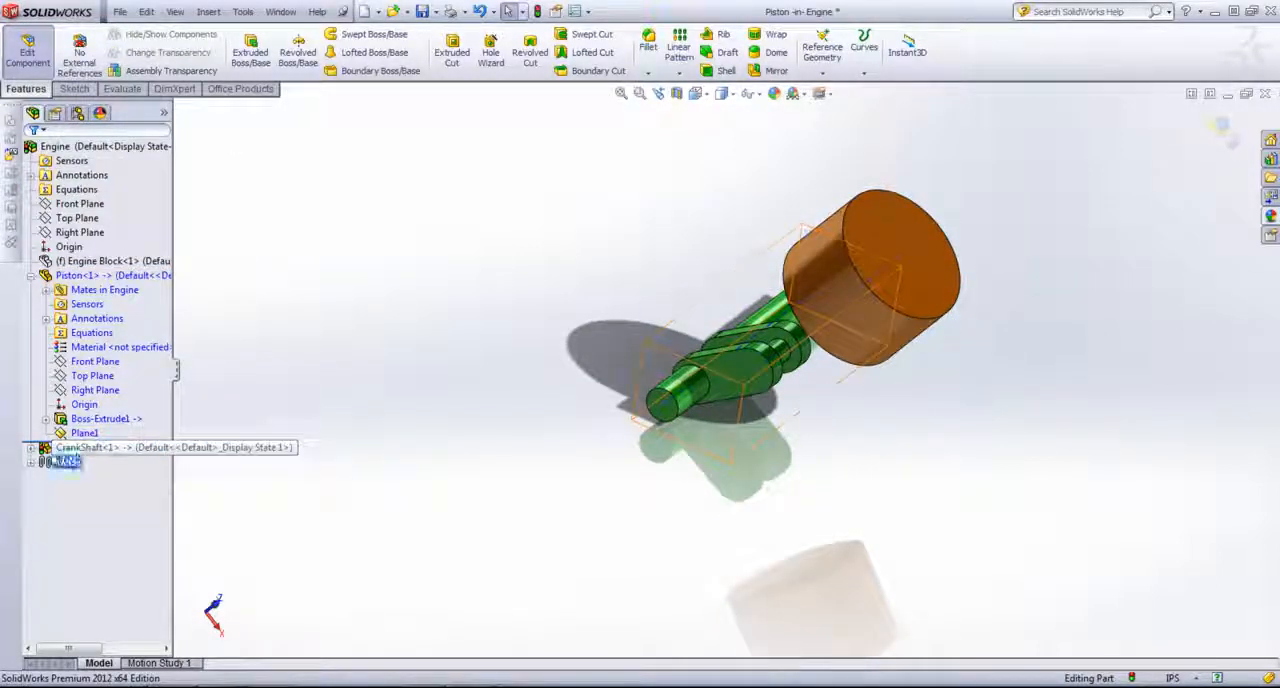
{"action": "left_click", "coordinate": [31, 448]}
{"action": "scroll", "coordinate": [88, 600], "scroll_direction": "down", "scroll_amount": 1}
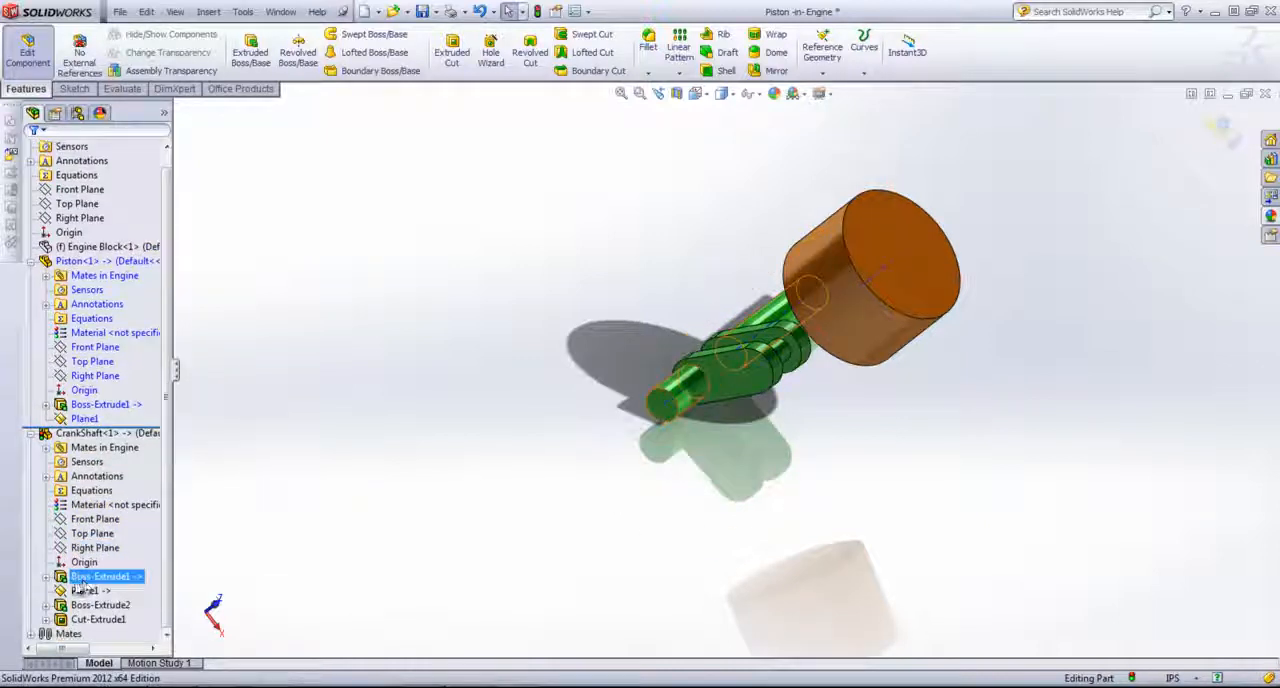
{"action": "left_click", "coordinate": [86, 592]}
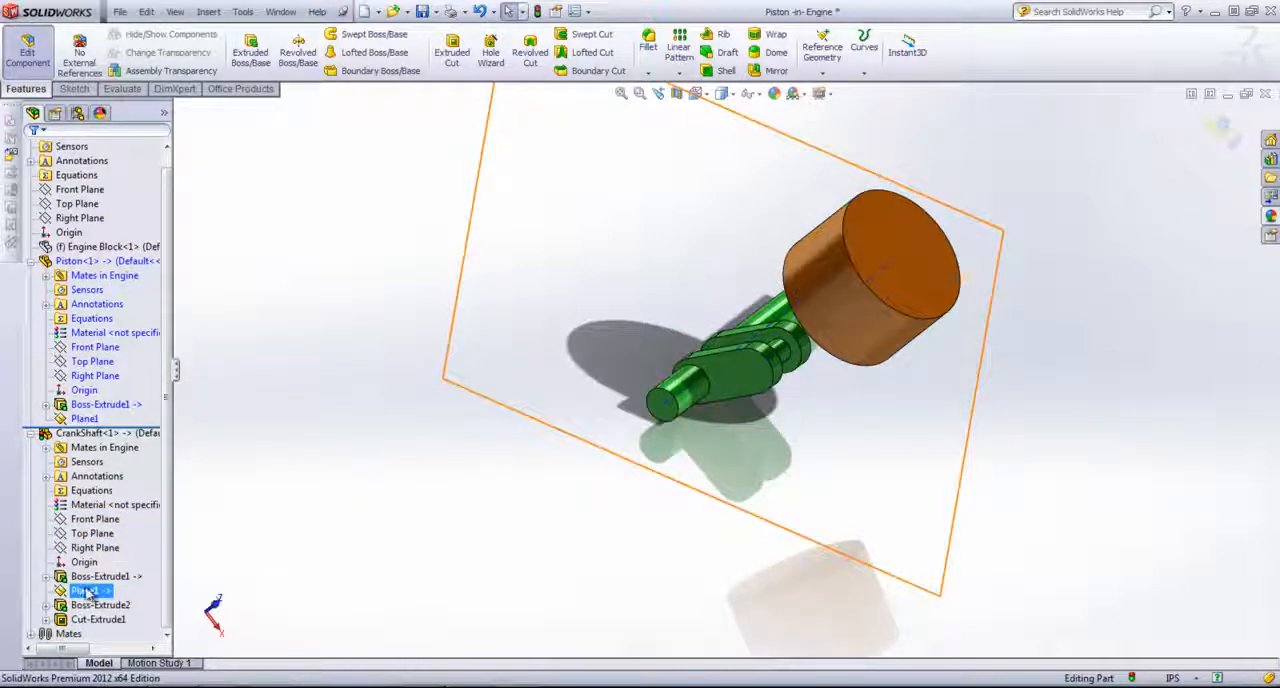
{"action": "left_click", "coordinate": [228, 461]}
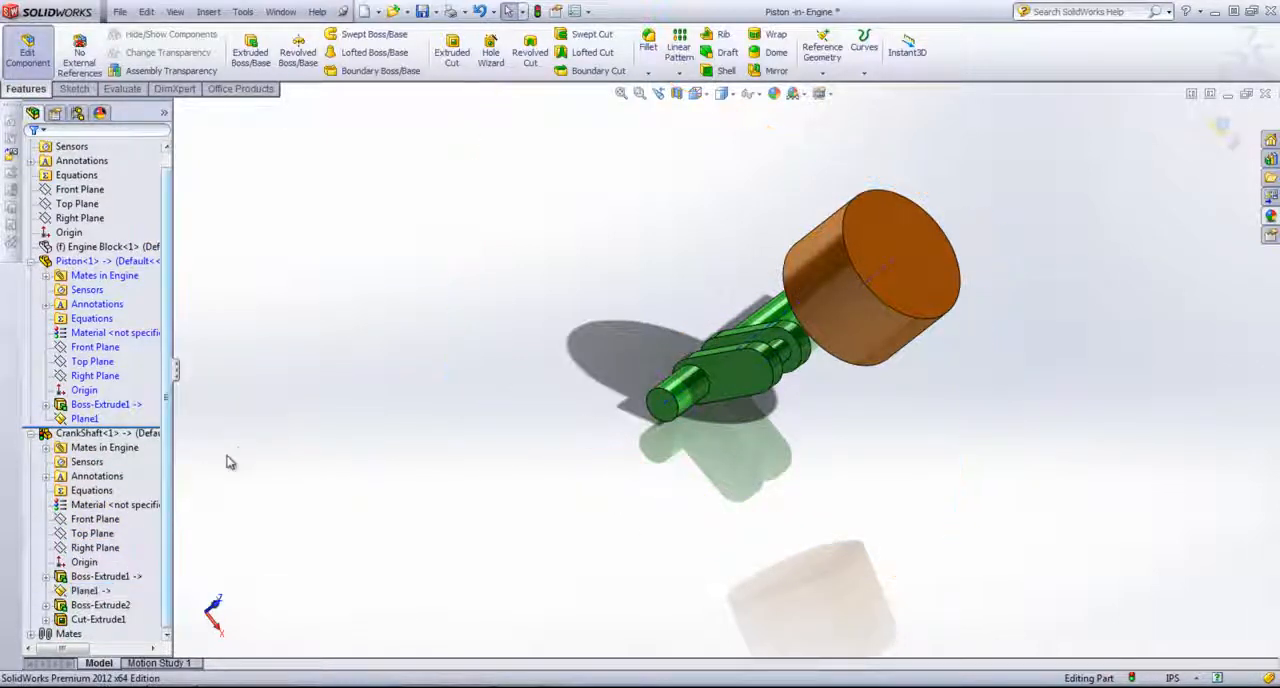
{"action": "left_click", "coordinate": [88, 591]}
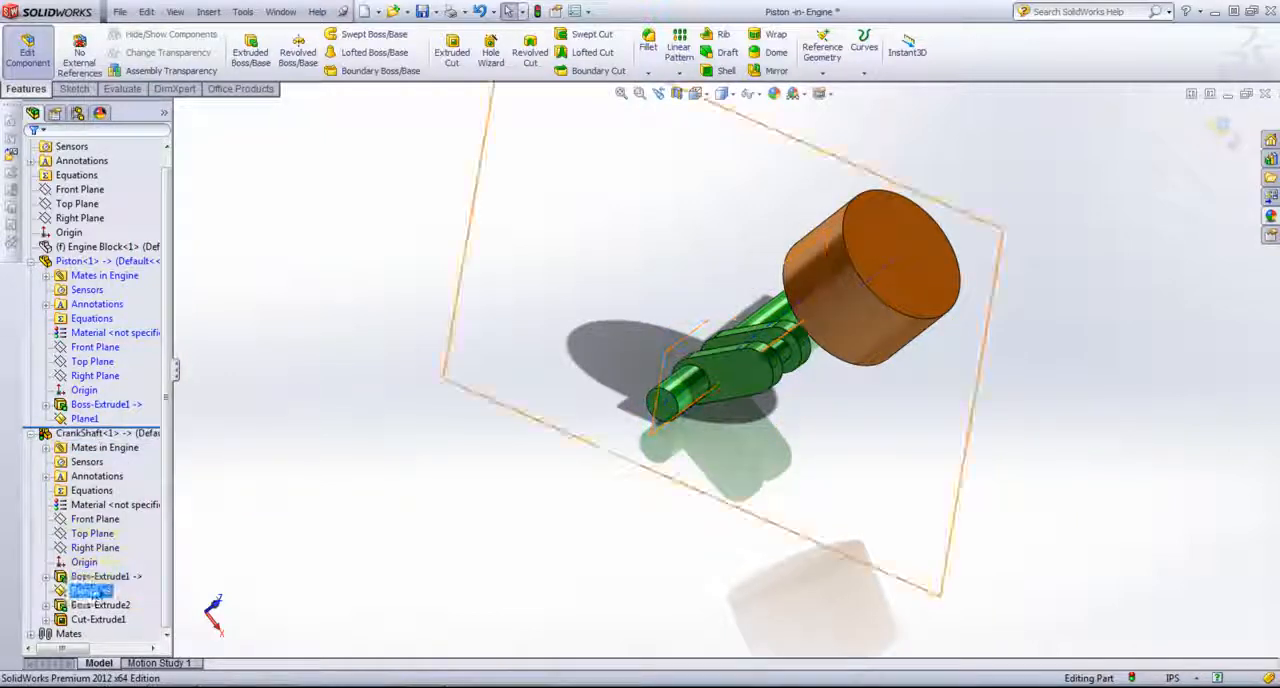
{"action": "left_click", "coordinate": [200, 456]}
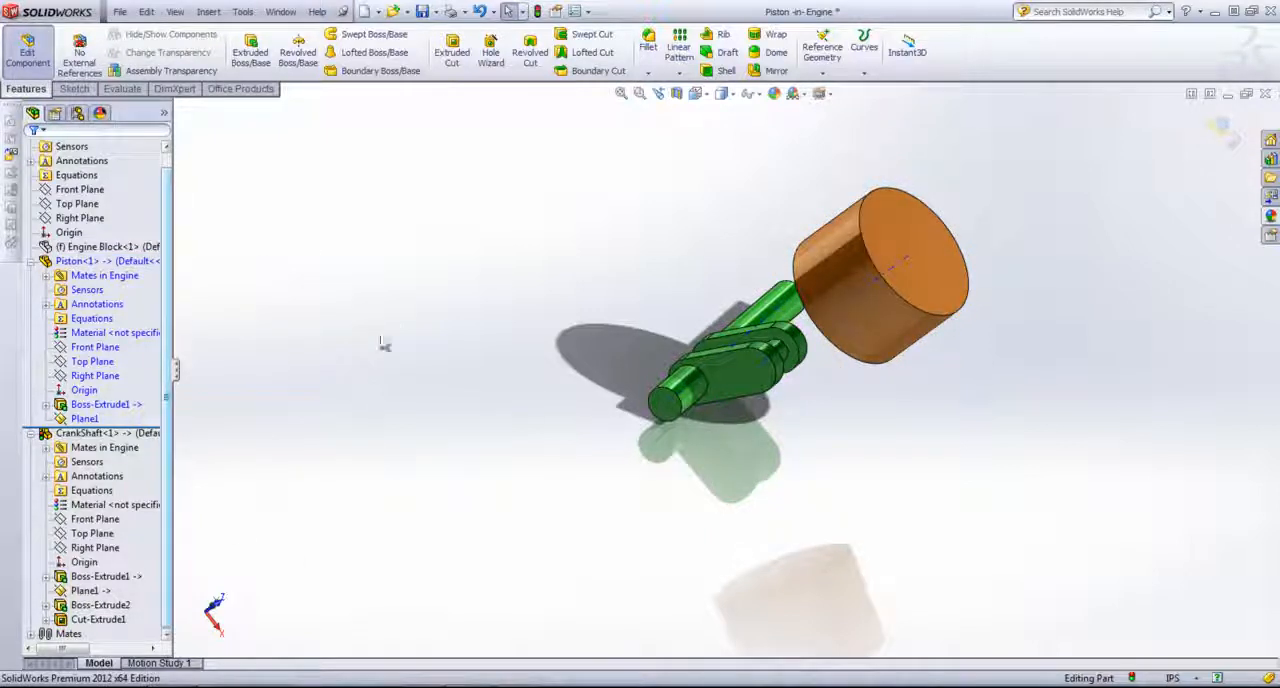
Step: On the piston's Plane1, sketch a 3 by 1 in rectangle covering the crankshaft-side half of the piston's profile across its full width
{"action": "left_click", "coordinate": [84, 418]}
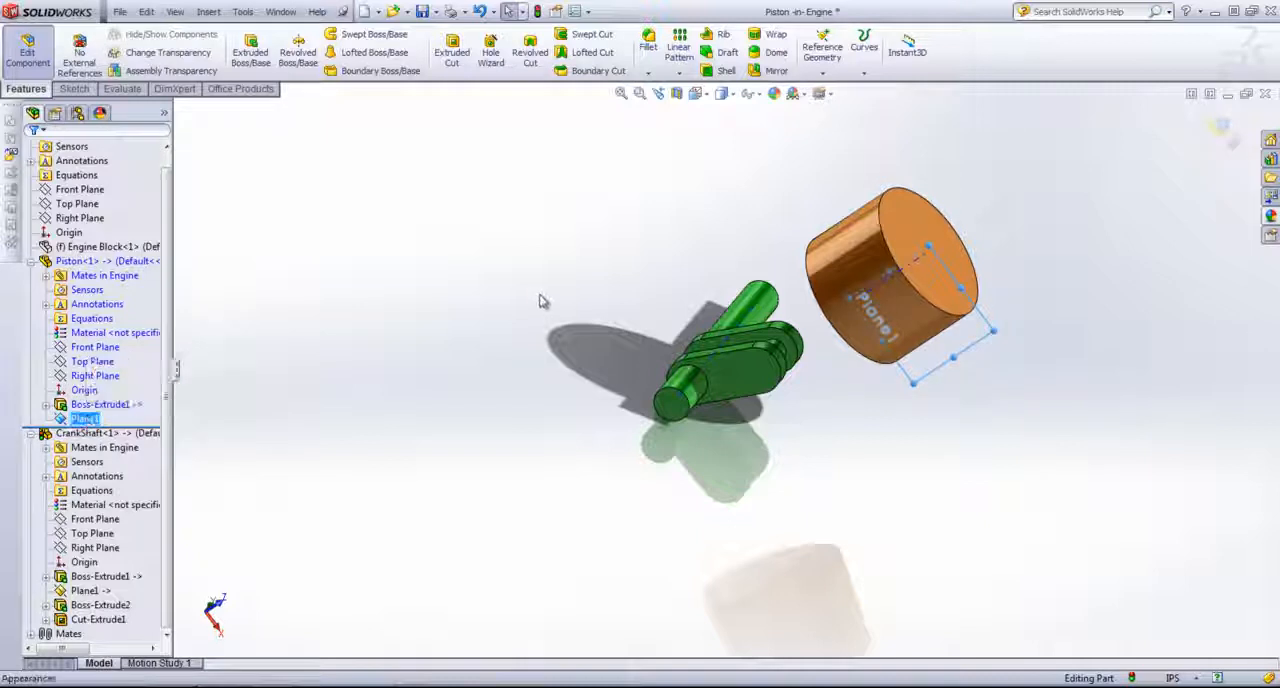
{"action": "left_click", "coordinate": [74, 88]}
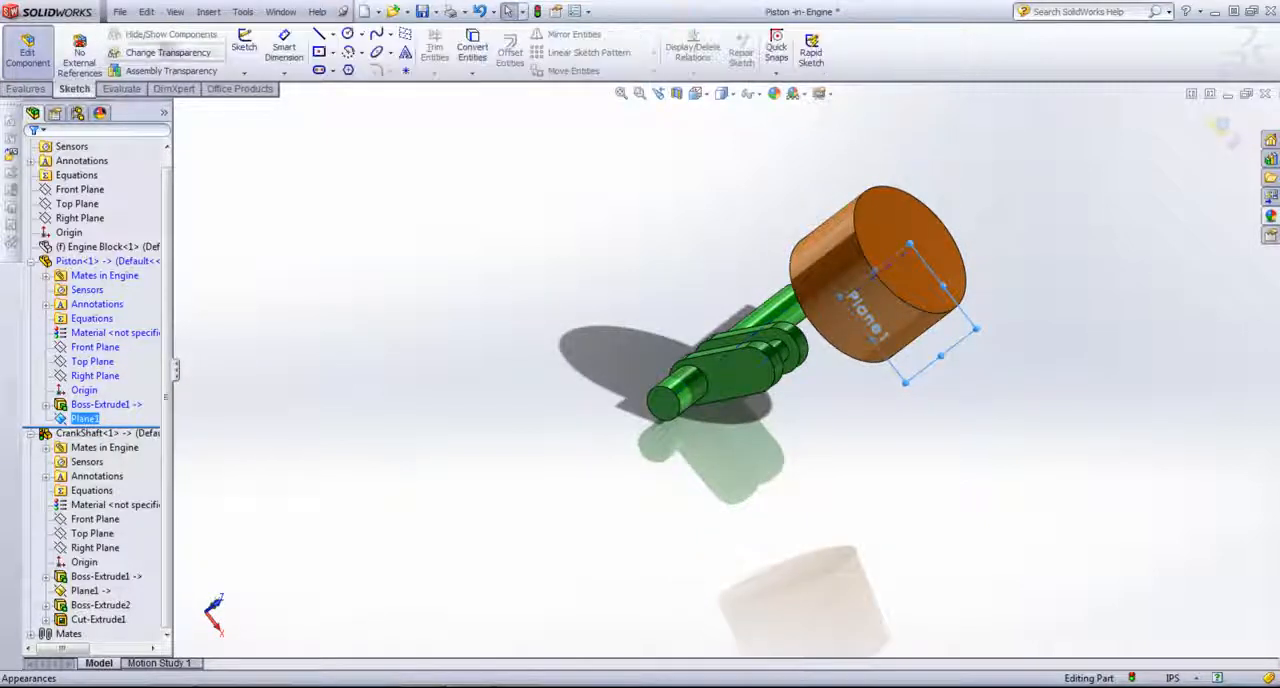
{"action": "left_click", "coordinate": [244, 46]}
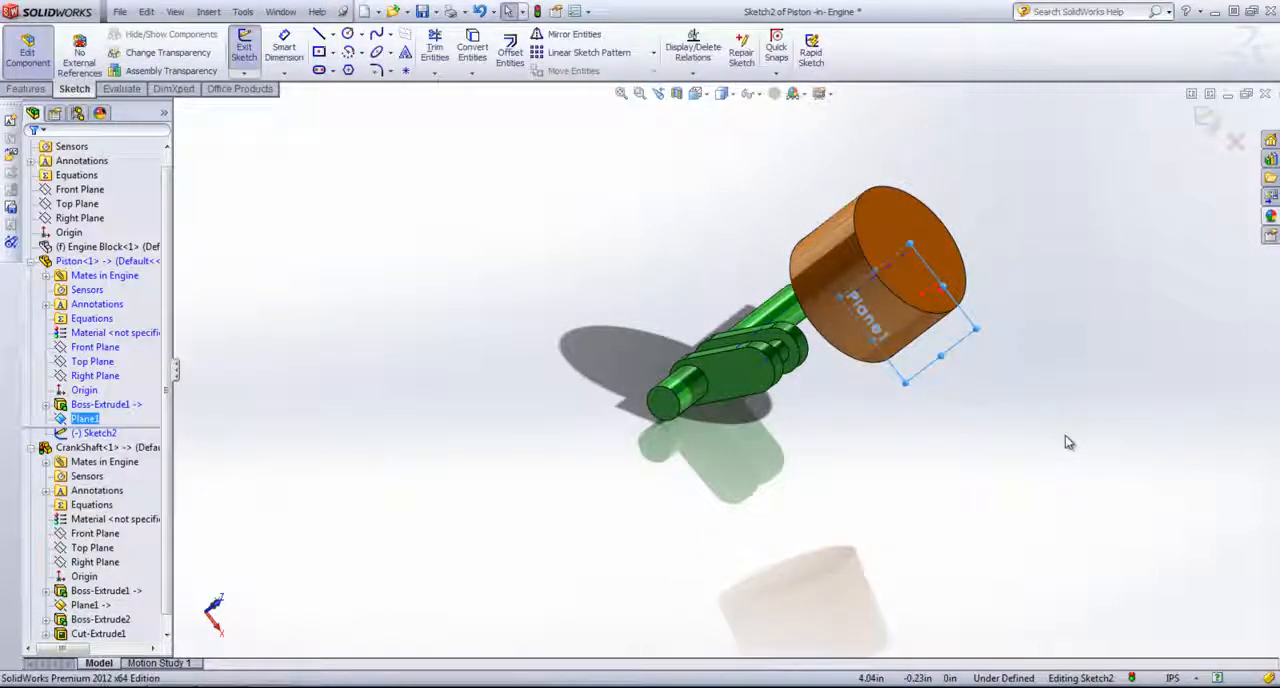
{"action": "key", "text": "space"}
{"action": "left_click", "coordinate": [1095, 488]}
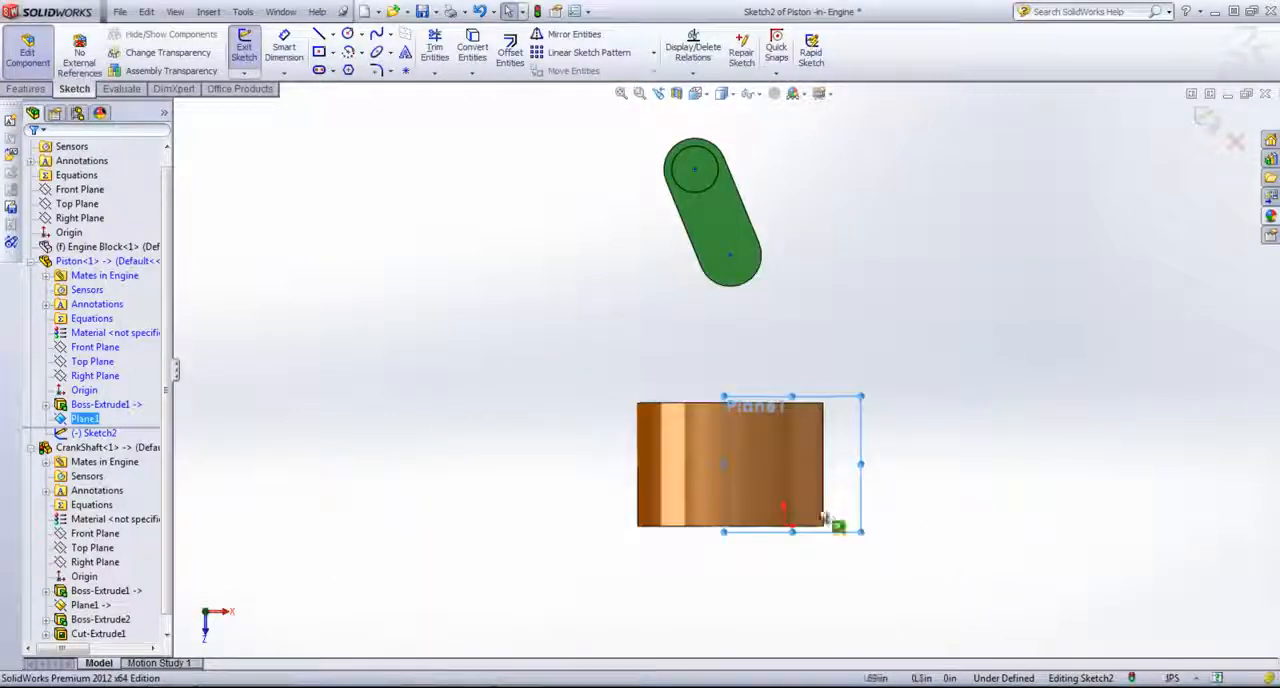
{"action": "left_click", "coordinate": [333, 52]}
{"action": "left_click", "coordinate": [375, 66]}
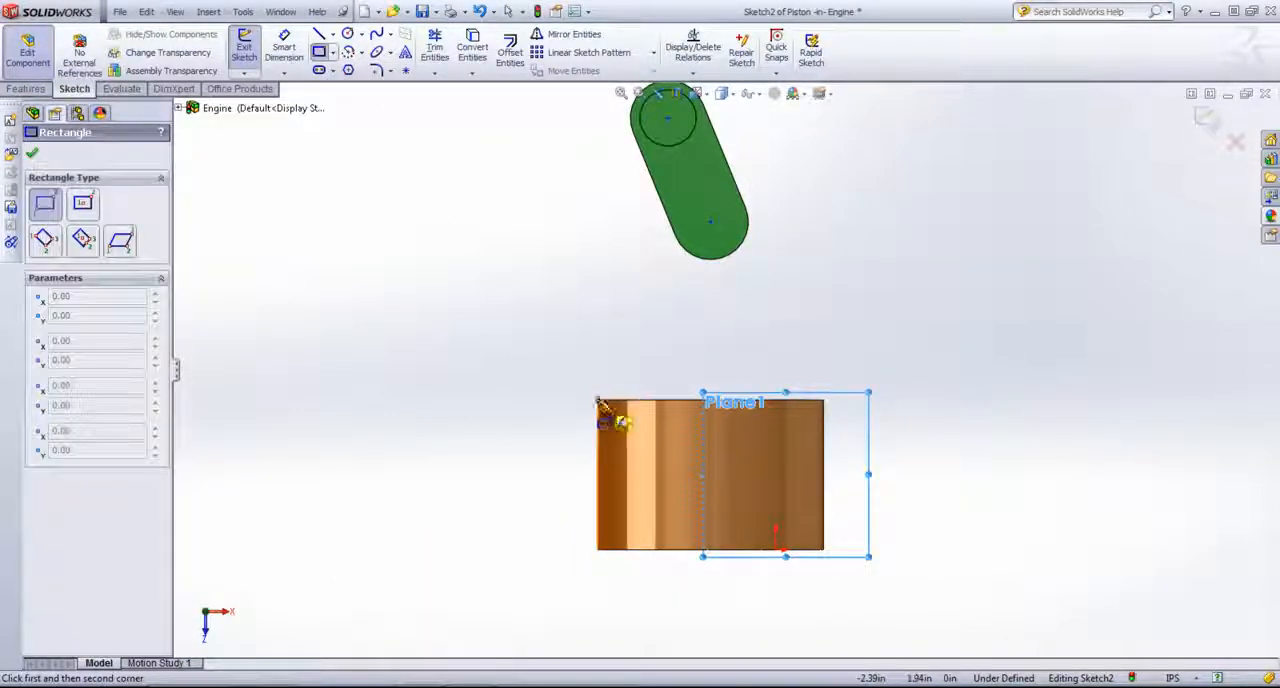
{"action": "left_click", "coordinate": [597, 400]}
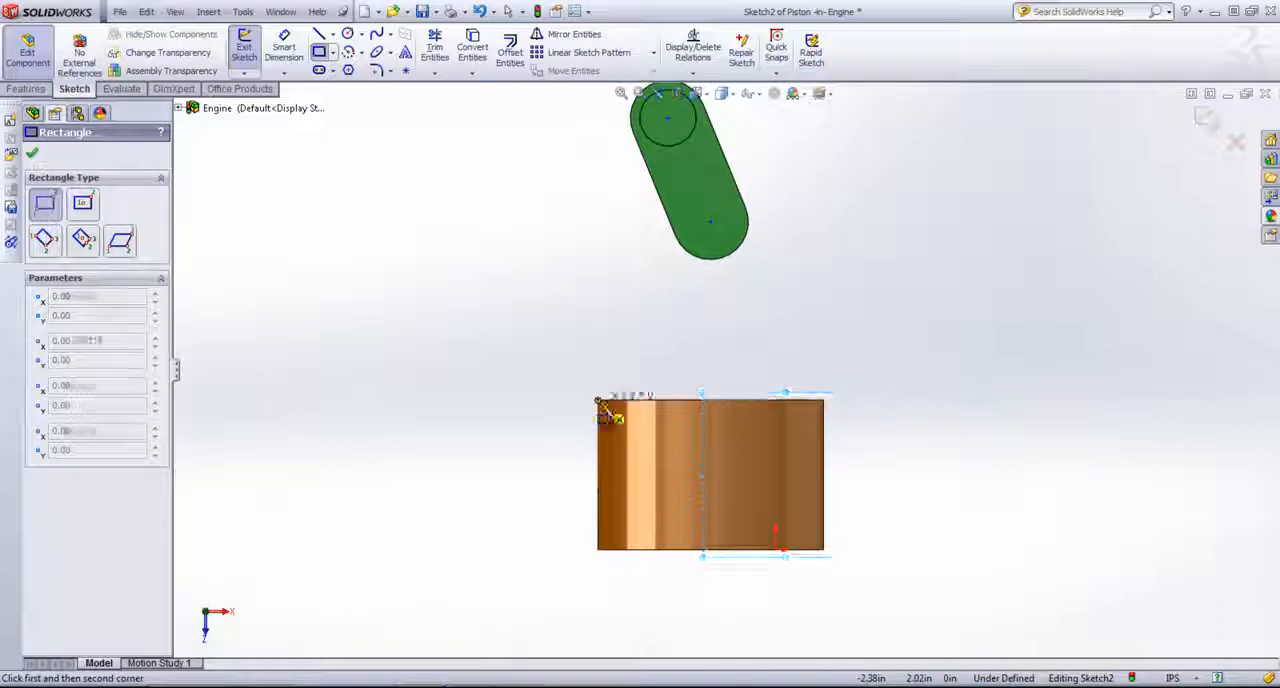
{"action": "left_click", "coordinate": [824, 476]}
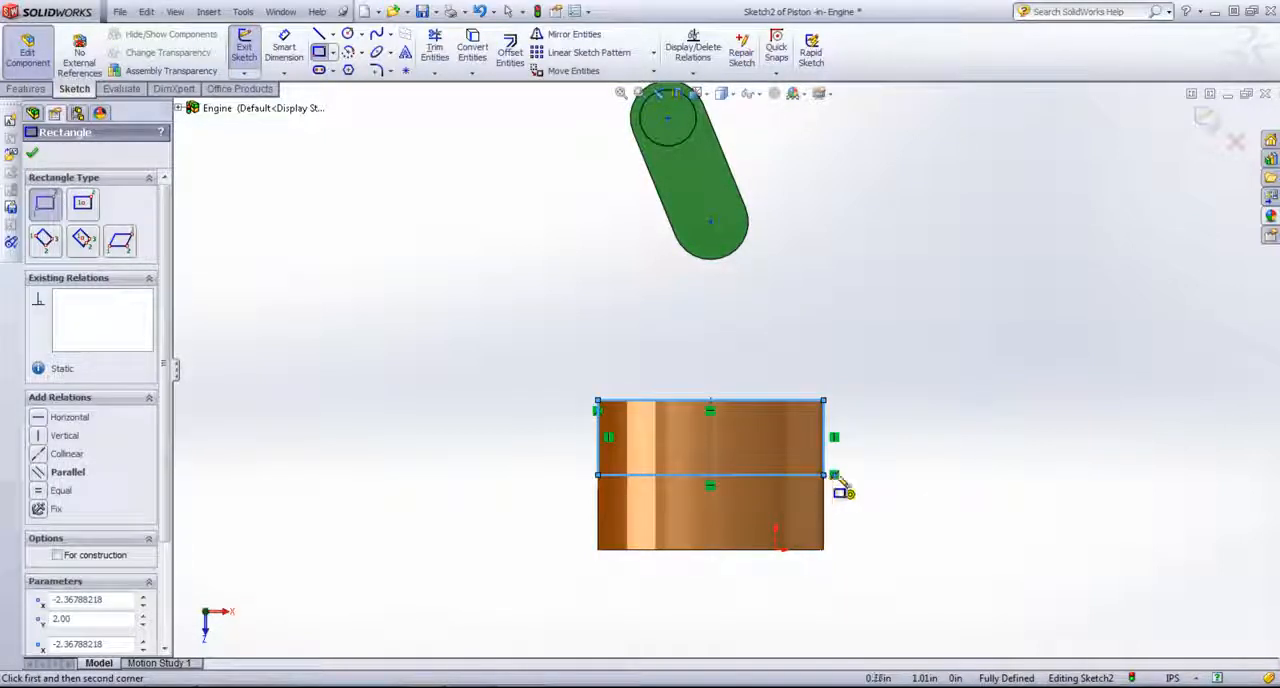
{"action": "right_click", "coordinate": [892, 305]}
{"action": "left_click", "coordinate": [929, 97]}
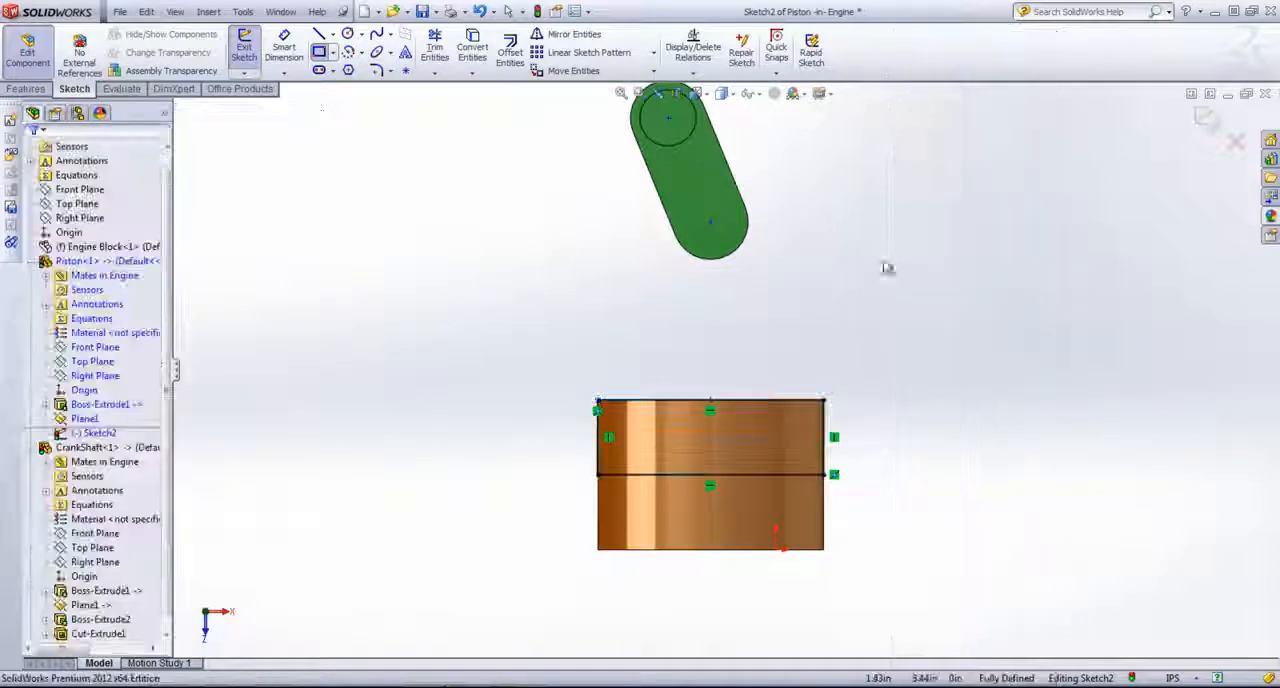
Step: Sketch a circle about 0.49 in in diameter inside the rectangle, centred on the piston's centreline
{"action": "left_click", "coordinate": [348, 34]}
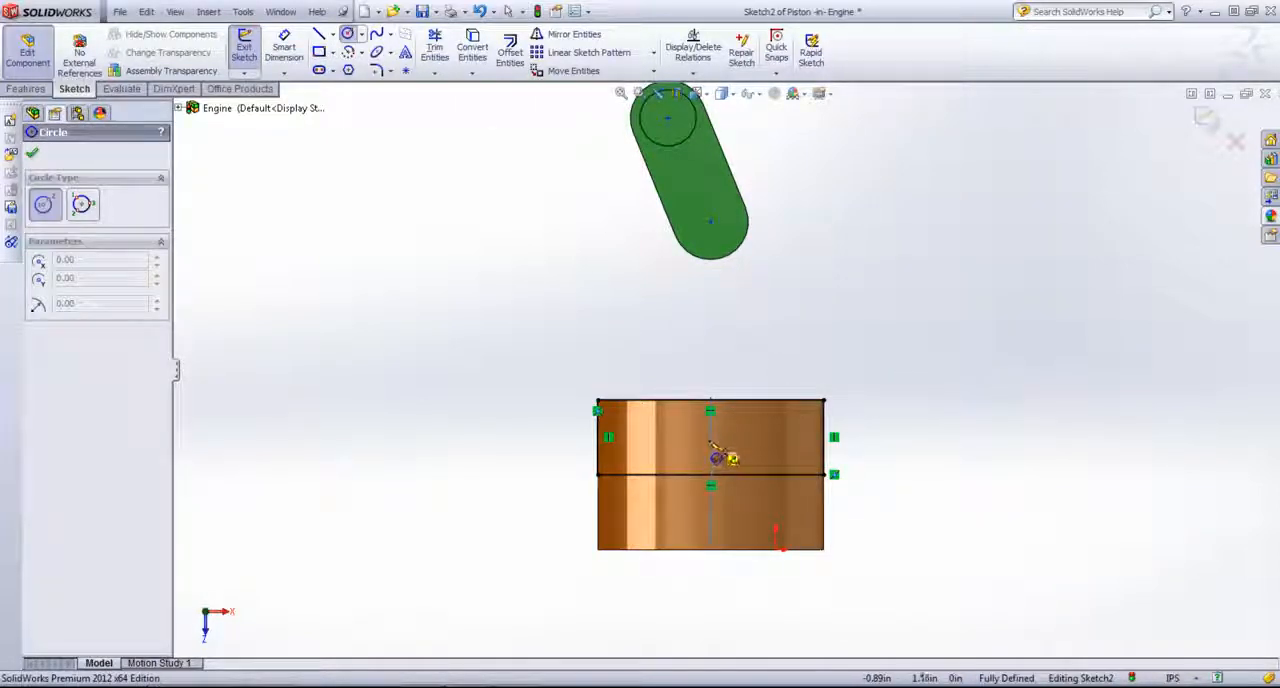
{"action": "left_click", "coordinate": [716, 455]}
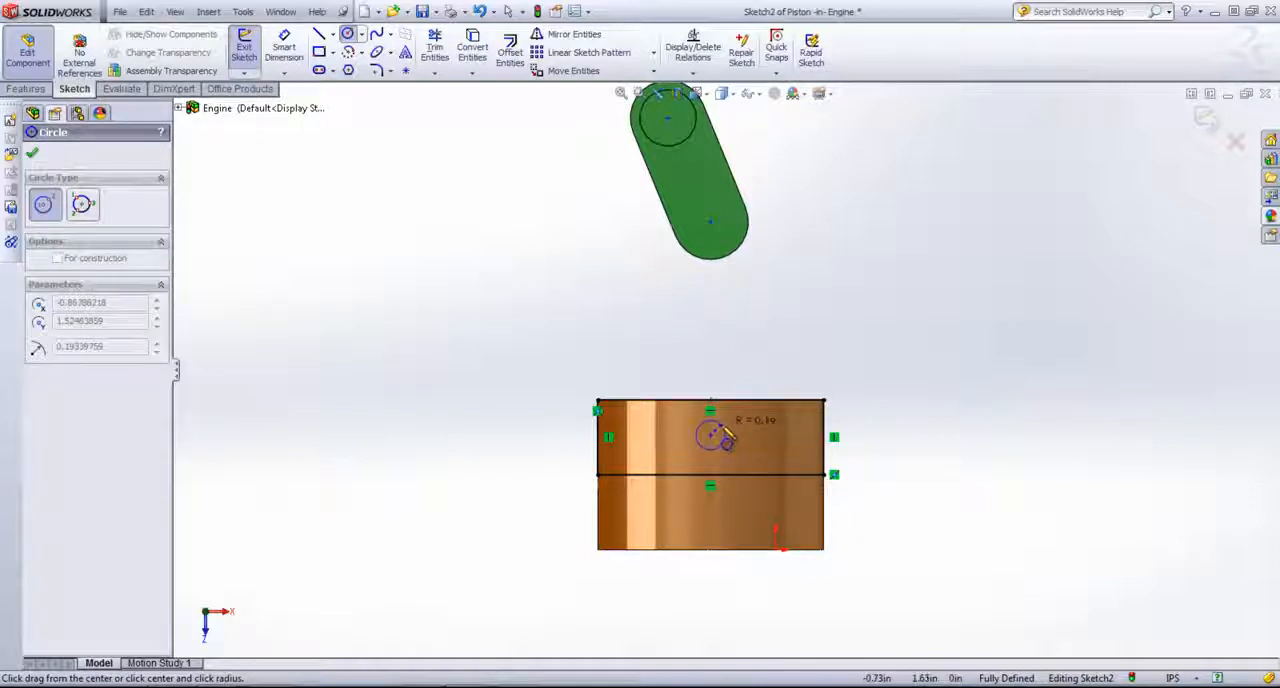
{"action": "left_click", "coordinate": [728, 436]}
{"action": "right_click", "coordinate": [822, 320]}
{"action": "left_click", "coordinate": [857, 114]}
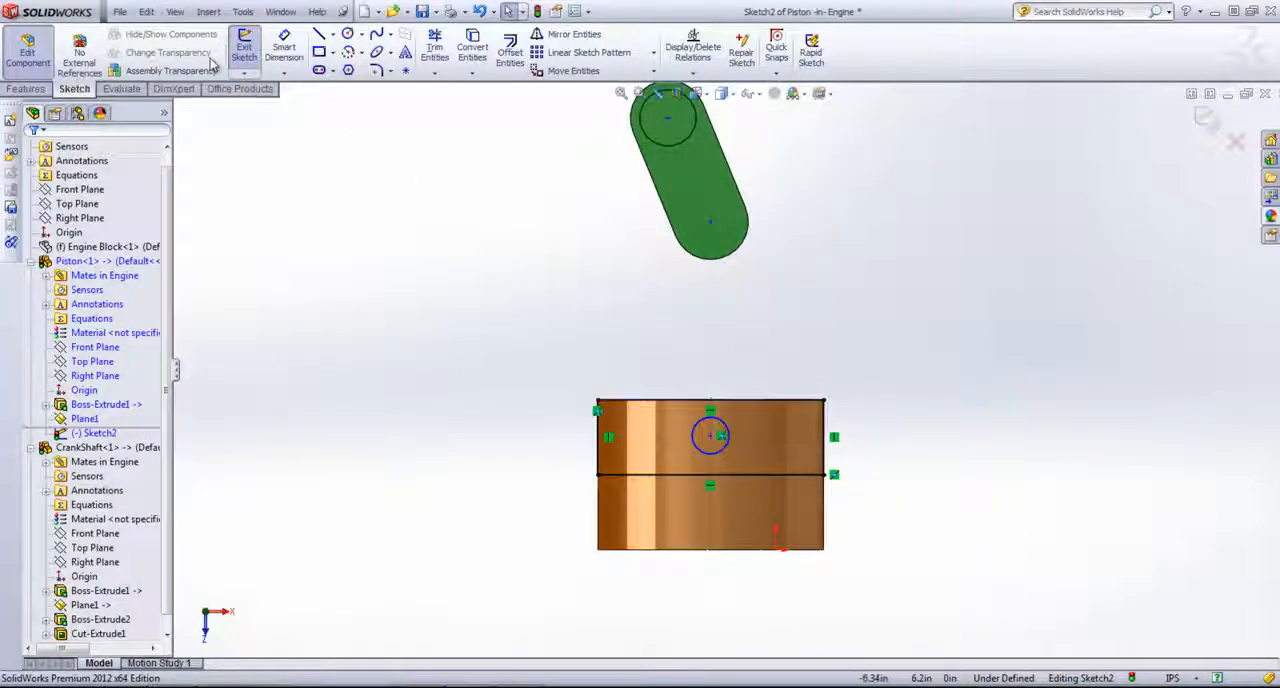
Step: Dimension the circle's diameter as 0.5 in and its centre 0.5 in from the rectangle edge on the piston's crankshaft-side face
{"action": "left_click", "coordinate": [291, 50]}
{"action": "left_click", "coordinate": [724, 444]}
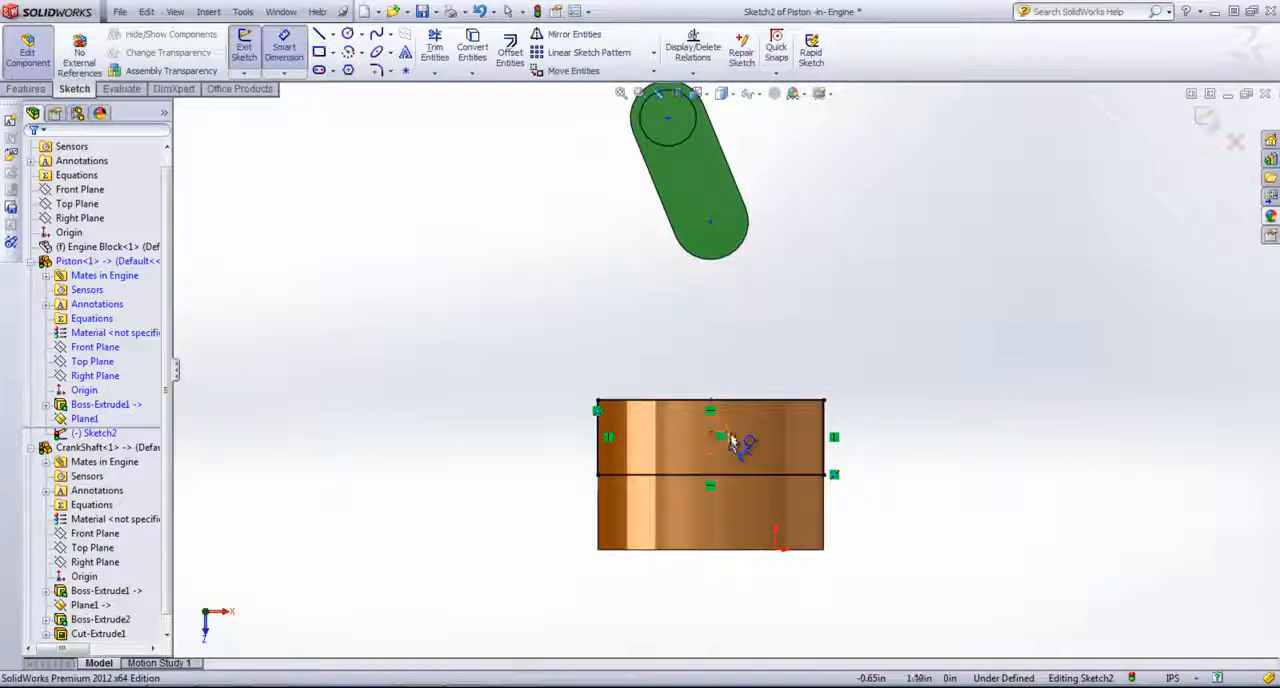
{"action": "left_click", "coordinate": [975, 422]}
{"action": "type", "text": "0.5"}
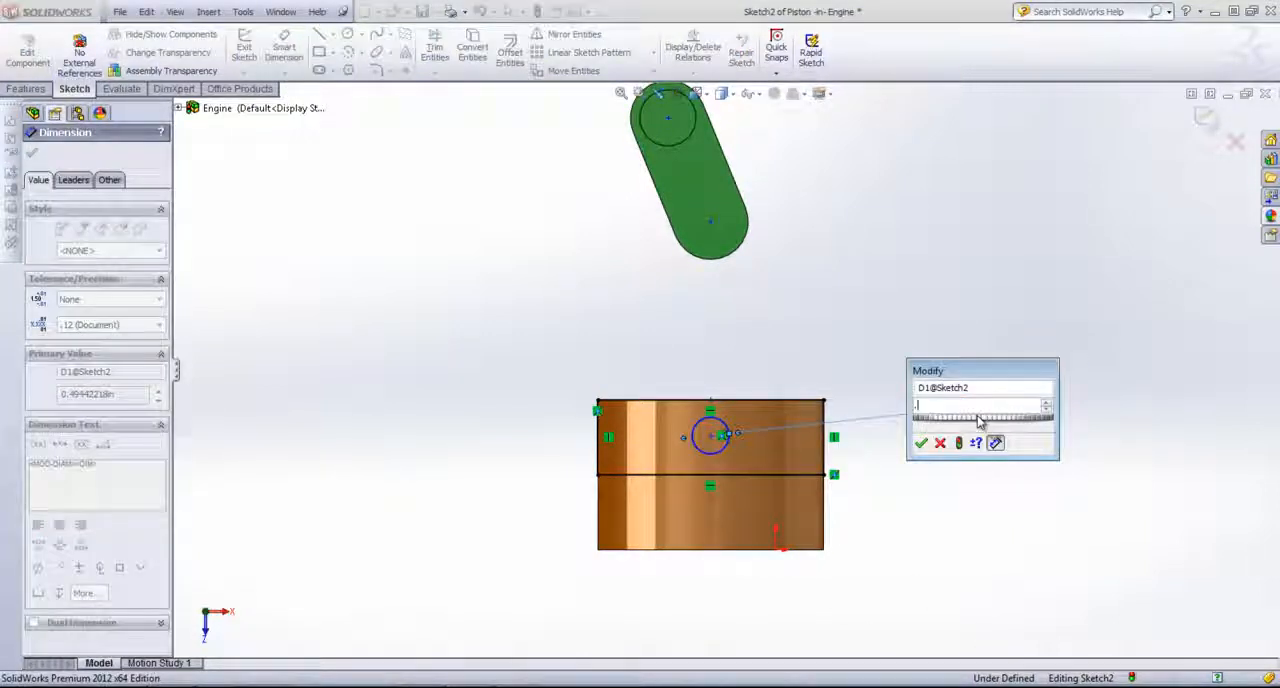
{"action": "key", "text": "Return"}
{"action": "left_click", "coordinate": [712, 436]}
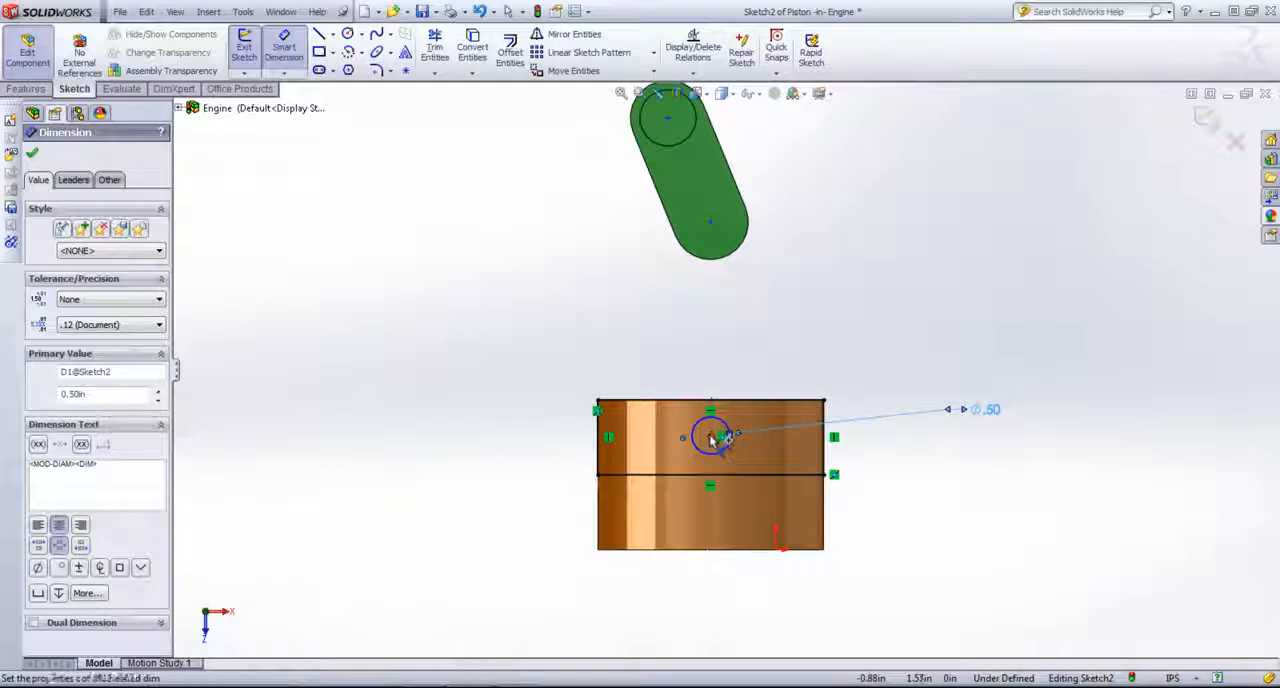
{"action": "left_click", "coordinate": [750, 401]}
{"action": "left_click", "coordinate": [921, 440]}
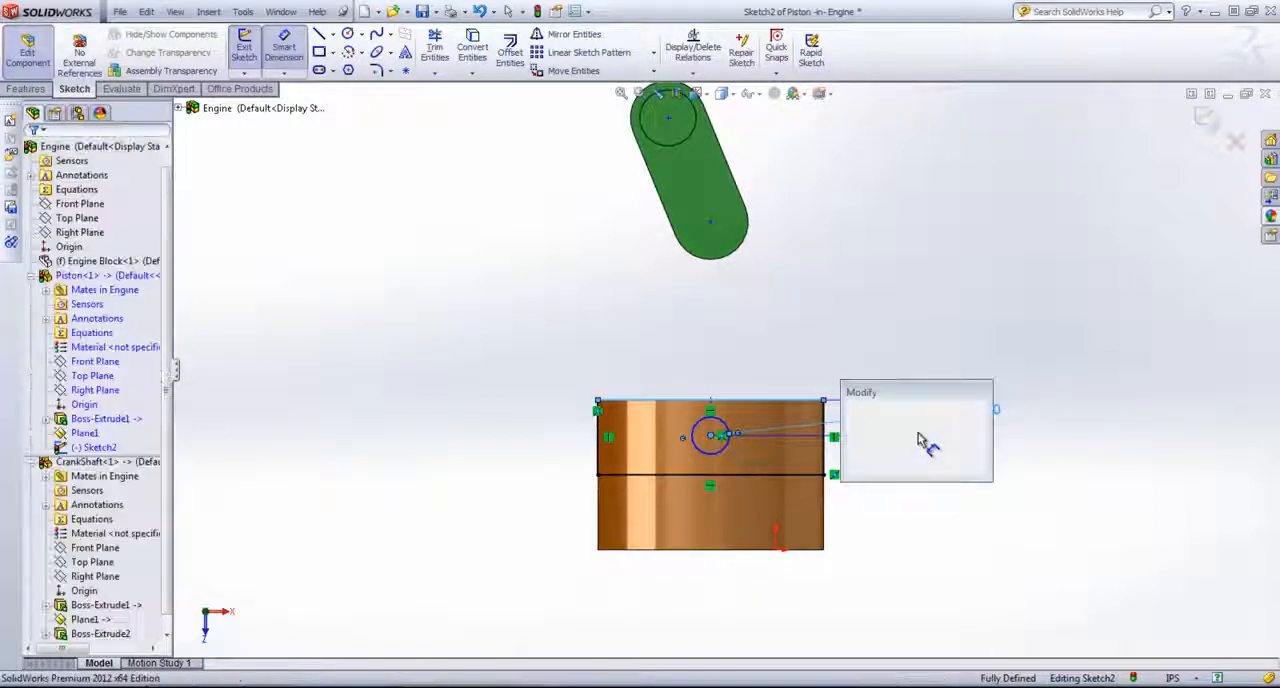
{"action": "type", "text": ".5"}
{"action": "key", "text": "Return"}
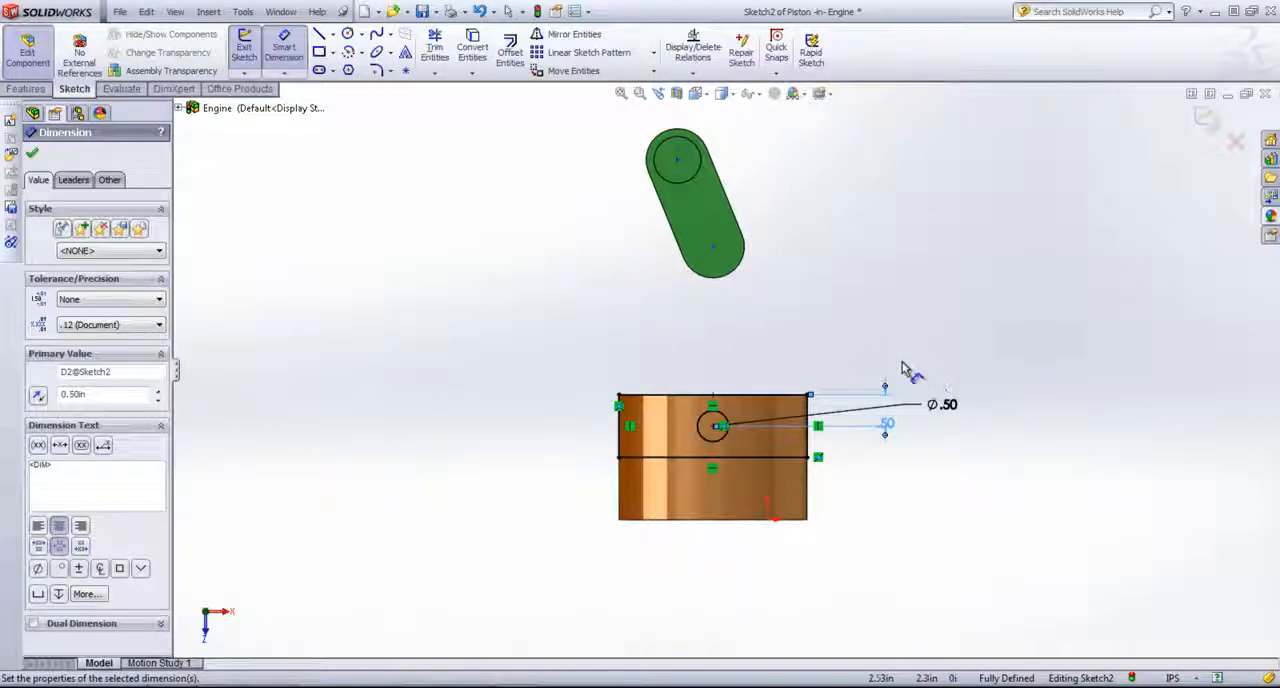
Step: Cut-extrude the rectangle and circle sketch by 1.00 in with a Mid Plane end condition to slot the piston
{"action": "middle_click_drag", "start_coordinate": [776, 292], "coordinate": [829, 337]}
{"action": "left_click", "coordinate": [26, 88]}
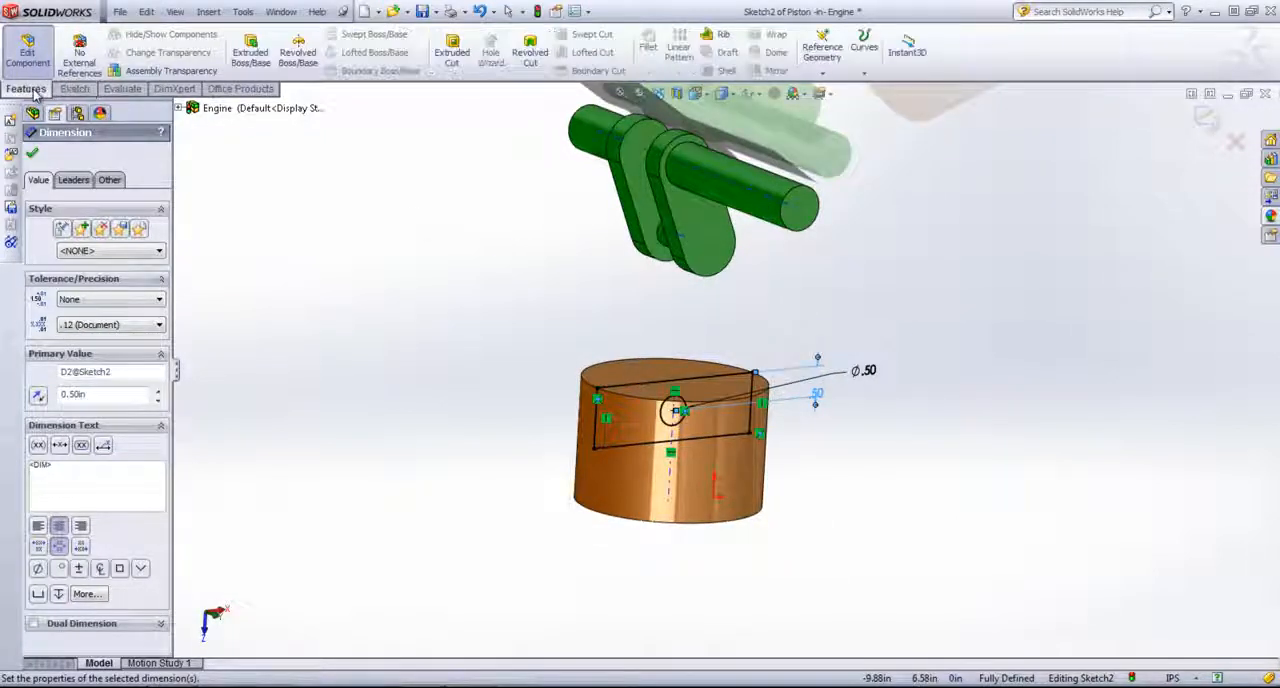
{"action": "left_click", "coordinate": [452, 48]}
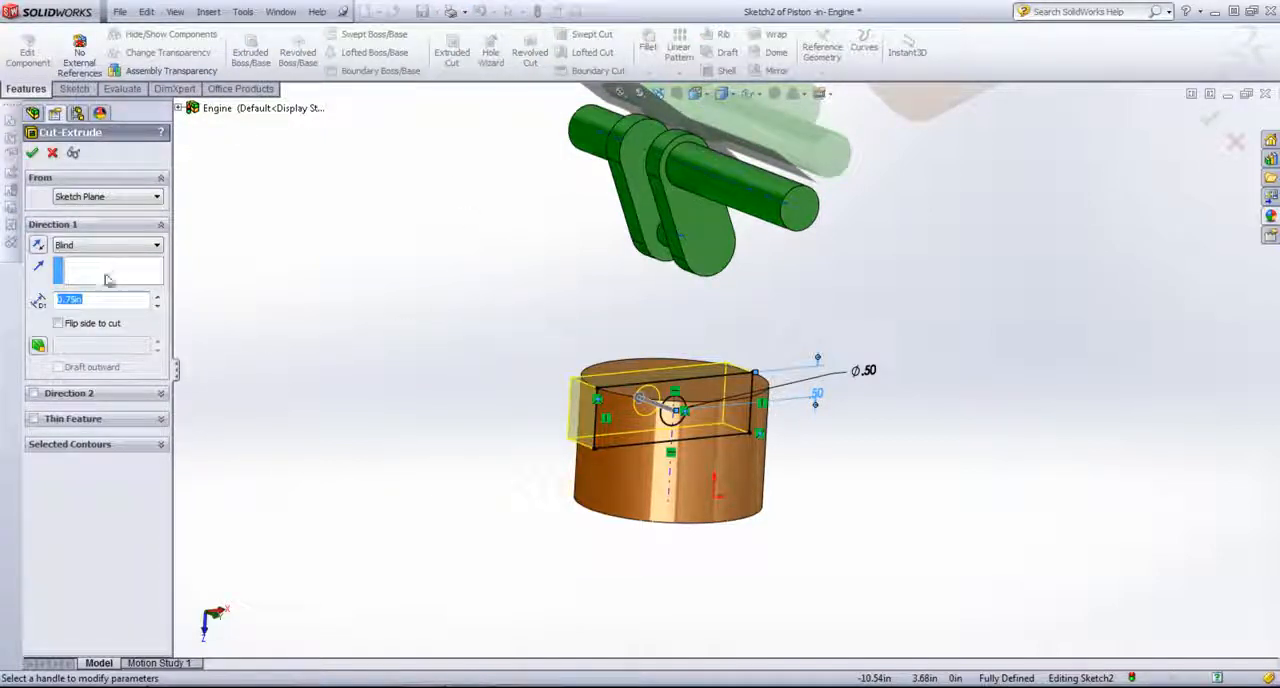
{"action": "left_click", "coordinate": [110, 245]}
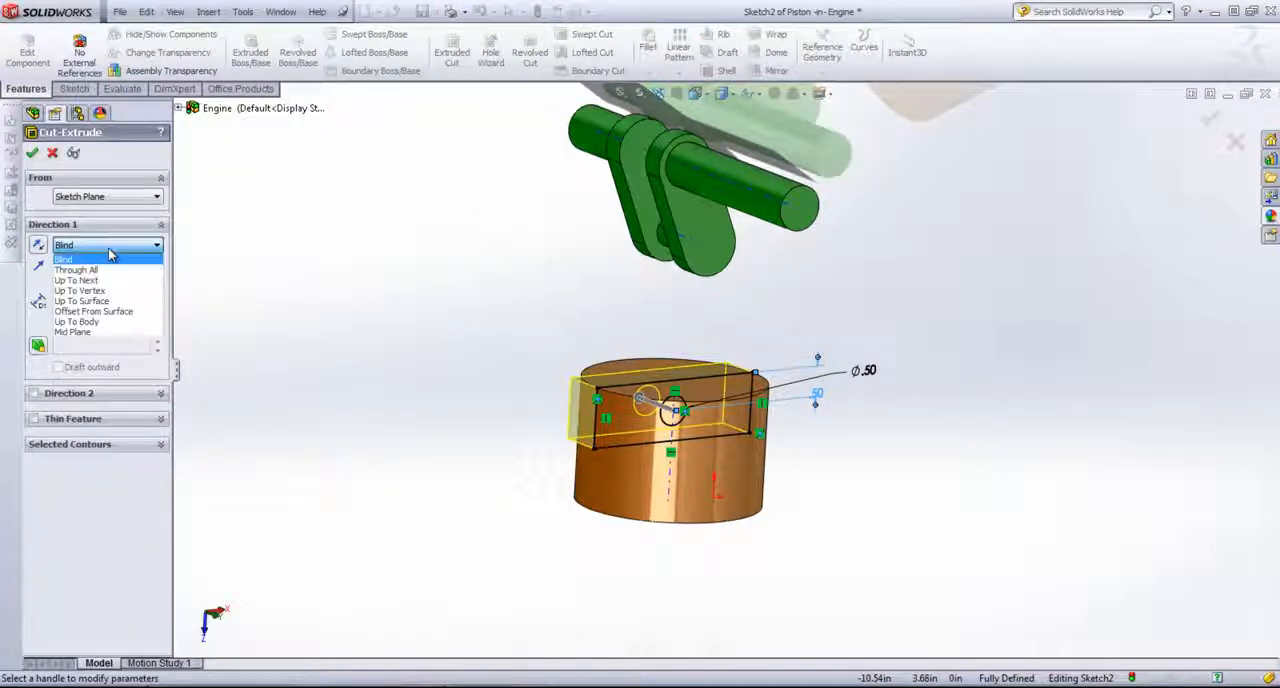
{"action": "left_click", "coordinate": [90, 333]}
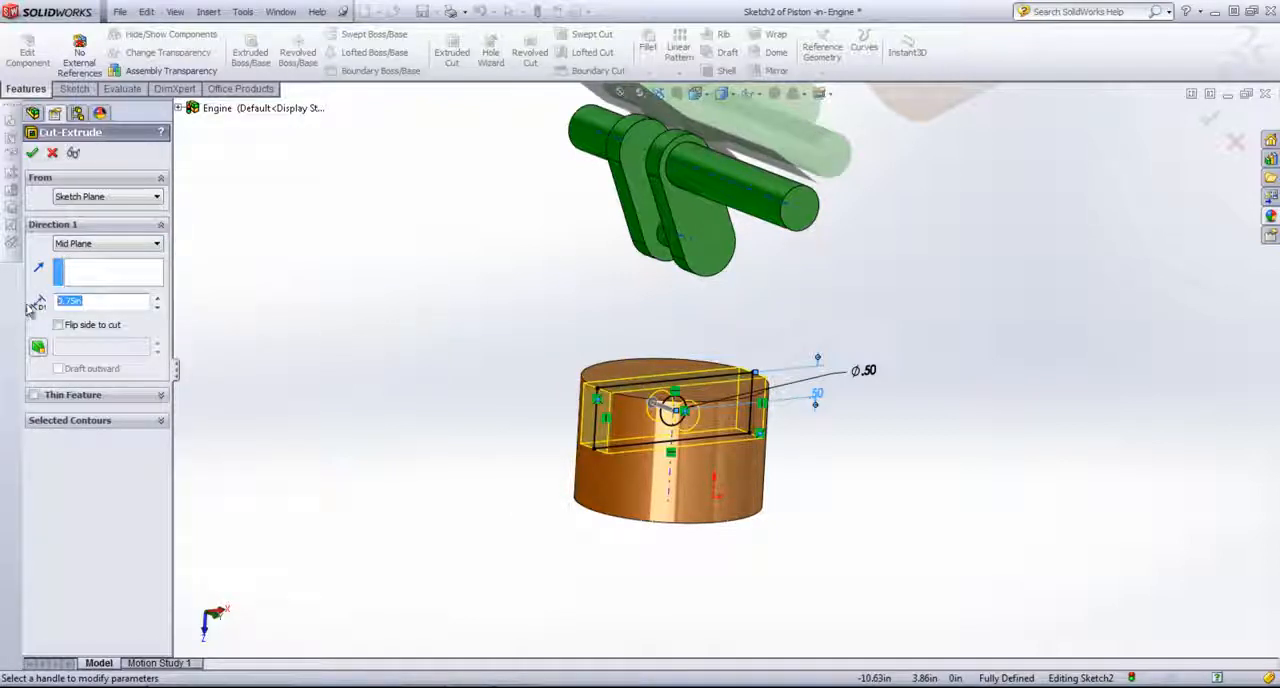
{"action": "key", "text": "Return"}
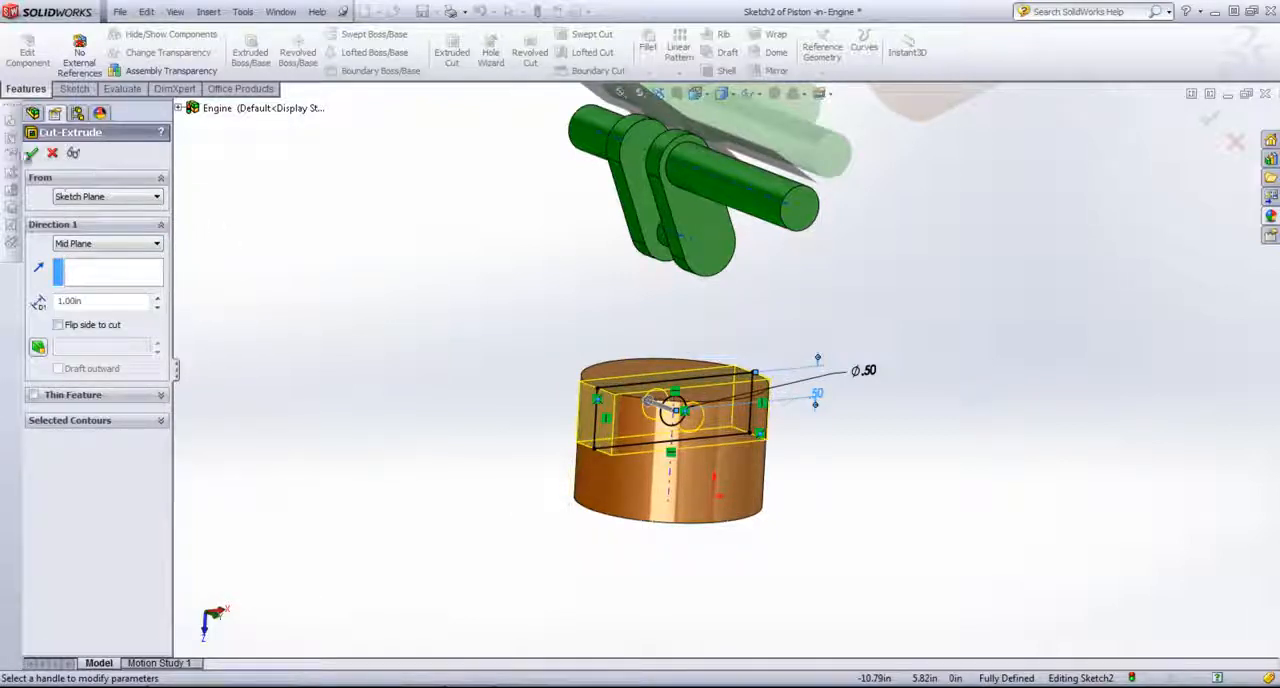
{"action": "left_click", "coordinate": [31, 153]}
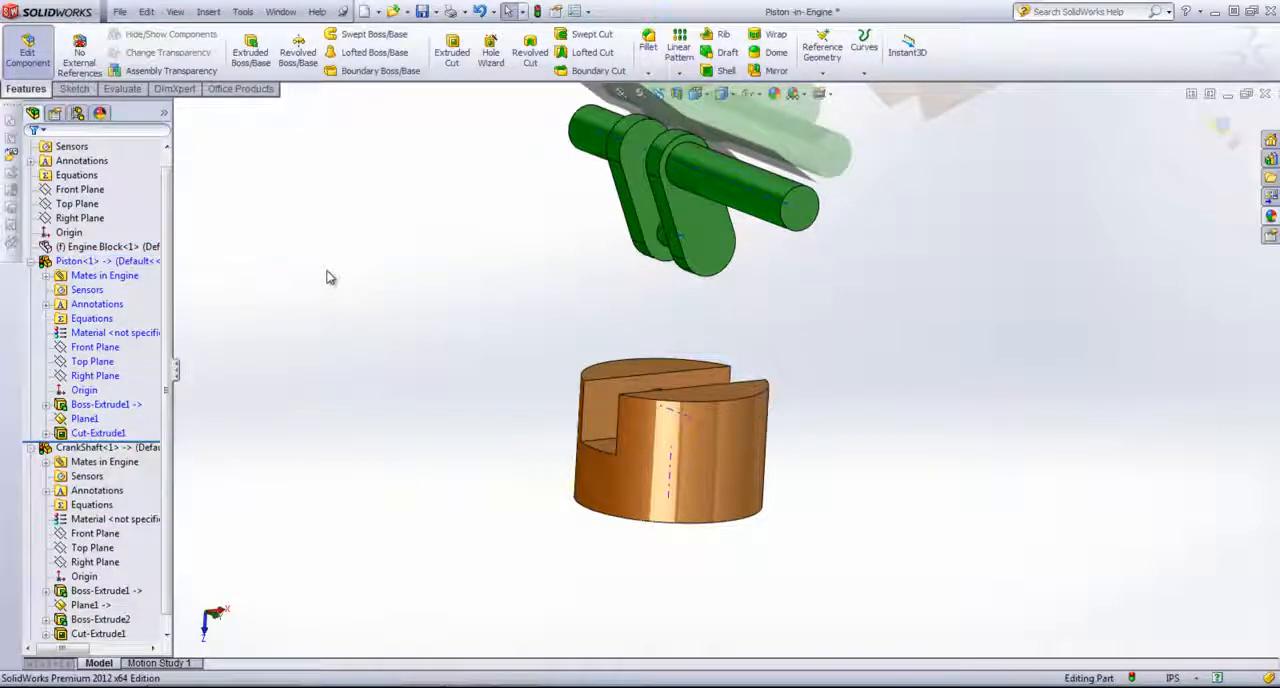
Step: Reuse Sketch2 with only the circle contour to cut a pin hole Through All in both directions of the piston
{"action": "left_click", "coordinate": [45, 433]}
{"action": "left_click", "coordinate": [100, 447]}
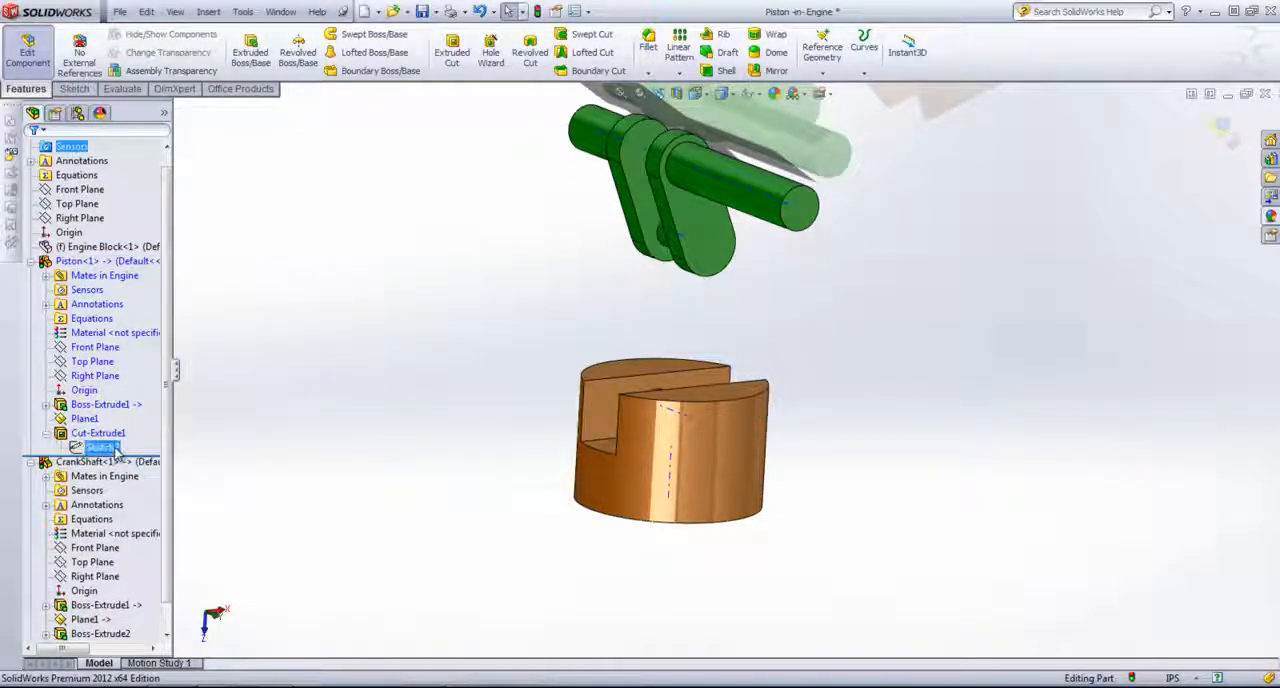
{"action": "left_click", "coordinate": [452, 50]}
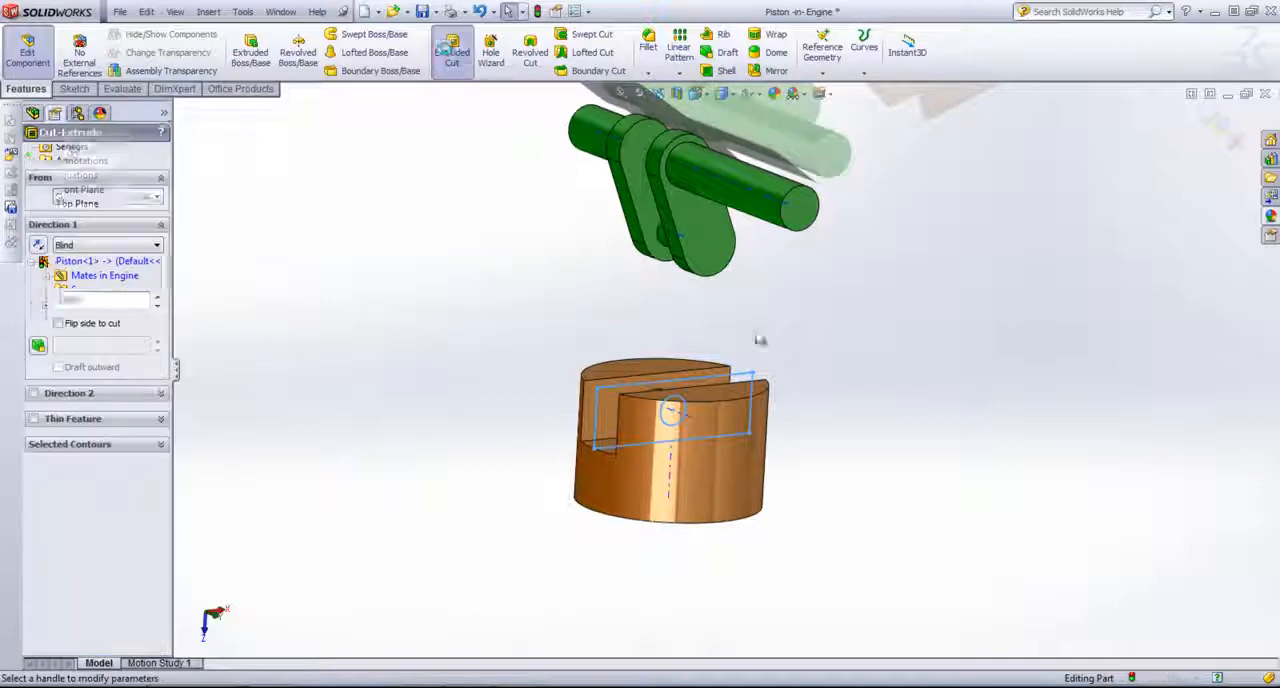
{"action": "left_click", "coordinate": [85, 446]}
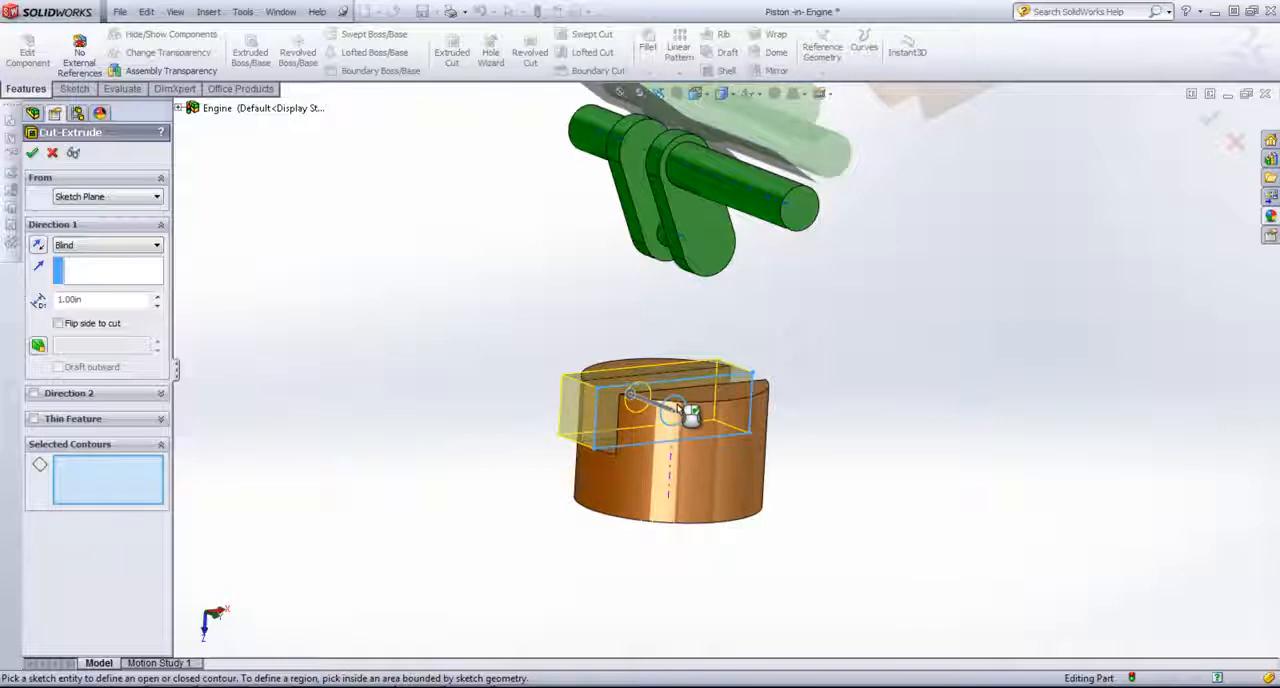
{"action": "left_click", "coordinate": [676, 408]}
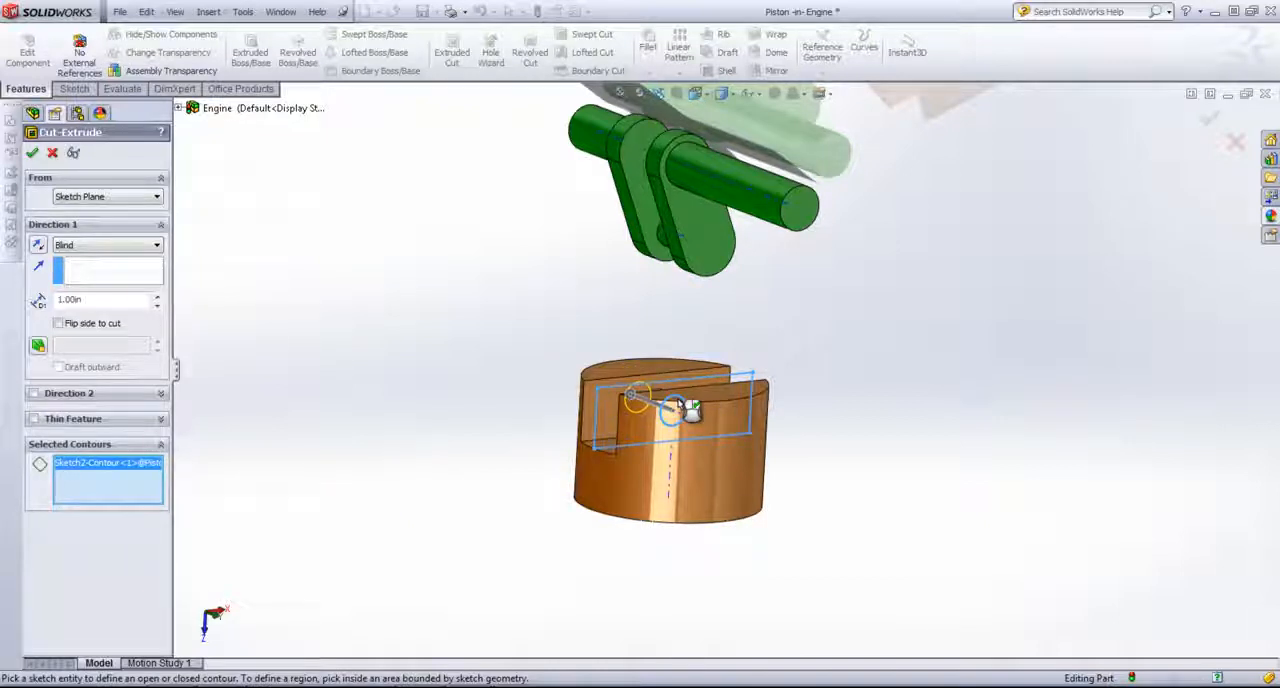
{"action": "left_click", "coordinate": [80, 245]}
{"action": "left_click", "coordinate": [88, 266]}
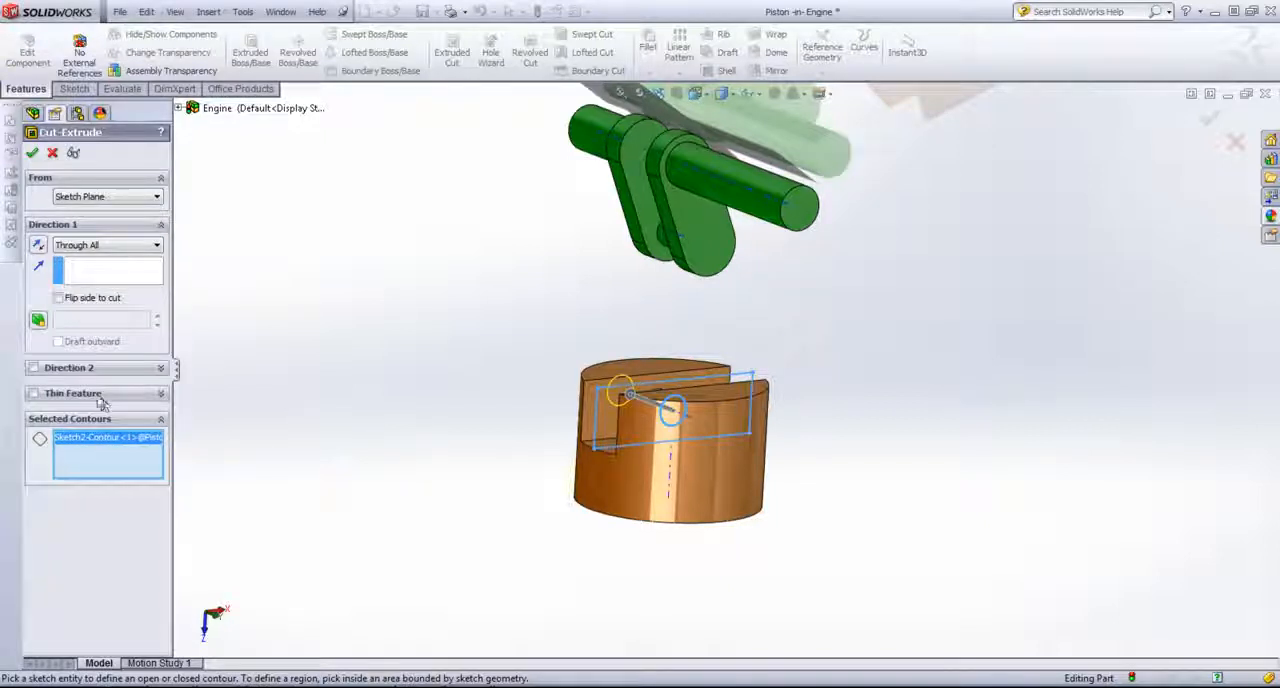
{"action": "left_click", "coordinate": [88, 369]}
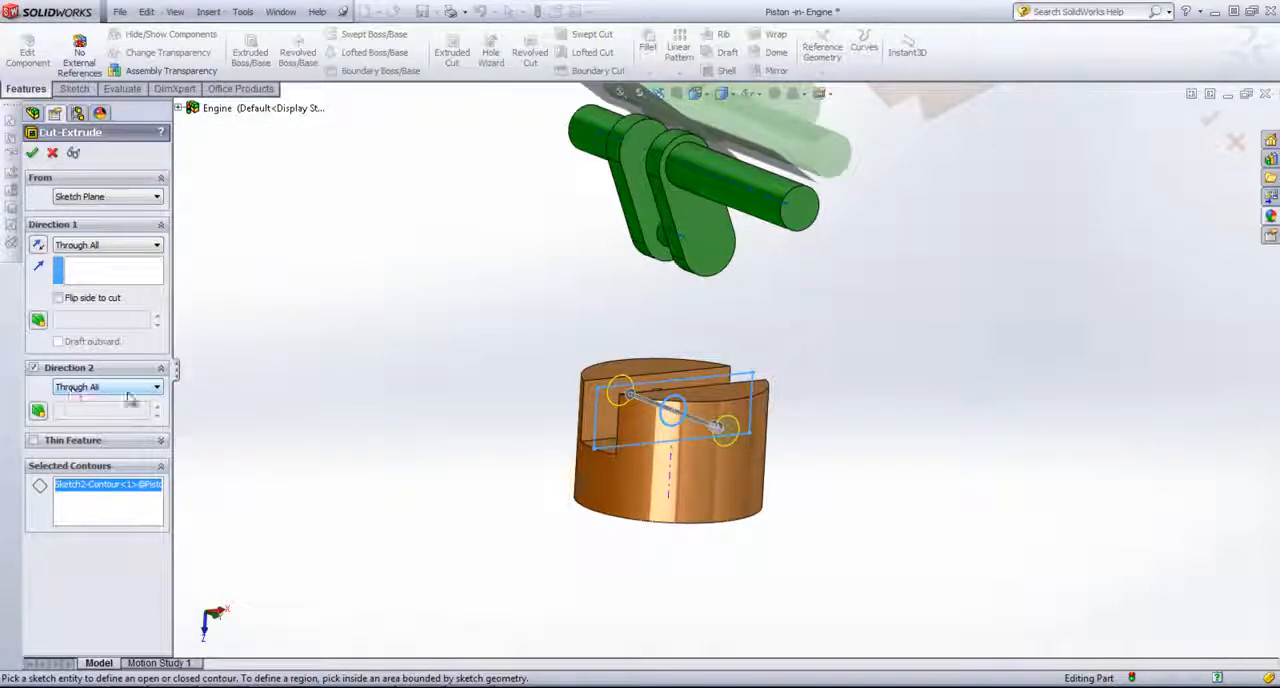
{"action": "left_click", "coordinate": [33, 153]}
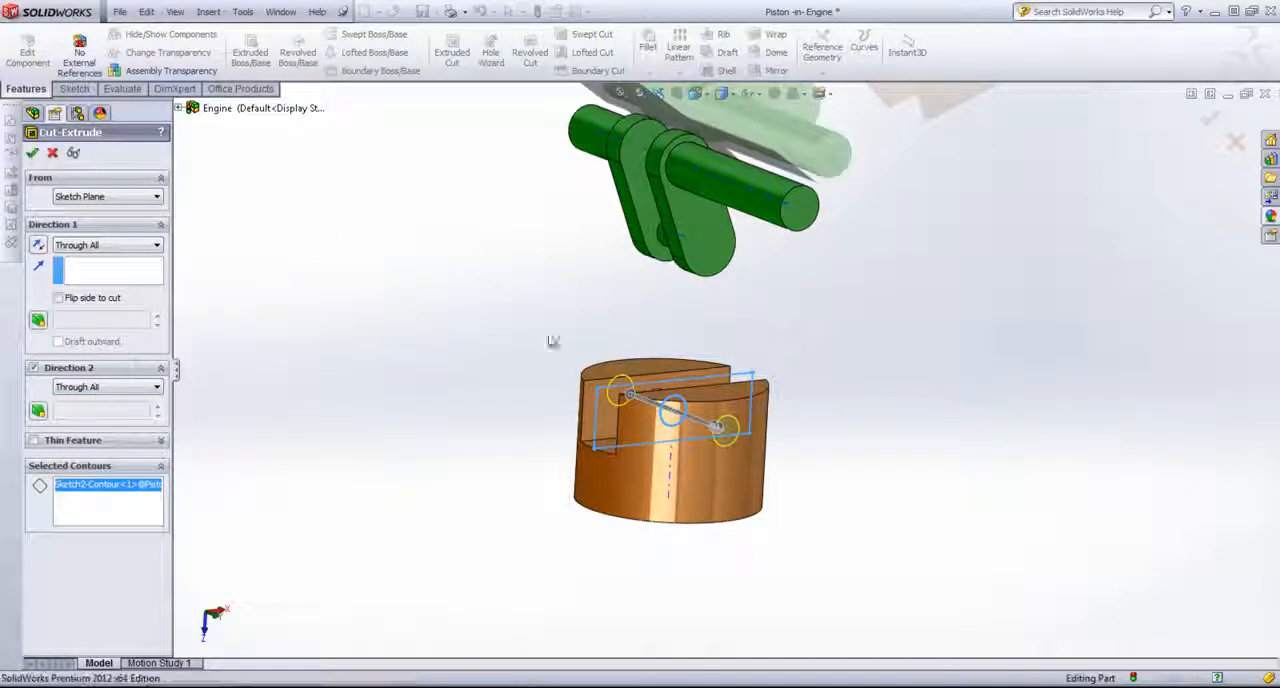
{"action": "middle_click_drag", "start_coordinate": [473, 342], "coordinate": [497, 352]}
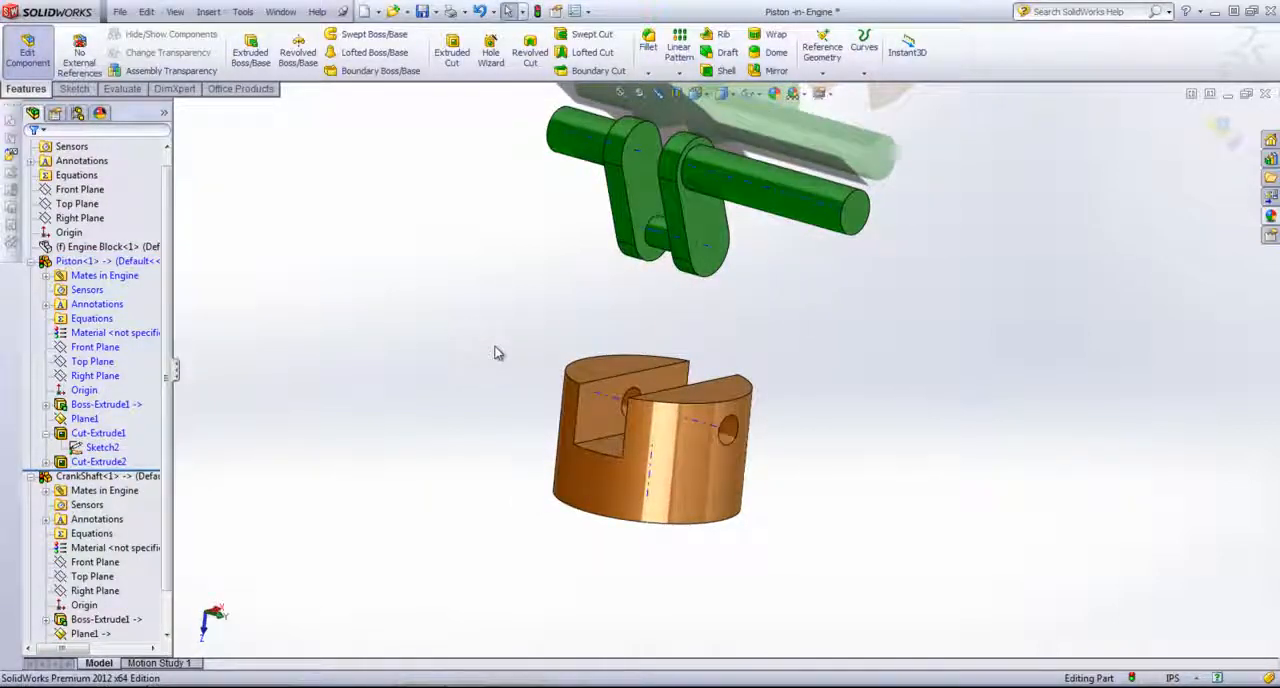
Step: Reuse the piston's Sketch2 to cut-extrude a side recess, starting at a 1.50 in offset with a 0.50 in Blind depth
{"action": "left_click", "coordinate": [45, 461]}
{"action": "left_click", "coordinate": [102, 475]}
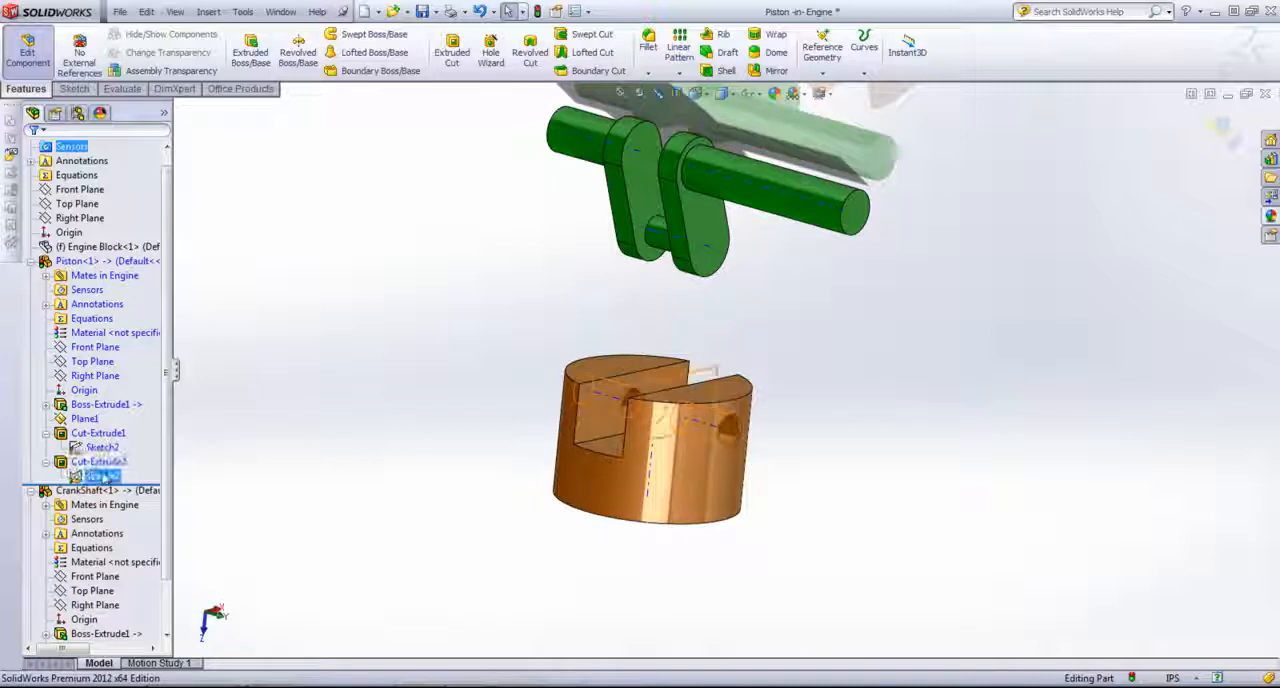
{"action": "left_click", "coordinate": [452, 50]}
{"action": "middle_click_drag", "start_coordinate": [389, 243], "coordinate": [420, 263]}
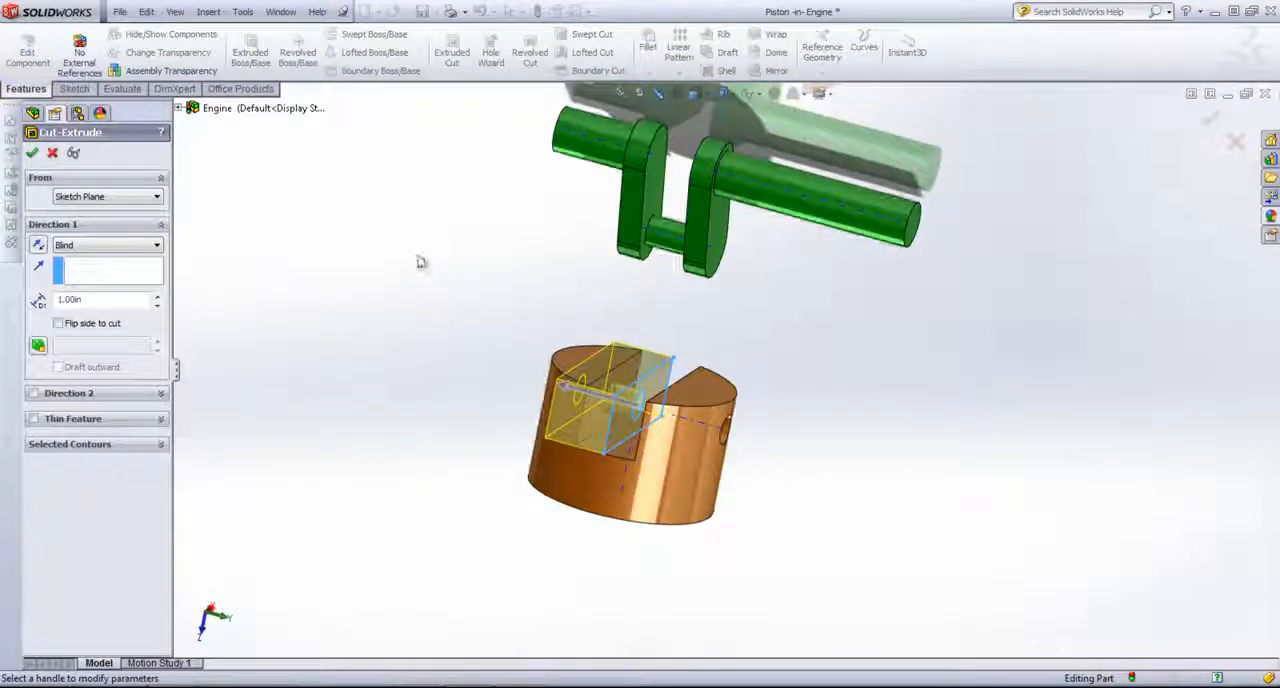
{"action": "left_click", "coordinate": [120, 197]}
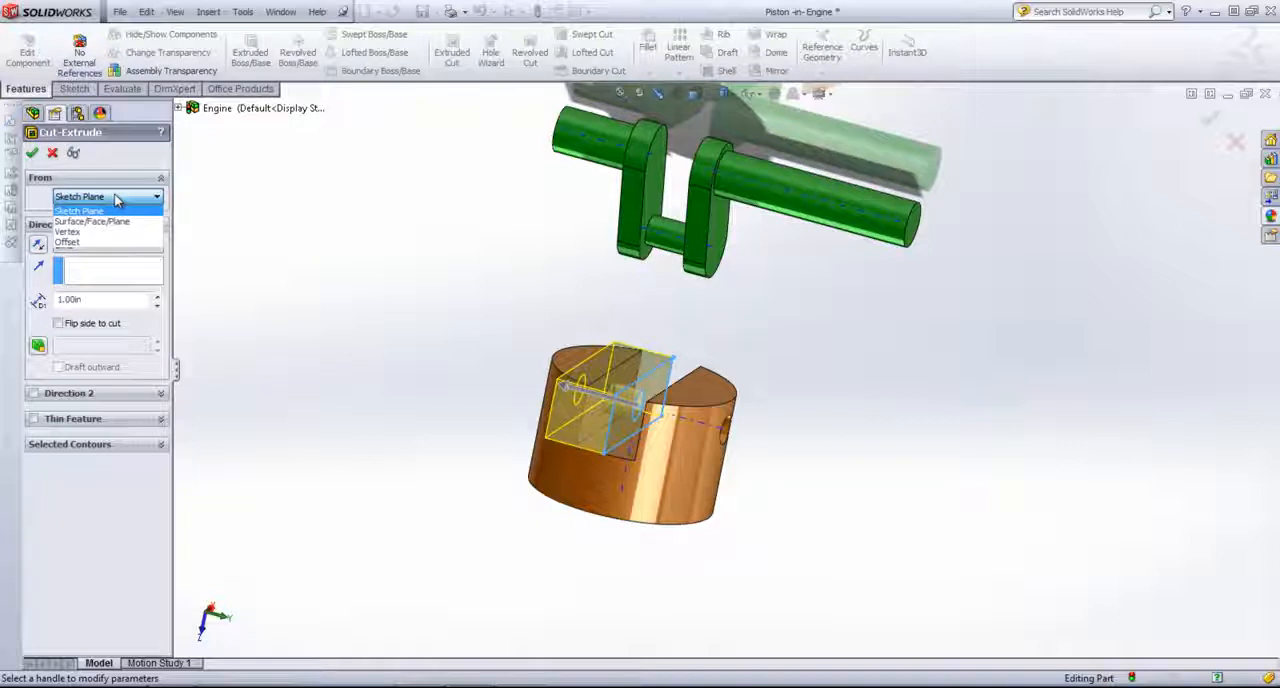
{"action": "left_click", "coordinate": [84, 238]}
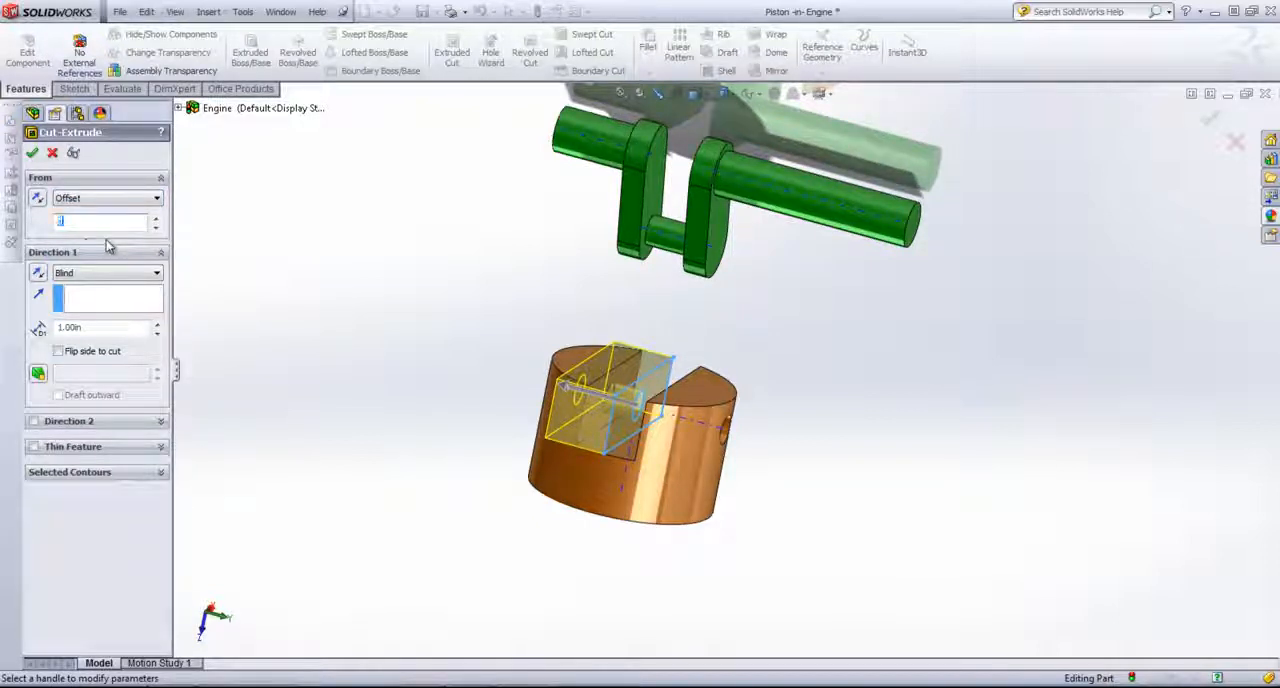
{"action": "key", "text": "Return"}
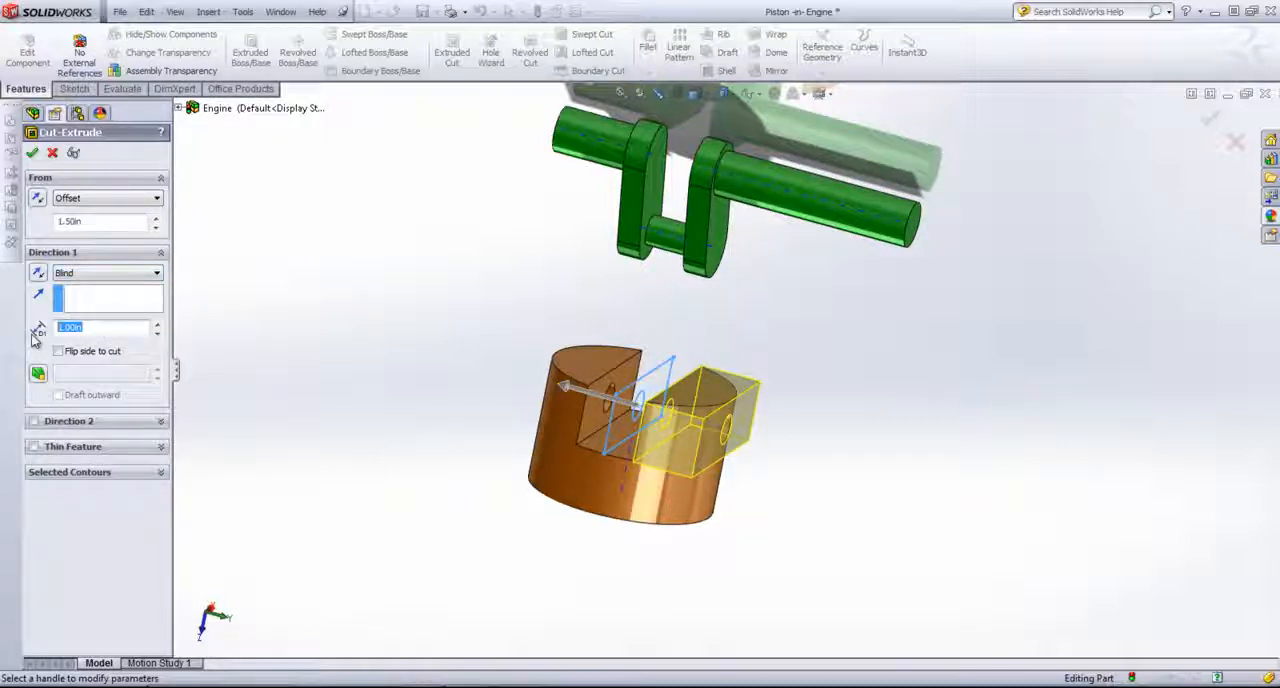
{"action": "type", "text": ".5"}
{"action": "key", "text": "Return"}
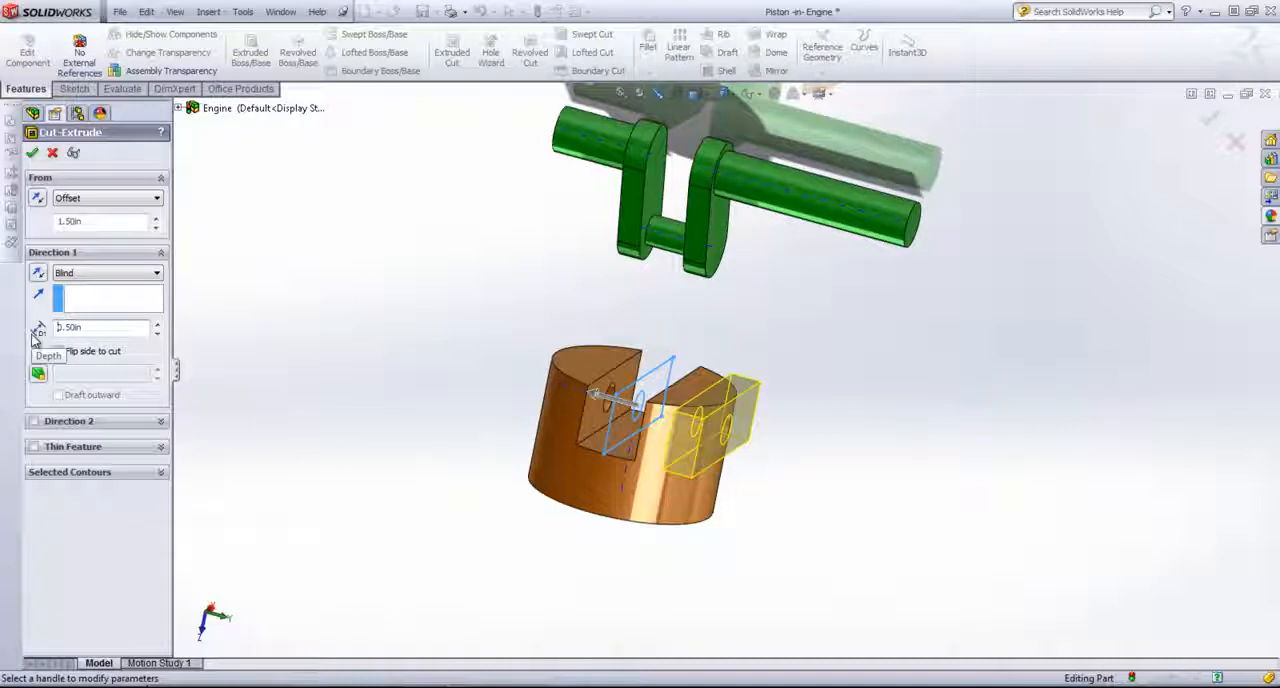
{"action": "left_click", "coordinate": [32, 152]}
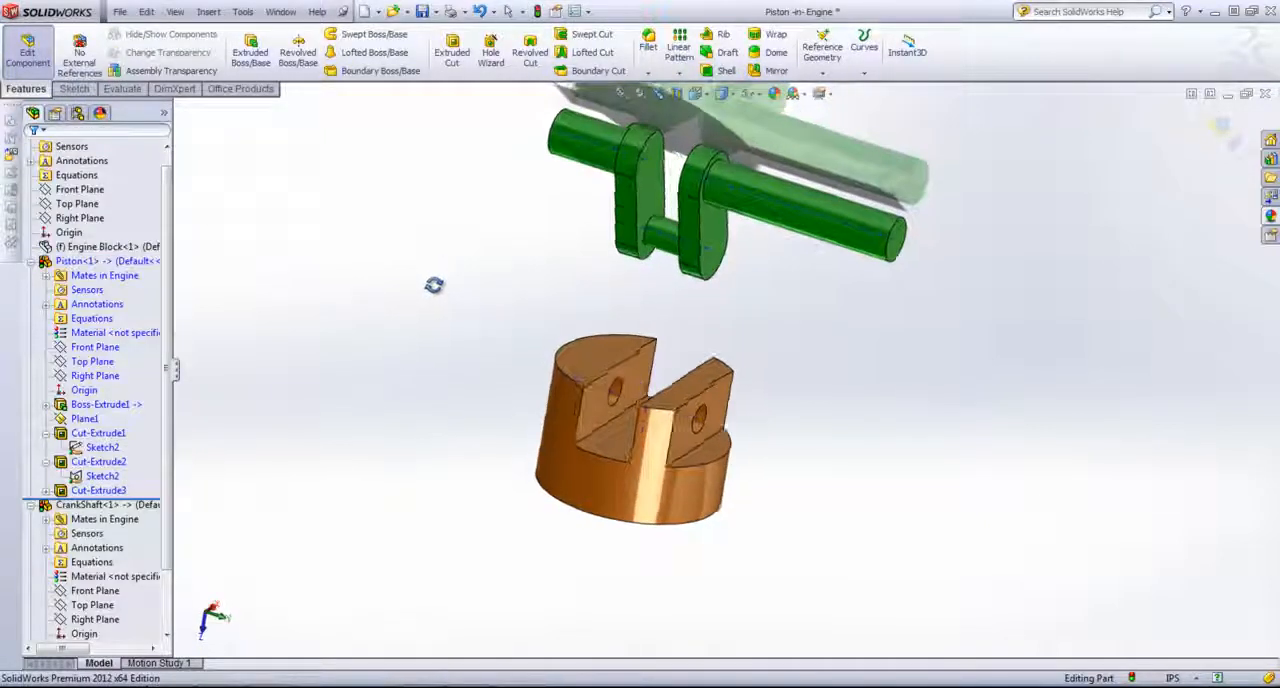
Step: Mirror the piston's side recess cut about its Plane1 and finish editing the piston
{"action": "left_click", "coordinate": [775, 71]}
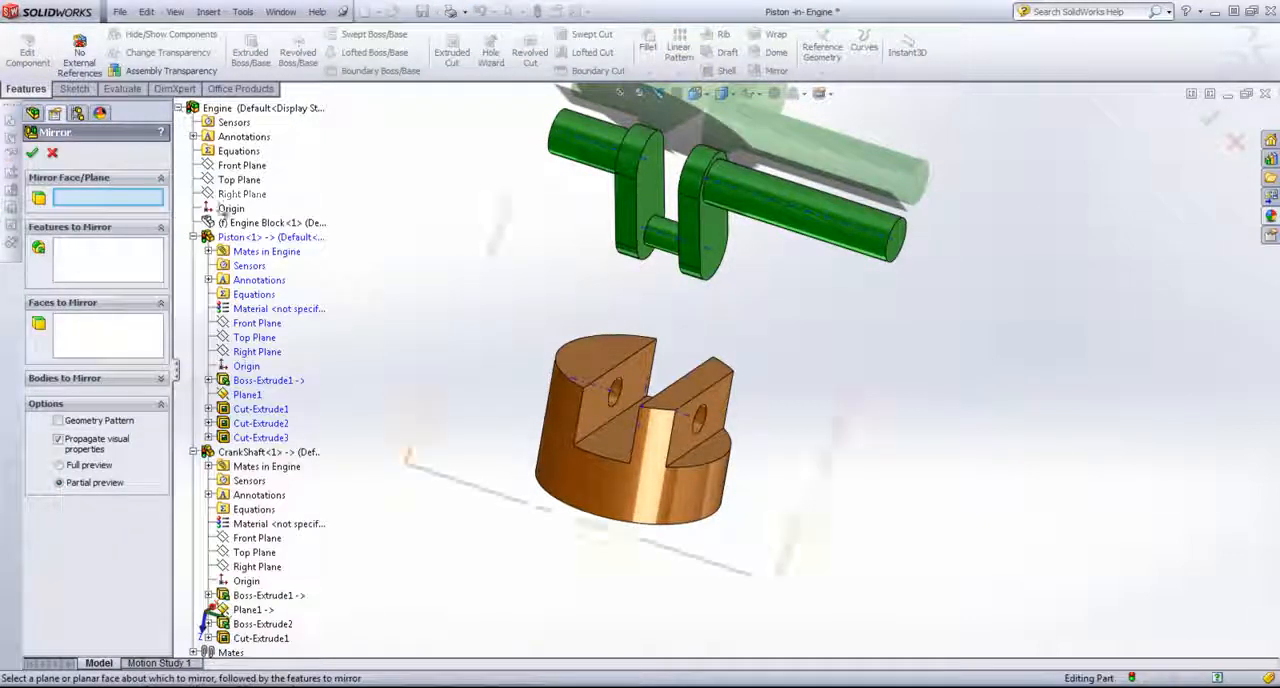
{"action": "left_click", "coordinate": [246, 396]}
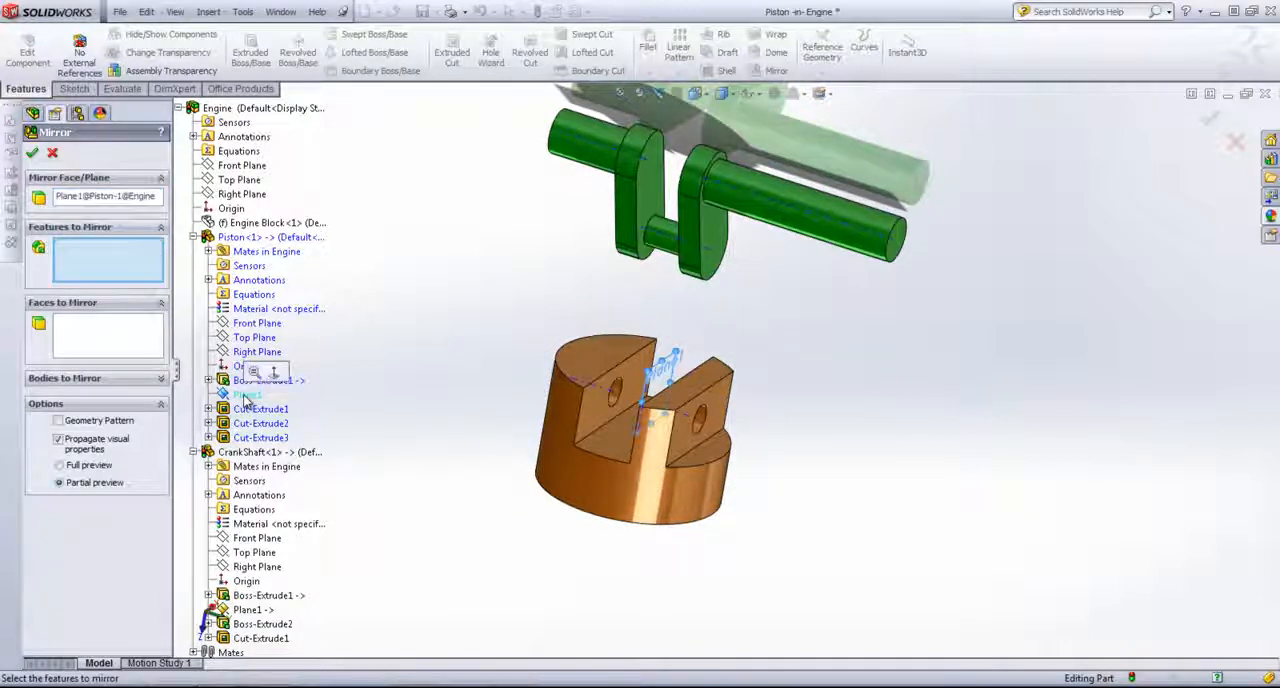
{"action": "left_click", "coordinate": [713, 407]}
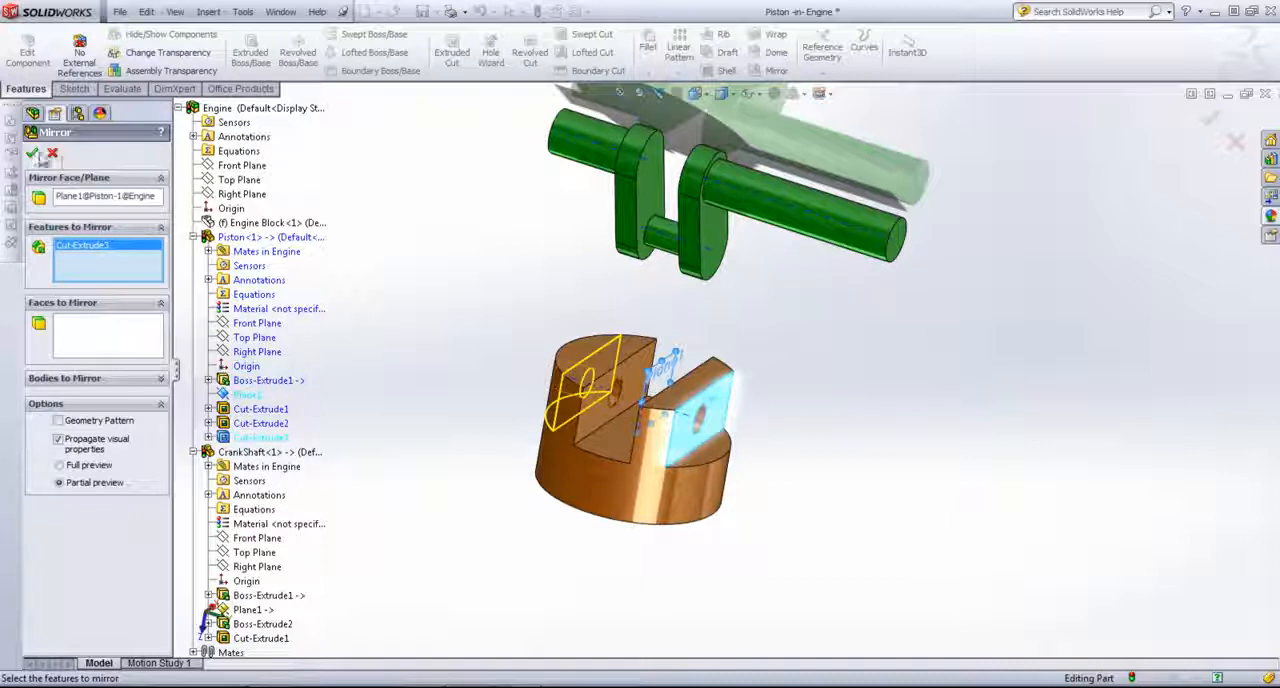
{"action": "left_click", "coordinate": [32, 152]}
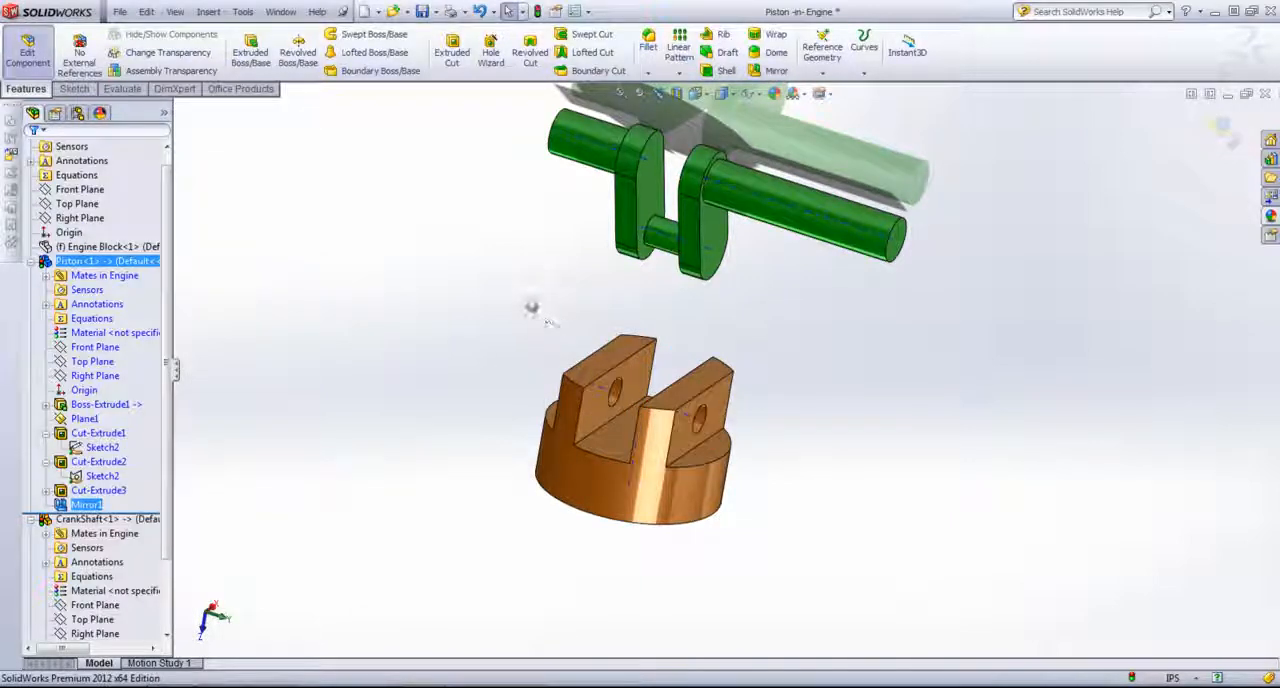
{"action": "left_click", "coordinate": [531, 305]}
{"action": "middle_click_drag", "start_coordinate": [660, 428], "coordinate": [917, 429]}
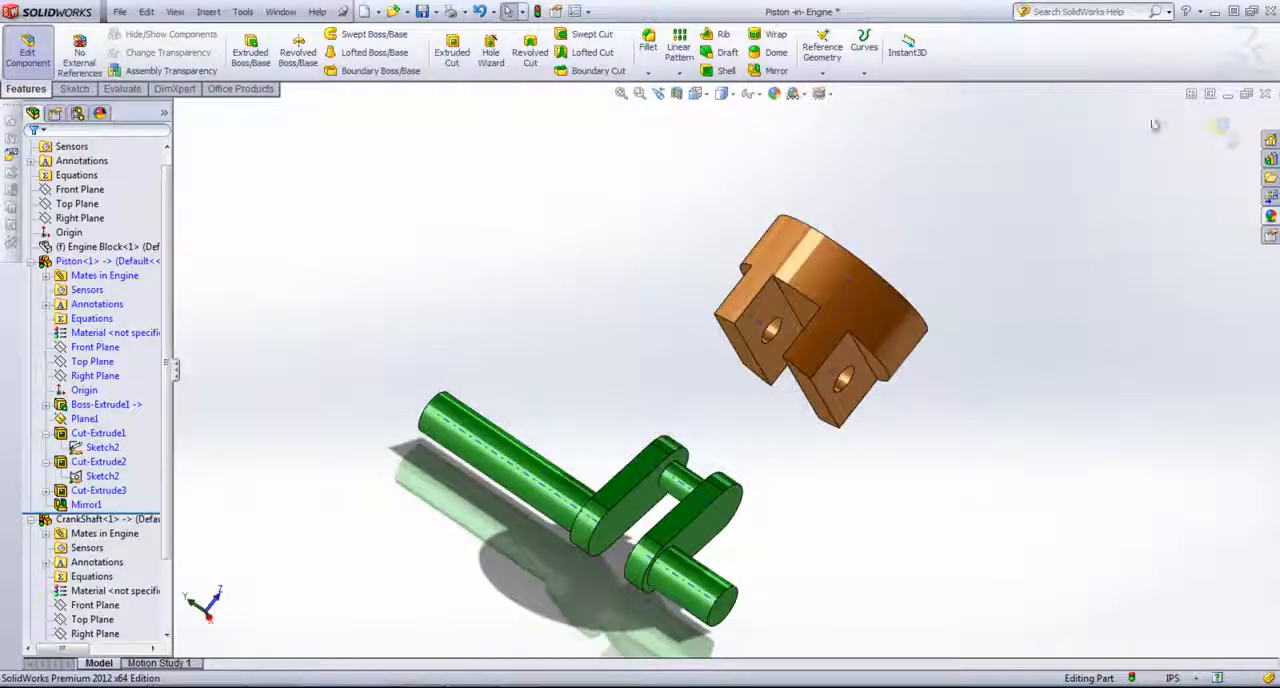
{"action": "left_click", "coordinate": [1219, 126]}
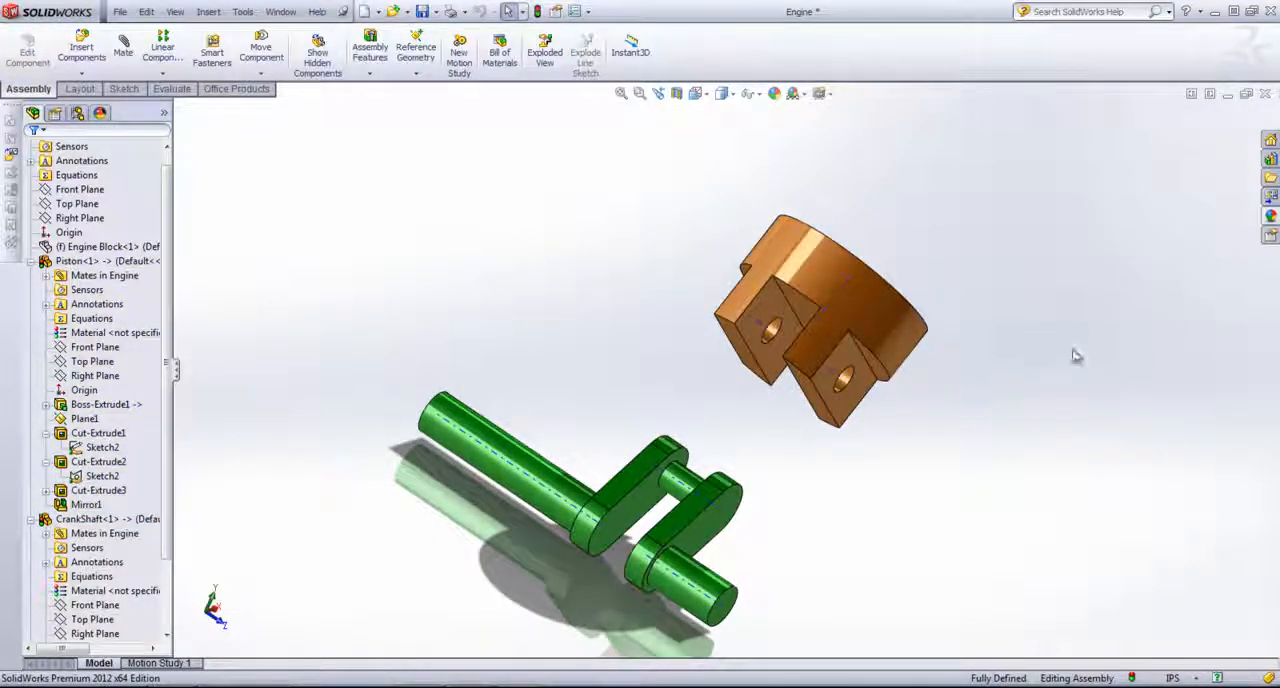
Step: Insert a new part into the Engine assembly, fixed at the assembly origin
{"action": "middle_click_drag", "start_coordinate": [1075, 356], "coordinate": [1020, 326]}
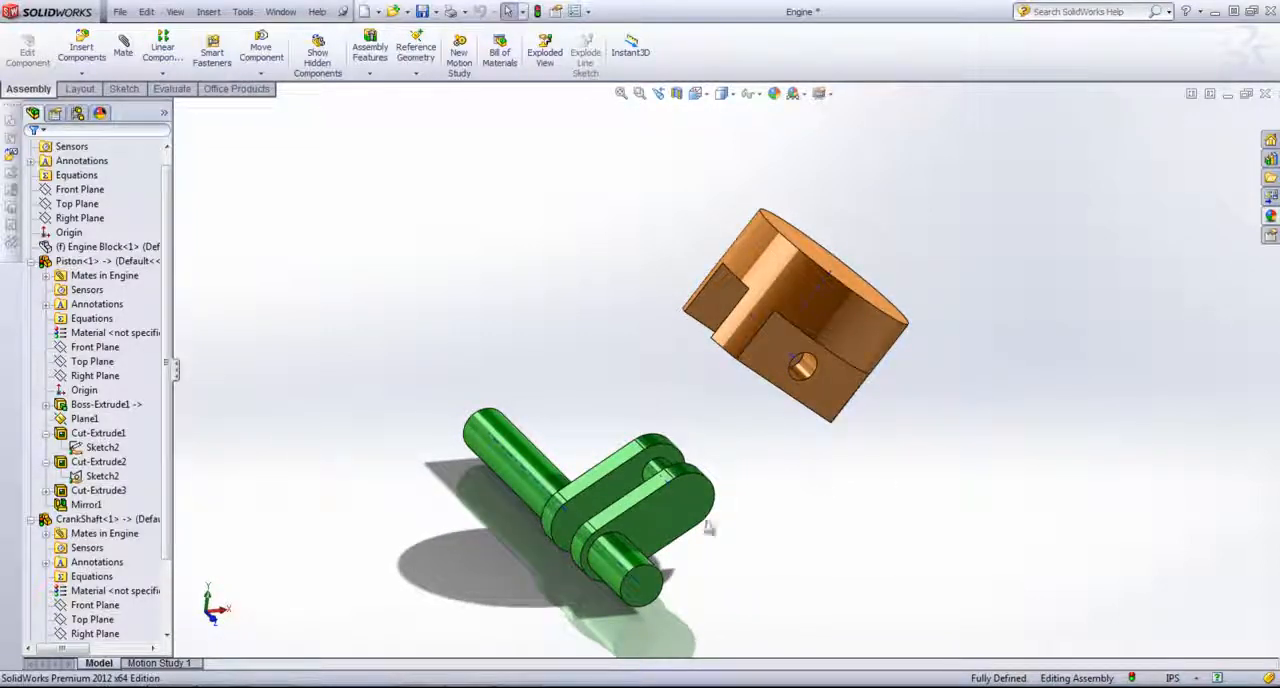
{"action": "scroll", "coordinate": [708, 527], "scroll_direction": "down", "scroll_amount": 3}
{"action": "middle_click_drag", "start_coordinate": [791, 372], "coordinate": [843, 389]}
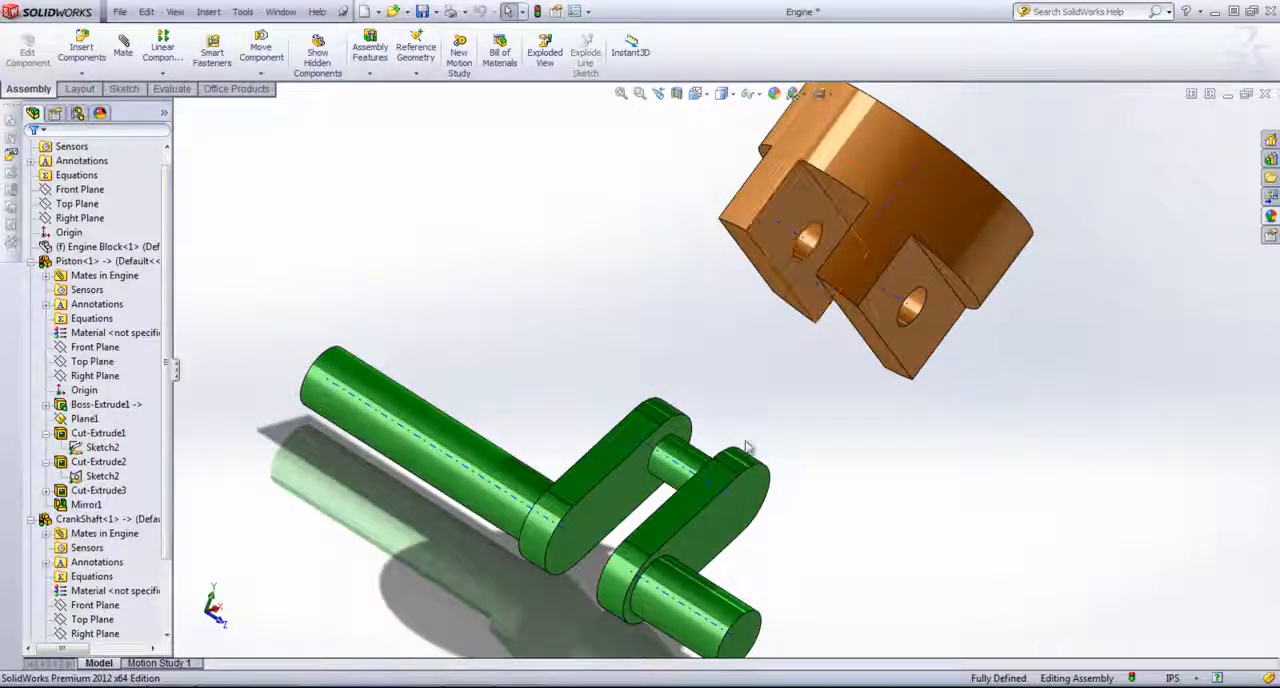
{"action": "scroll", "coordinate": [755, 380], "scroll_direction": "up", "scroll_amount": 2}
{"action": "mouse_move", "coordinate": [757, 366]}
{"action": "middle_mouse_down"}
{"action": "mouse_move", "coordinate": [774, 381]}
{"action": "mouse_move", "coordinate": [749, 377]}
{"action": "mouse_move", "coordinate": [767, 385]}
{"action": "middle_mouse_up"}
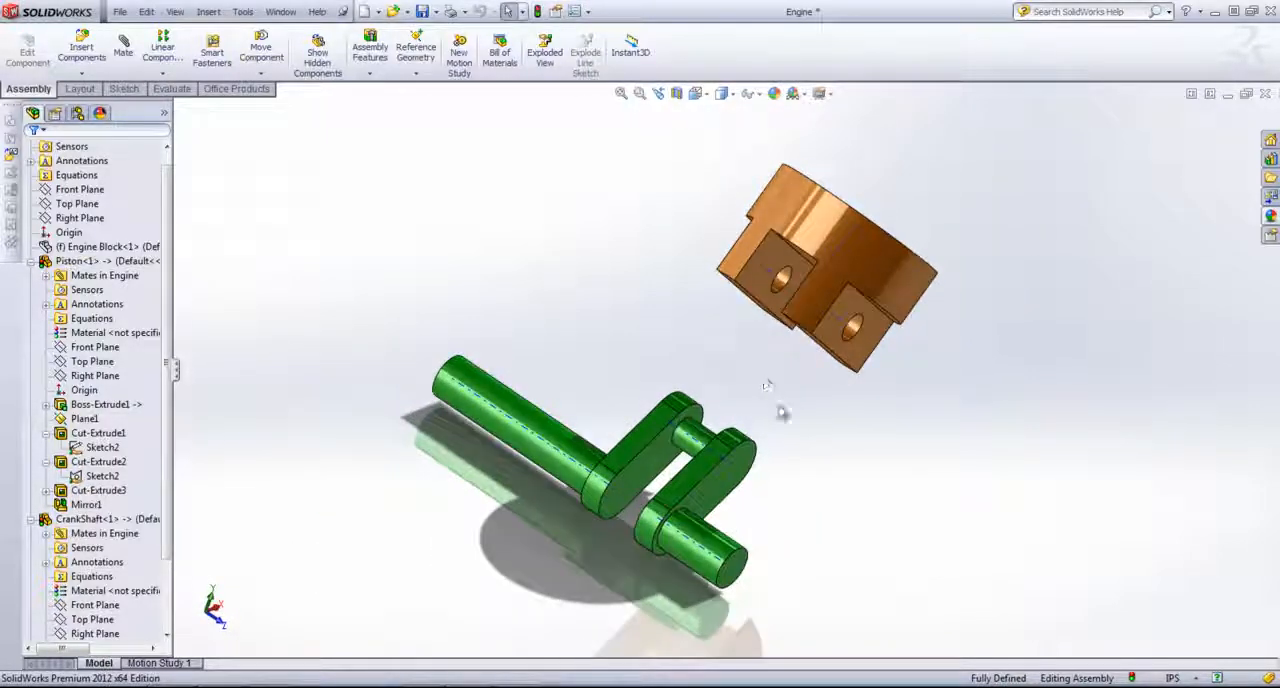
{"action": "left_click", "coordinate": [31, 262]}
{"action": "left_click", "coordinate": [82, 74]}
{"action": "left_click", "coordinate": [104, 104]}
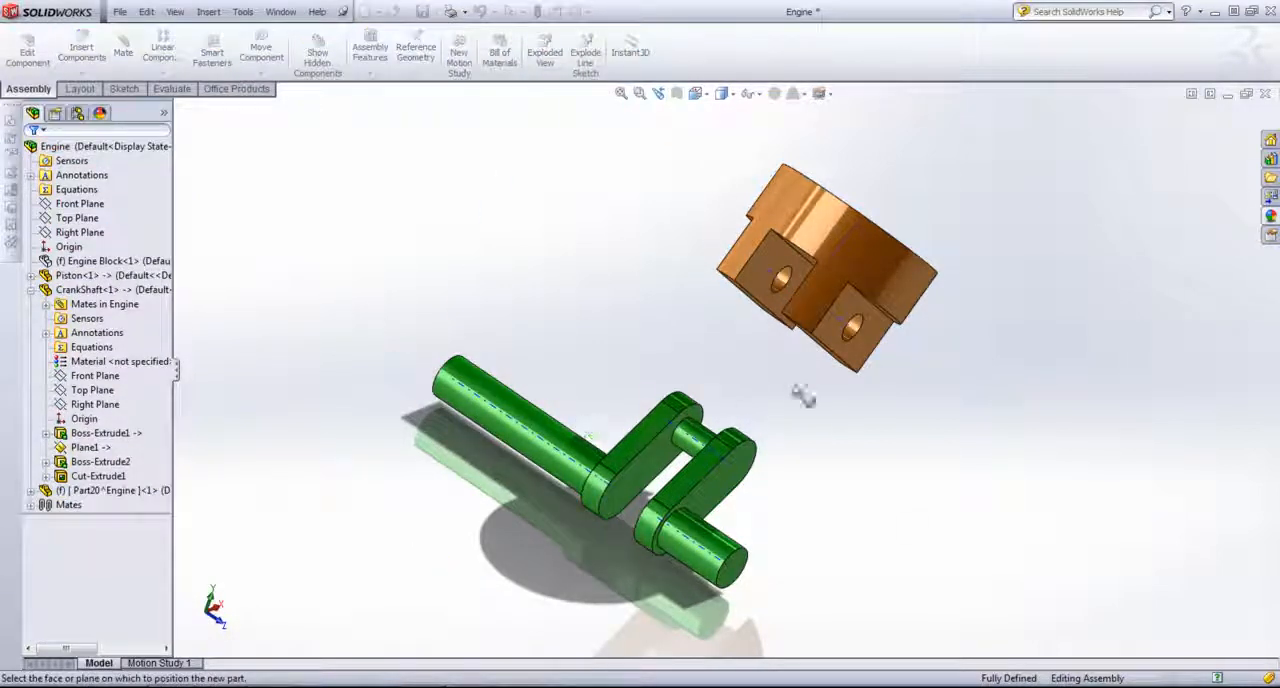
{"action": "left_click", "coordinate": [623, 342]}
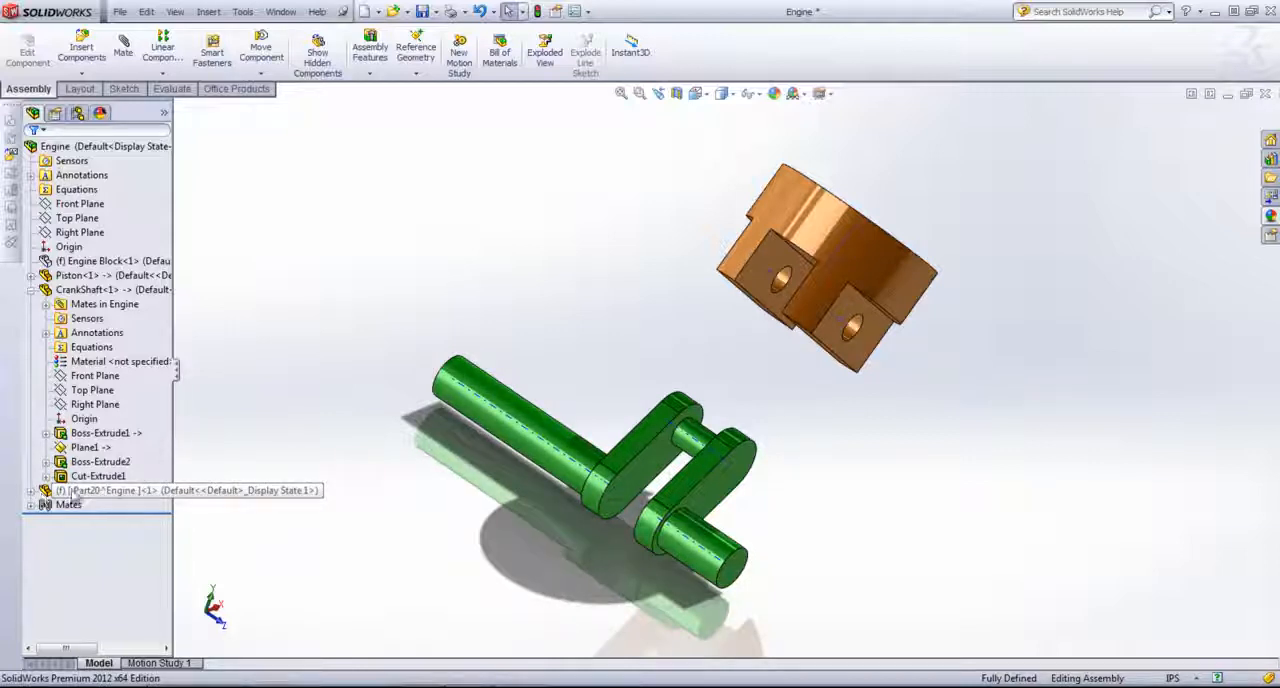
Step: Rename the new virtual part as Crank Rod
{"action": "right_click", "coordinate": [73, 491]}
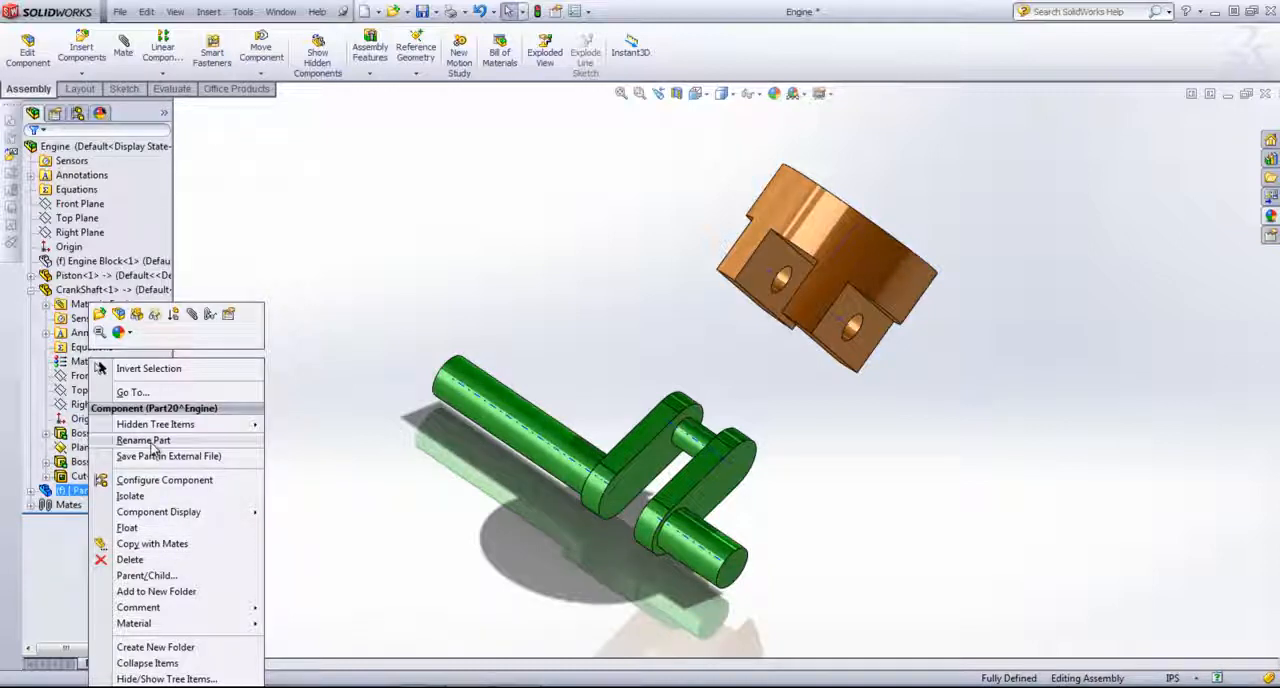
{"action": "left_click", "coordinate": [149, 442]}
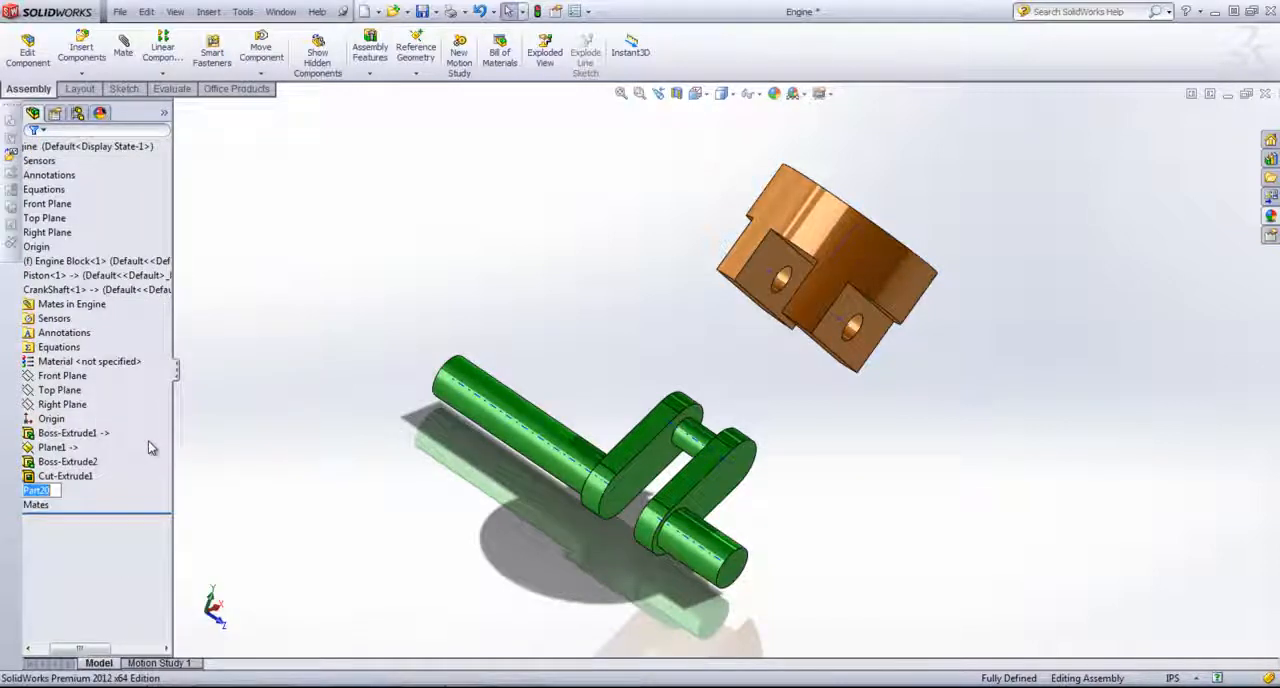
{"action": "type", "text": "Cra"}
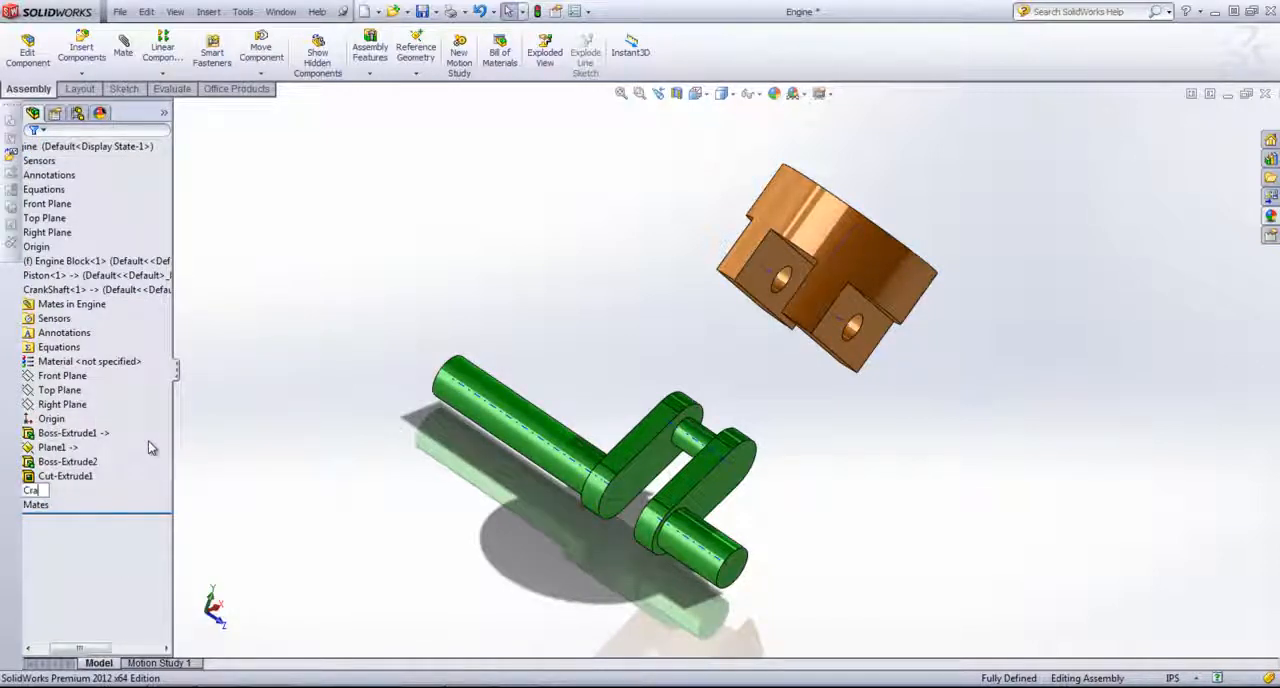
{"action": "type", "text": "nk Shd"}
{"action": "key", "text": "Return"}
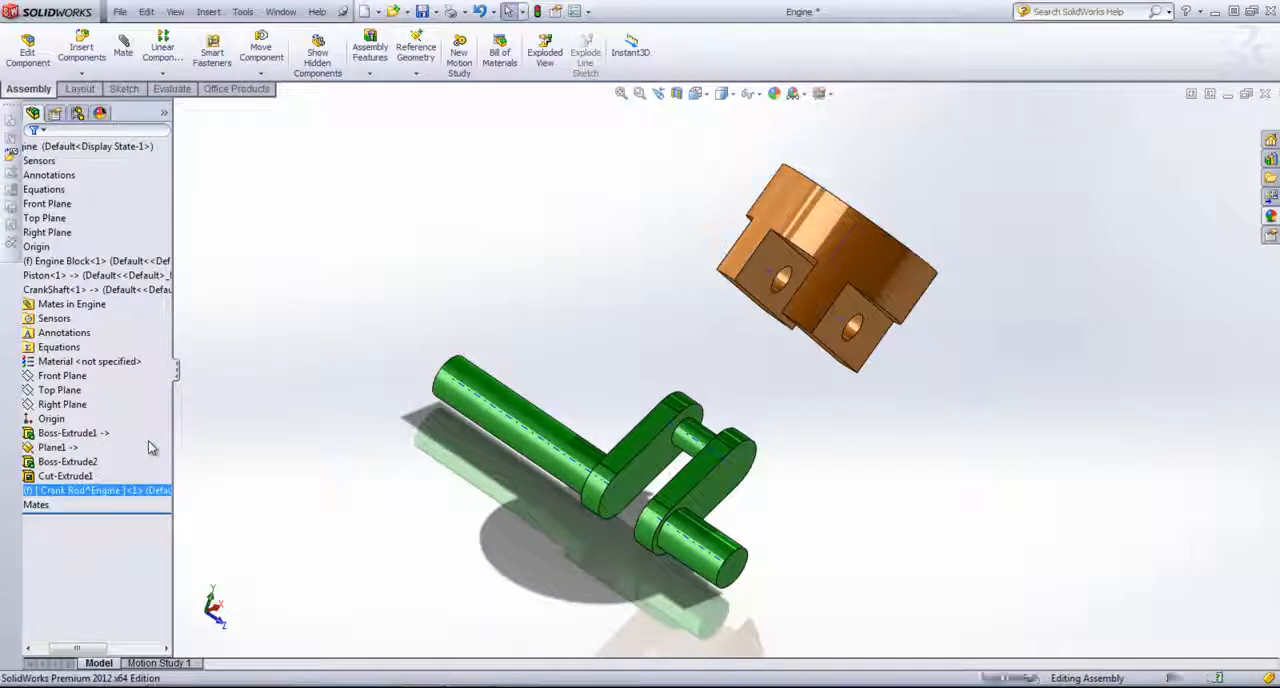
Step: Save the Crank Rod part to an external file at the proposed path
{"action": "right_click", "coordinate": [133, 490]}
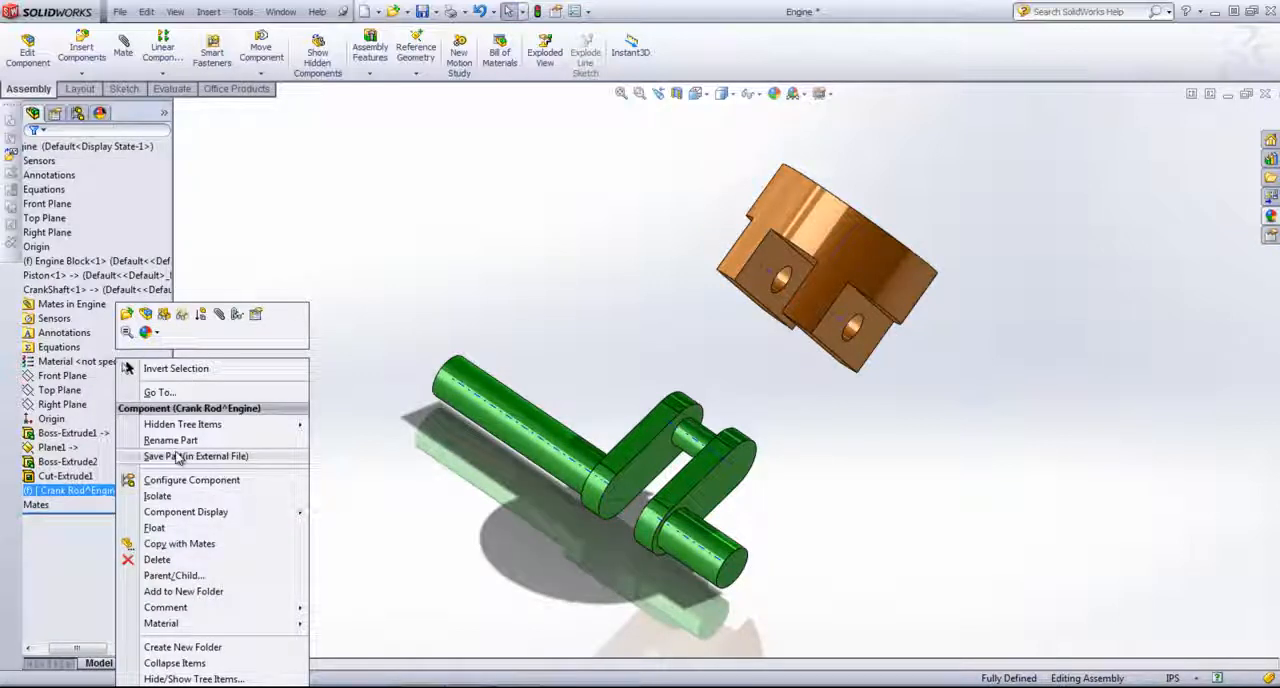
{"action": "left_click", "coordinate": [170, 457]}
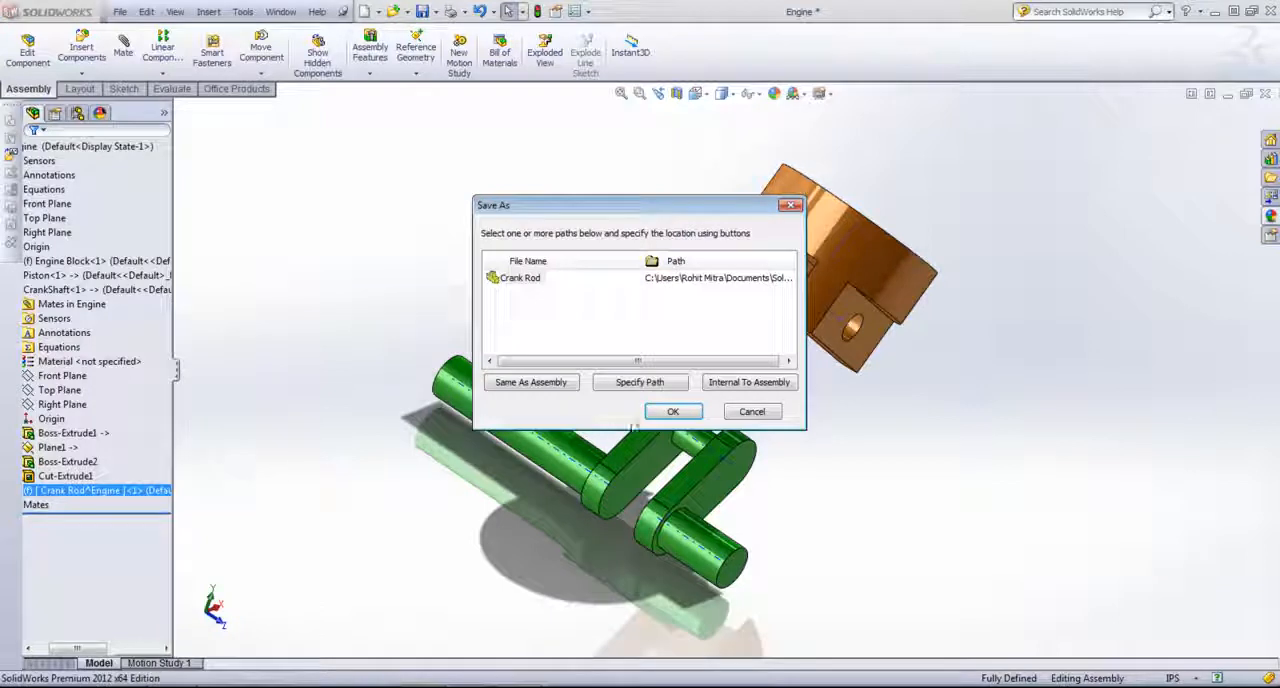
{"action": "left_click", "coordinate": [664, 411]}
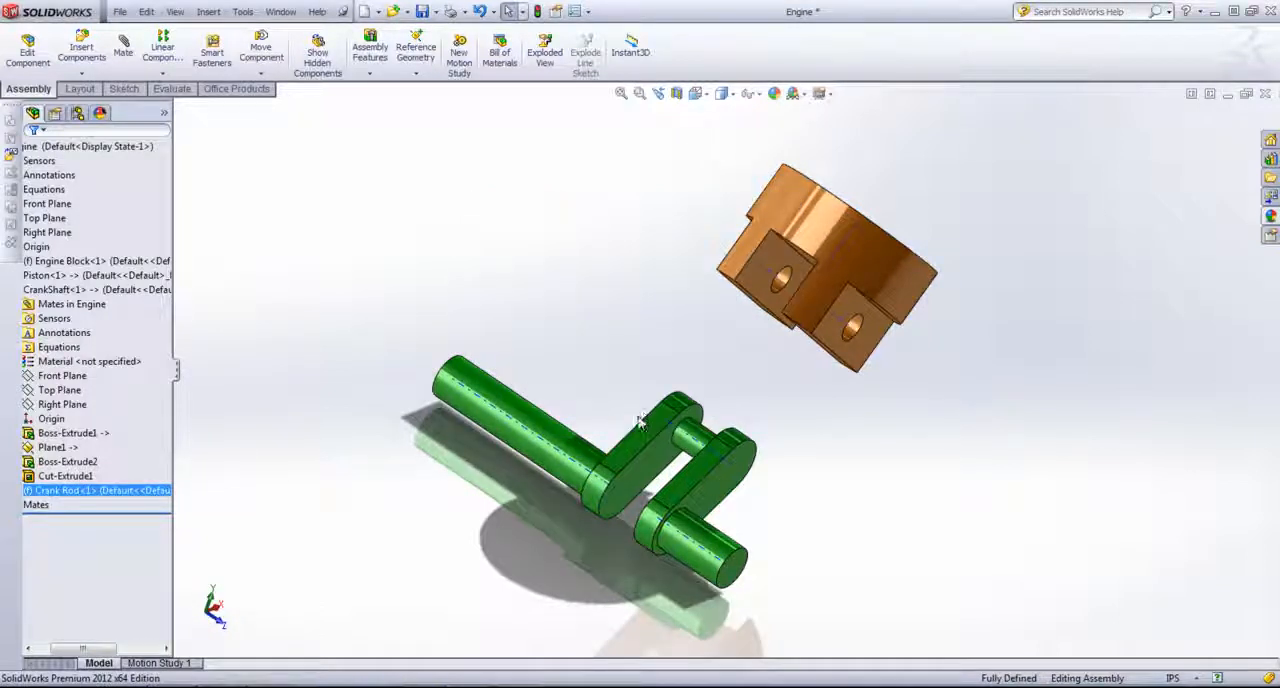
{"action": "middle_click_drag", "start_coordinate": [655, 366], "coordinate": [614, 351]}
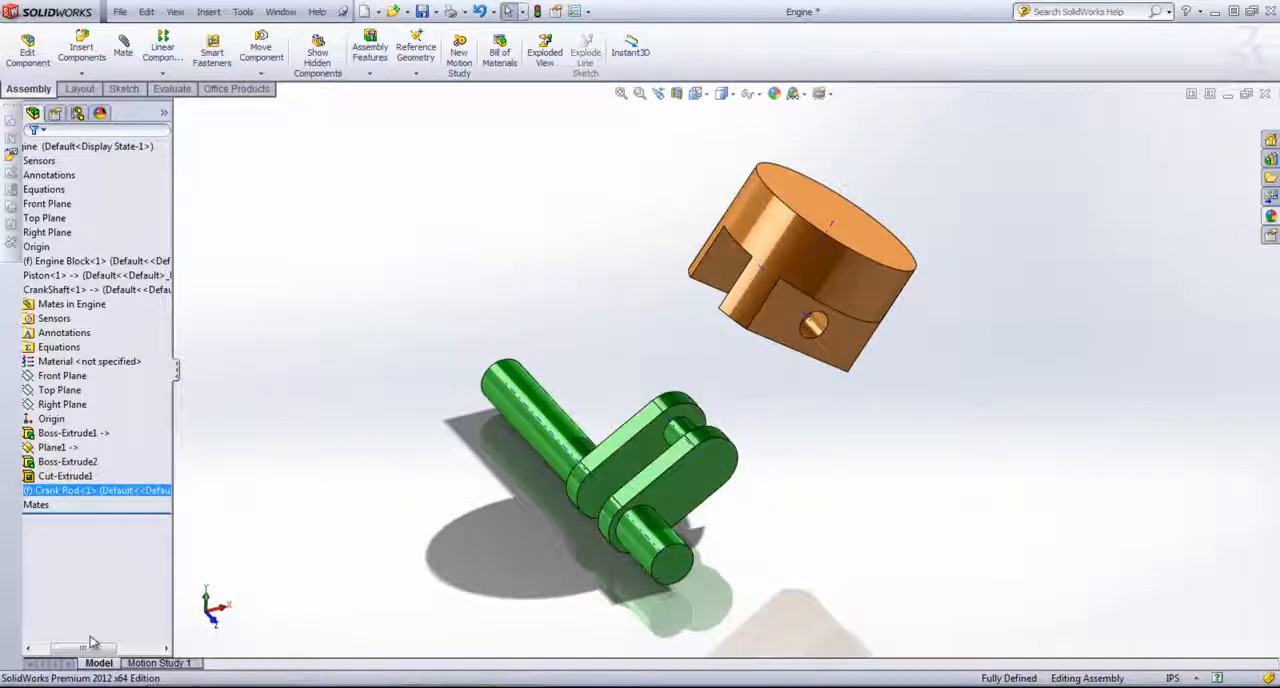
{"action": "left_click_drag", "start_coordinate": [90, 648], "coordinate": [56, 649]}
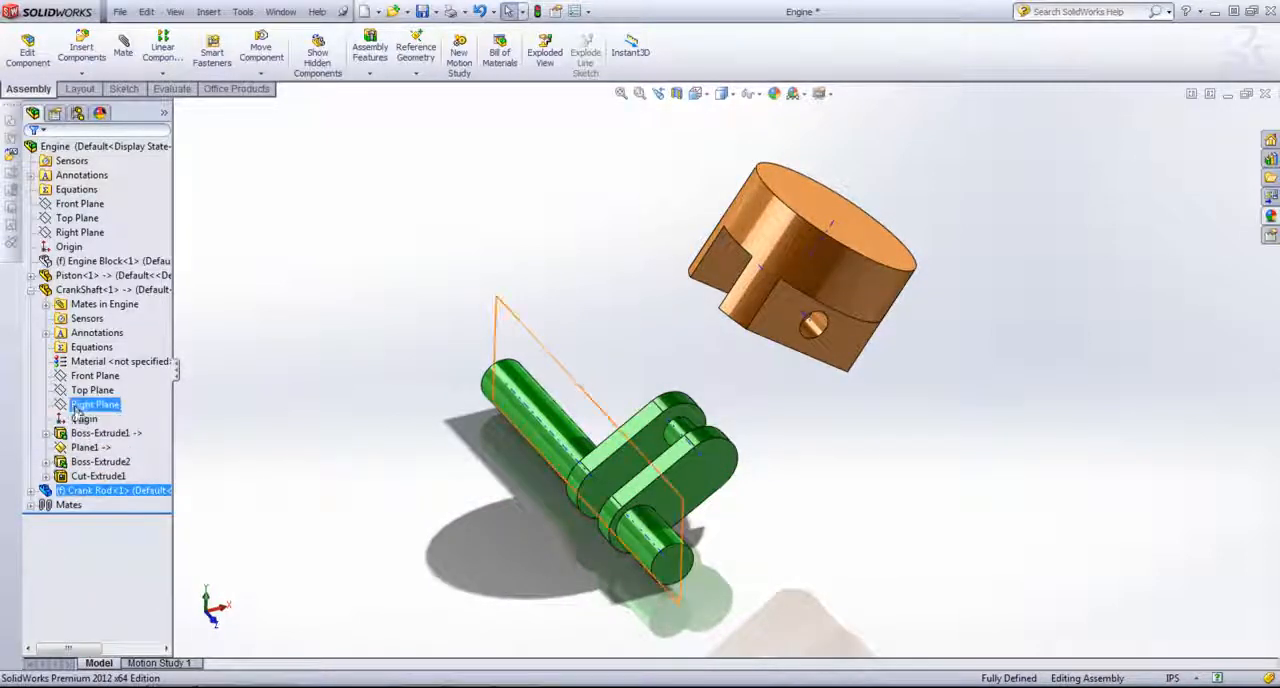
{"action": "left_click", "coordinate": [84, 448]}
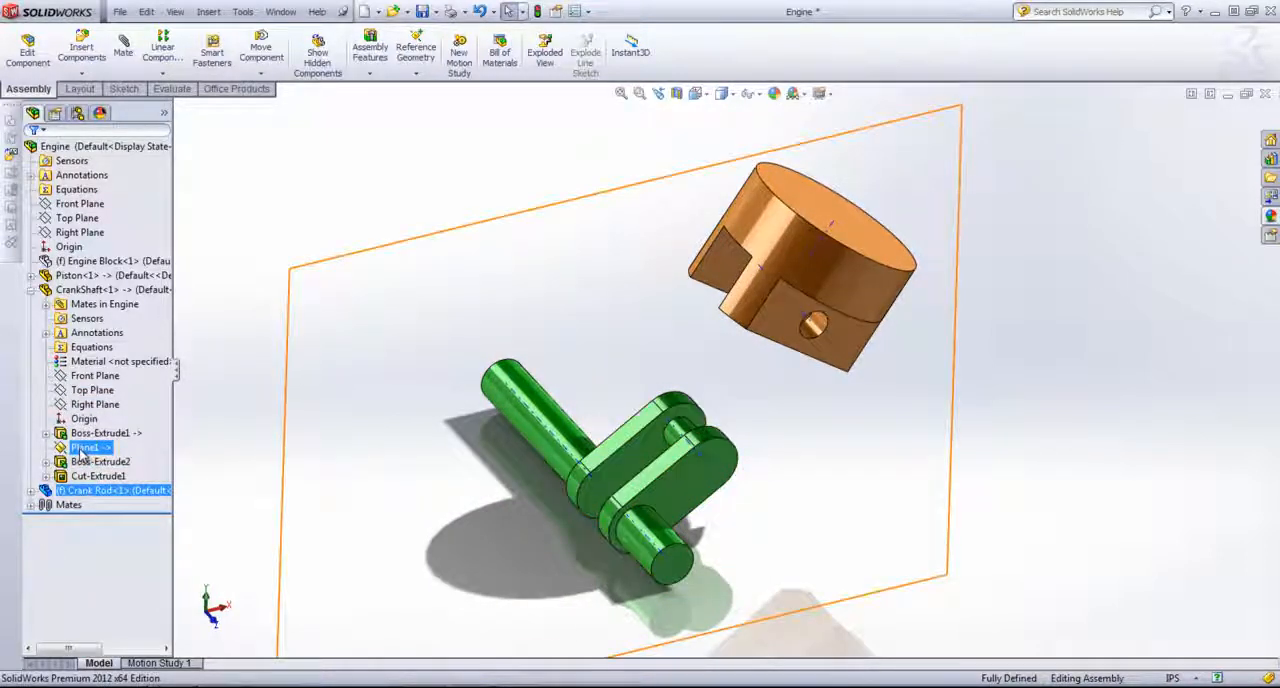
{"action": "left_click", "coordinate": [84, 449]}
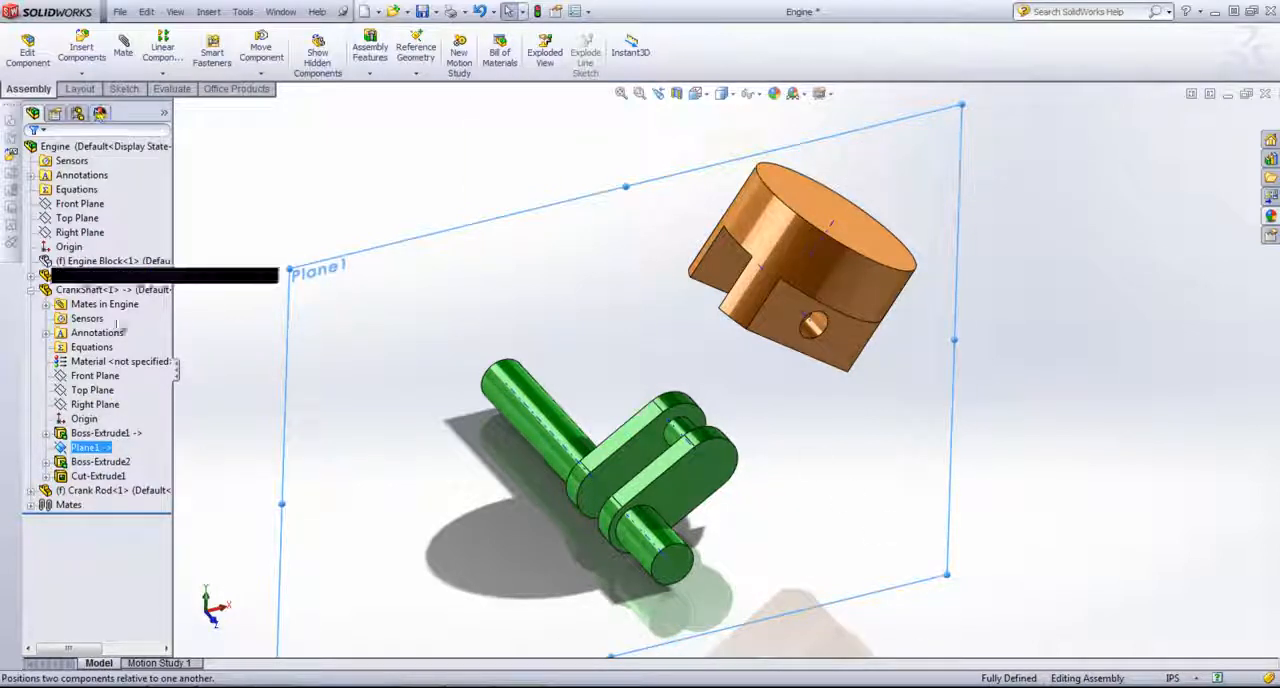
{"action": "left_click", "coordinate": [86, 448]}
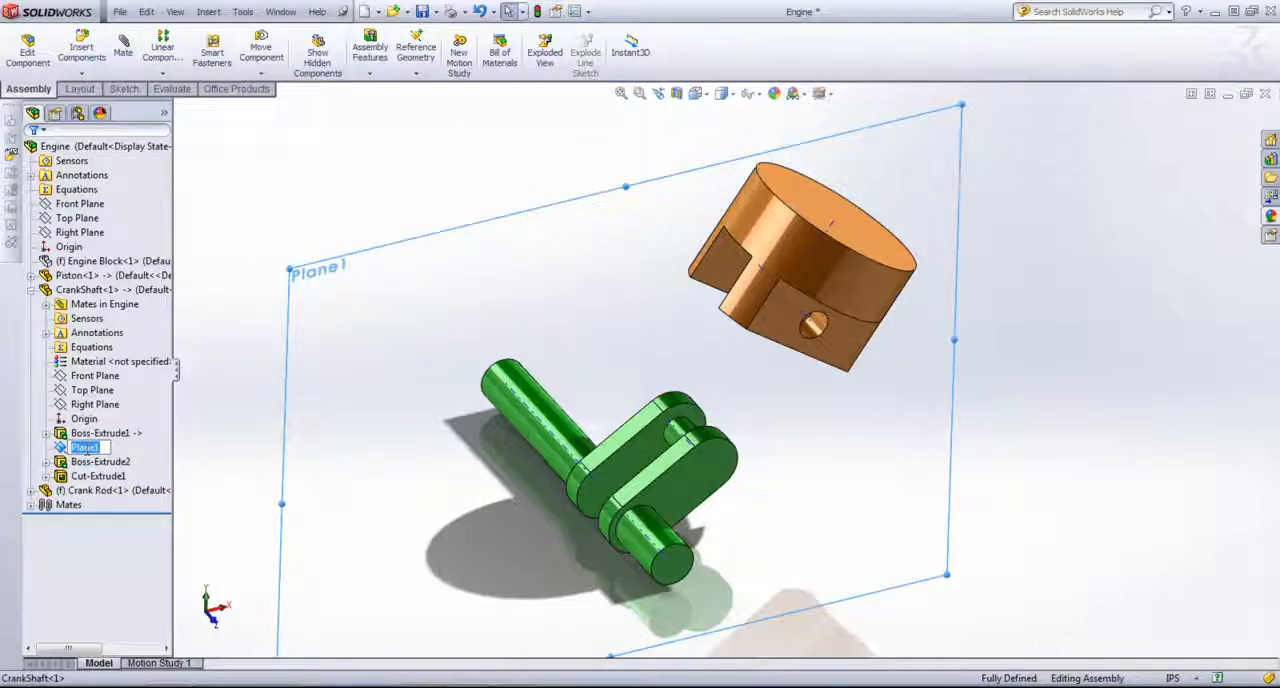
{"action": "left_click", "coordinate": [60, 452]}
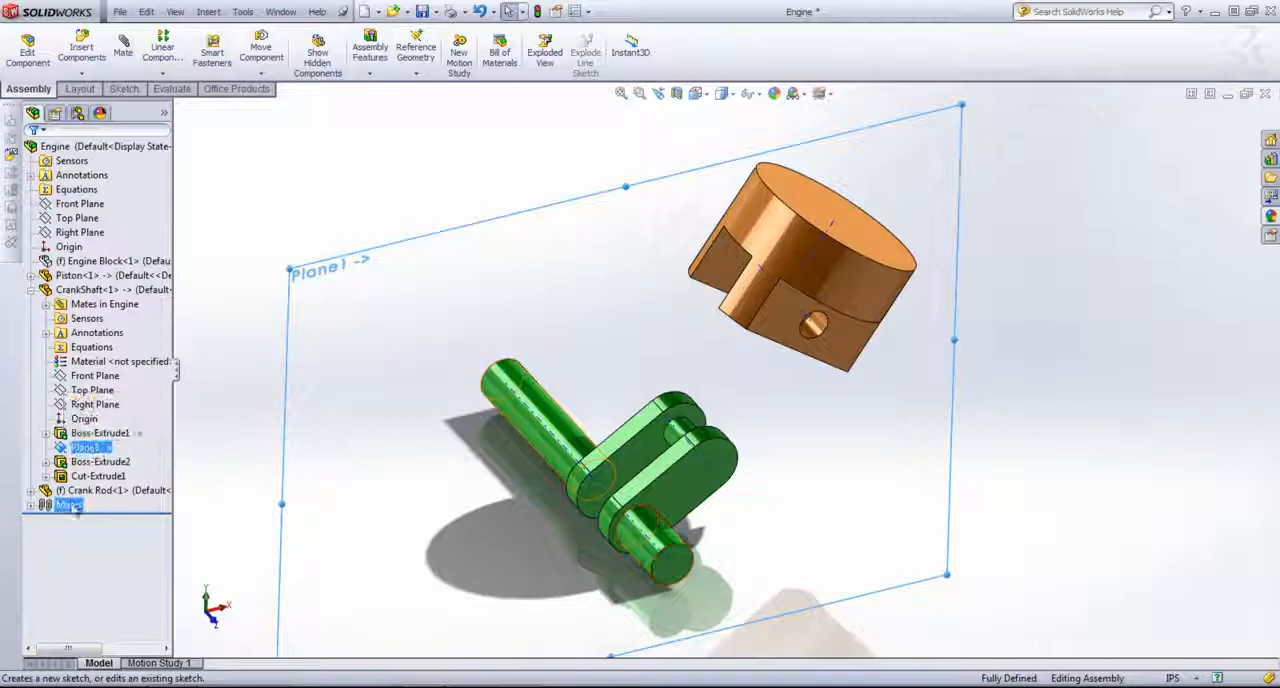
Step: Edit the Crank Rod in the assembly and open a sketch on the crankshaft's Plane1
{"action": "left_click", "coordinate": [72, 490]}
{"action": "right_click", "coordinate": [75, 490]}
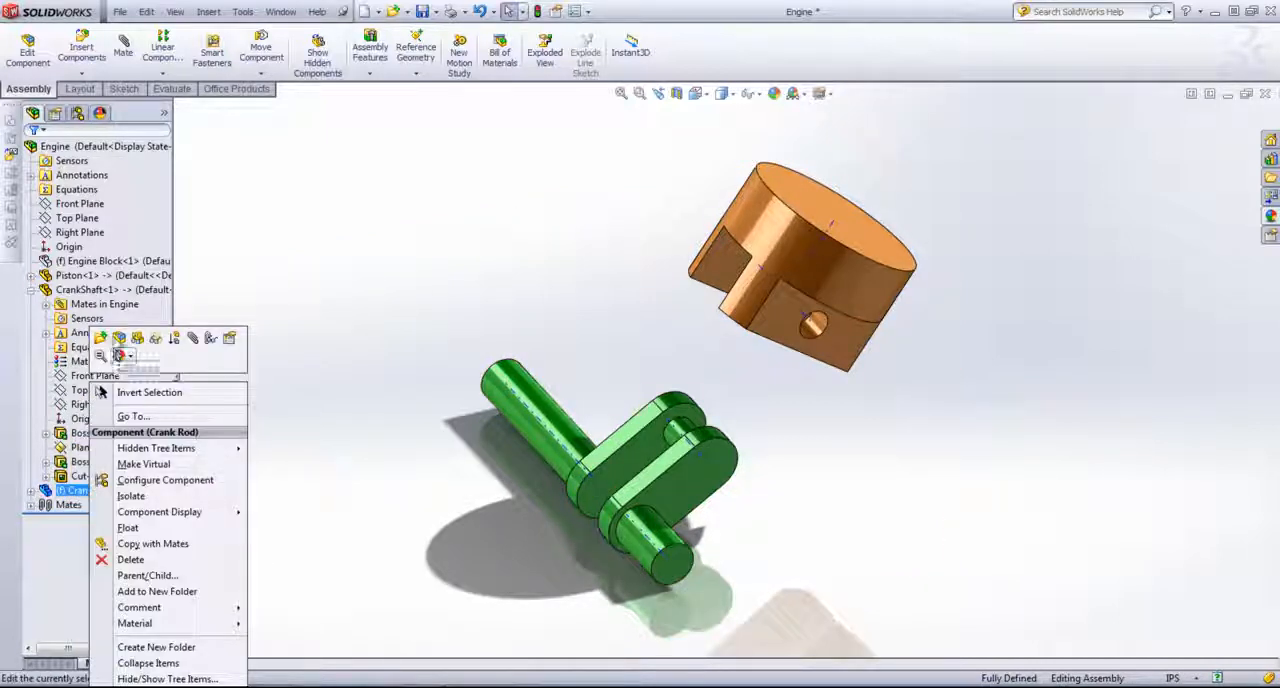
{"action": "left_click", "coordinate": [118, 340]}
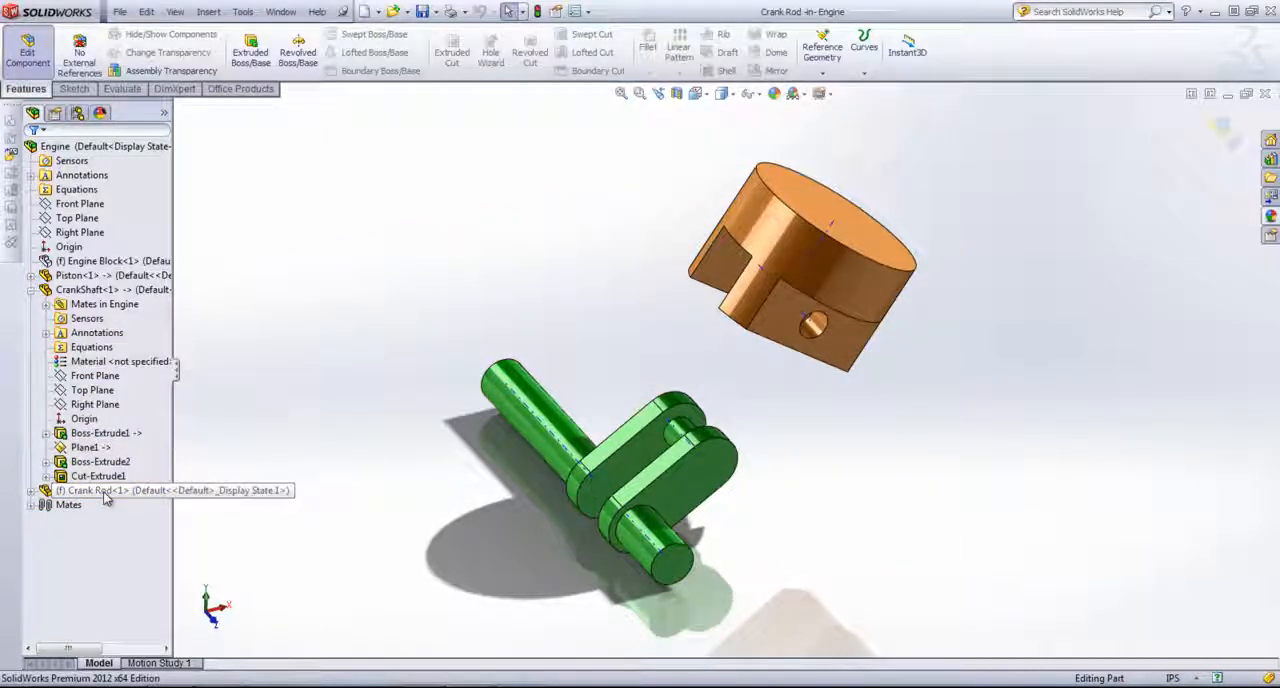
{"action": "left_click", "coordinate": [86, 447]}
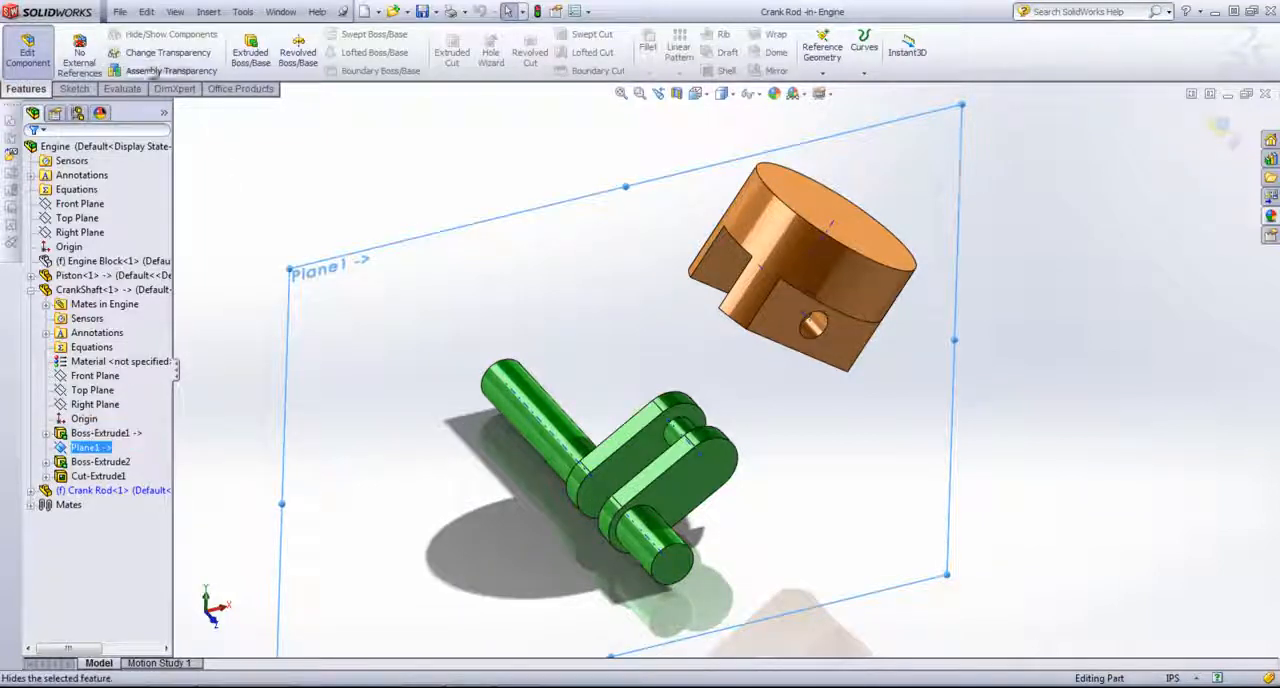
{"action": "left_click", "coordinate": [74, 88]}
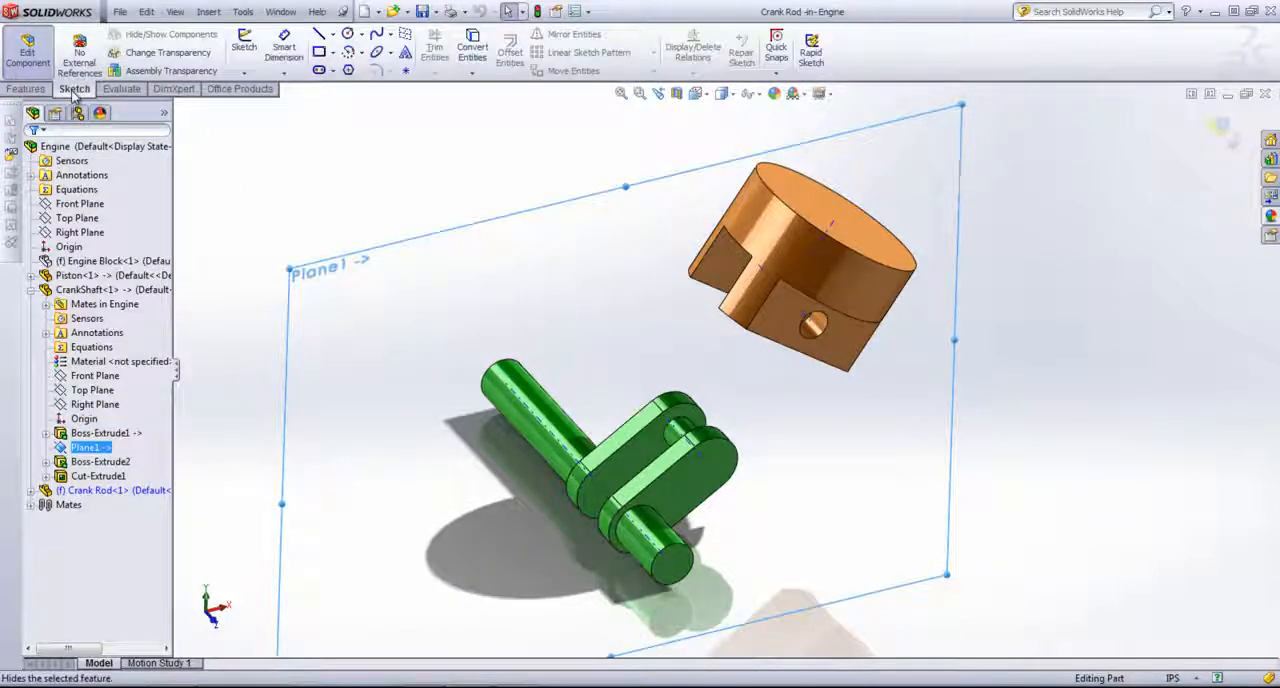
{"action": "left_click", "coordinate": [244, 46]}
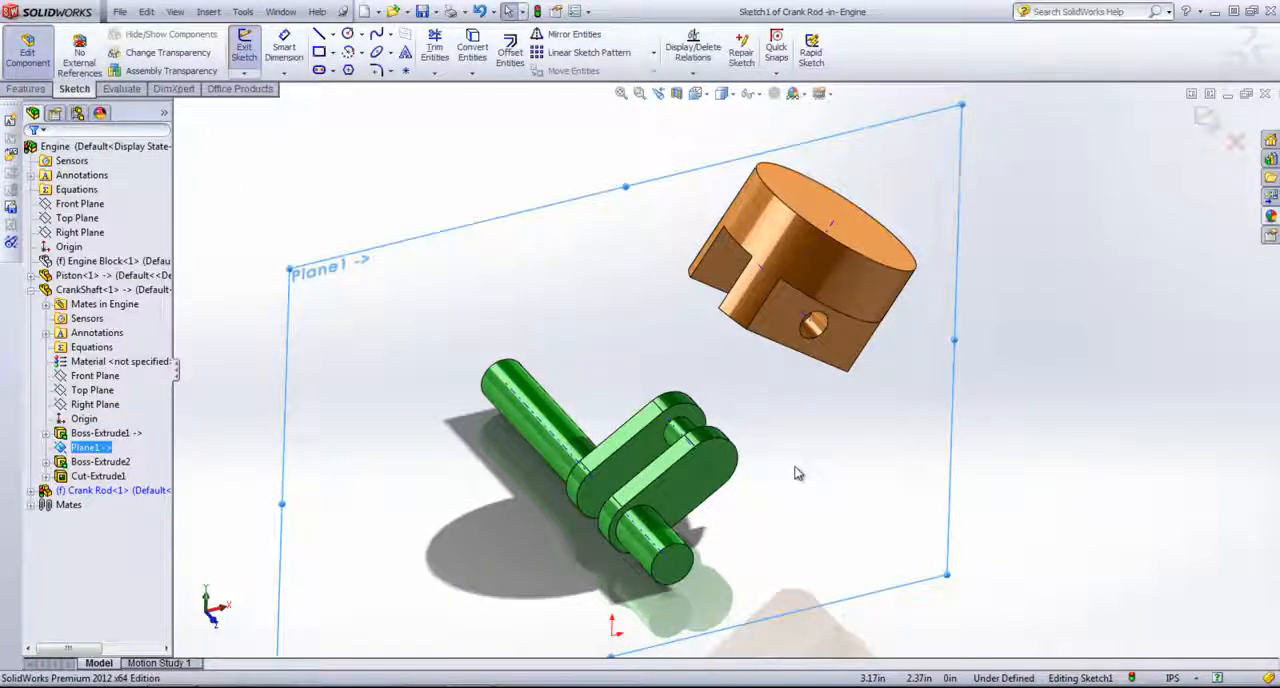
Step: Begin a straight slot with its first centre point at the crankshaft's crank pin
{"action": "middle_click_drag", "start_coordinate": [797, 473], "coordinate": [749, 374]}
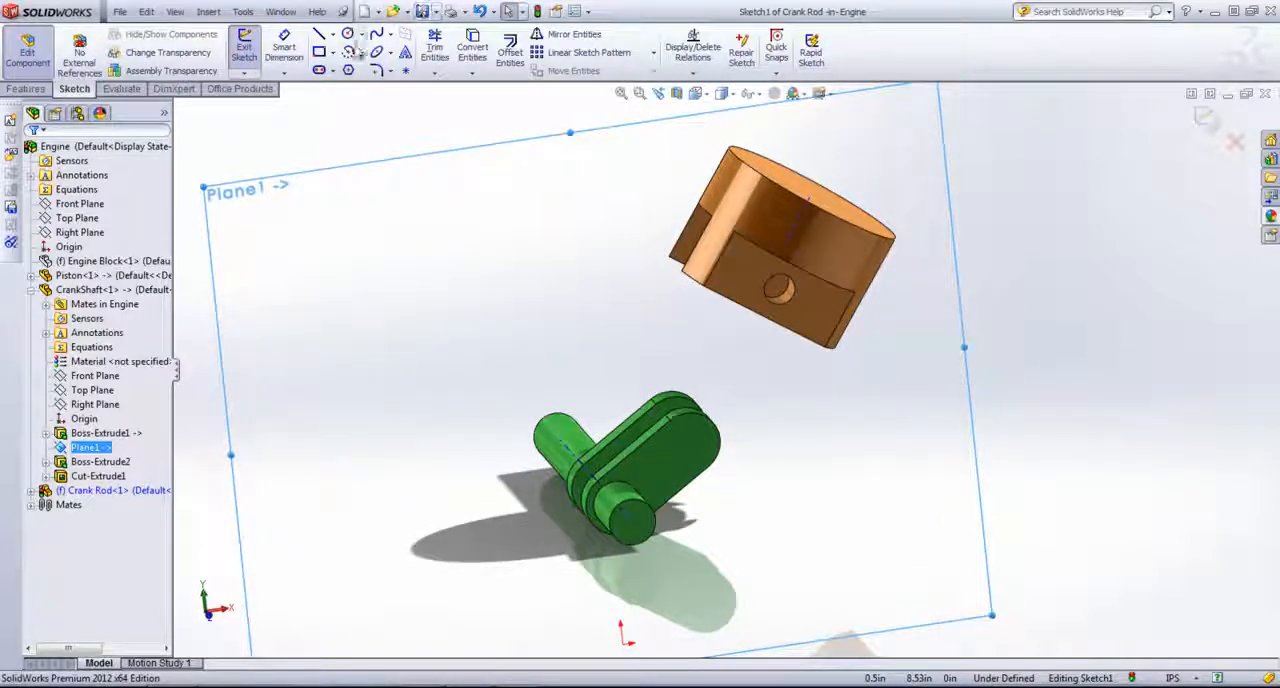
{"action": "left_click", "coordinate": [318, 70]}
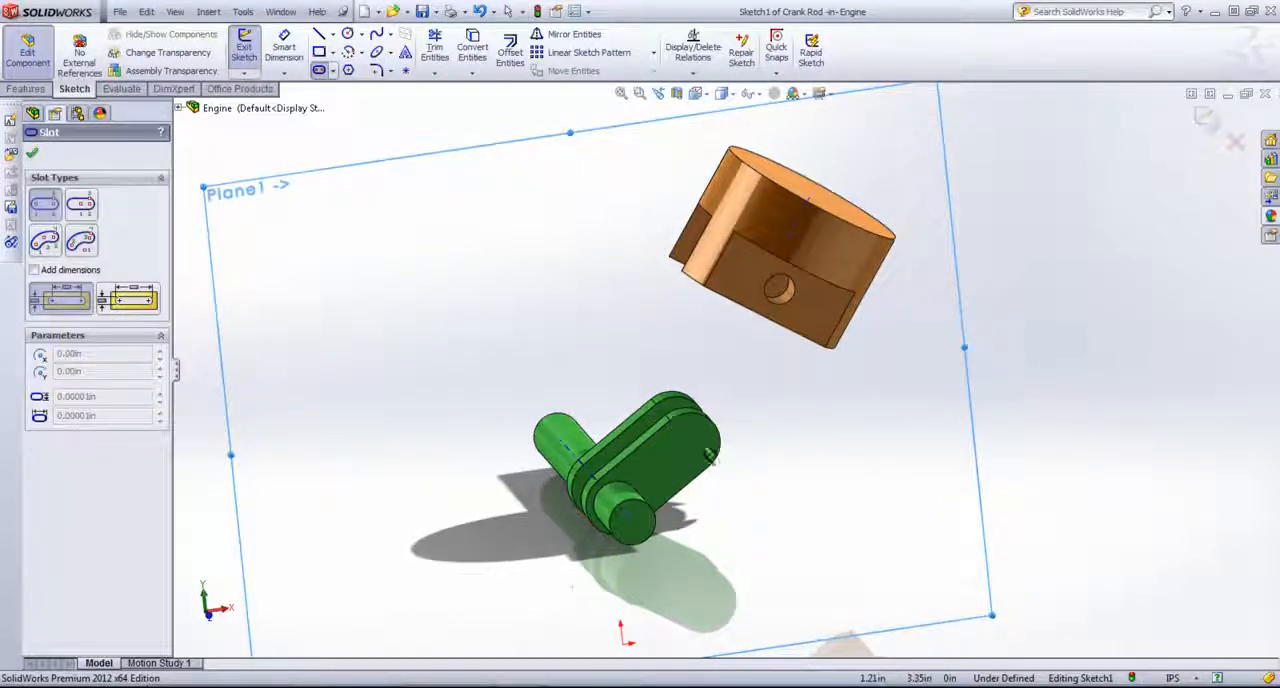
{"action": "left_click", "coordinate": [681, 433]}
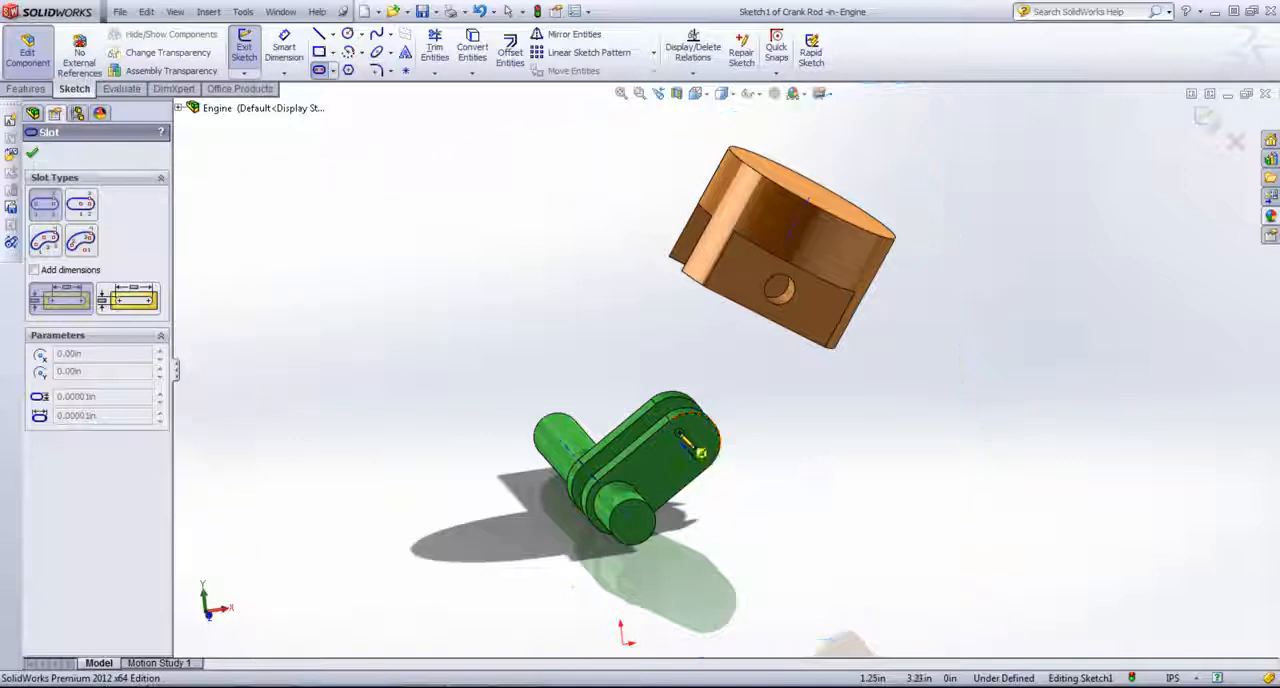
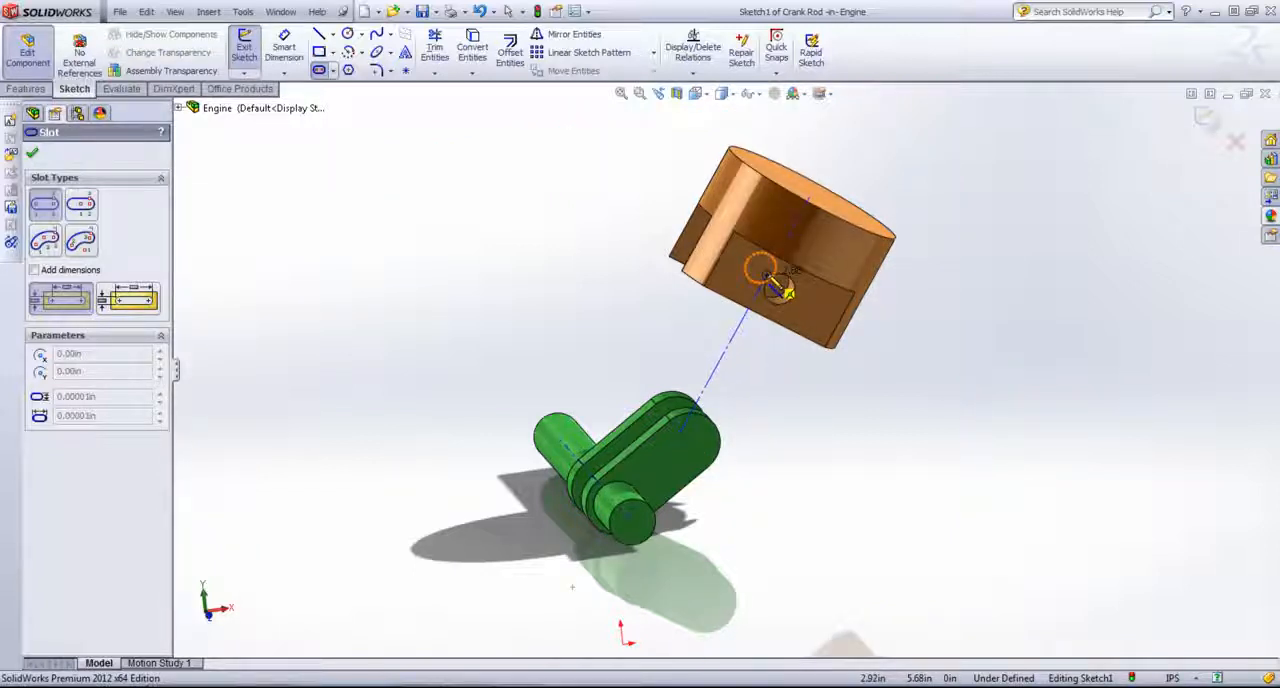
Step: Complete the straight slot from the crank pin to the piston's pin hole, about 2.88 in between centres and about 1.03 in wide
{"action": "left_click", "coordinate": [780, 288]}
{"action": "left_click", "coordinate": [795, 335]}
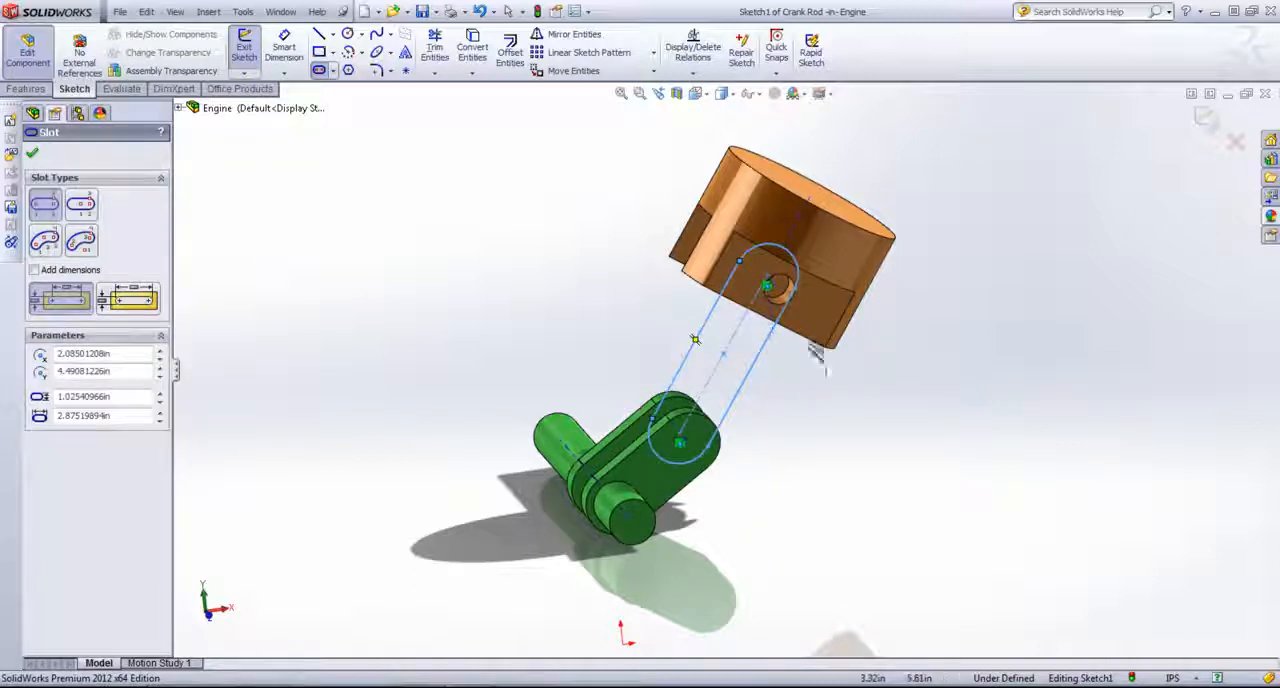
{"action": "right_click", "coordinate": [806, 424]}
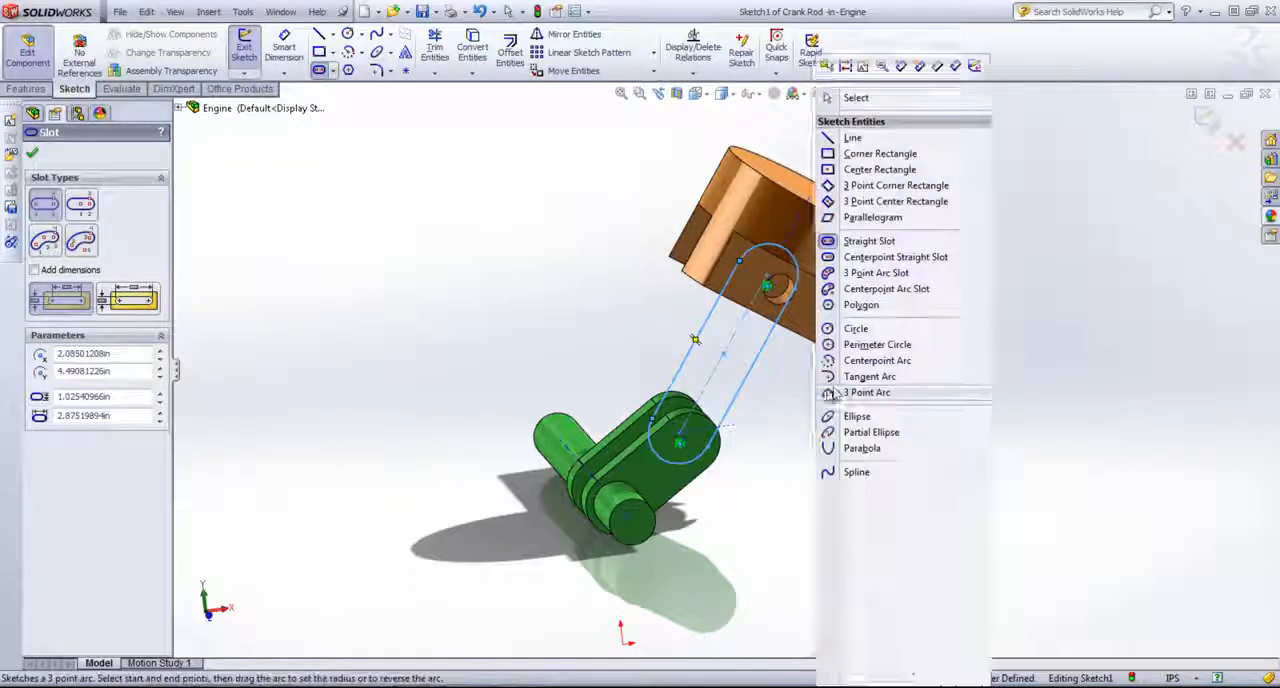
{"action": "left_click", "coordinate": [857, 96]}
{"action": "middle_click_drag", "start_coordinate": [846, 377], "coordinate": [837, 348]}
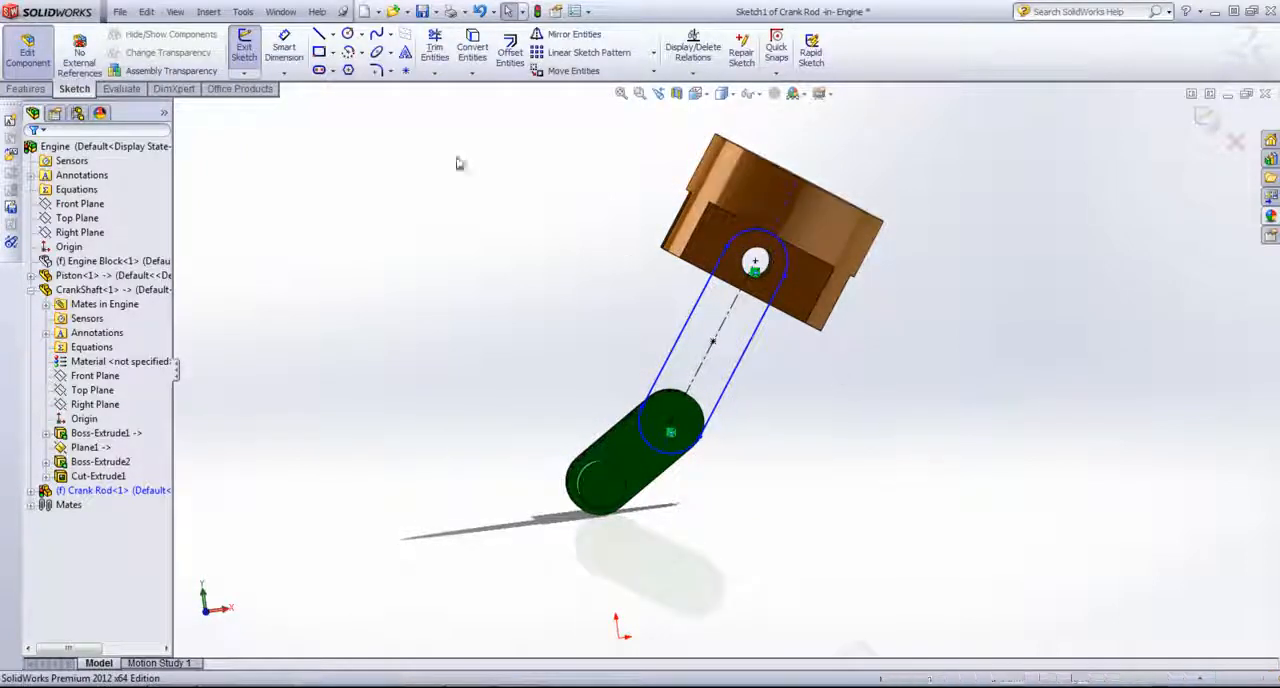
Step: Convert the circular edges of the piston's pin hole and the crankshaft's crank pin into the rod sketch
{"action": "middle_click_drag", "start_coordinate": [643, 202], "coordinate": [586, 223]}
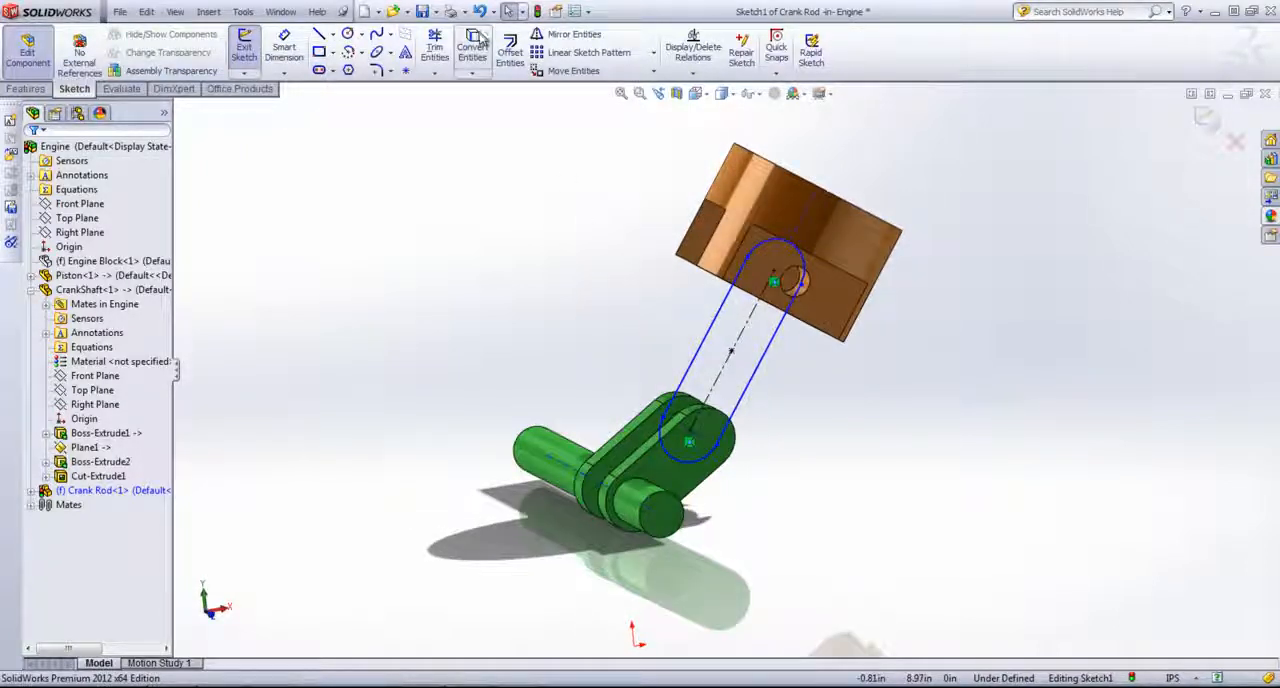
{"action": "left_click", "coordinate": [472, 45]}
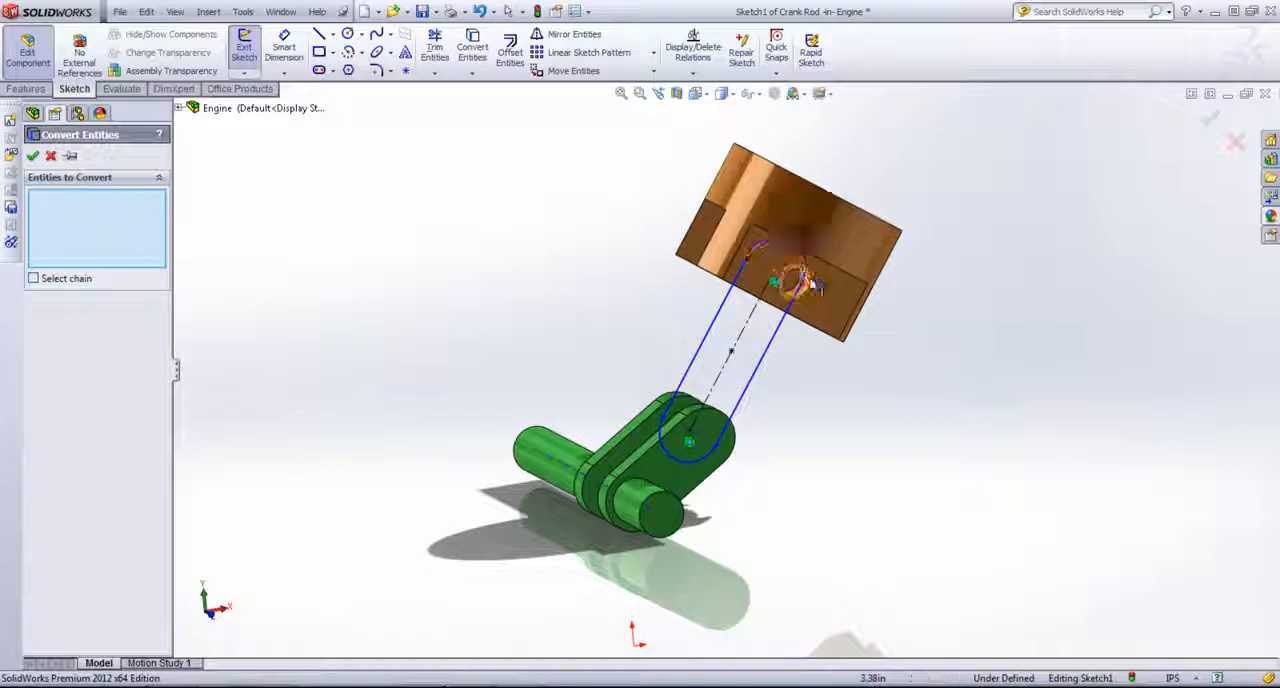
{"action": "left_click", "coordinate": [803, 287]}
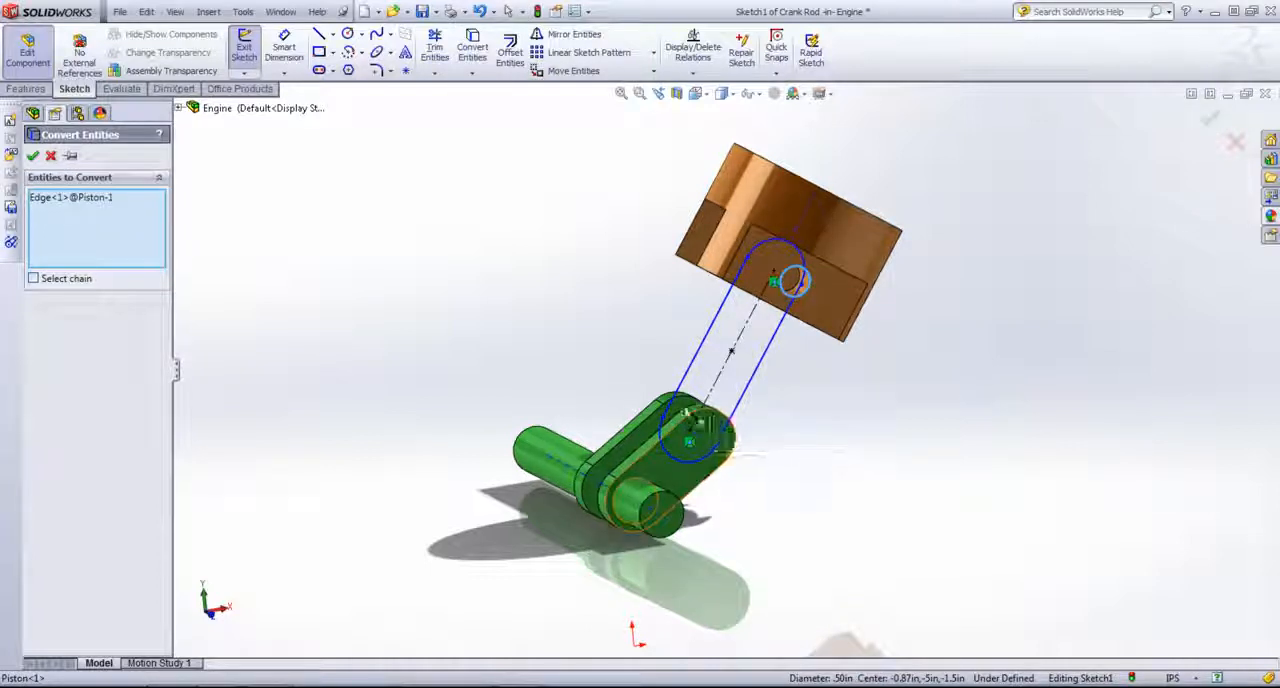
{"action": "middle_click_drag", "start_coordinate": [704, 430], "coordinate": [760, 343]}
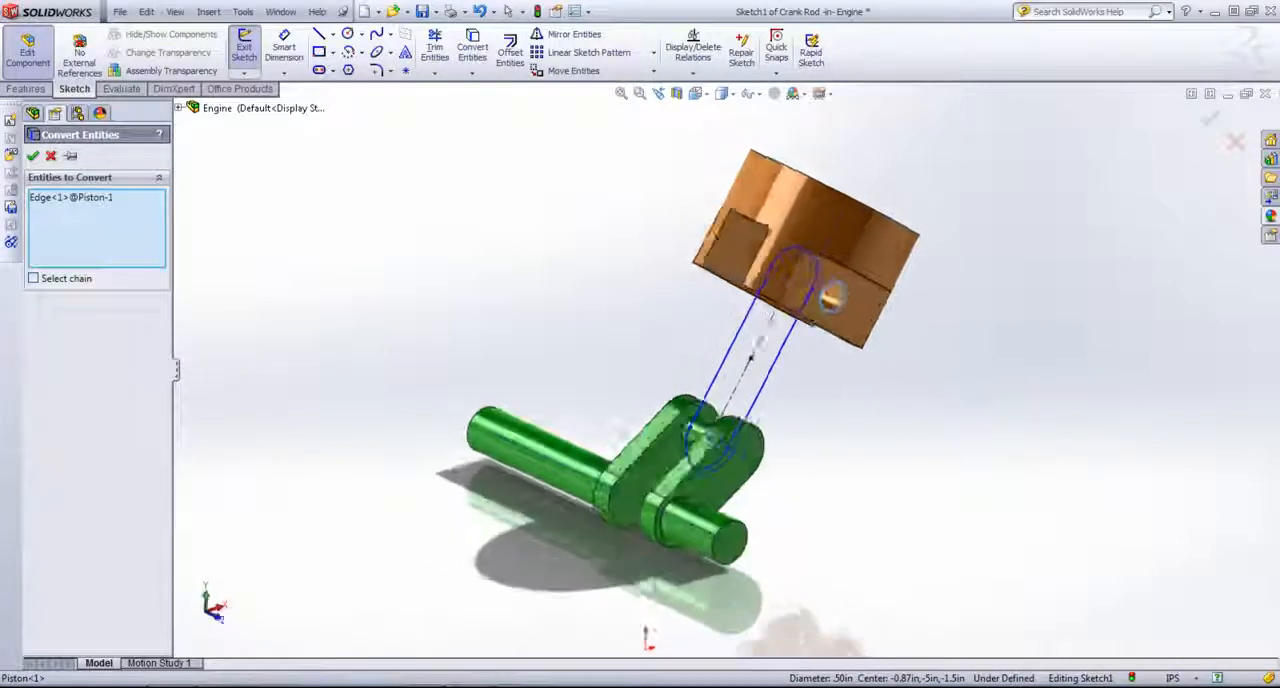
{"action": "left_click", "coordinate": [698, 438]}
{"action": "middle_click_drag", "start_coordinate": [865, 479], "coordinate": [826, 440]}
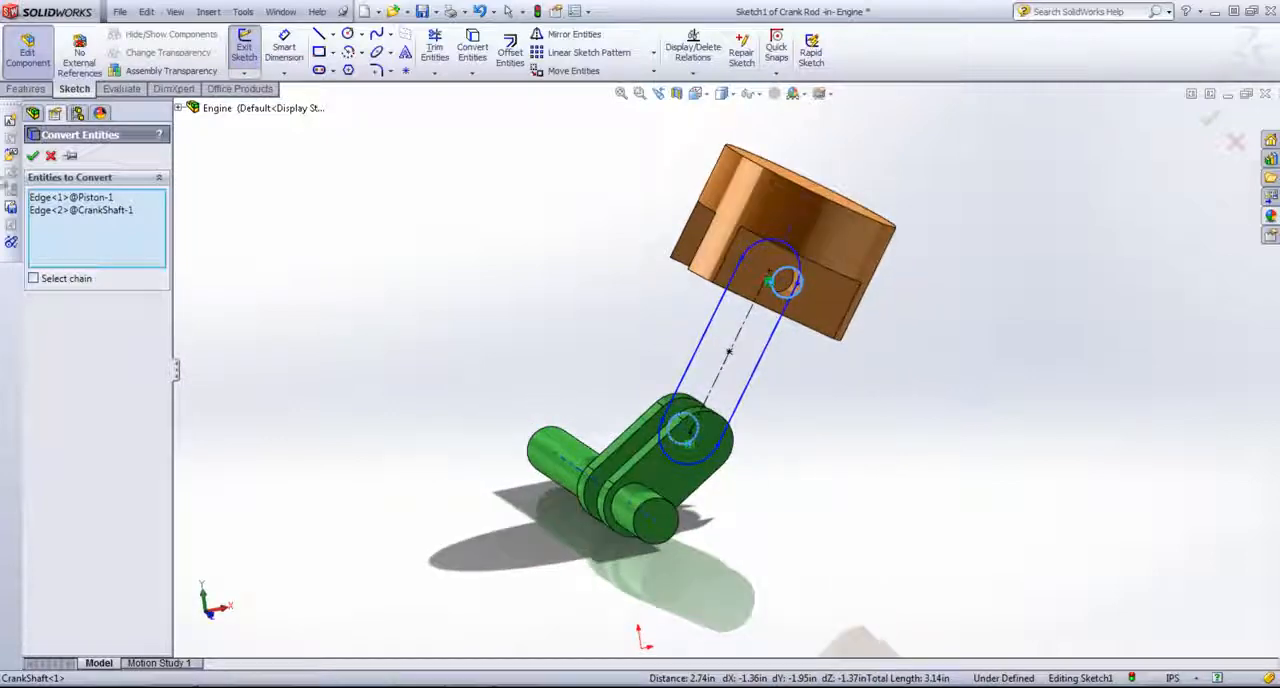
{"action": "left_click", "coordinate": [47, 157]}
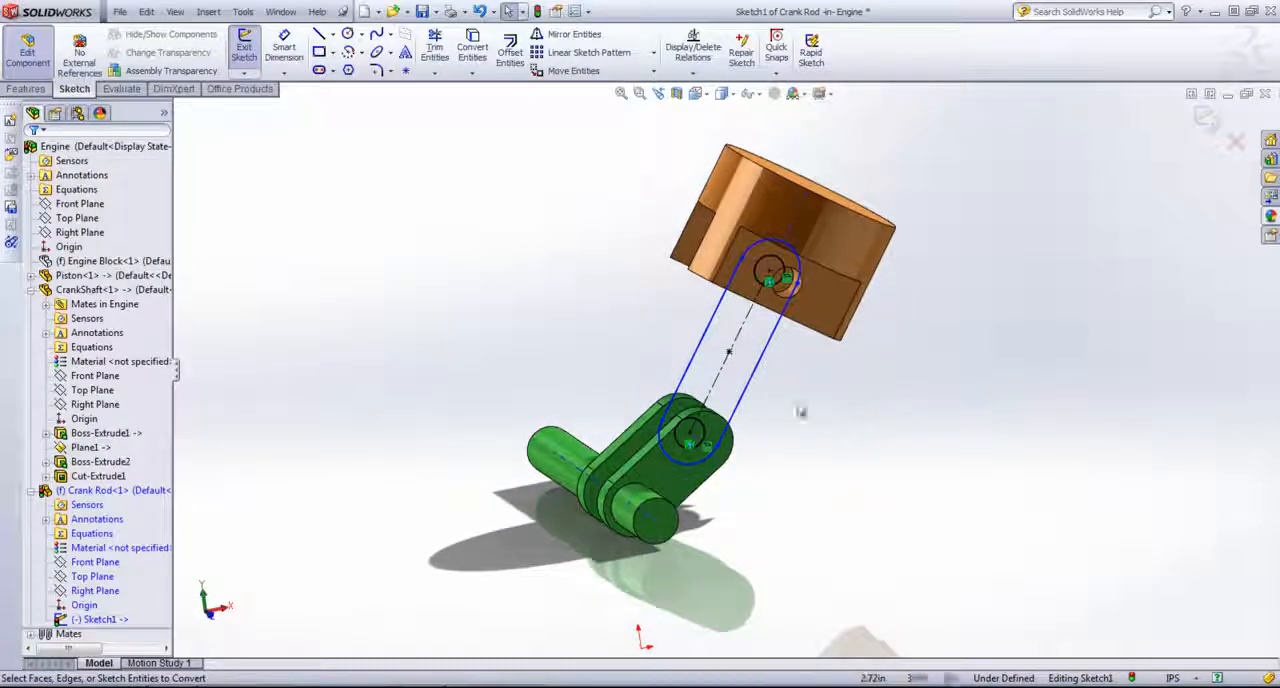
Step: Dimension the slot's width between its two straight sides as 0.75 in
{"action": "left_click", "coordinate": [284, 47]}
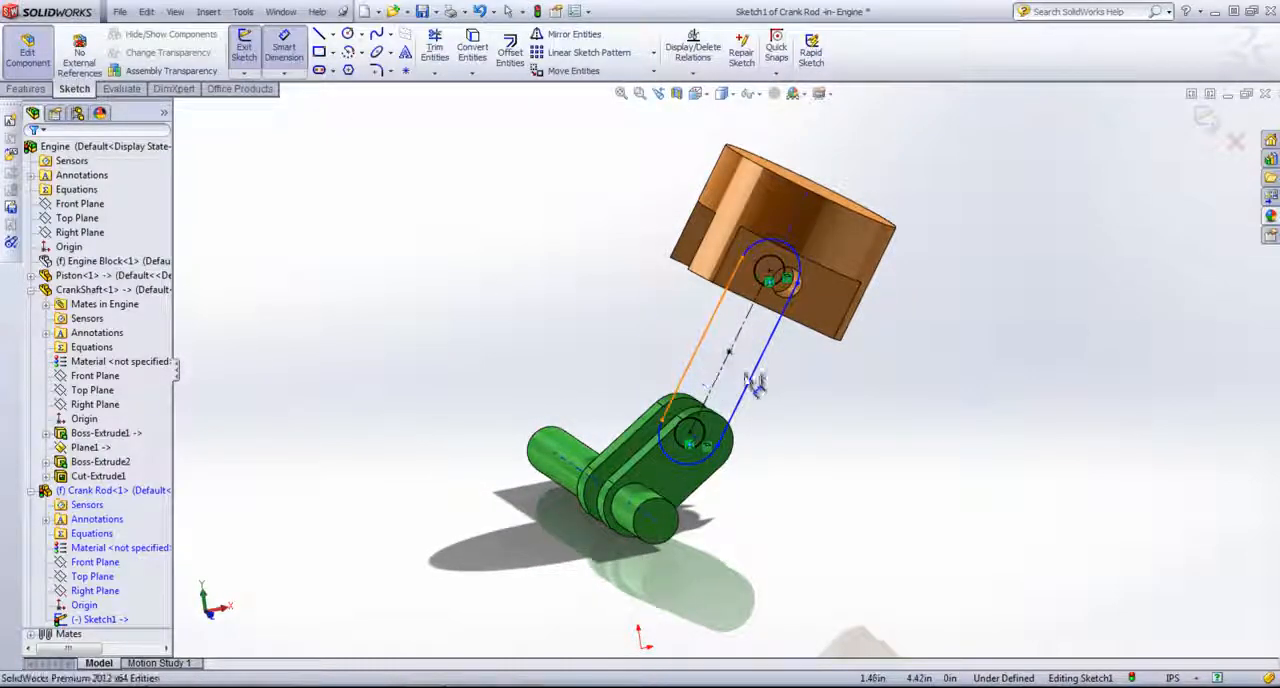
{"action": "left_click", "coordinate": [735, 350]}
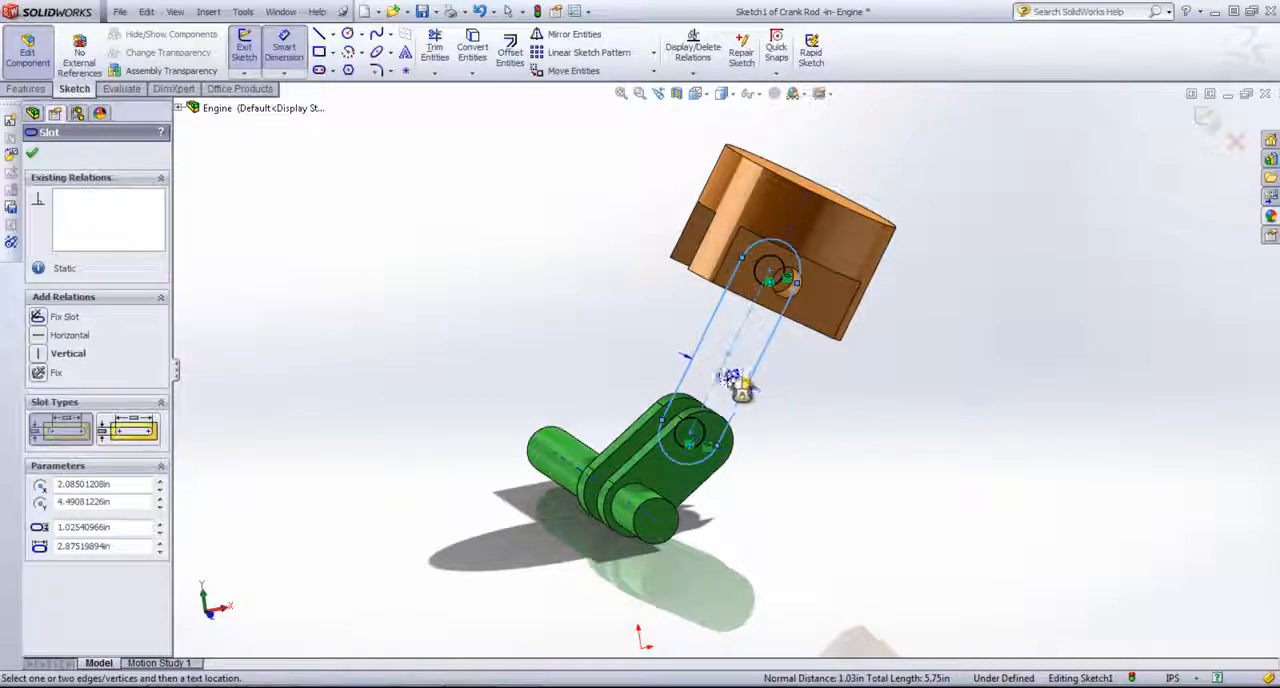
{"action": "left_click", "coordinate": [818, 430]}
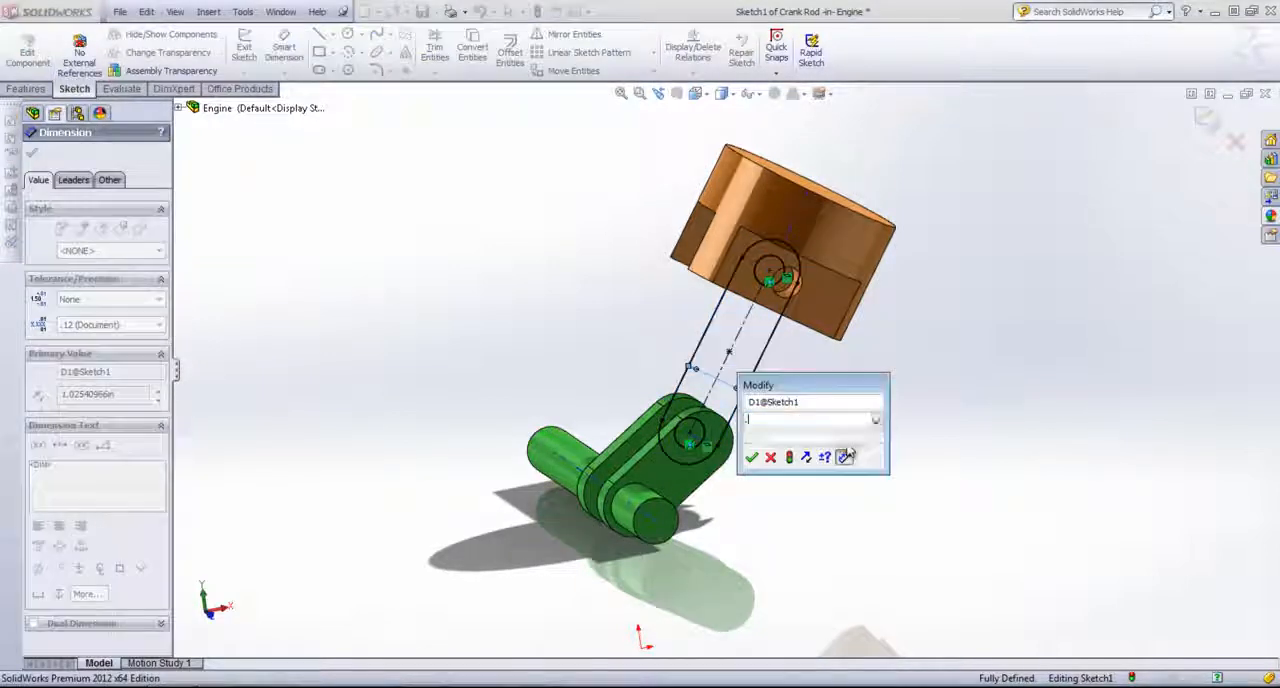
{"action": "type", "text": ".75"}
{"action": "key", "text": "Return"}
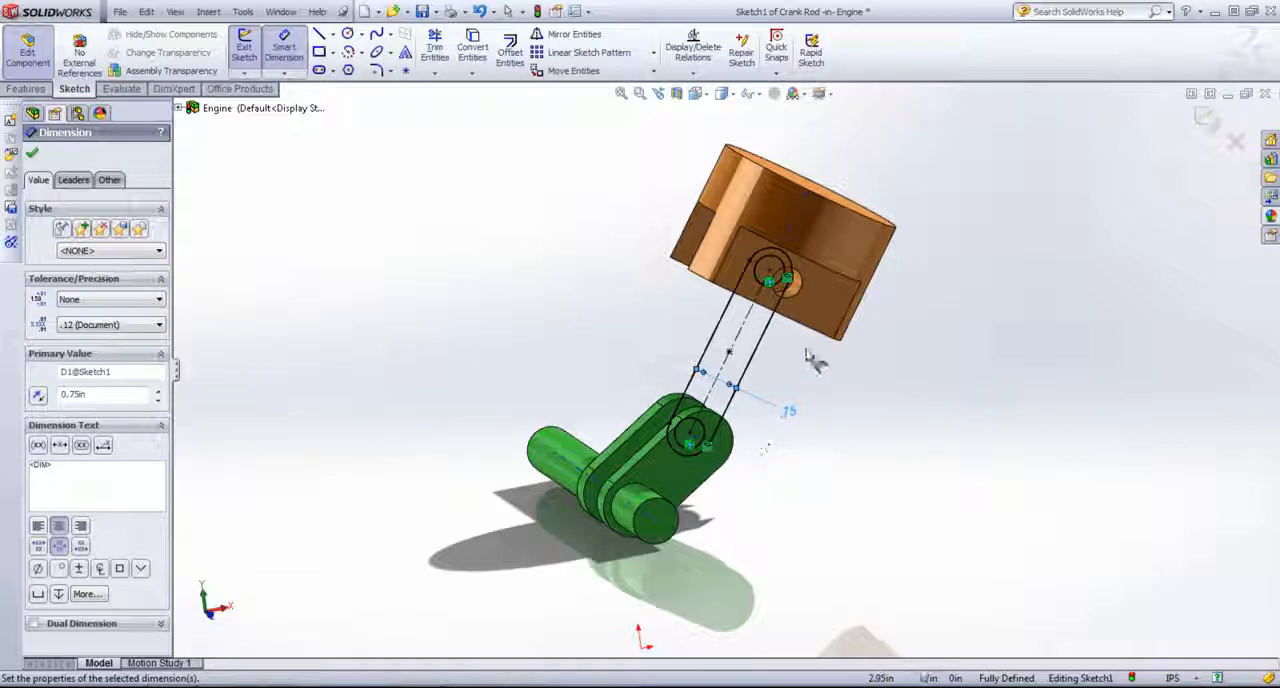
Step: Extrude the rod sketch as a 0.50 in Mid Plane boss and return to editing the assembly
{"action": "left_click", "coordinate": [26, 88]}
{"action": "left_click", "coordinate": [251, 52]}
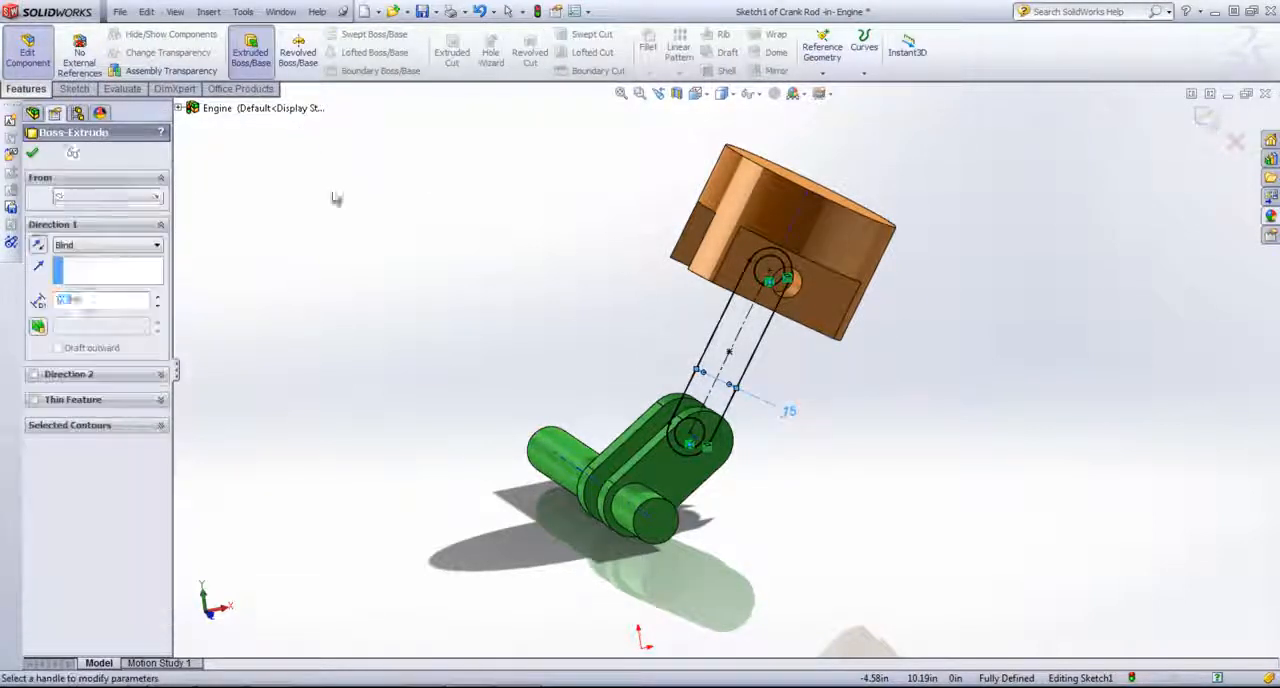
{"action": "middle_click_drag", "start_coordinate": [474, 308], "coordinate": [580, 338]}
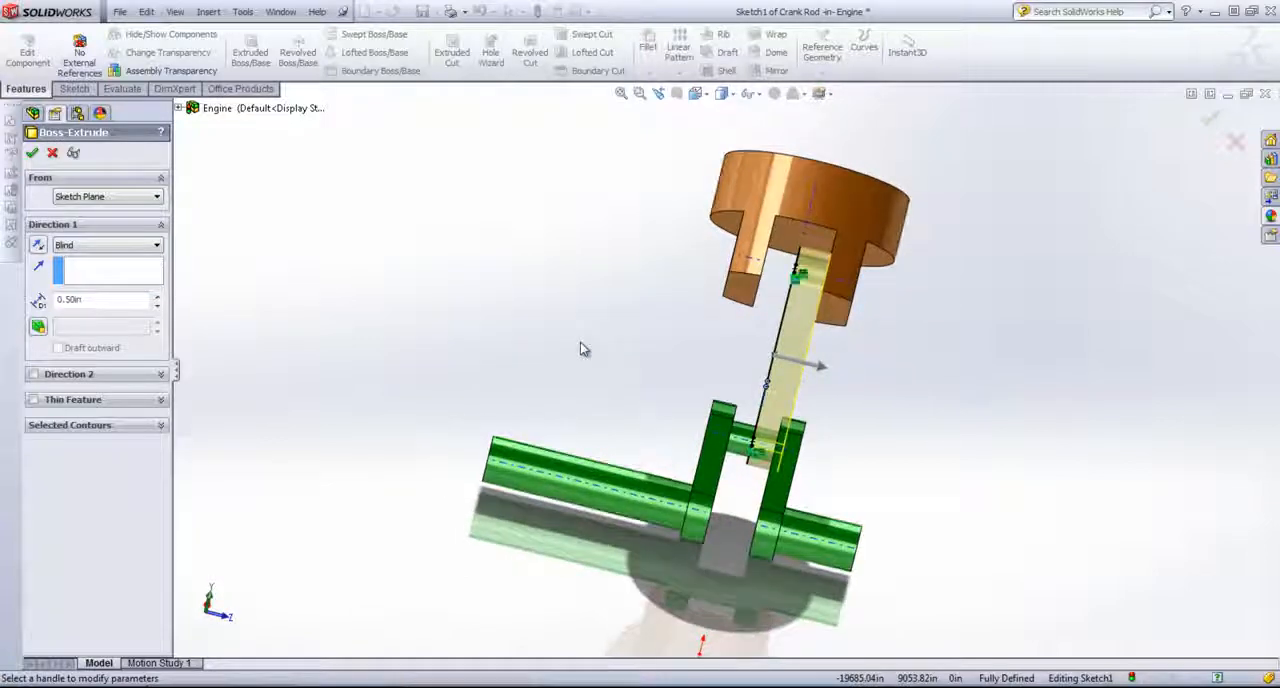
{"action": "left_click", "coordinate": [110, 245]}
{"action": "left_click", "coordinate": [85, 300]}
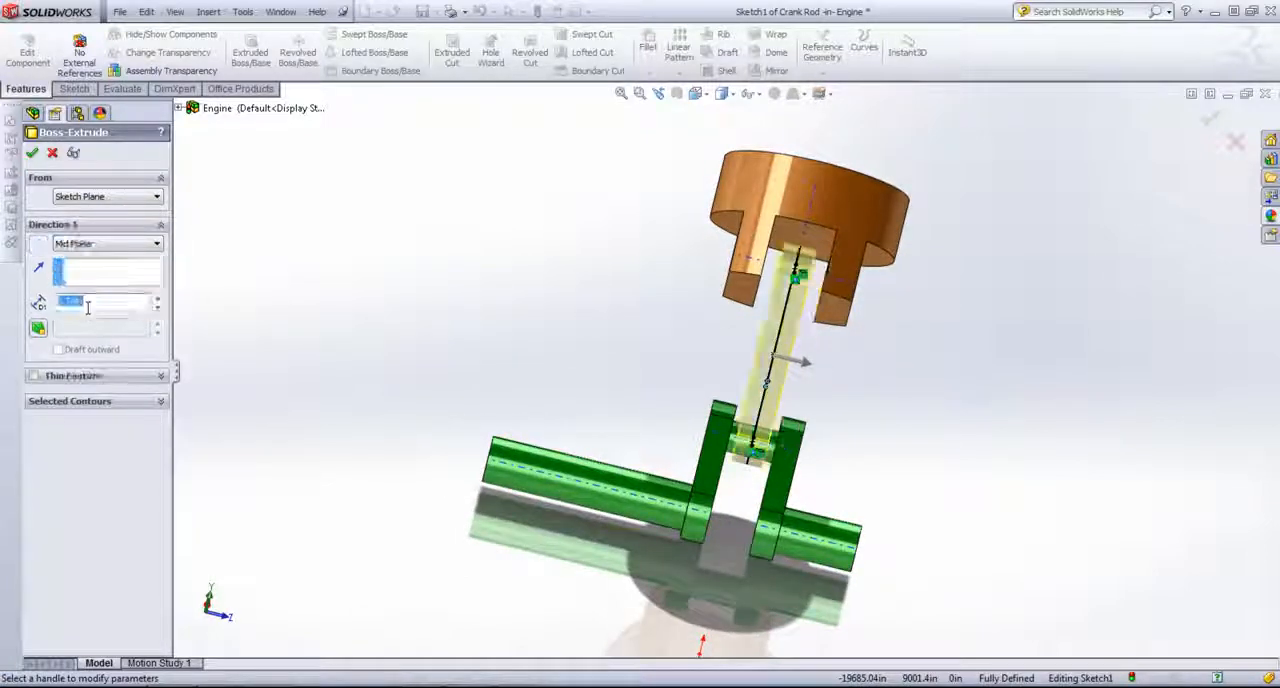
{"action": "left_click", "coordinate": [88, 302]}
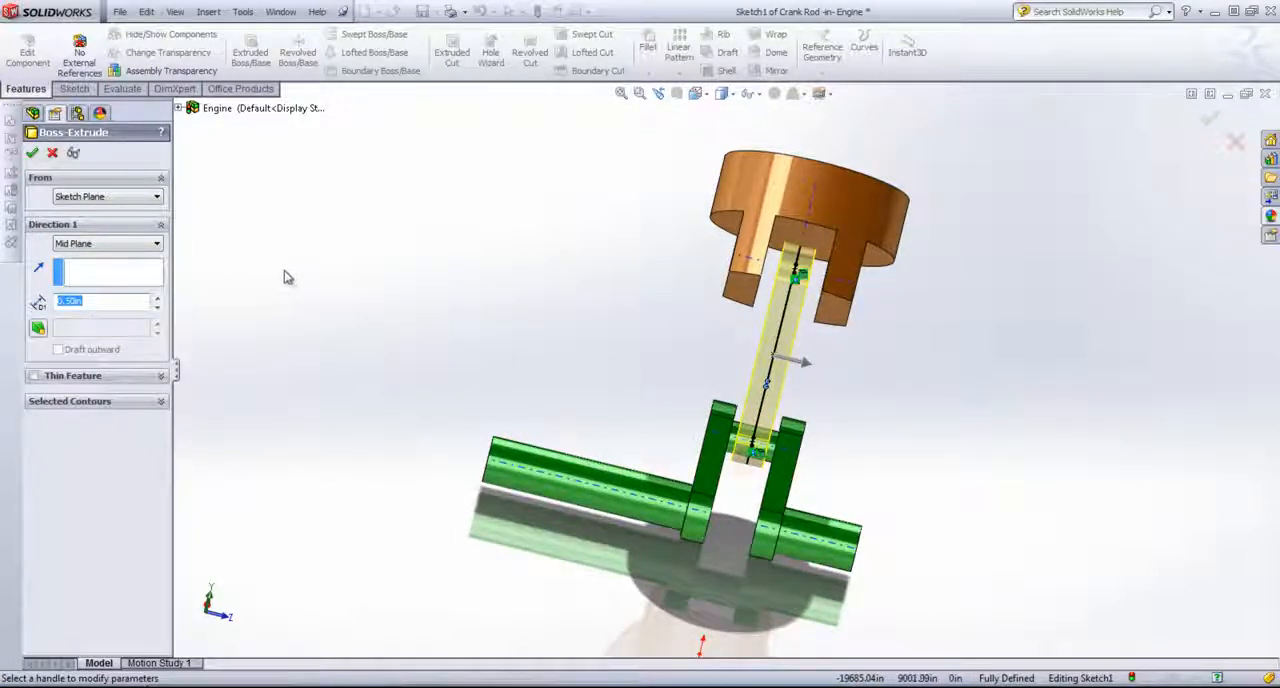
{"action": "middle_click_drag", "start_coordinate": [287, 277], "coordinate": [175, 268]}
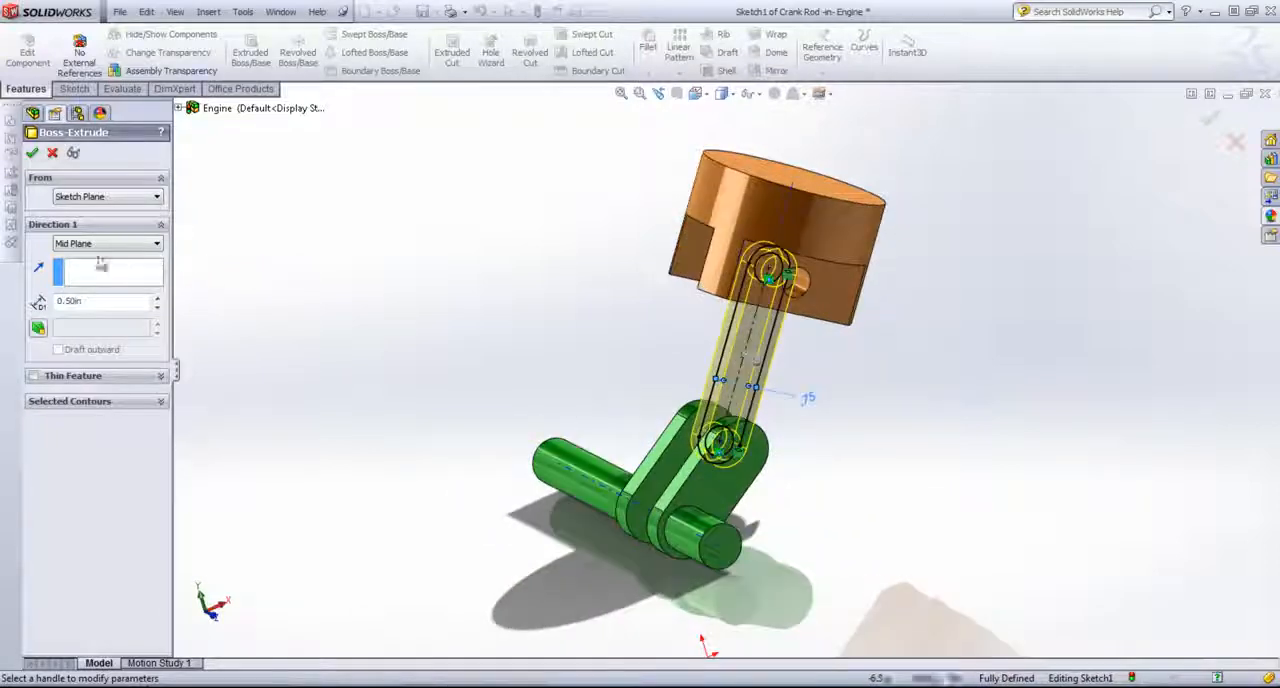
{"action": "left_click", "coordinate": [32, 154]}
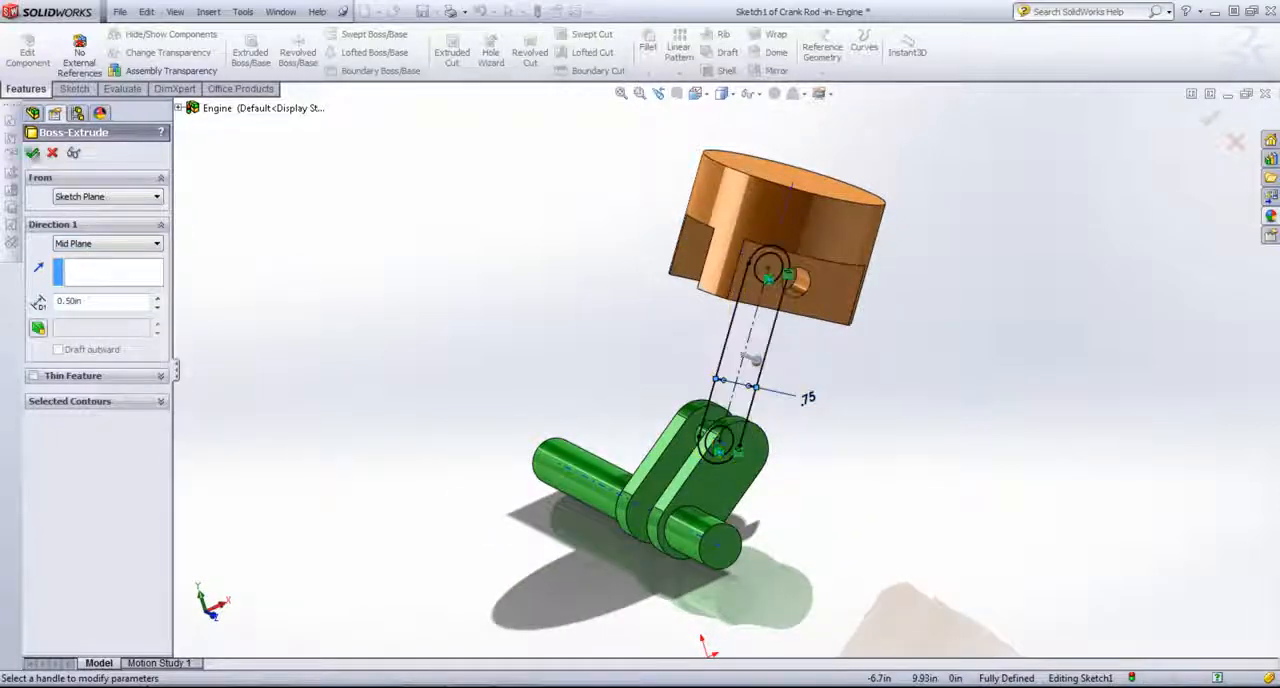
{"action": "left_click", "coordinate": [745, 393]}
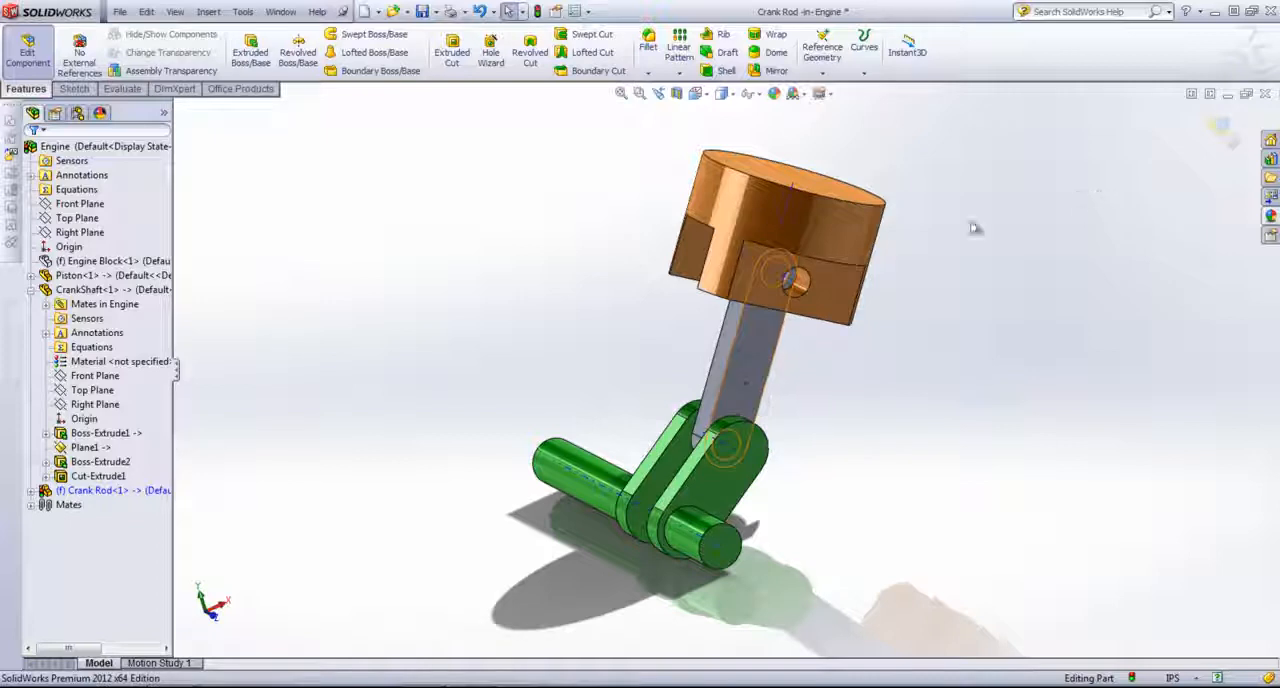
{"action": "left_click", "coordinate": [1219, 127]}
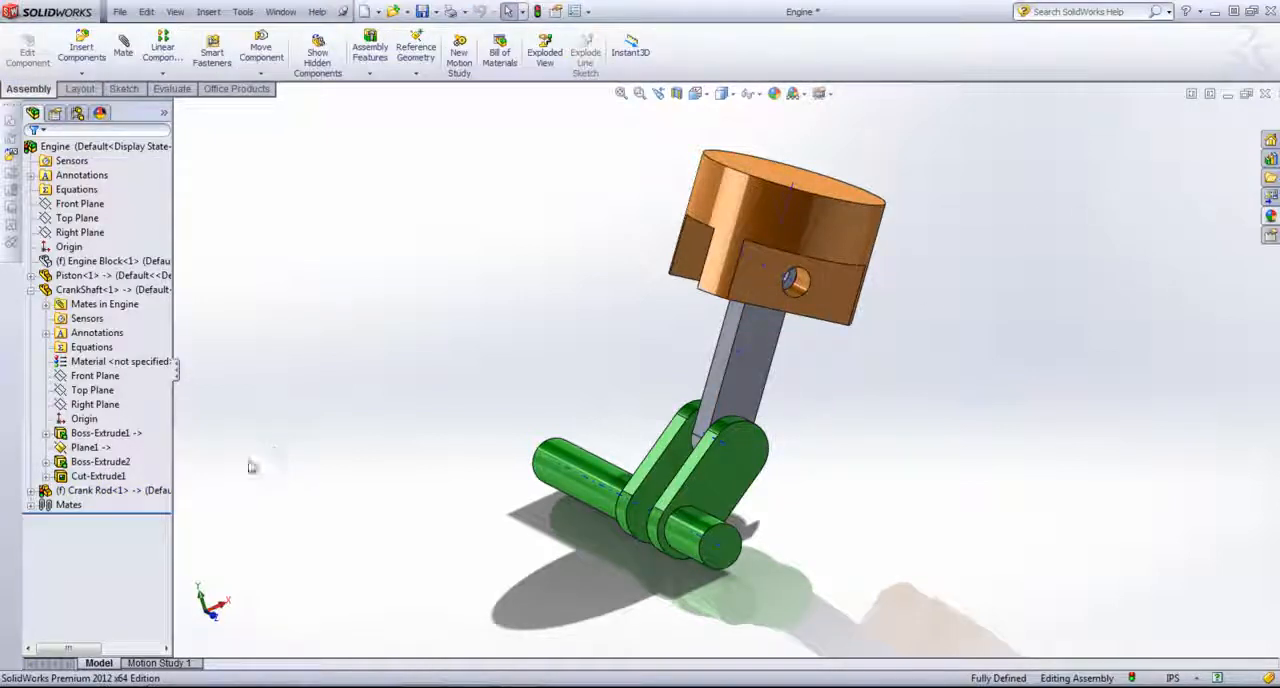
Step: Apply a light red colour from the standard palette to the Crank Rod at part document level
{"action": "left_click", "coordinate": [100, 490]}
{"action": "left_click", "coordinate": [148, 464]}
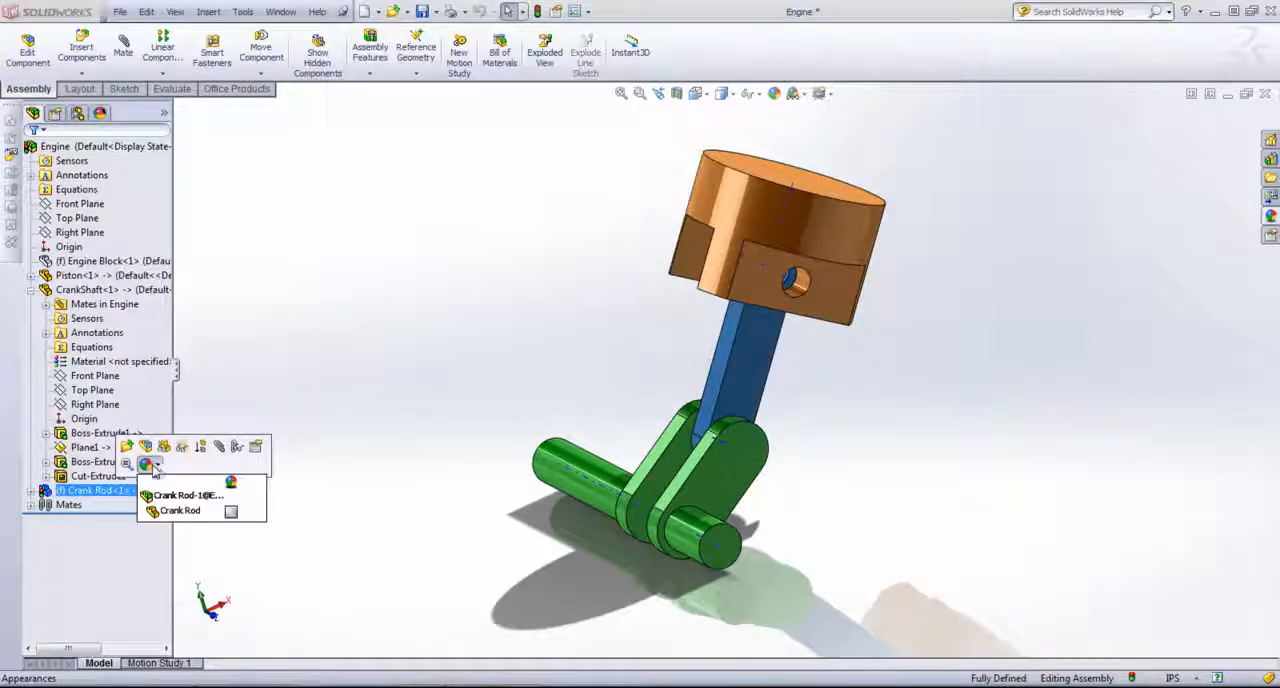
{"action": "left_click", "coordinate": [185, 510]}
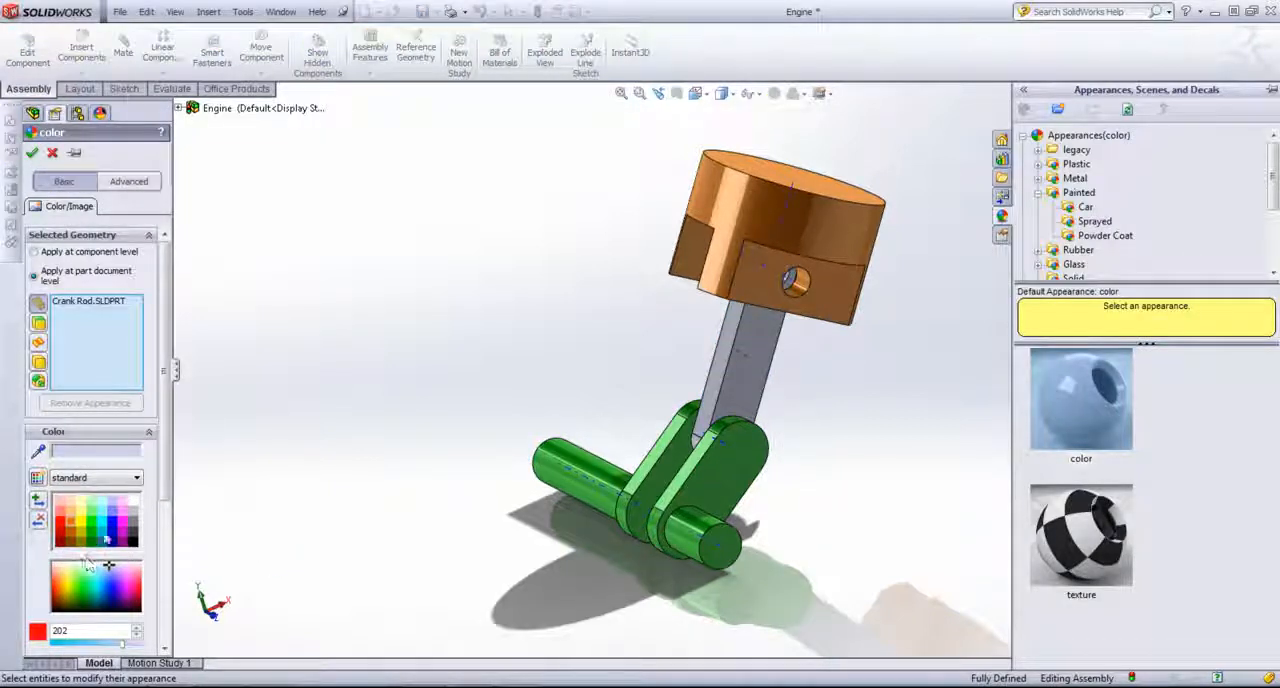
{"action": "left_click", "coordinate": [60, 514]}
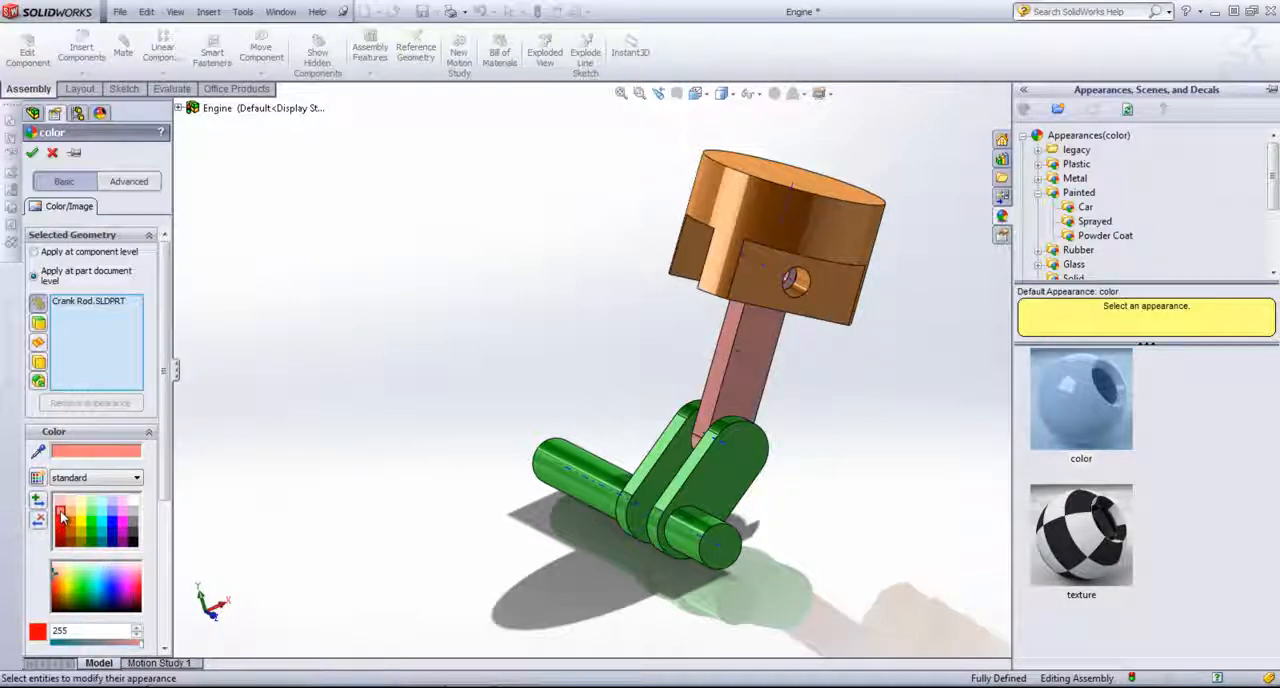
{"action": "left_click", "coordinate": [31, 152]}
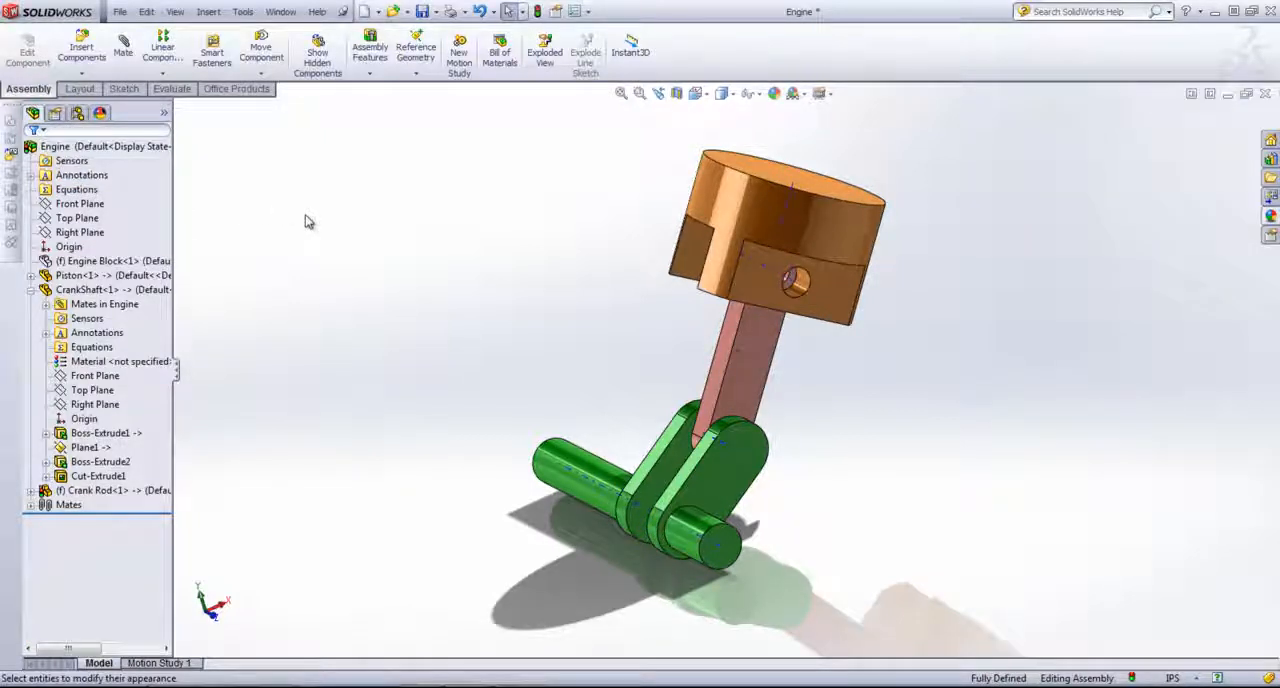
Step: Show the hidden Engine Block again around the piston and crankshaft
{"action": "right_click", "coordinate": [112, 260]}
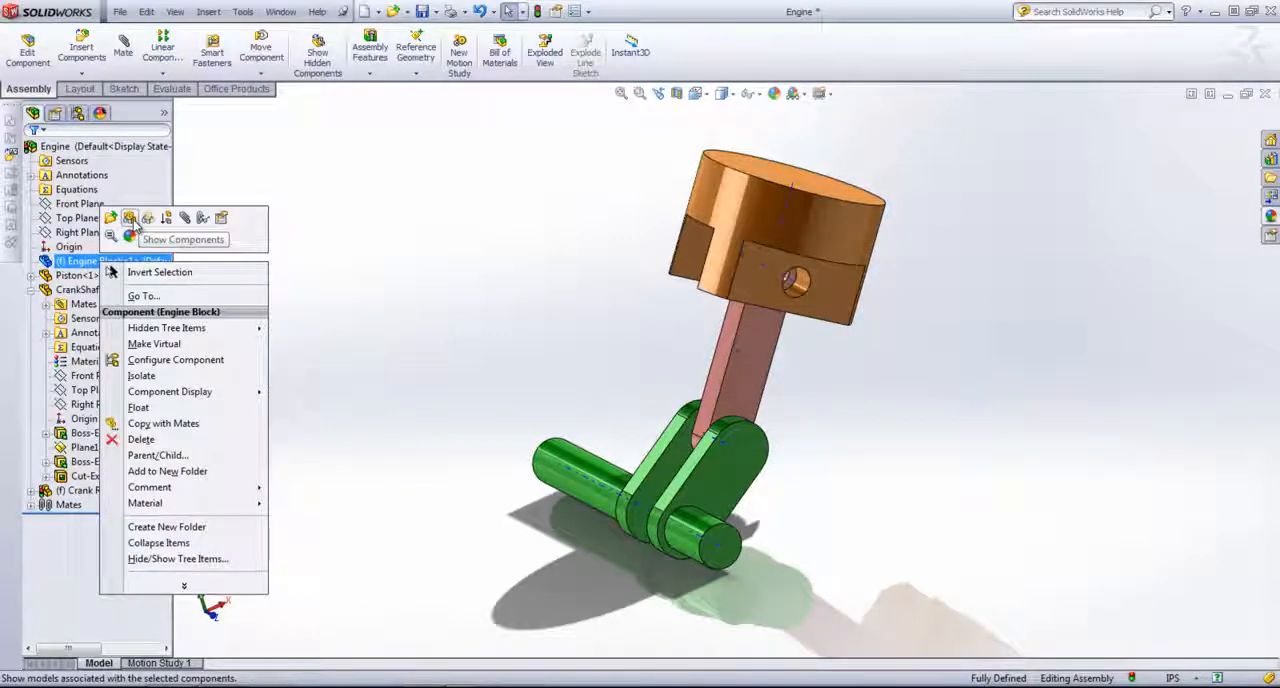
{"action": "left_click", "coordinate": [148, 218]}
{"action": "middle_click_drag", "start_coordinate": [515, 352], "coordinate": [647, 332]}
{"action": "left_click", "coordinate": [1037, 492]}
{"action": "scroll", "coordinate": [771, 447], "scroll_direction": "up", "scroll_amount": 2}
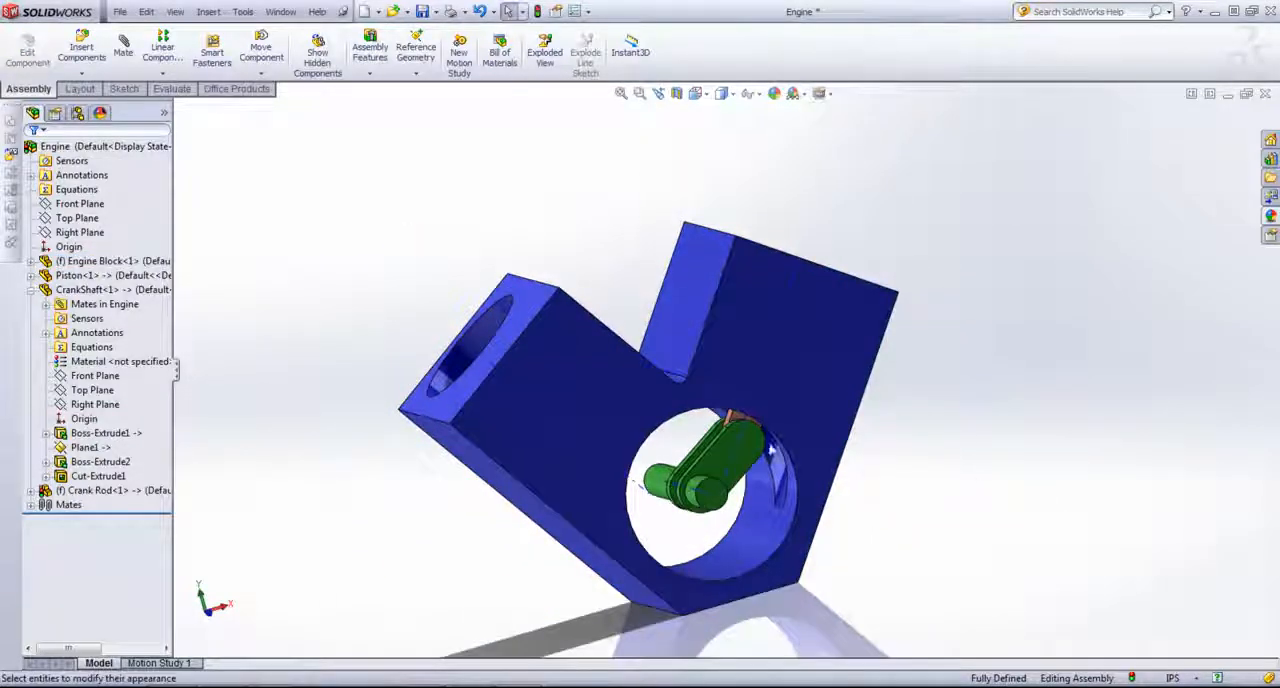
Step: Open the CrankShaft for editing within the assembly
{"action": "middle_click_drag", "start_coordinate": [773, 448], "coordinate": [711, 458]}
{"action": "scroll", "coordinate": [712, 455], "scroll_direction": "down", "scroll_amount": 4}
{"action": "scroll", "coordinate": [712, 482], "scroll_direction": "up", "scroll_amount": 1}
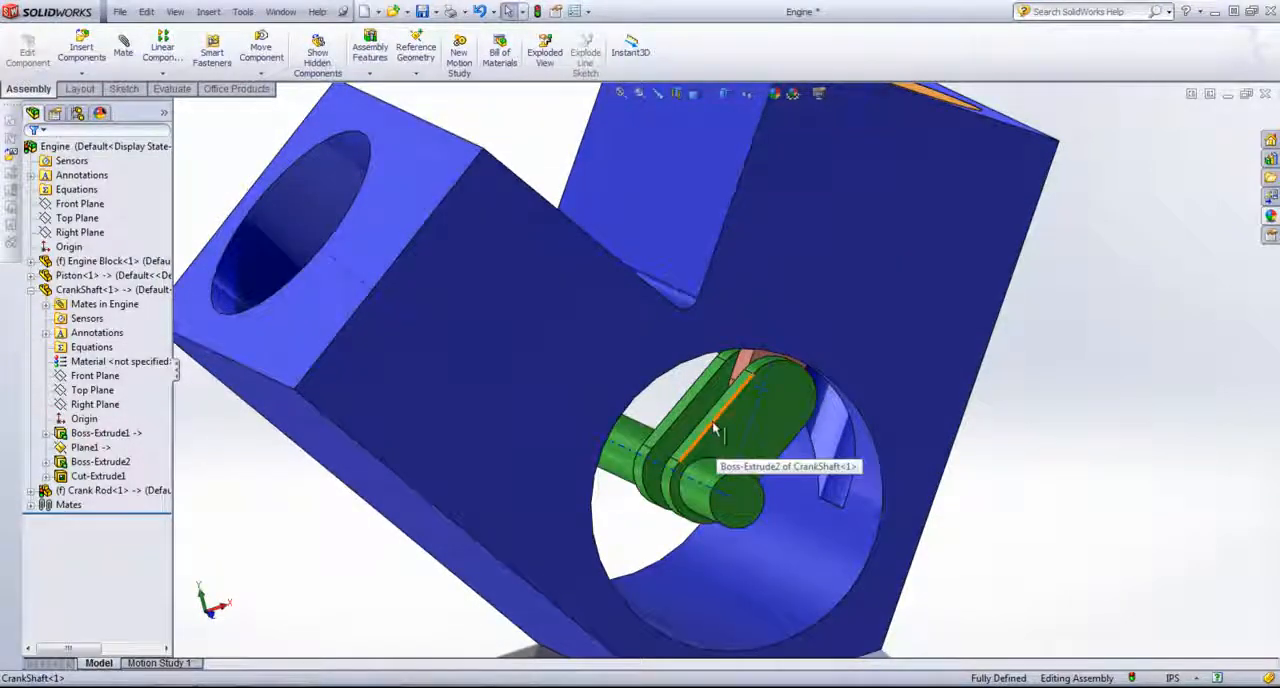
{"action": "left_click", "coordinate": [686, 414]}
{"action": "middle_click_drag", "start_coordinate": [686, 414], "coordinate": [622, 430]}
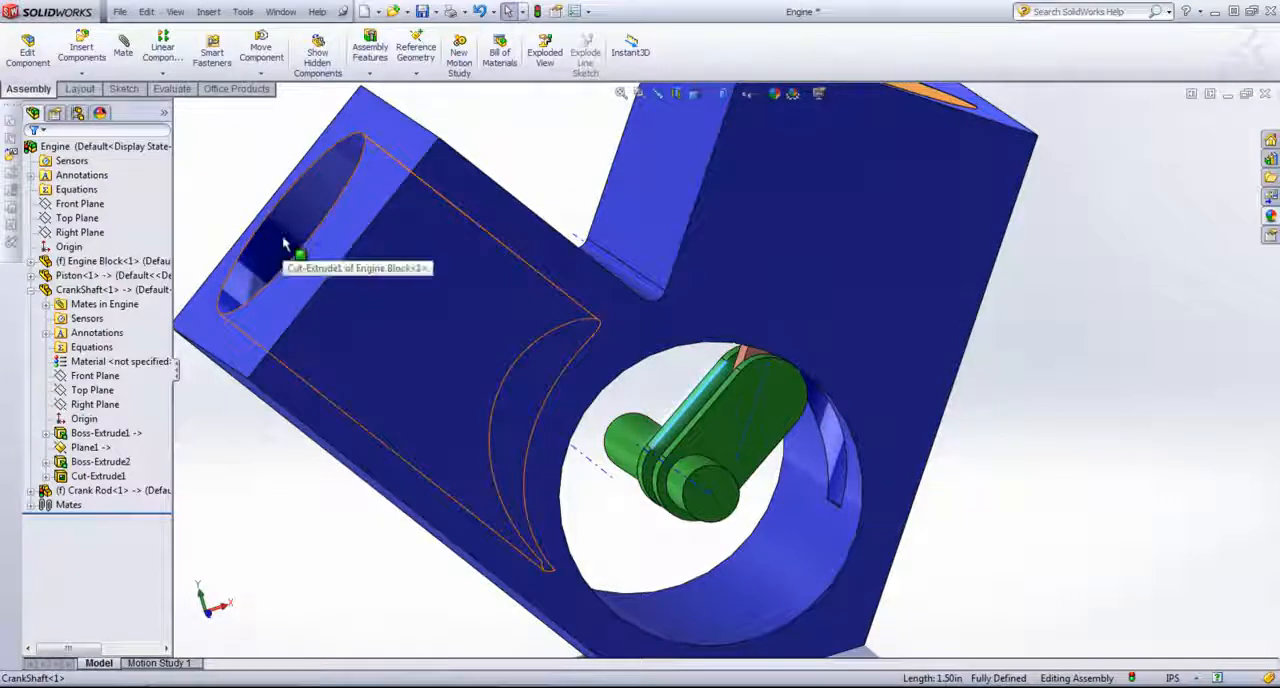
{"action": "middle_click_drag", "start_coordinate": [279, 243], "coordinate": [909, 437]}
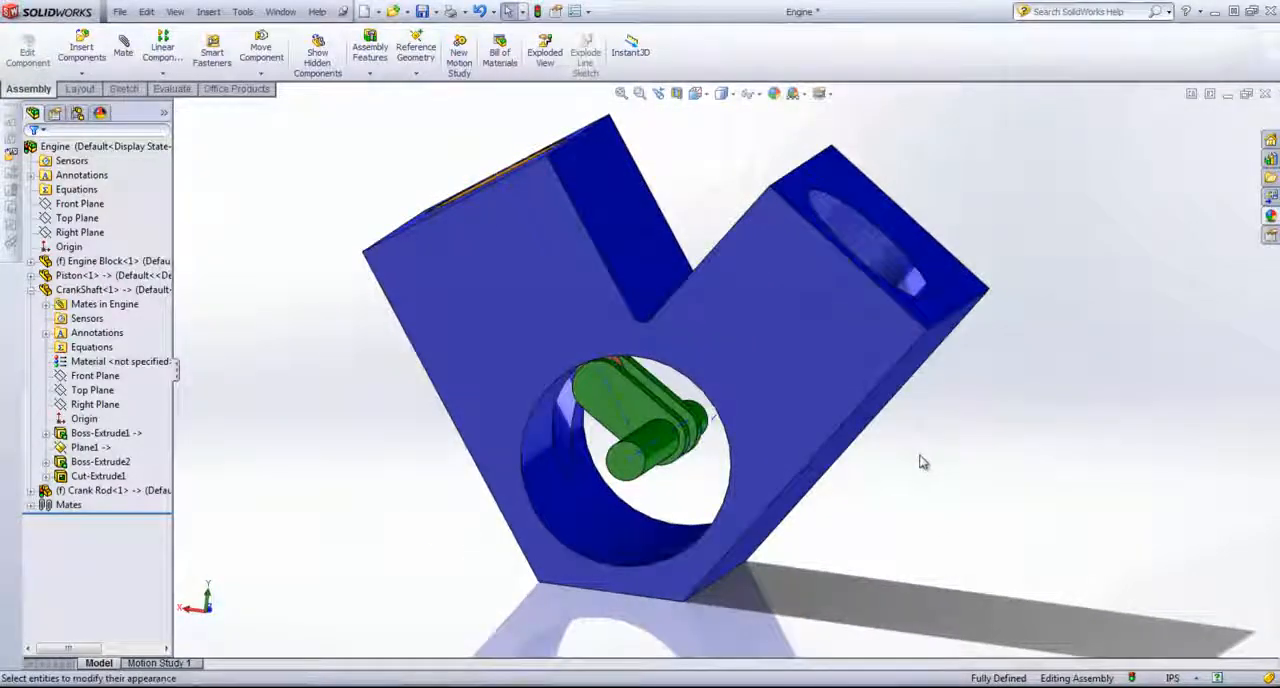
{"action": "left_click", "coordinate": [619, 462]}
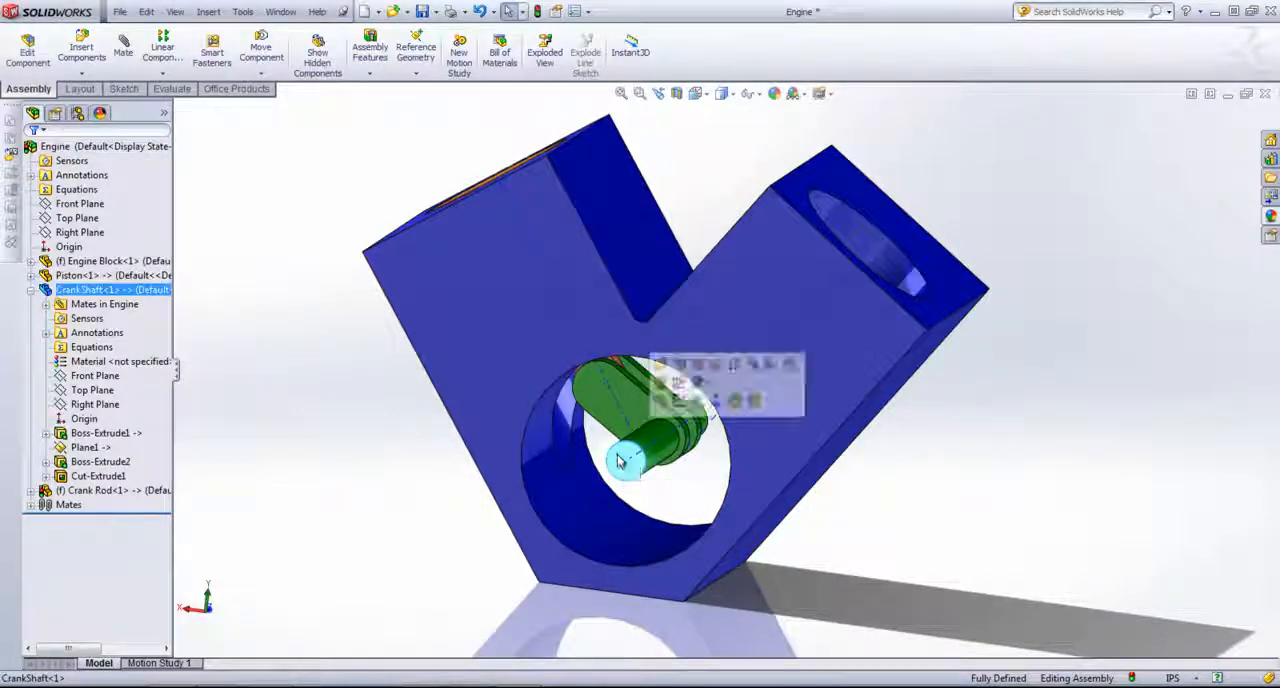
{"action": "left_click", "coordinate": [680, 366]}
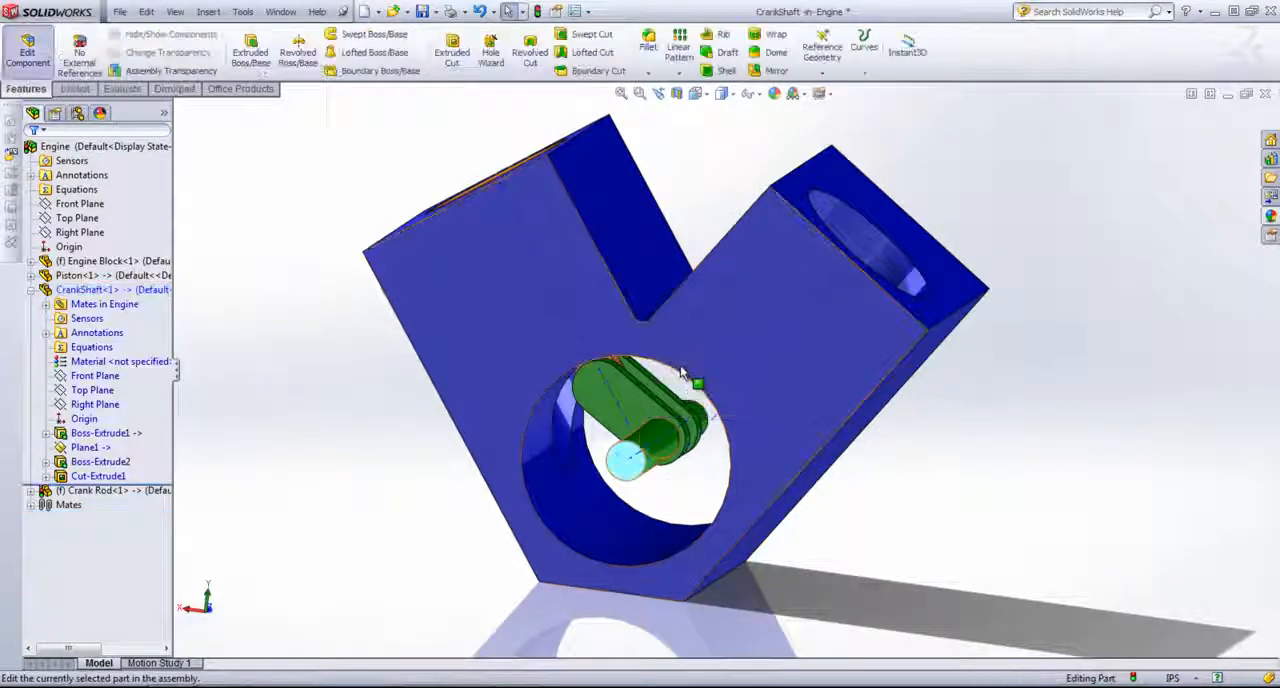
Step: Create a reference plane parallel to the engine block's front face and coincident with the second cylinder's axis
{"action": "left_click", "coordinate": [733, 307]}
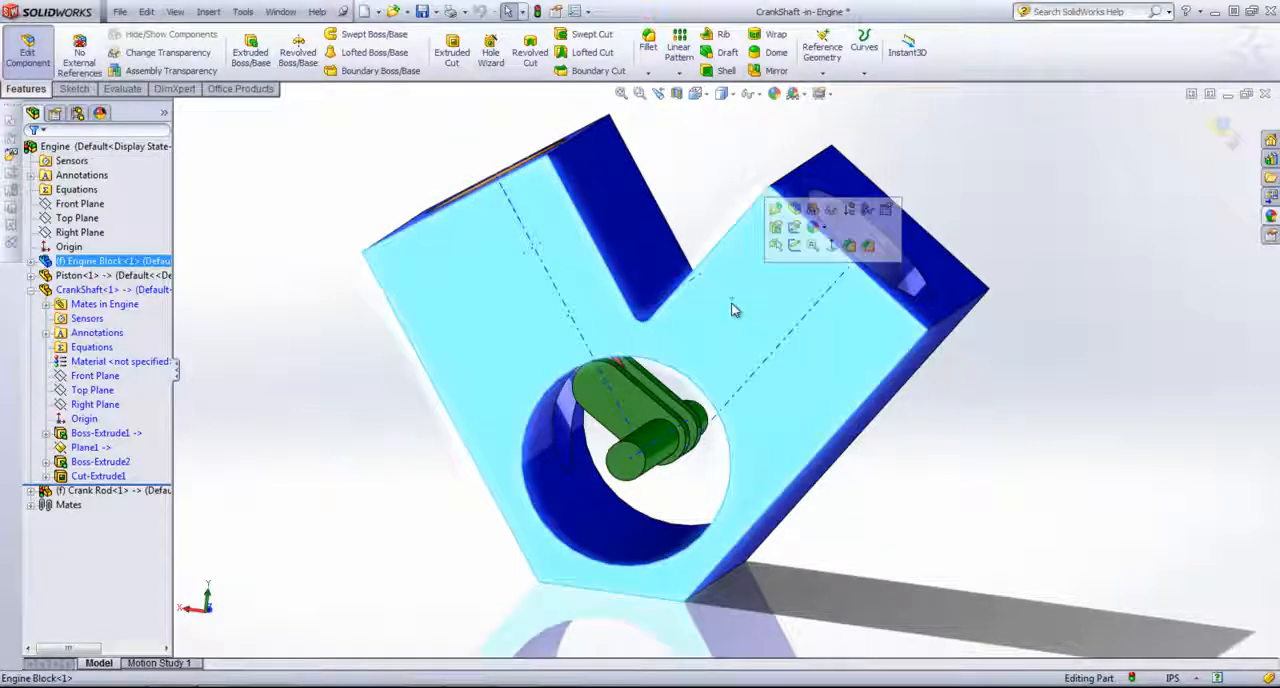
{"action": "left_click", "coordinate": [834, 78]}
{"action": "left_click", "coordinate": [838, 88]}
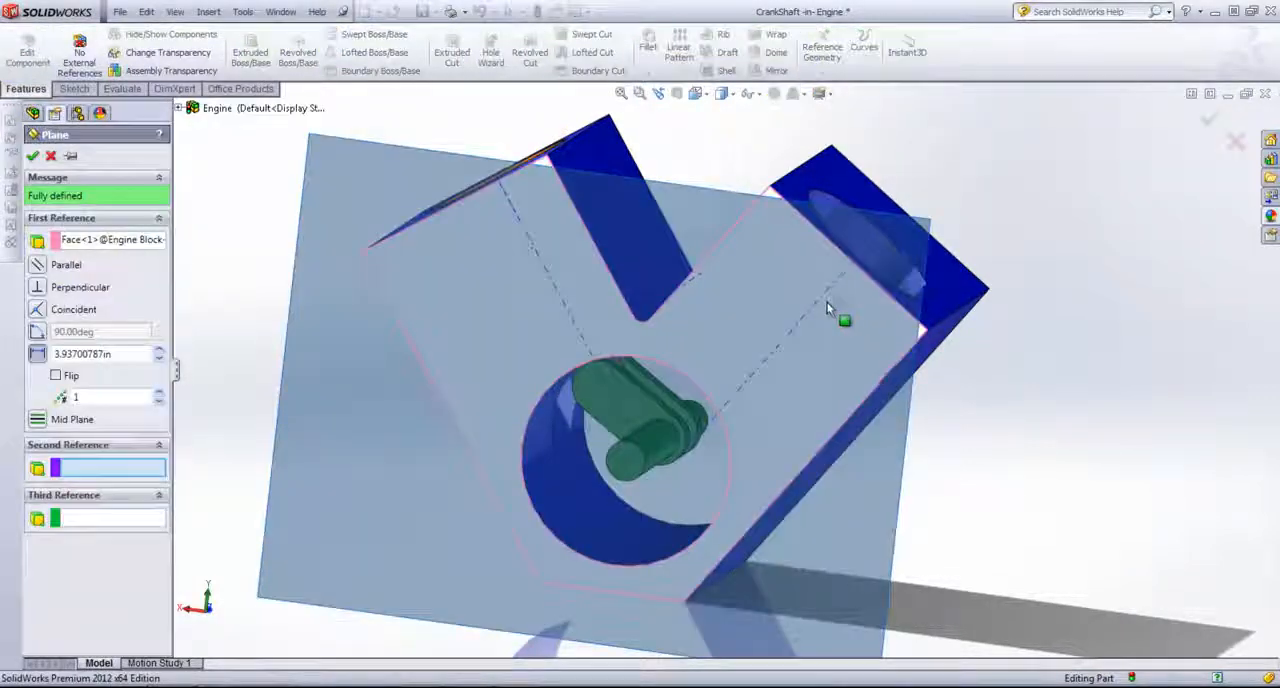
{"action": "left_click", "coordinate": [818, 304]}
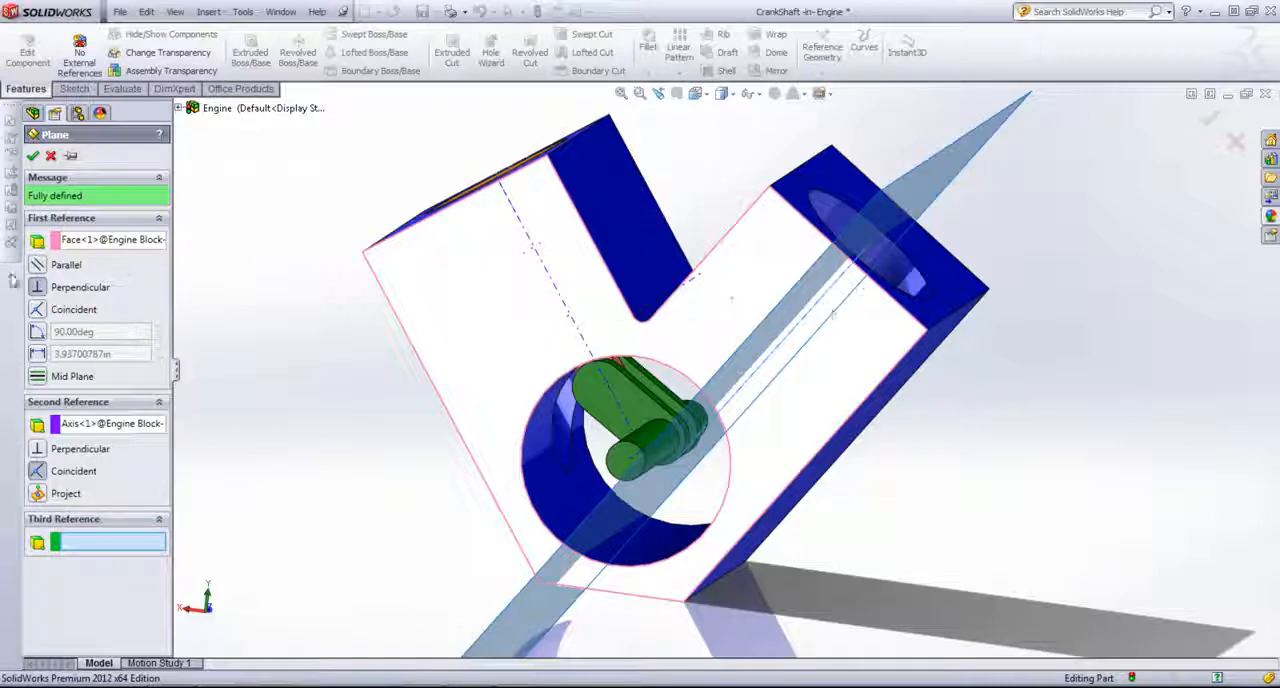
{"action": "left_click", "coordinate": [36, 265]}
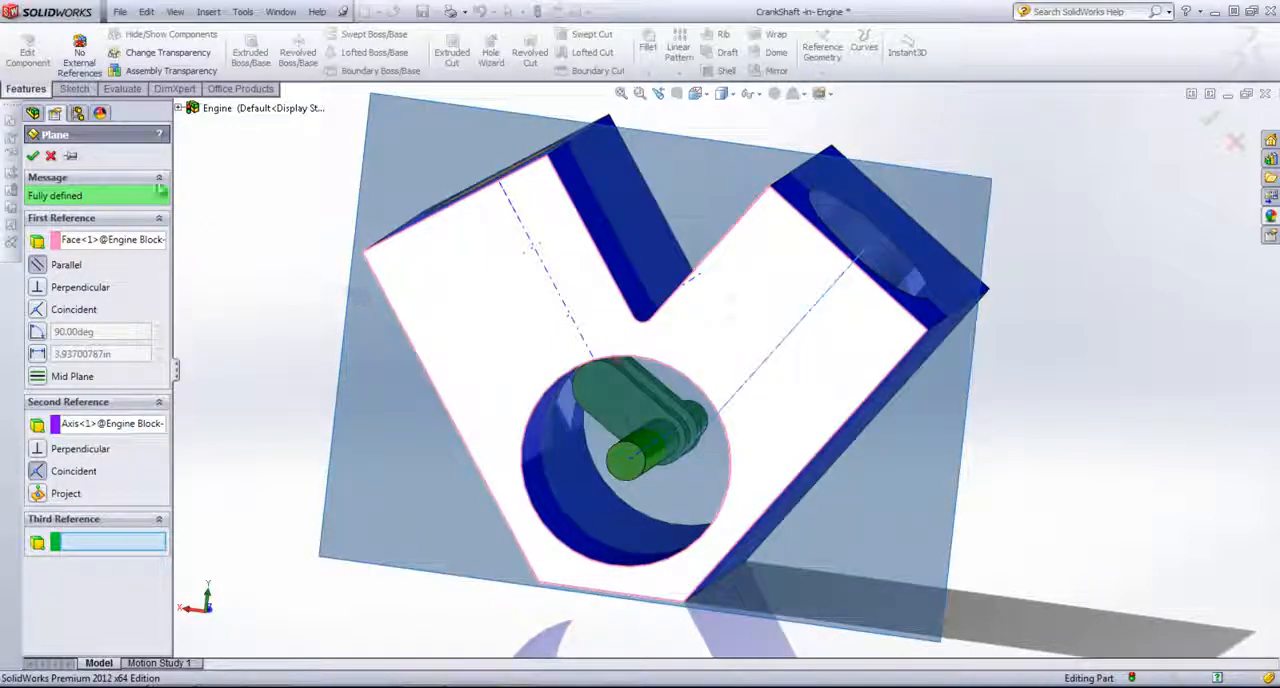
{"action": "left_click", "coordinate": [32, 157]}
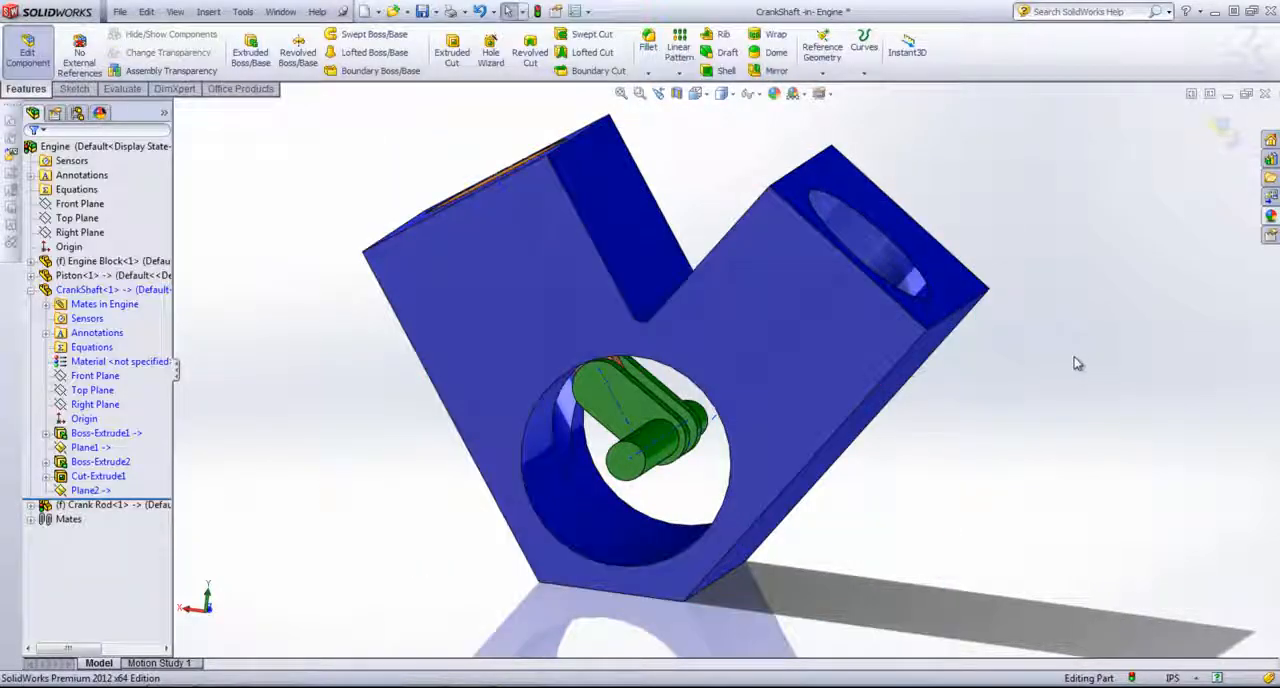
Step: Start a sketch on the new plane and insert one instance of Block1 at 0 degrees inside the block's large bore
{"action": "key", "text": "ctrl+1"}
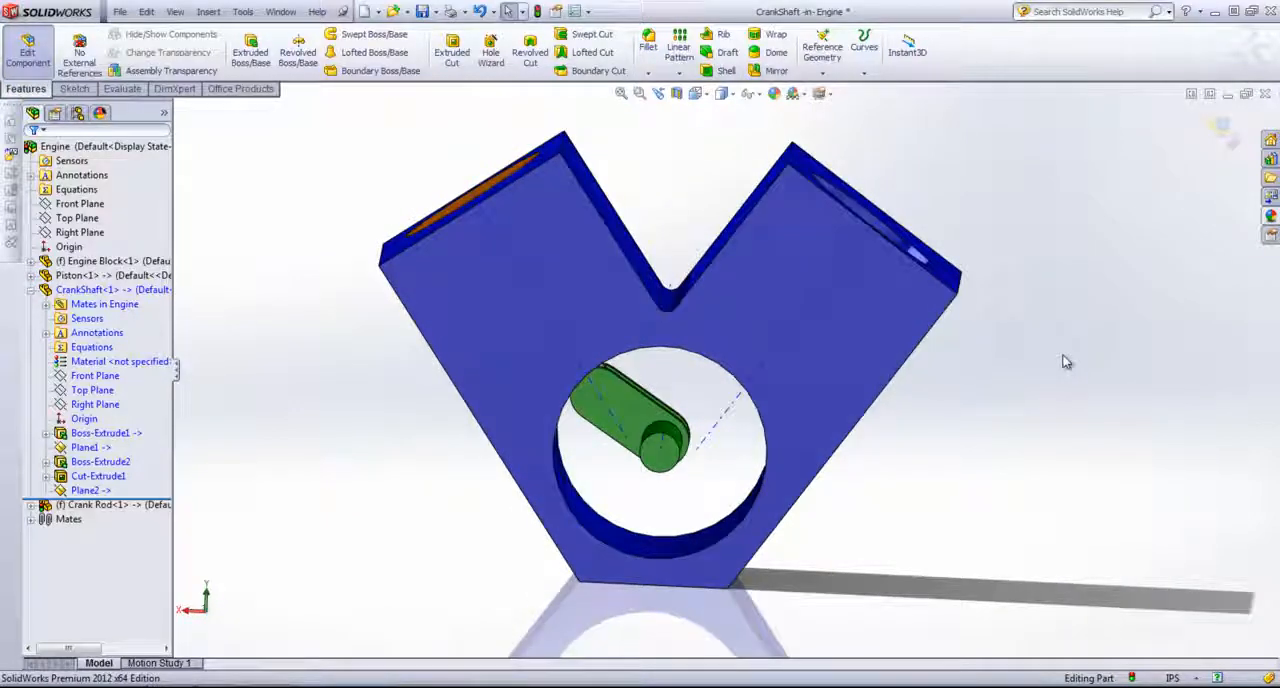
{"action": "key", "text": "space"}
{"action": "left_click", "coordinate": [1096, 405]}
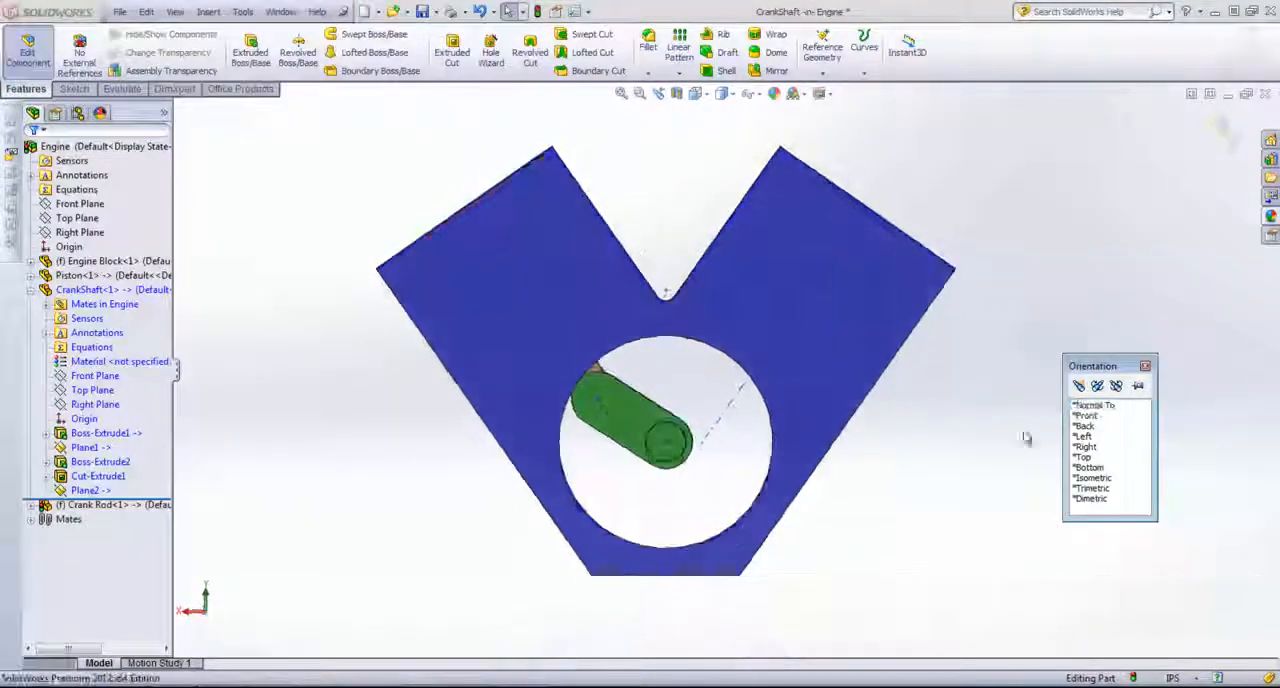
{"action": "left_click", "coordinate": [95, 490]}
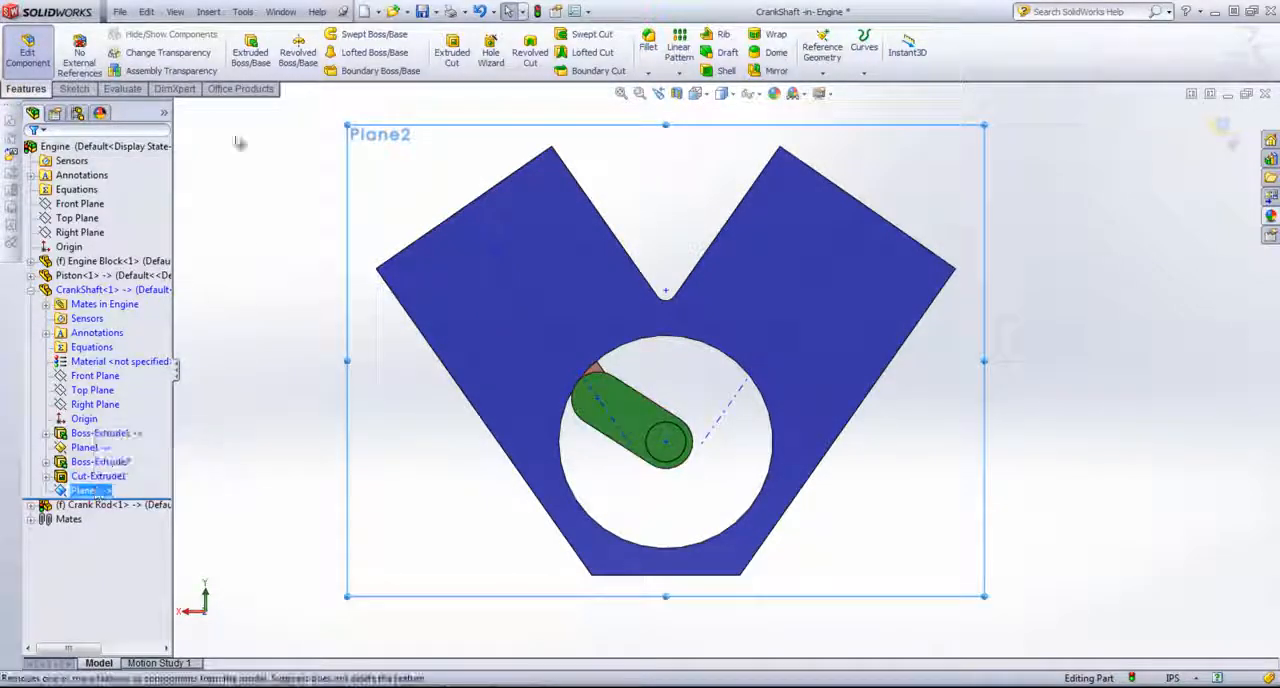
{"action": "left_click", "coordinate": [78, 89]}
{"action": "left_click", "coordinate": [246, 48]}
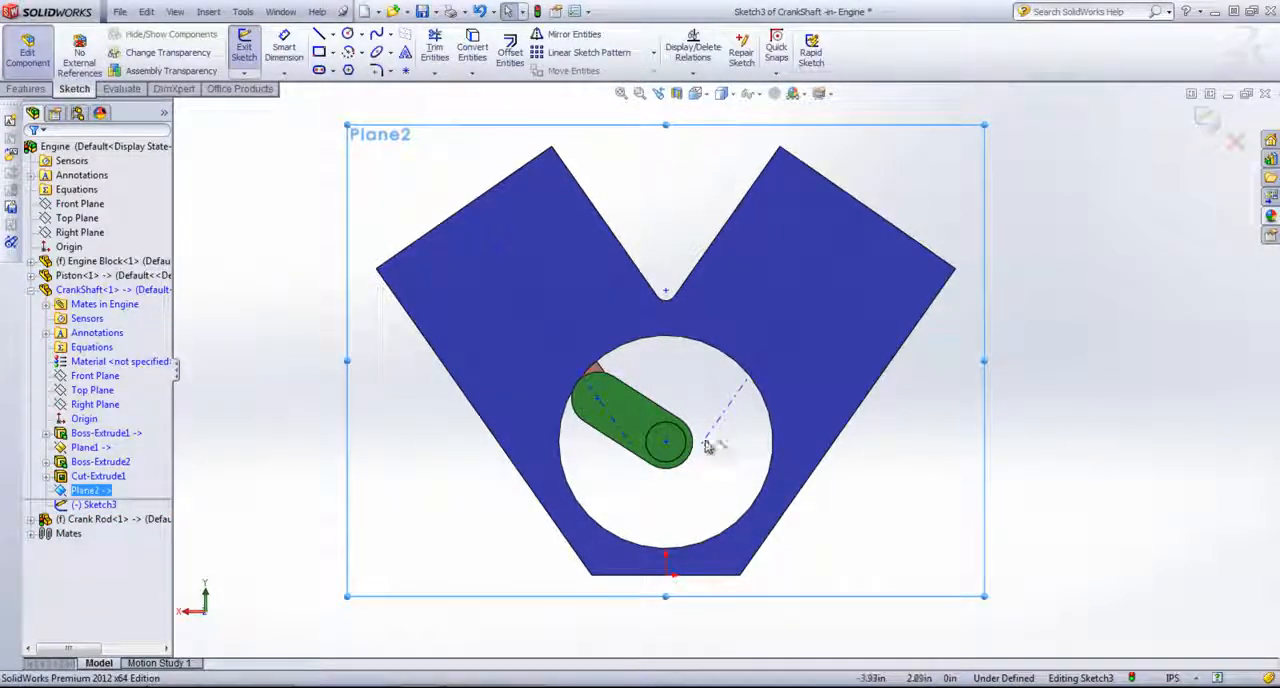
{"action": "left_click", "coordinate": [243, 12]}
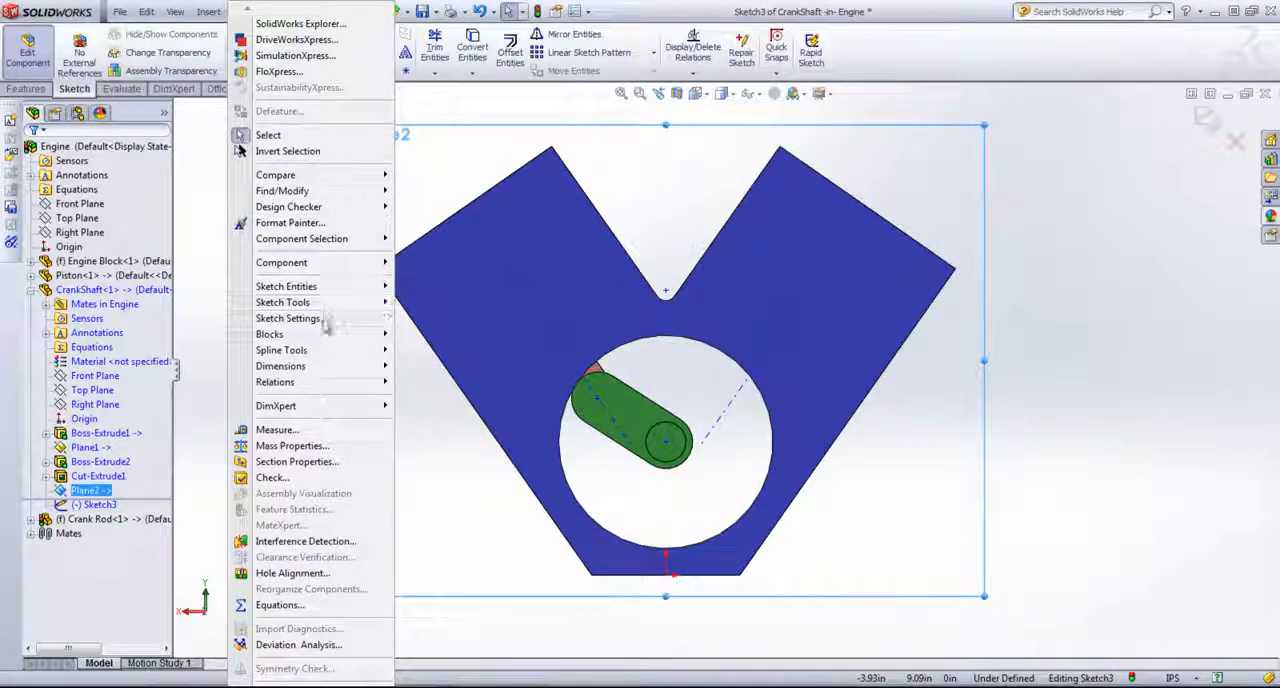
{"action": "mouse_move", "coordinate": [330, 338]}
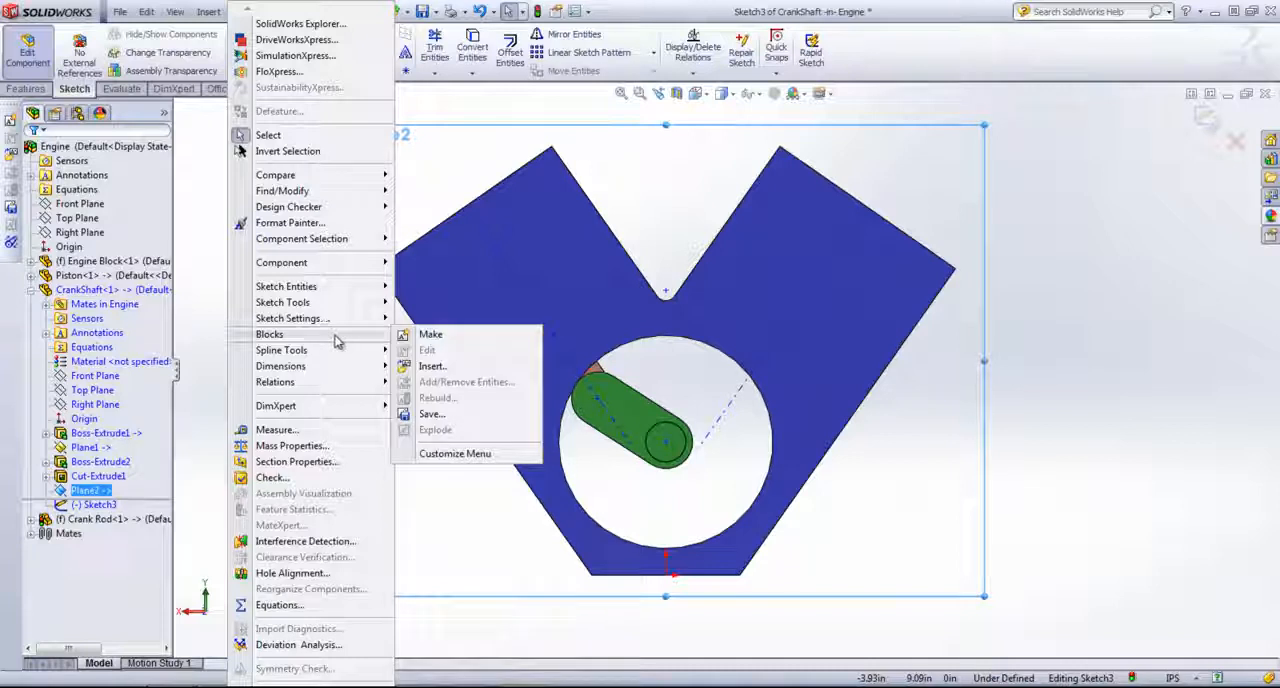
{"action": "left_click", "coordinate": [478, 368]}
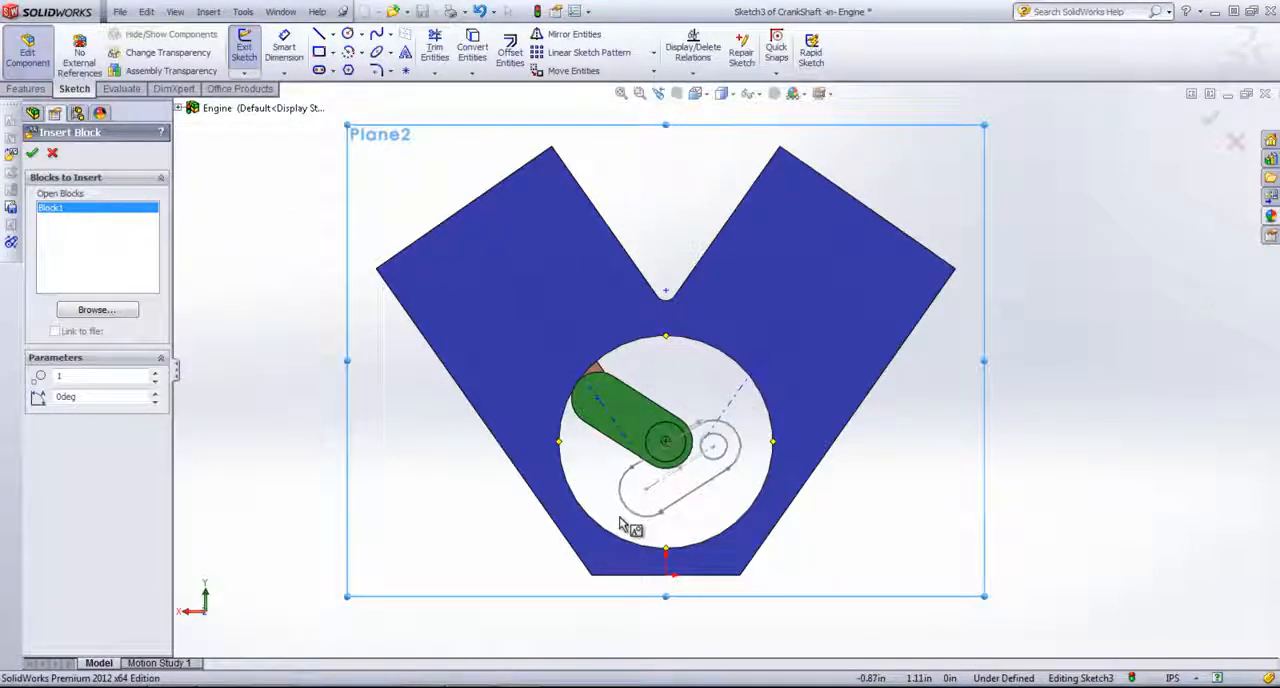
{"action": "left_click", "coordinate": [648, 516]}
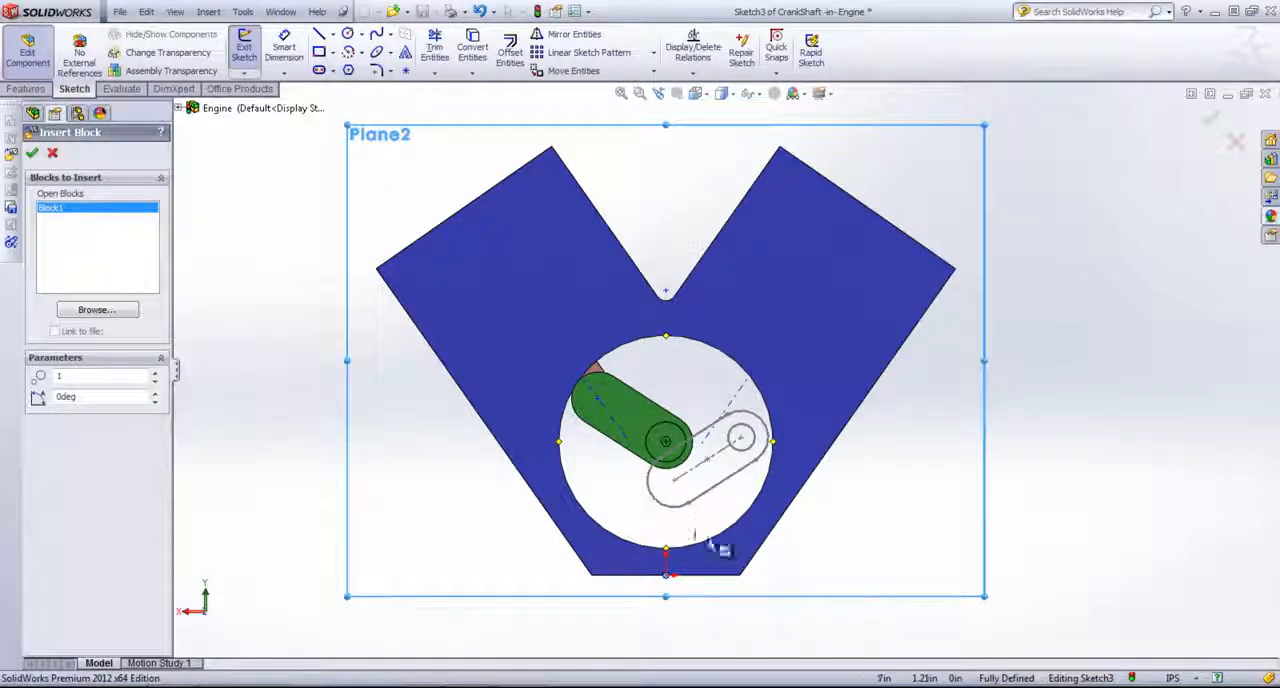
{"action": "left_click", "coordinate": [1210, 122]}
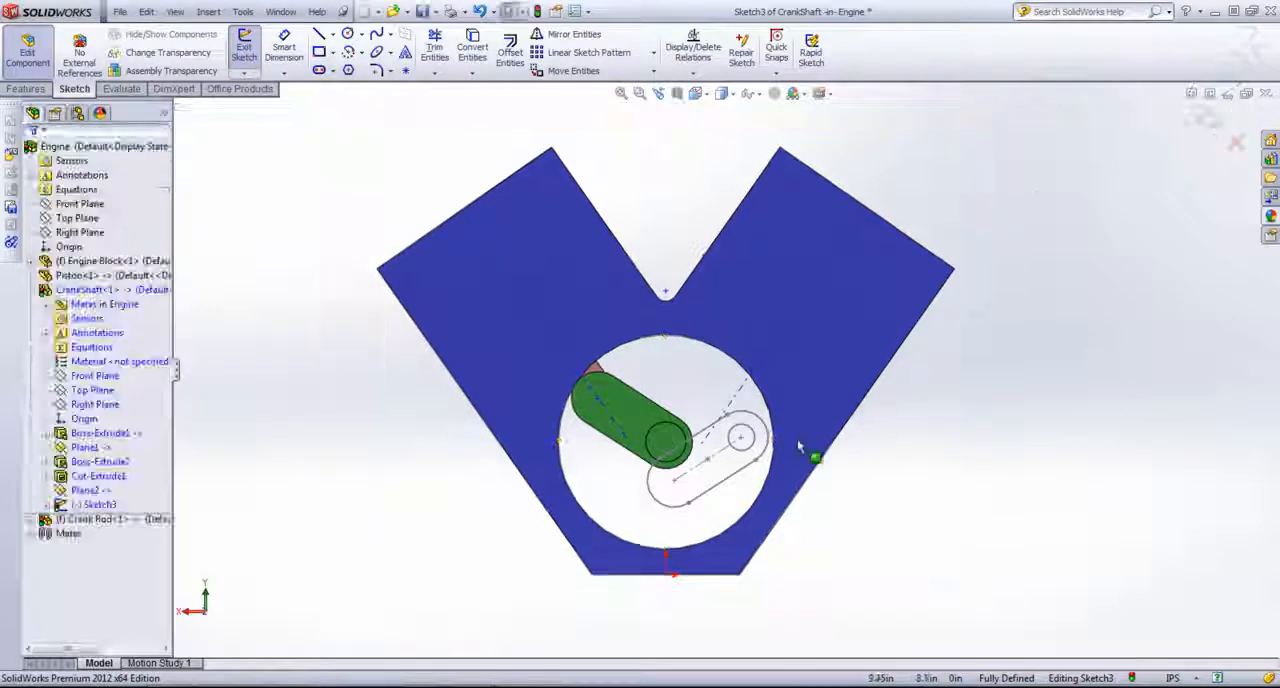
Step: Attach the large-end centre of the inserted block to the crankshaft centre and swing its small end down, opposite the first crank arm
{"action": "scroll", "coordinate": [814, 457], "scroll_direction": "down", "scroll_amount": 4}
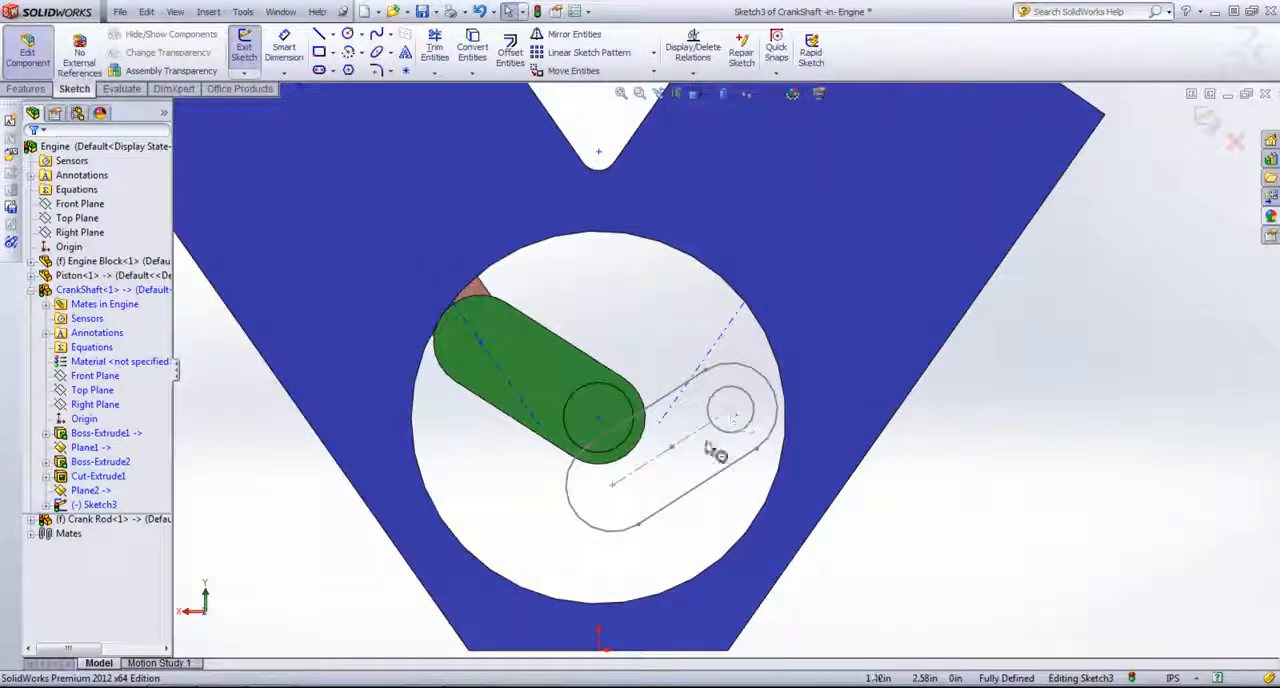
{"action": "left_click_drag", "start_coordinate": [614, 490], "coordinate": [599, 424]}
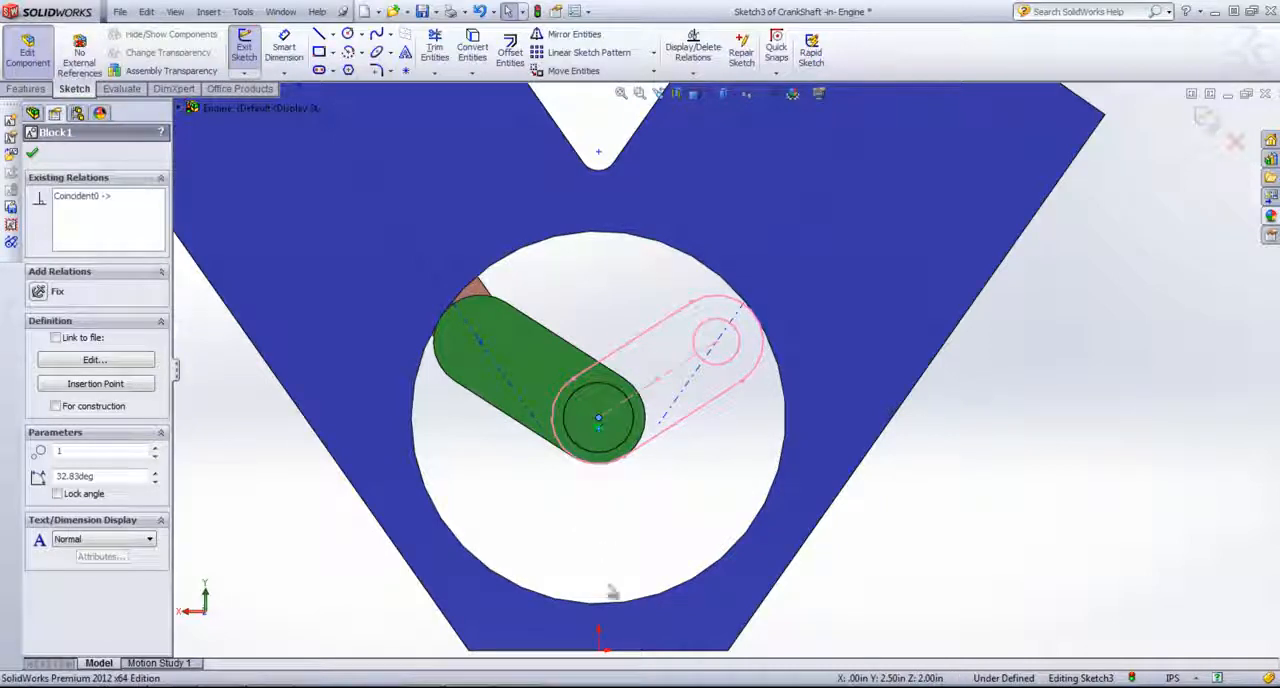
{"action": "left_click_drag", "start_coordinate": [722, 345], "coordinate": [719, 496]}
Step: Add a Collinear relation between the block's upper straight line and the upper straight edge of the existing crank arm
{"action": "left_click", "coordinate": [622, 494]}
{"action": "left_click", "coordinate": [691, 419]}
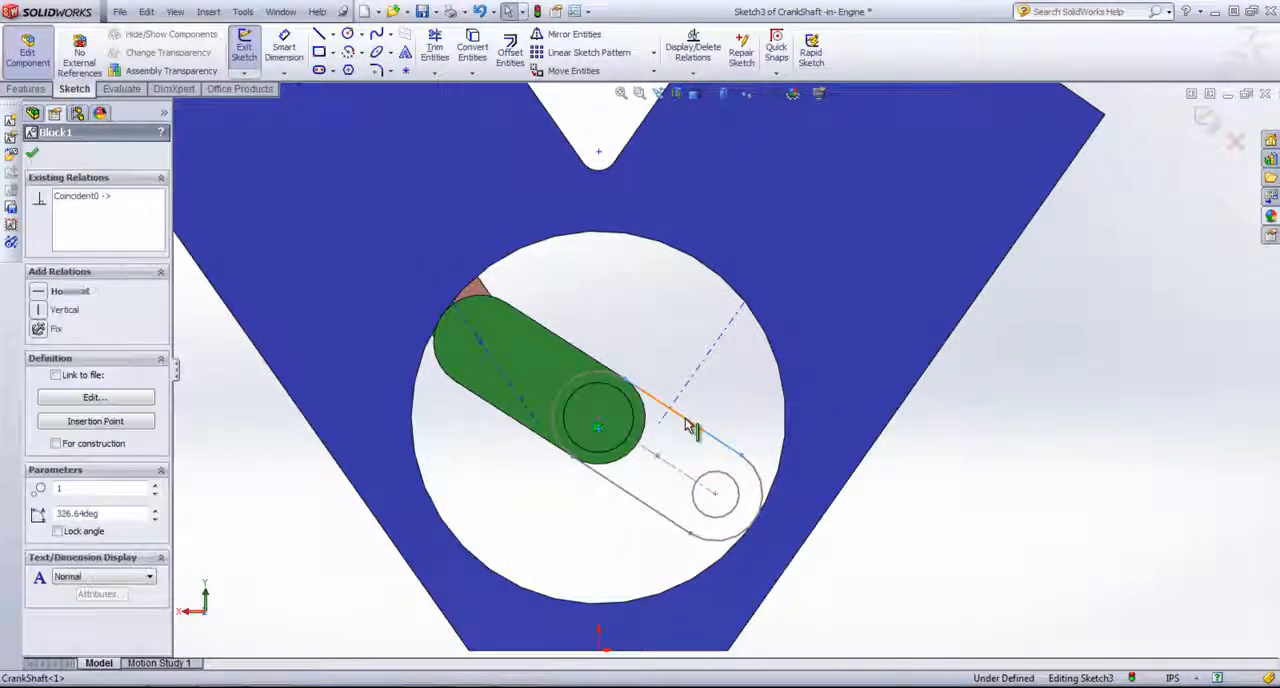
{"action": "left_click", "coordinate": [590, 364], "text": "ctrl"}
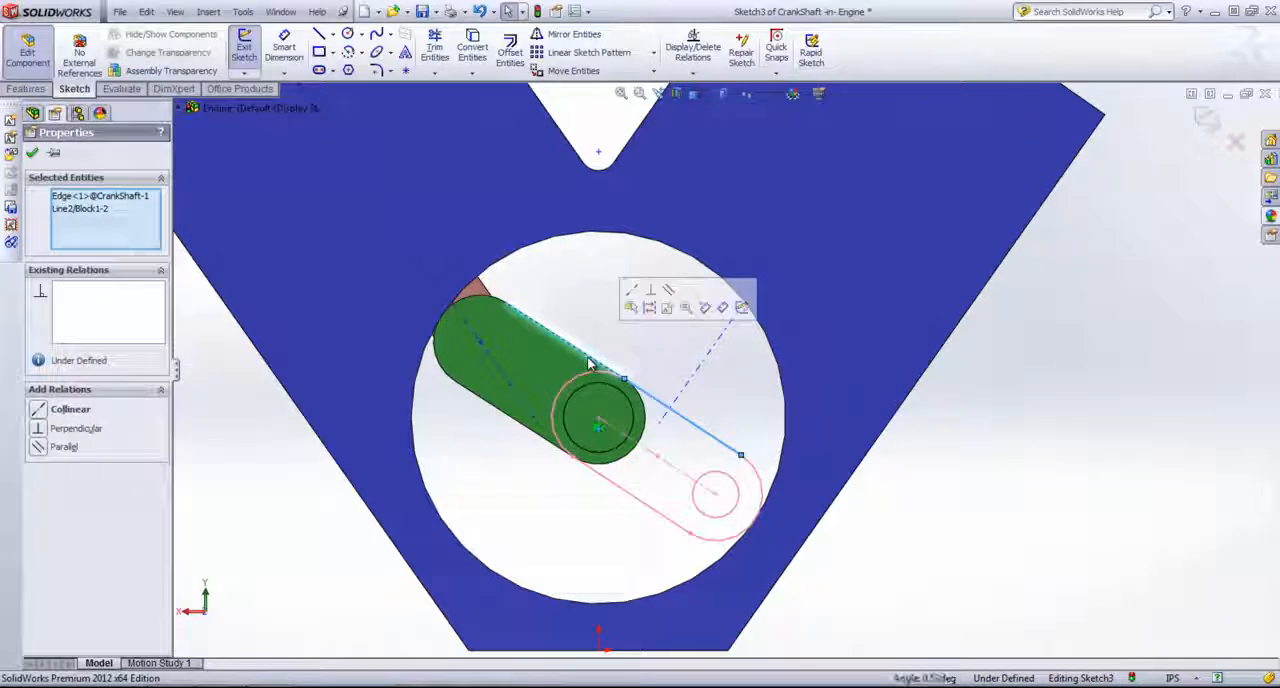
{"action": "left_click", "coordinate": [70, 409]}
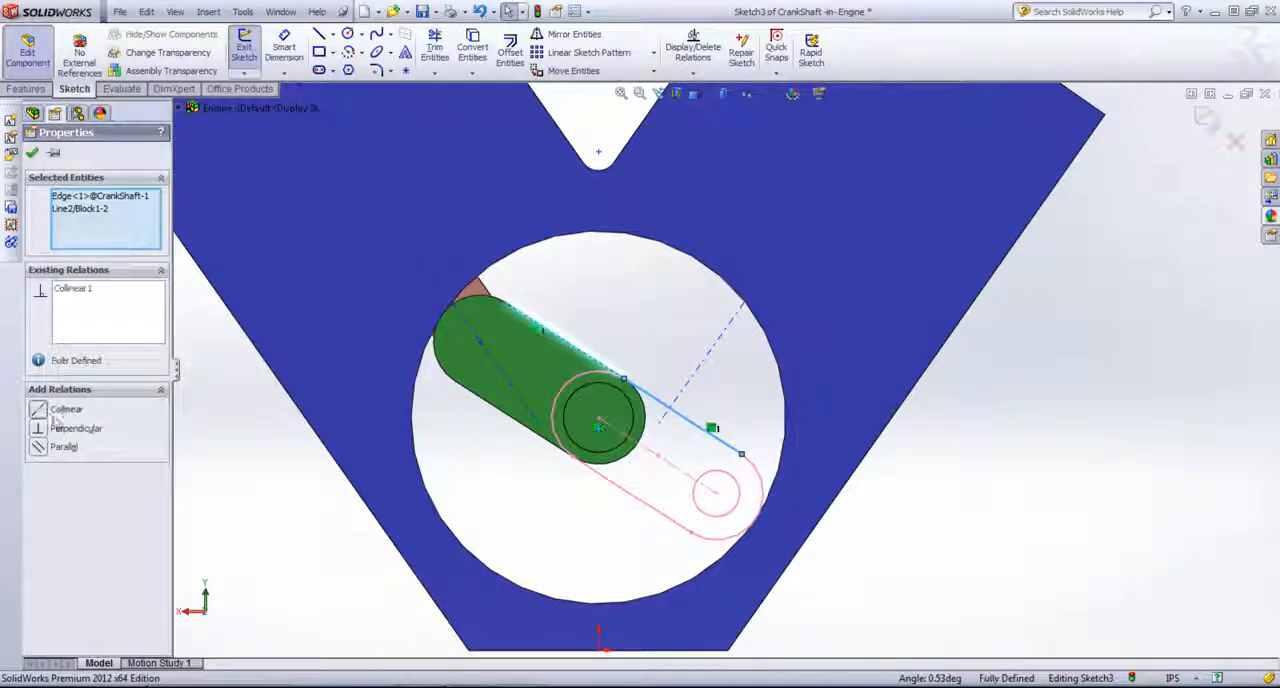
{"action": "left_click", "coordinate": [954, 517]}
Step: Extrude both contours of the block sketch, the slot and its inner circle, as a 1.50 in Mid Plane boss merged with the crankshaft
{"action": "scroll", "coordinate": [955, 515], "scroll_direction": "up", "scroll_amount": 1}
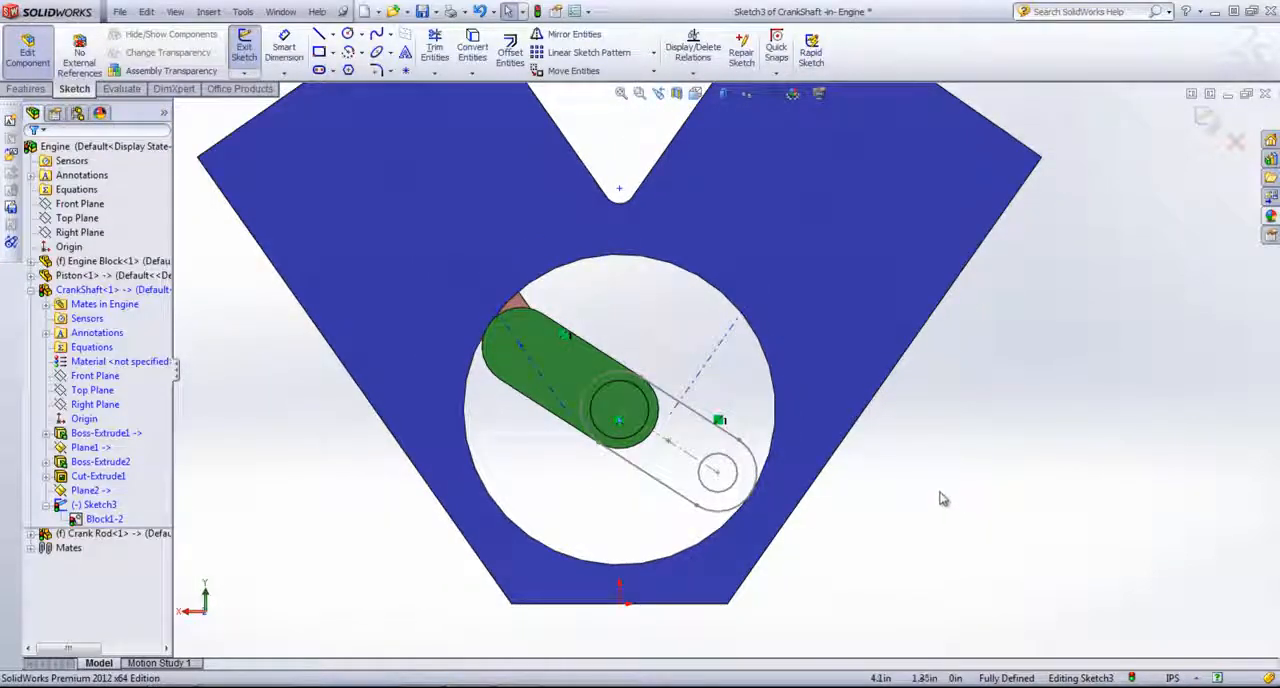
{"action": "middle_click_drag", "start_coordinate": [940, 493], "coordinate": [912, 527]}
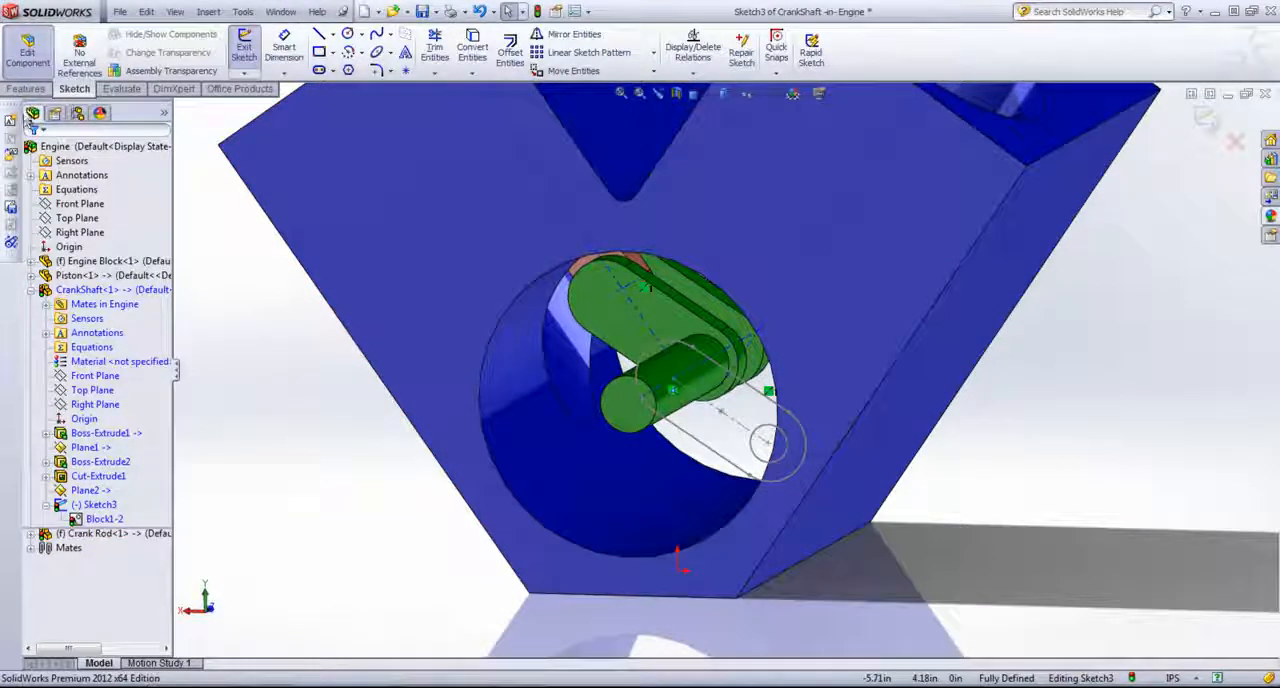
{"action": "left_click", "coordinate": [26, 89]}
{"action": "left_click", "coordinate": [243, 55]}
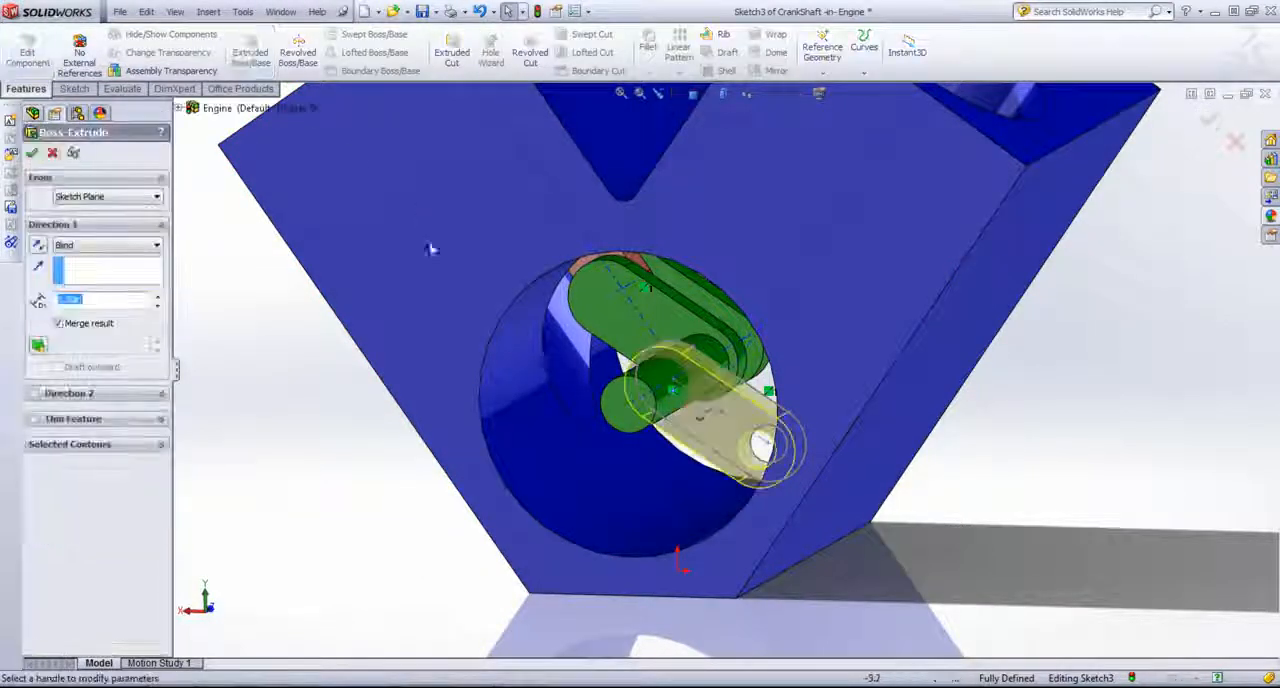
{"action": "left_click", "coordinate": [102, 245]}
{"action": "left_click", "coordinate": [99, 323]}
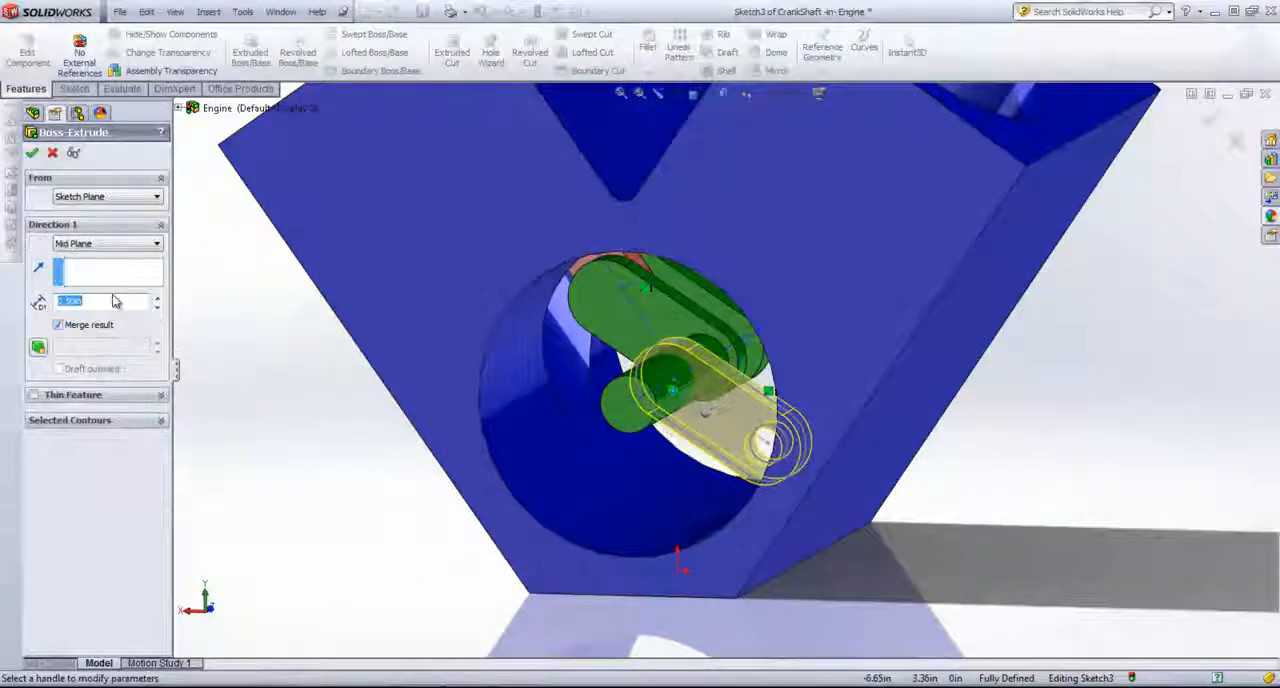
{"action": "type", "text": "1."}
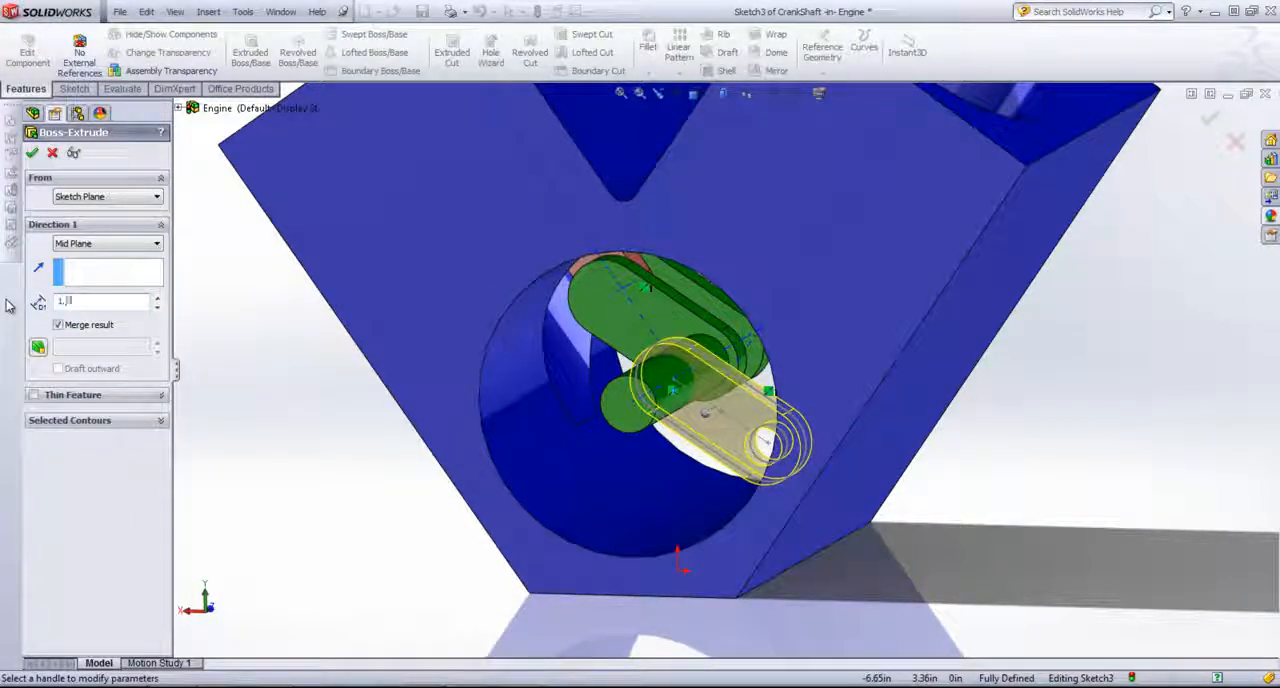
{"action": "type", "text": "5"}
{"action": "key", "text": "Return"}
{"action": "left_click", "coordinate": [110, 421]}
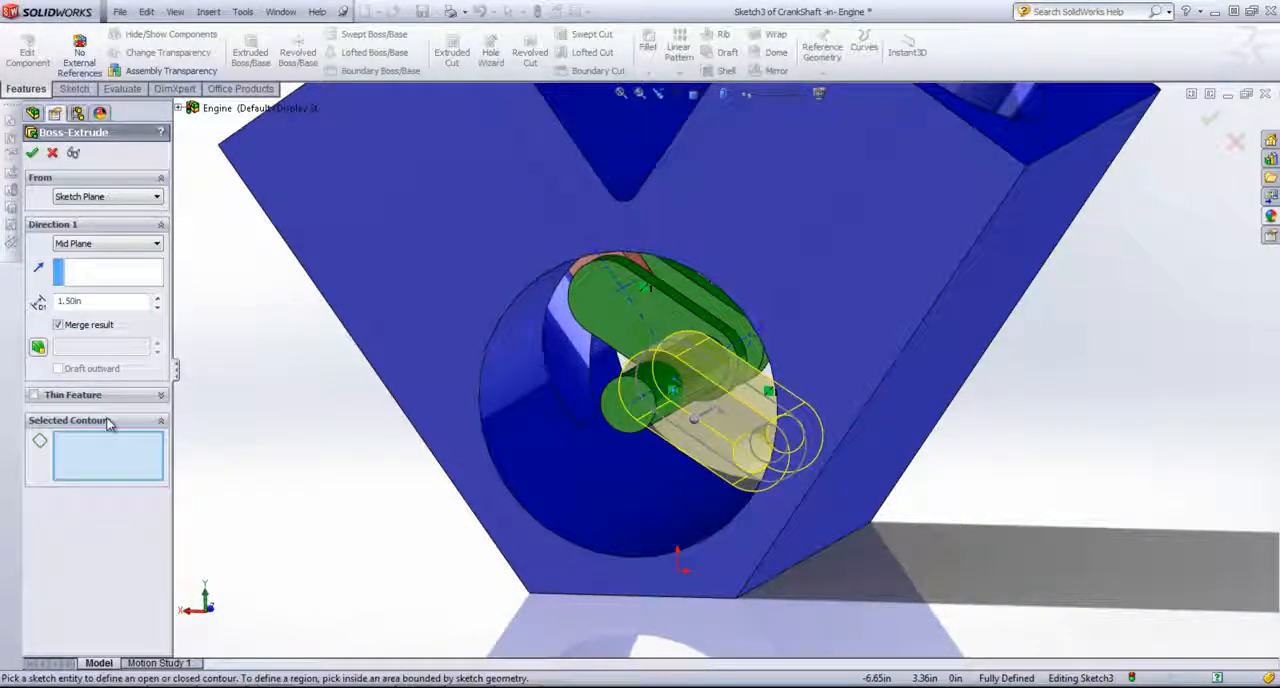
{"action": "left_click", "coordinate": [755, 405]}
{"action": "left_click", "coordinate": [787, 447]}
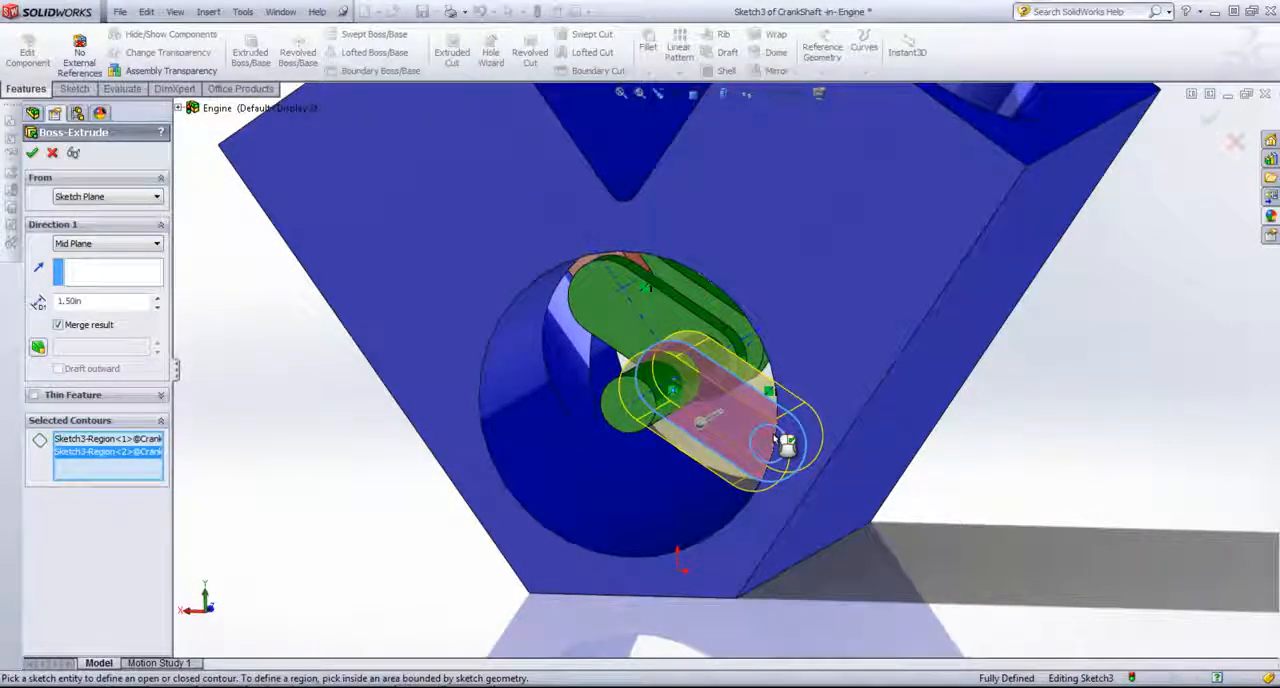
{"action": "right_click", "coordinate": [774, 438]}
Step: Reuse the second crank arm's sketch for a 0.75 in Mid Plane extruded cut around the pin and return to editing the assembly
{"action": "mouse_move", "coordinate": [726, 474]}
{"action": "middle_mouse_down"}
{"action": "mouse_move", "coordinate": [755, 471]}
{"action": "mouse_move", "coordinate": [737, 491]}
{"action": "middle_mouse_up"}
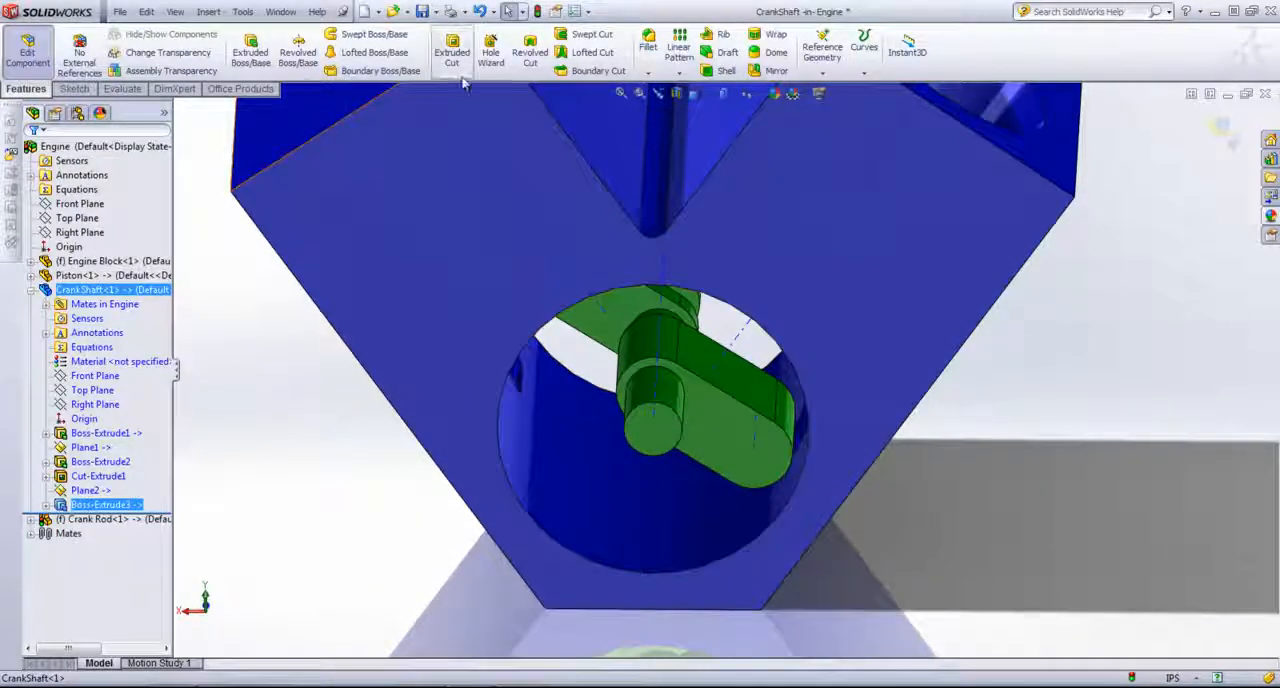
{"action": "left_click", "coordinate": [46, 505]}
{"action": "left_click", "coordinate": [100, 521]}
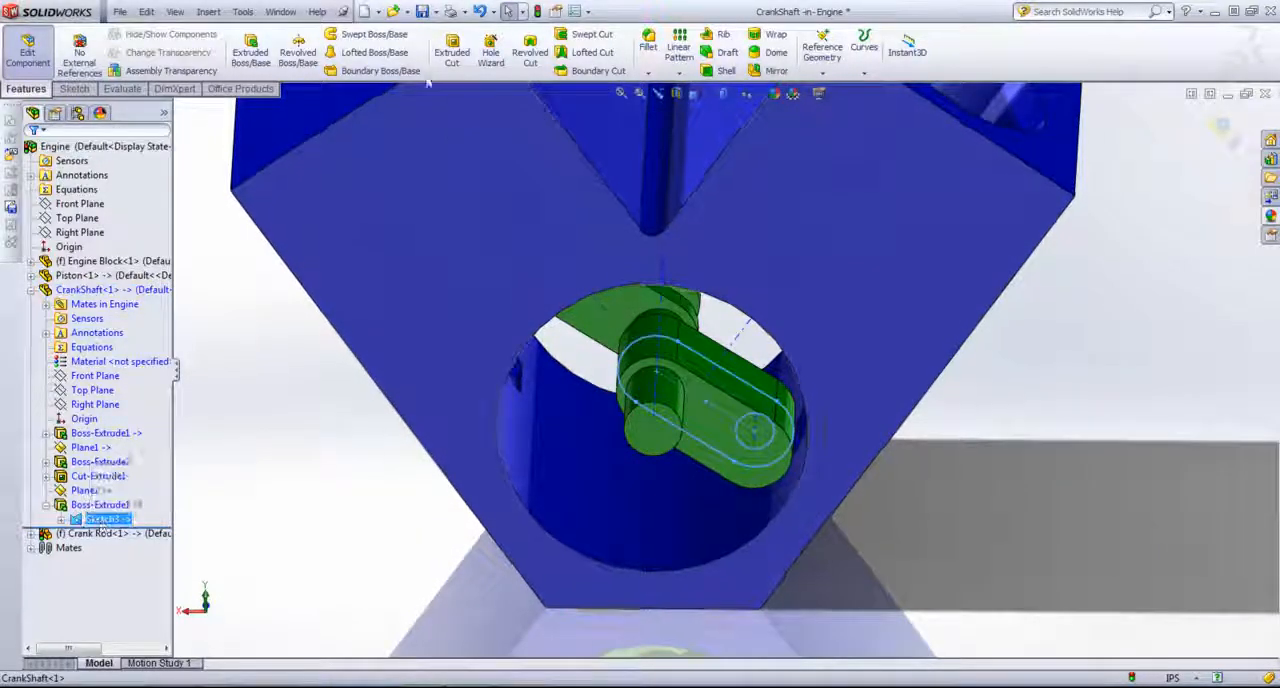
{"action": "left_click", "coordinate": [452, 50]}
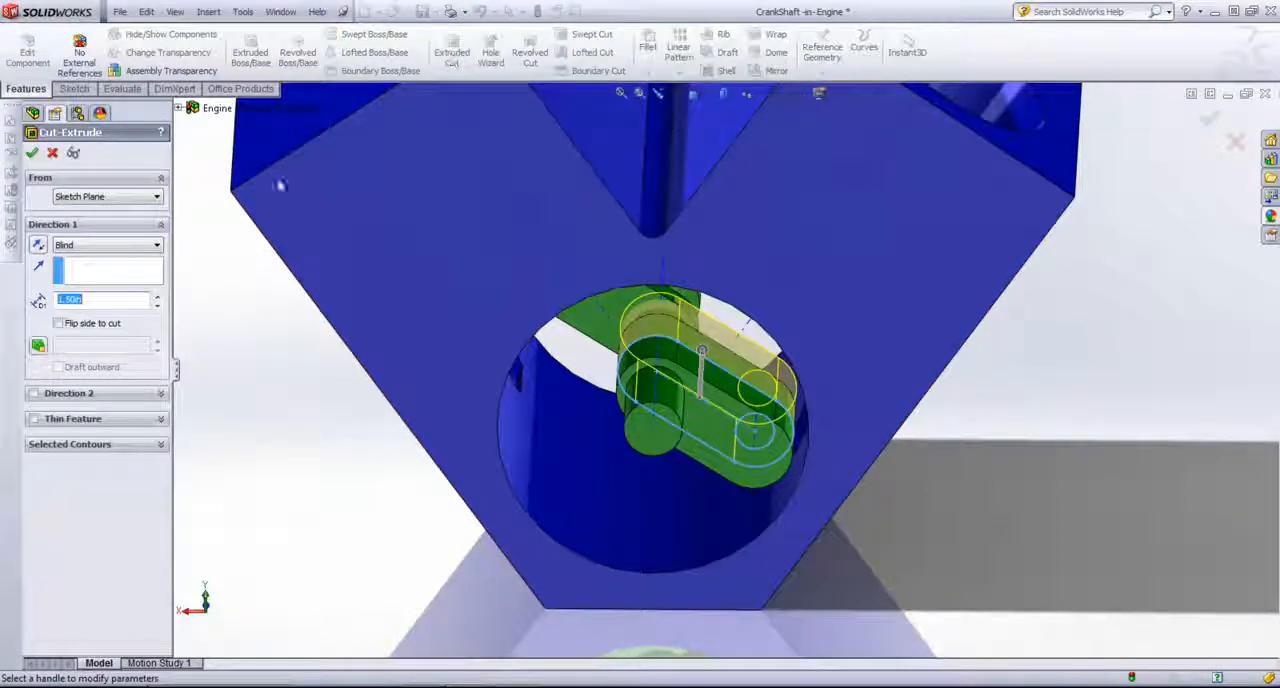
{"action": "left_click", "coordinate": [100, 246]}
{"action": "left_click", "coordinate": [80, 333]}
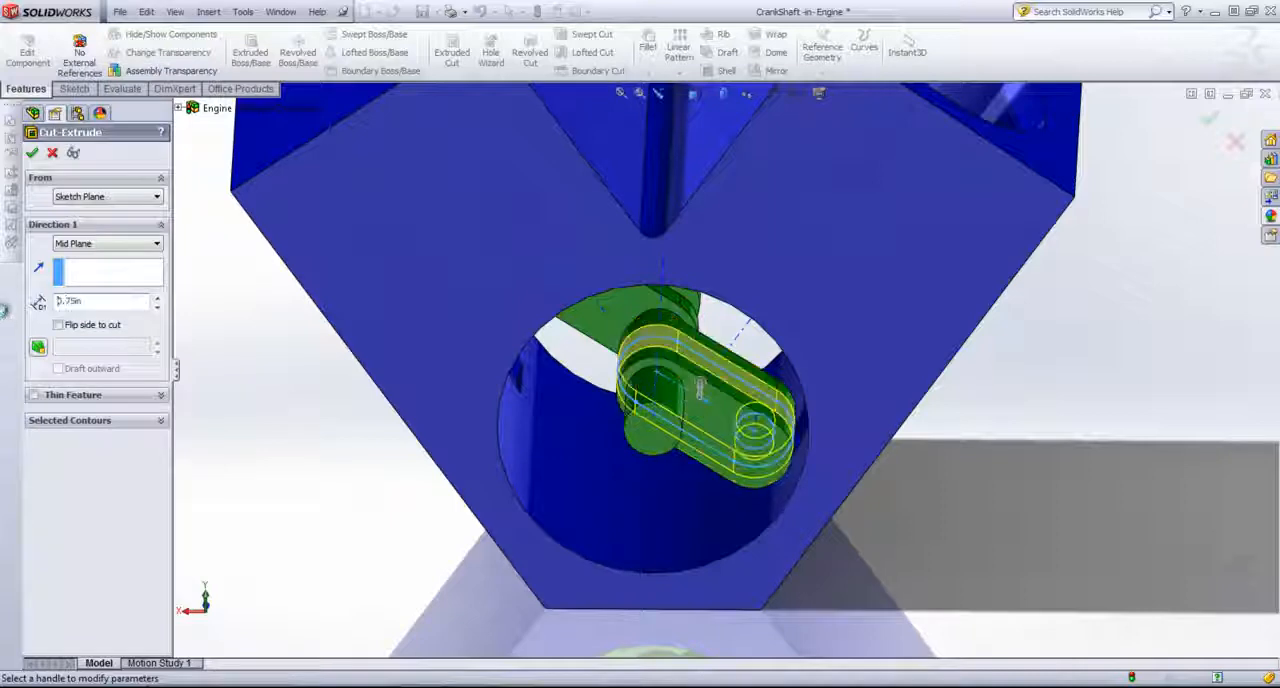
{"action": "left_click", "coordinate": [32, 152]}
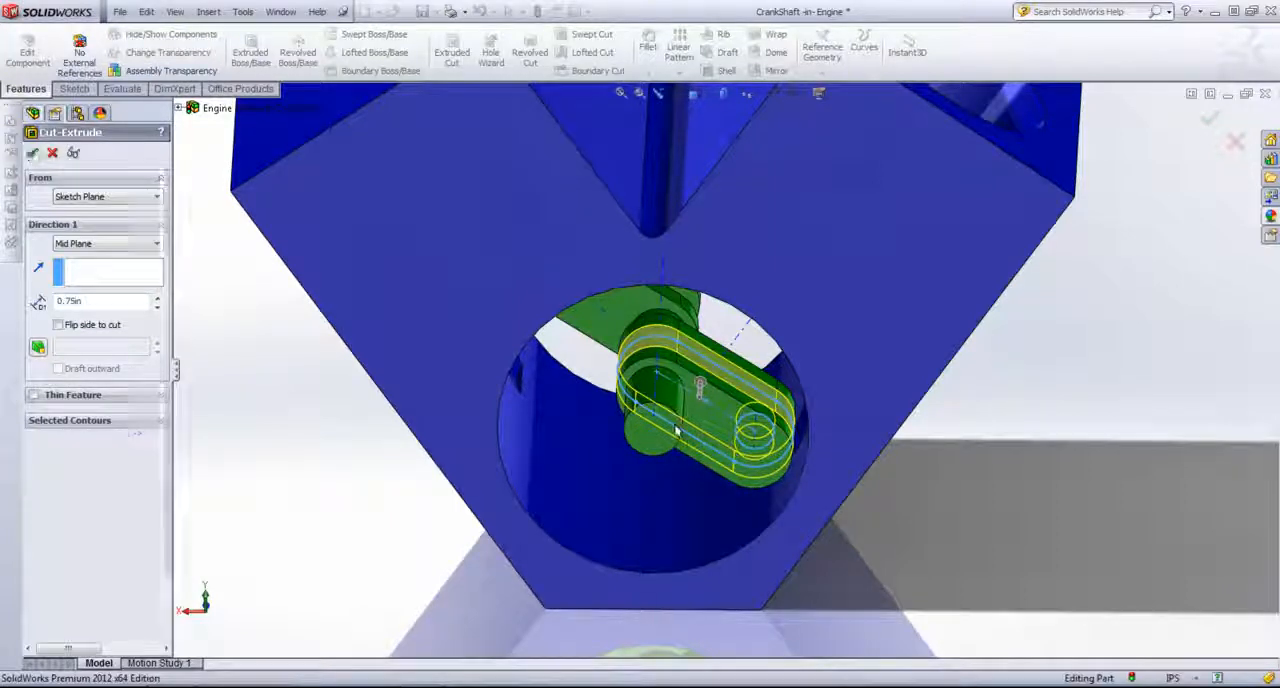
{"action": "middle_click_drag", "start_coordinate": [687, 433], "coordinate": [738, 335]}
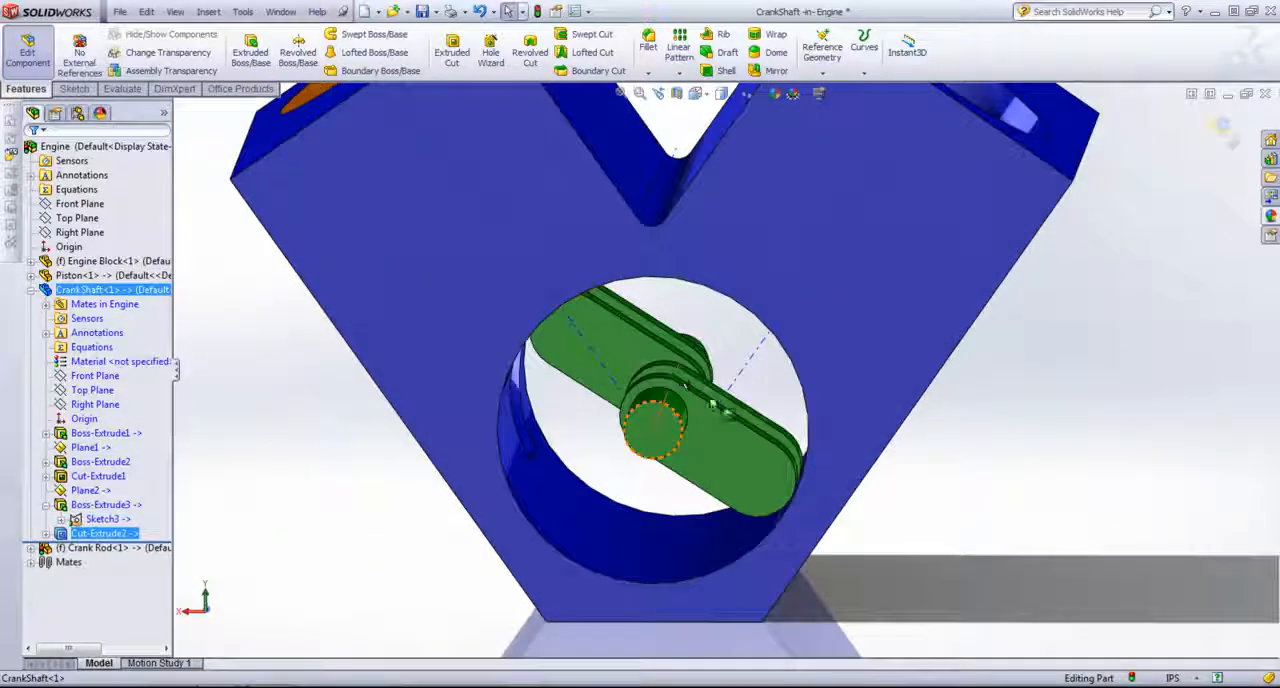
{"action": "scroll", "coordinate": [748, 426], "scroll_direction": "up", "scroll_amount": 3}
{"action": "left_click", "coordinate": [1222, 130]}
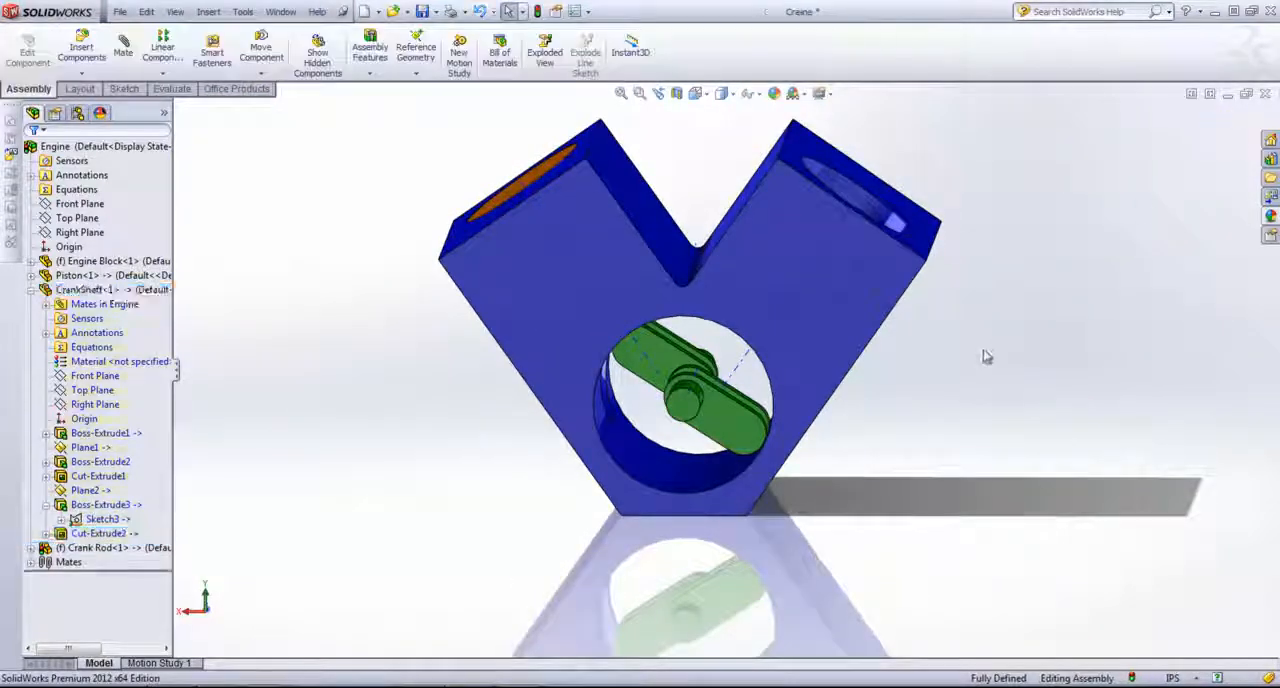
Step: Delete the InPlace2 mate between the engine block and crankshaft, and remove the base sketch's external references
{"action": "middle_click_drag", "start_coordinate": [974, 349], "coordinate": [697, 405]}
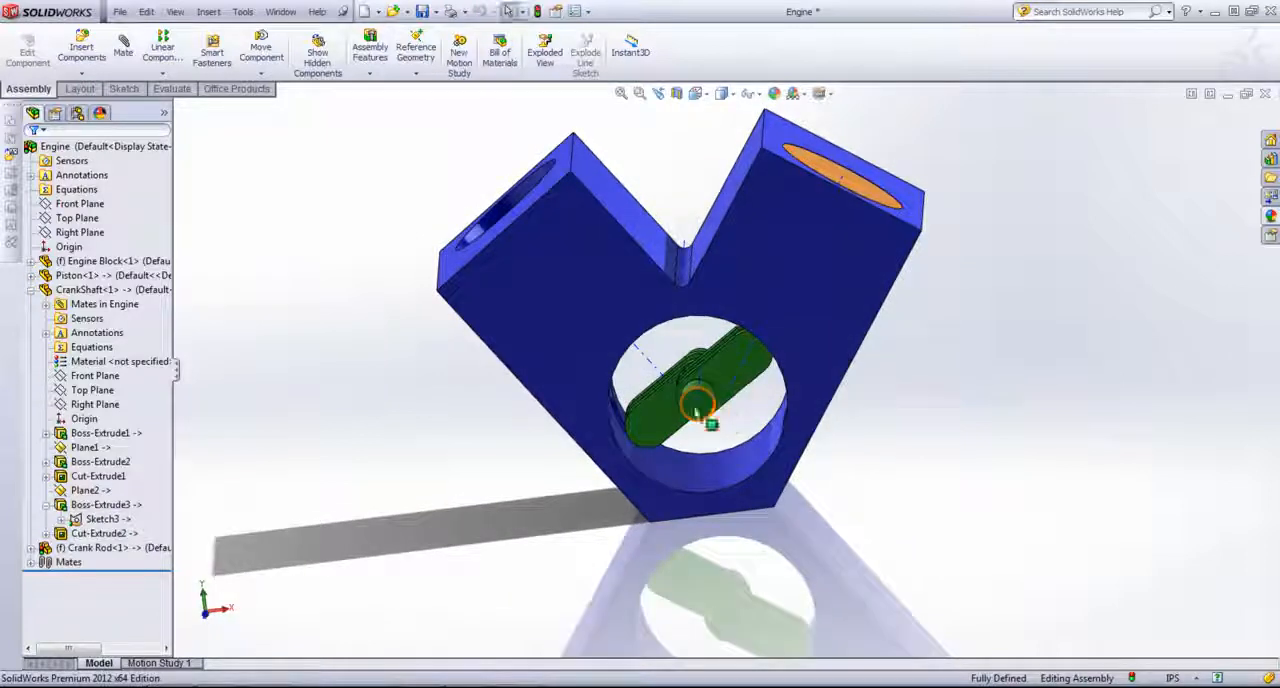
{"action": "left_click", "coordinate": [30, 290]}
{"action": "left_click", "coordinate": [30, 318]}
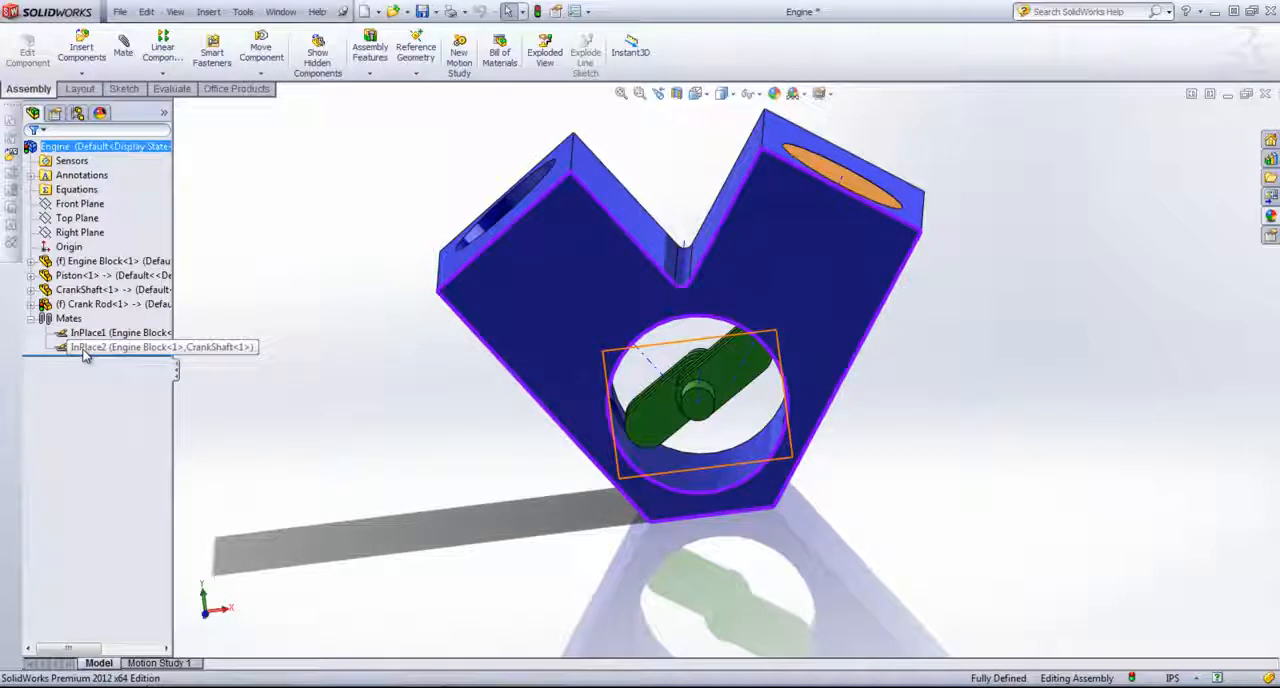
{"action": "left_click", "coordinate": [86, 350]}
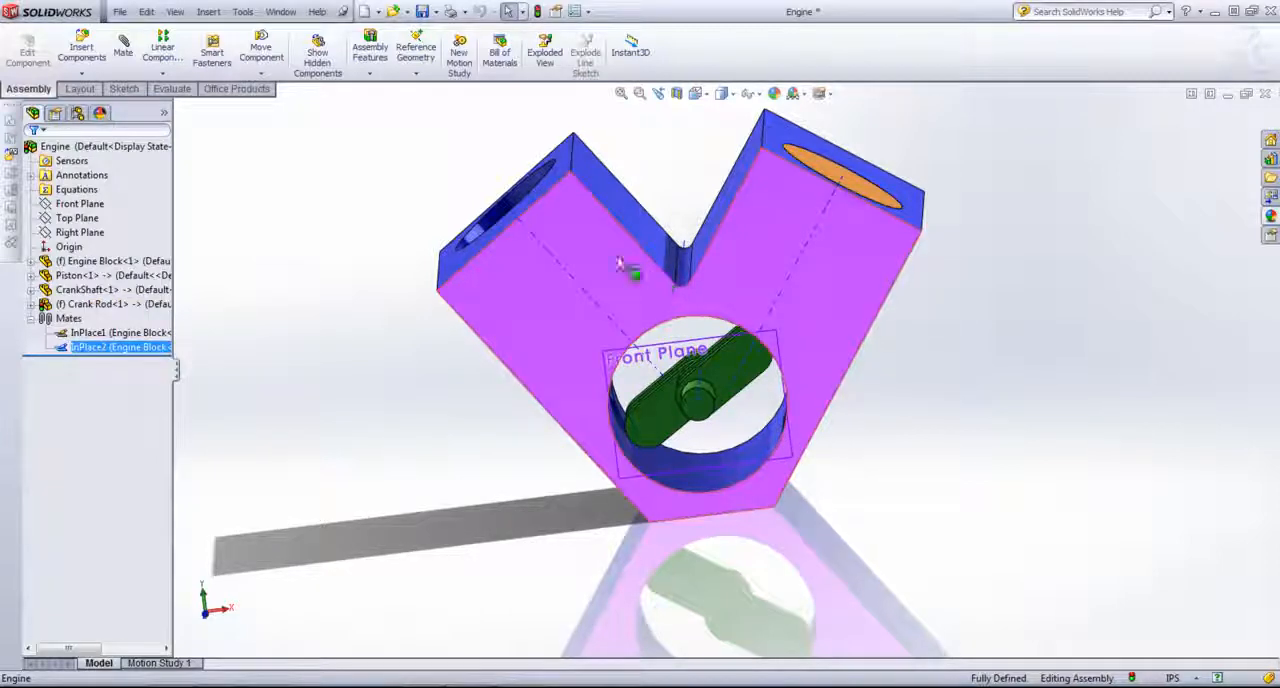
{"action": "right_click", "coordinate": [98, 350]}
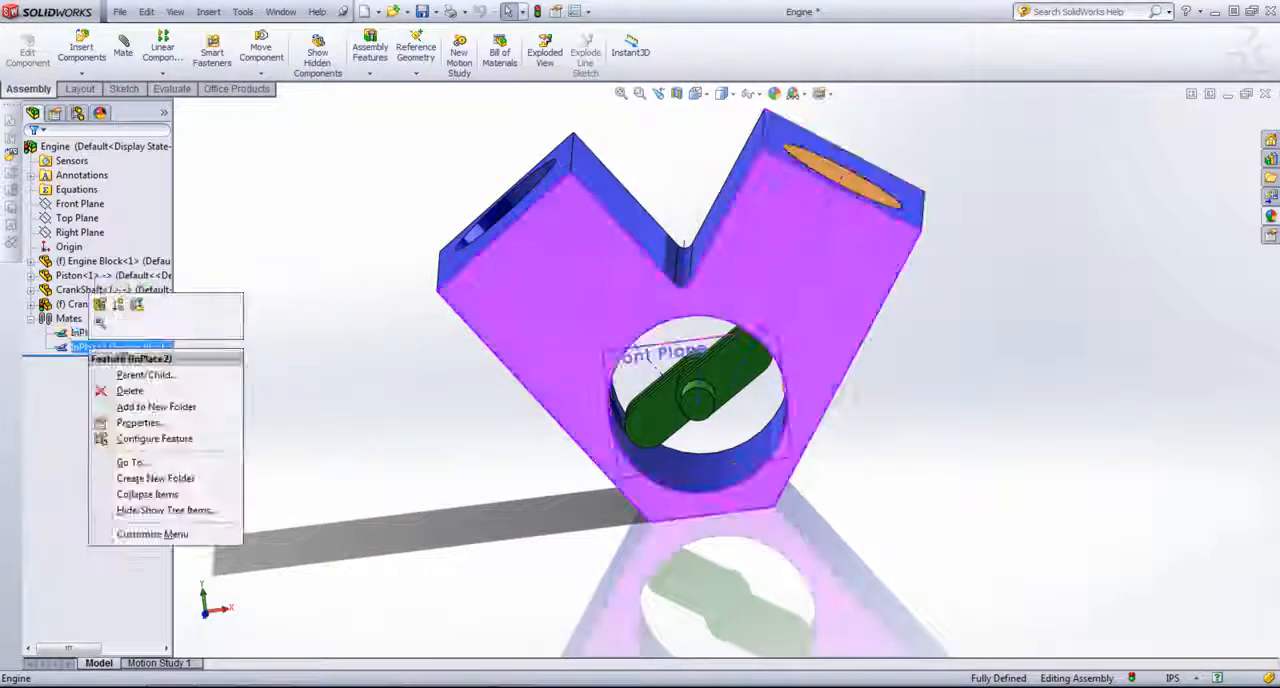
{"action": "left_click", "coordinate": [132, 393]}
{"action": "left_click", "coordinate": [740, 260]}
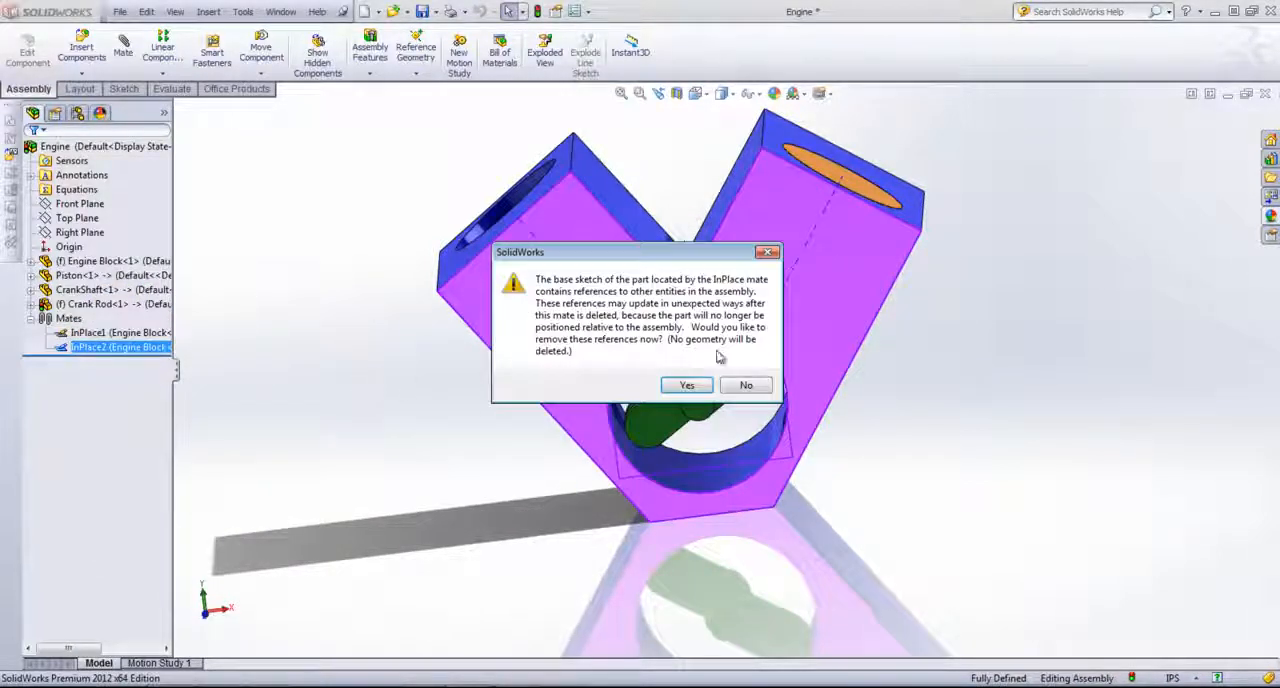
{"action": "left_click", "coordinate": [687, 386]}
Step: Delete the InPlace1 mate locating the piston on the engine block, and remove its base sketch's external references
{"action": "right_click", "coordinate": [120, 333]}
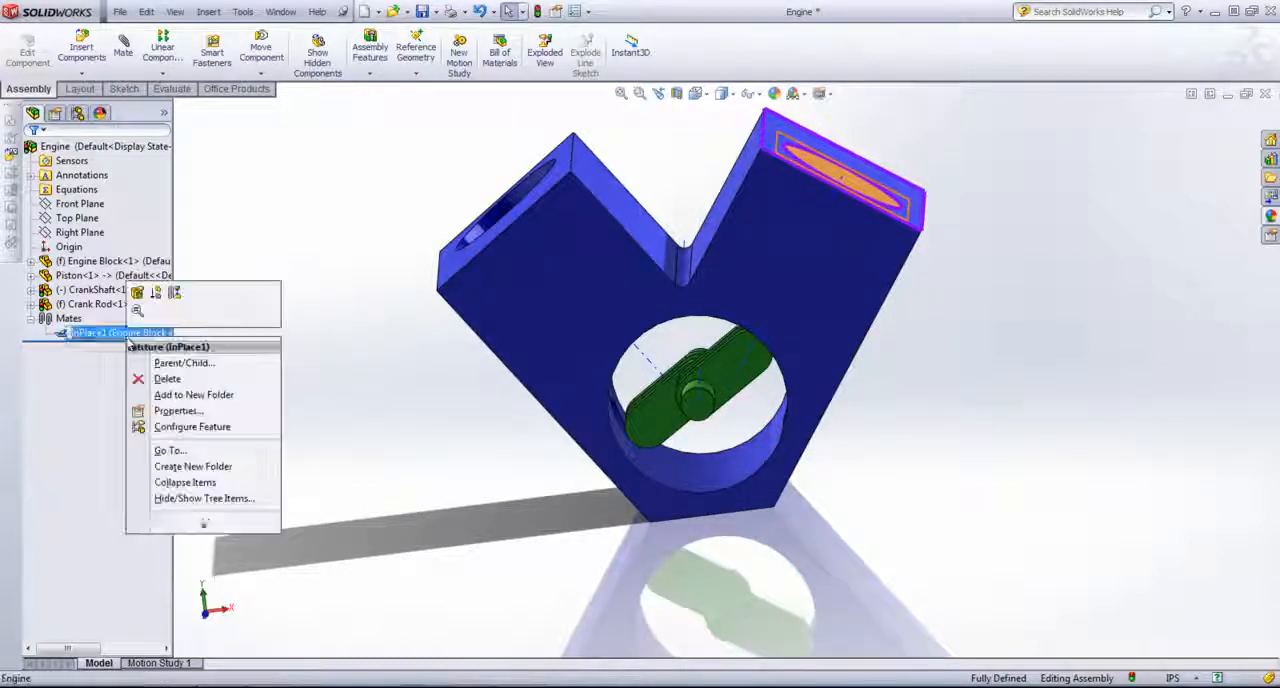
{"action": "left_click", "coordinate": [167, 379]}
{"action": "left_click", "coordinate": [740, 260]}
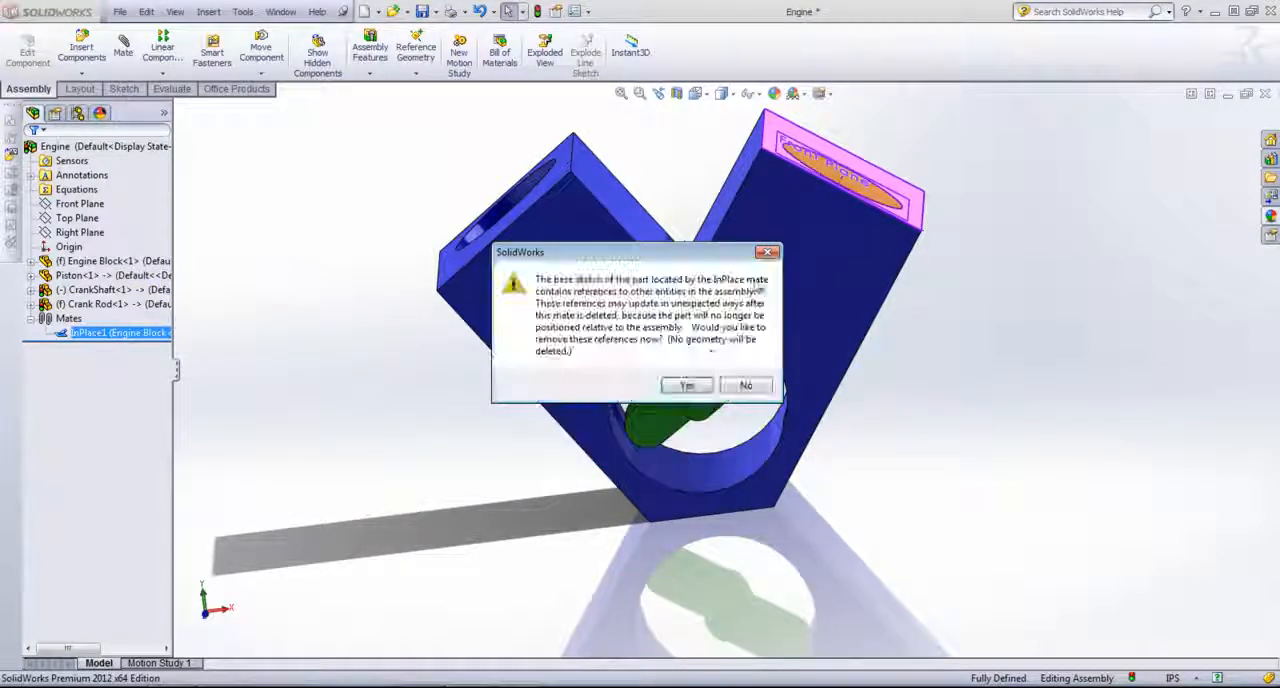
{"action": "left_click", "coordinate": [687, 386]}
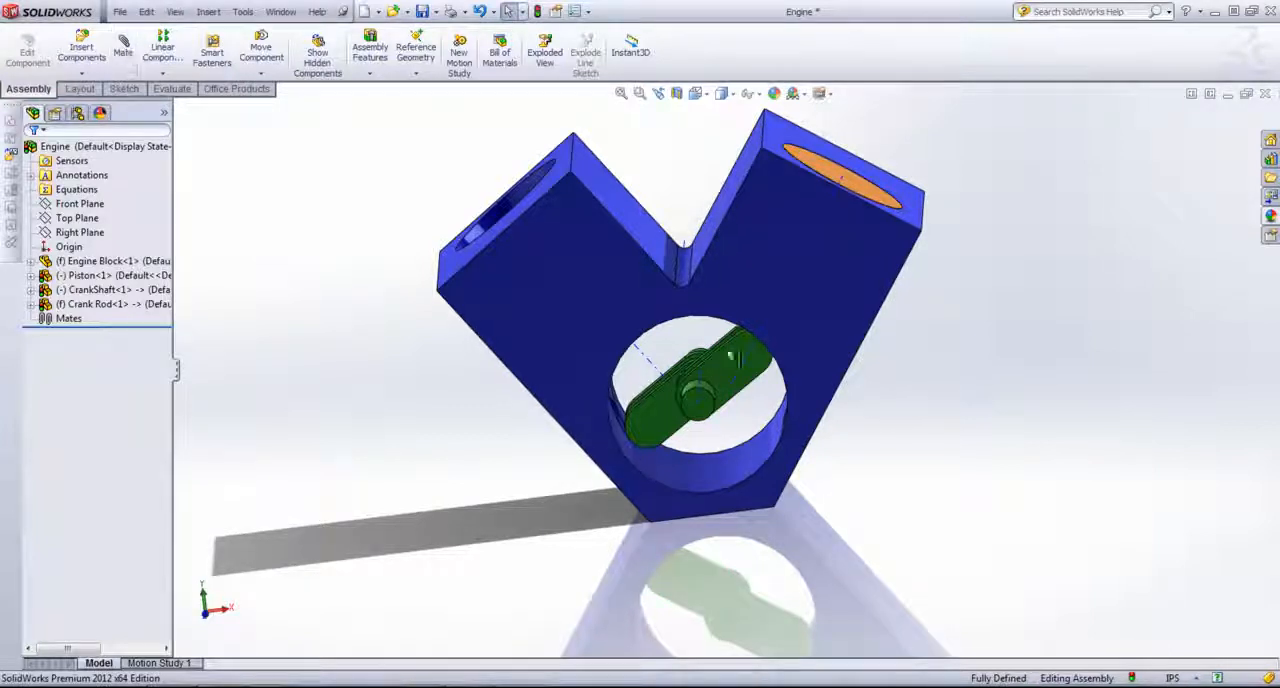
Step: Add a Concentric mate between the crankshaft's cylindrical journal and the large round bore of the engine block
{"action": "left_click_drag", "start_coordinate": [714, 358], "coordinate": [917, 395]}
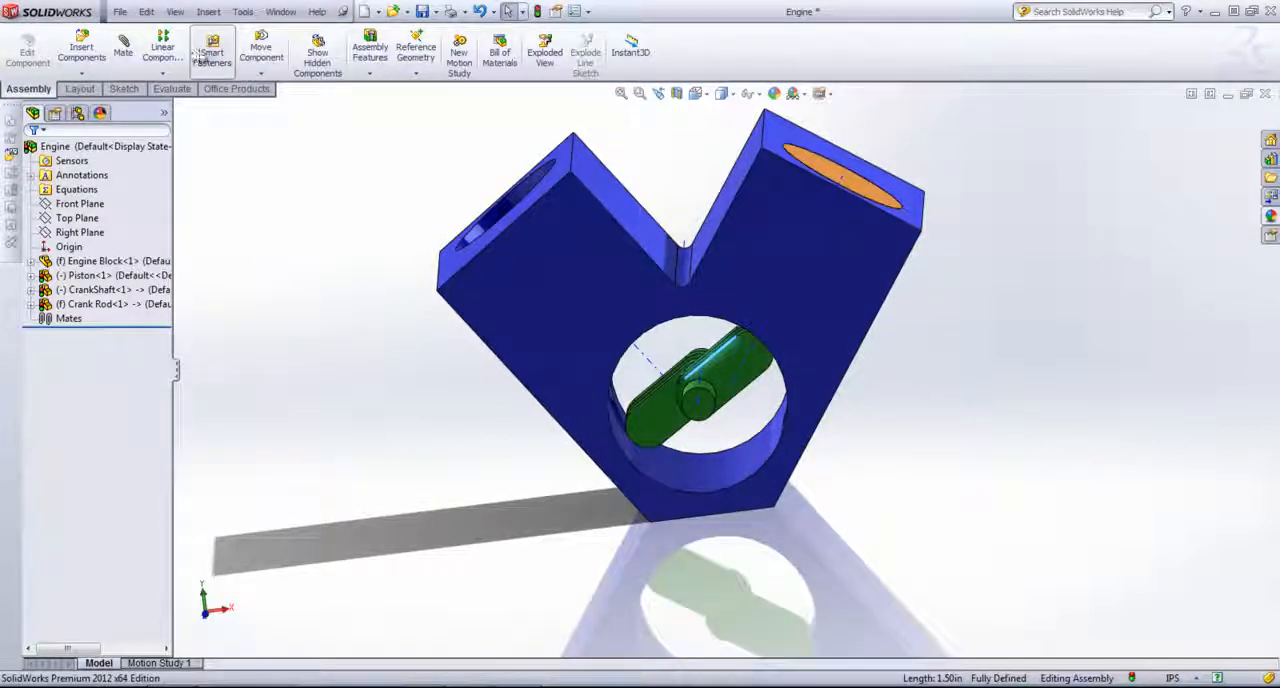
{"action": "left_click", "coordinate": [123, 50]}
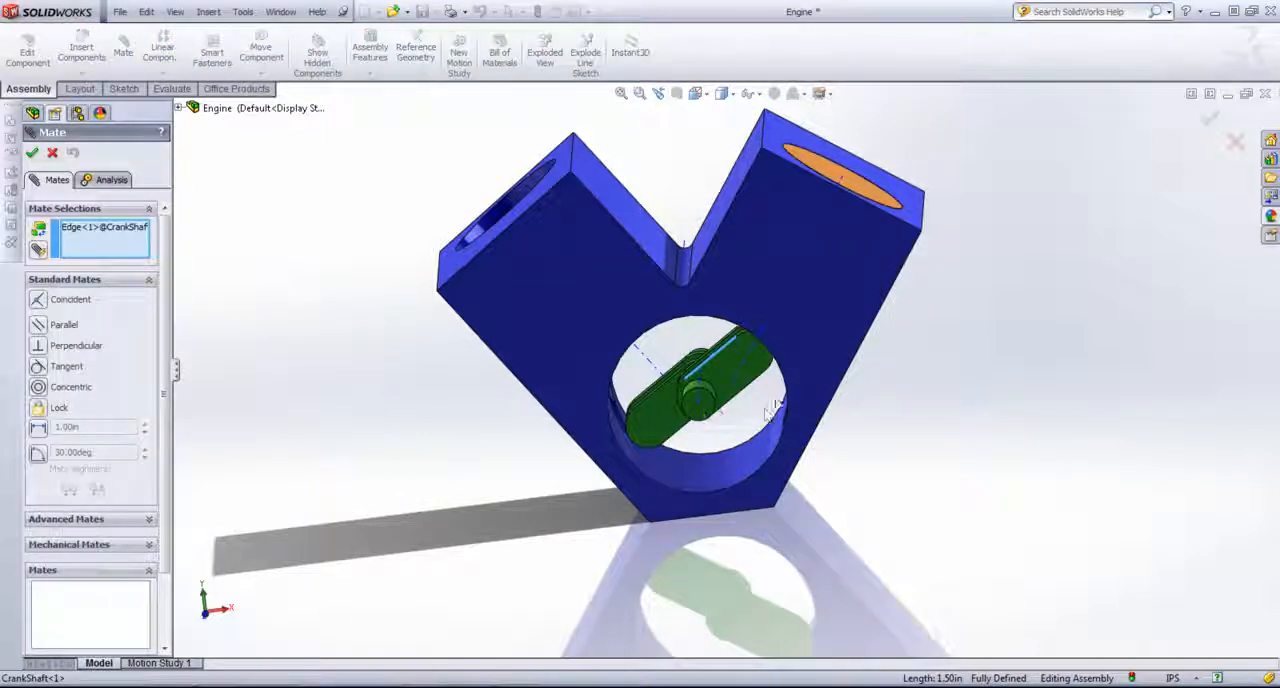
{"action": "left_click", "coordinate": [703, 424]}
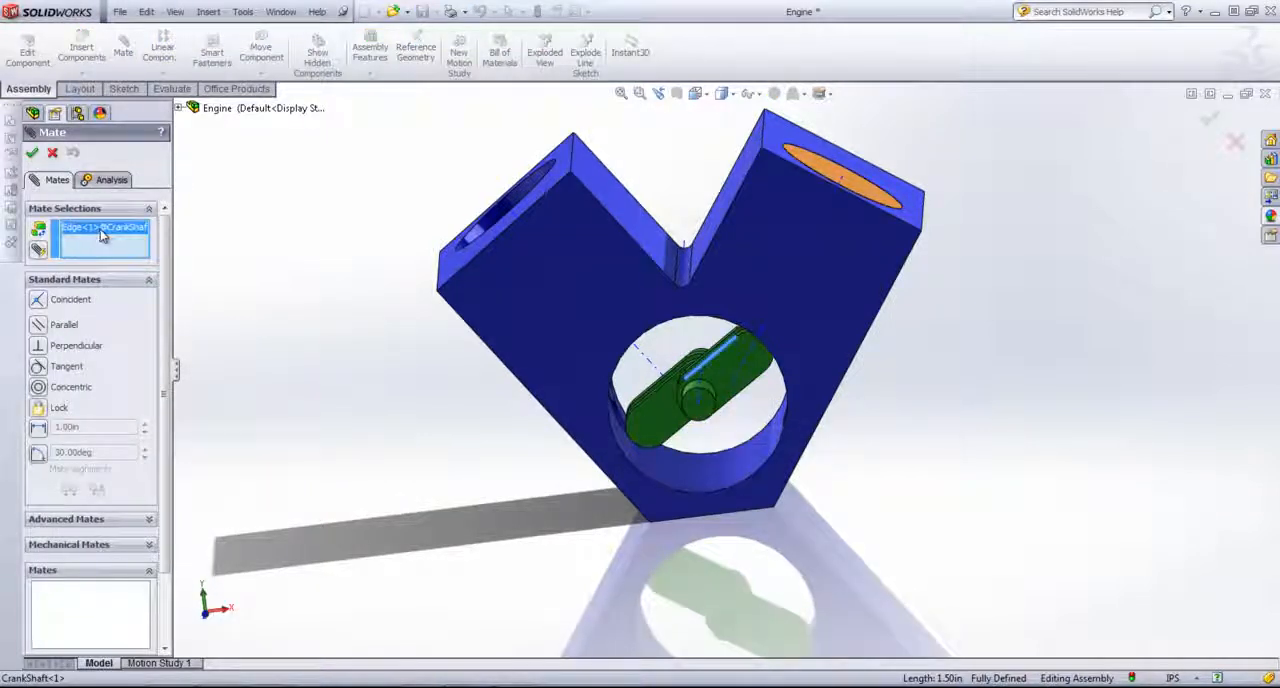
{"action": "middle_click_drag", "start_coordinate": [705, 414], "coordinate": [648, 425]}
{"action": "left_click", "coordinate": [733, 410]}
{"action": "left_click", "coordinate": [784, 451]}
{"action": "left_click", "coordinate": [968, 486]}
Step: Add a Coincident mate between the crankshaft's round end face and the engine block's front face, and finish mating
{"action": "left_click", "coordinate": [647, 419]}
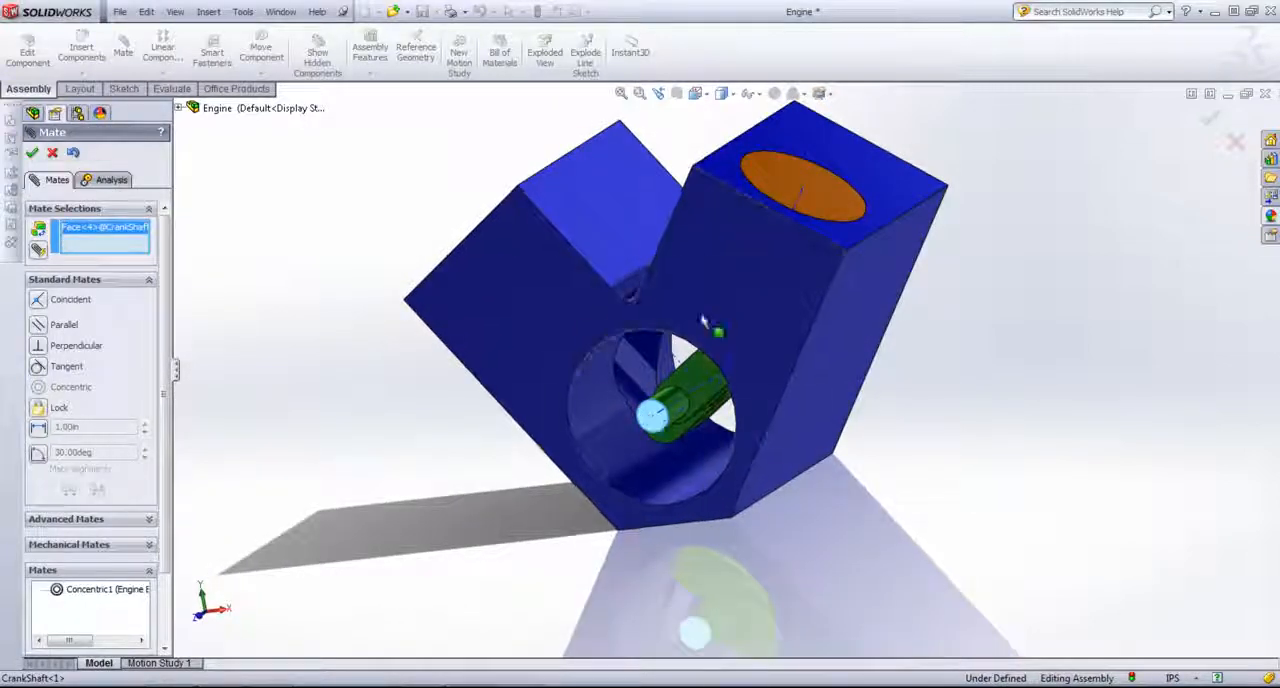
{"action": "left_click", "coordinate": [705, 322]}
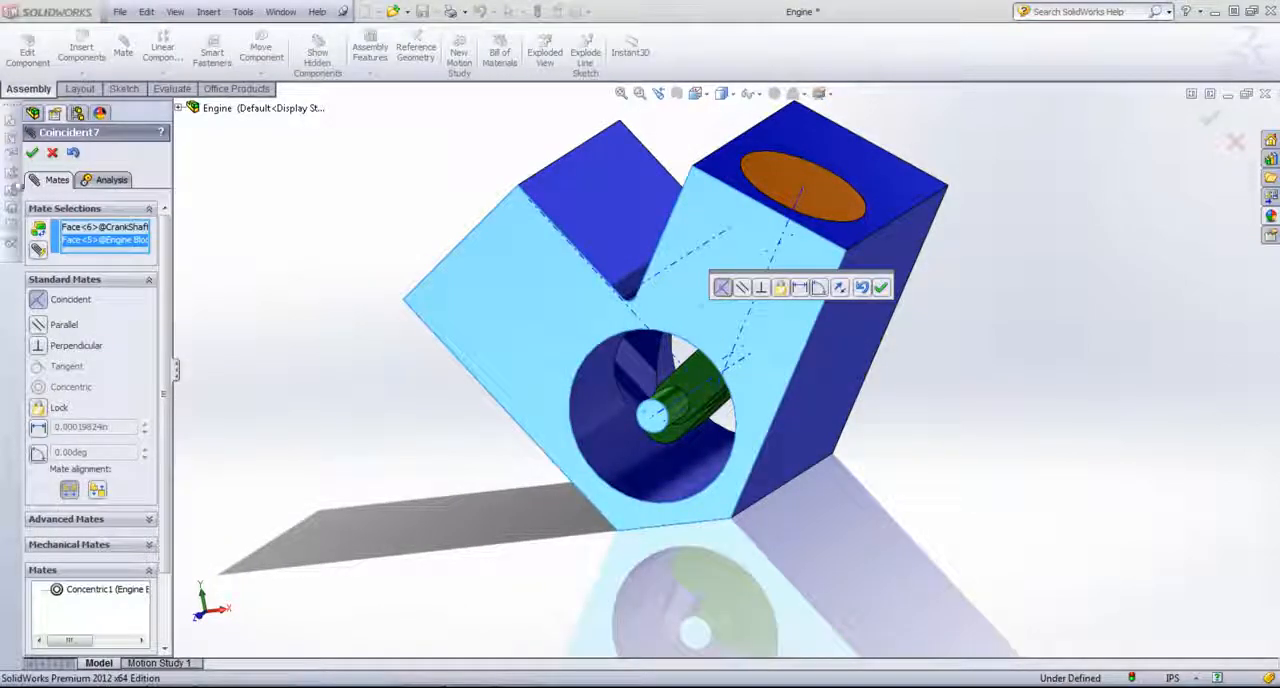
{"action": "left_click", "coordinate": [32, 154]}
{"action": "middle_click_drag", "start_coordinate": [957, 402], "coordinate": [1012, 281]}
{"action": "left_click", "coordinate": [1215, 117]}
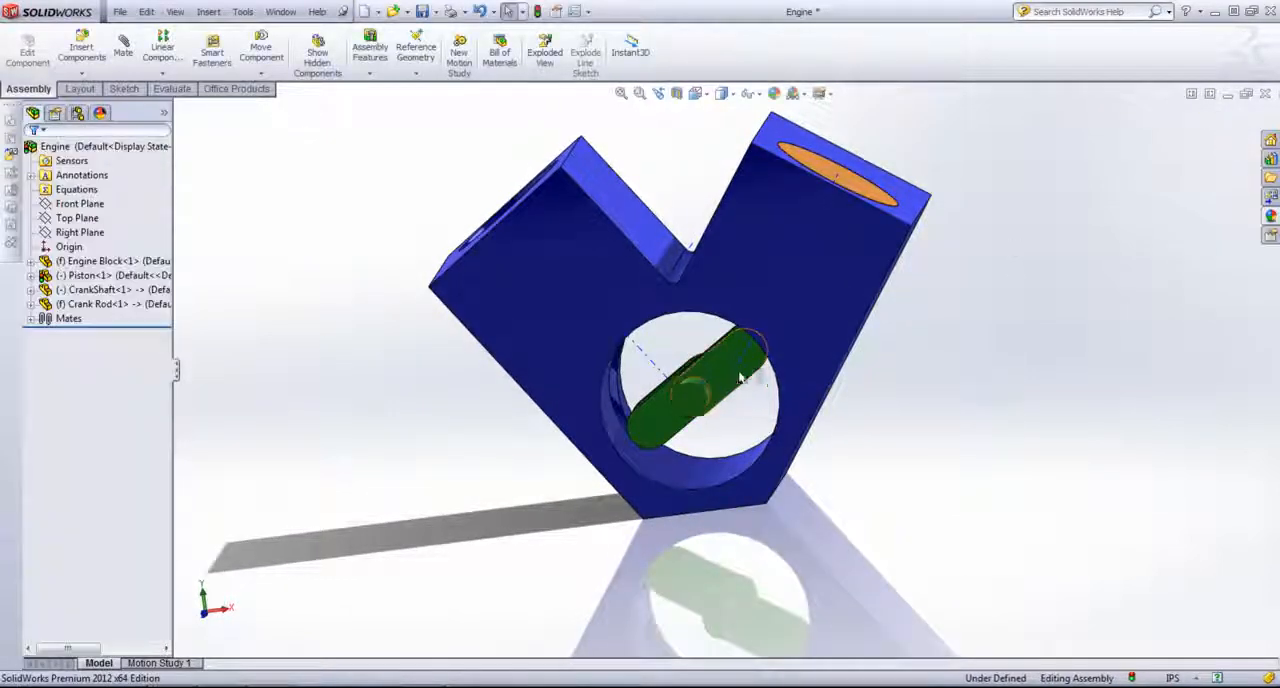
Step: Rotate the crankshaft within the block's bore so its front crank arm swings away from the crank rod's lower end
{"action": "left_click_drag", "start_coordinate": [757, 370], "coordinate": [862, 432]}
{"action": "middle_click_drag", "start_coordinate": [864, 432], "coordinate": [955, 453]}
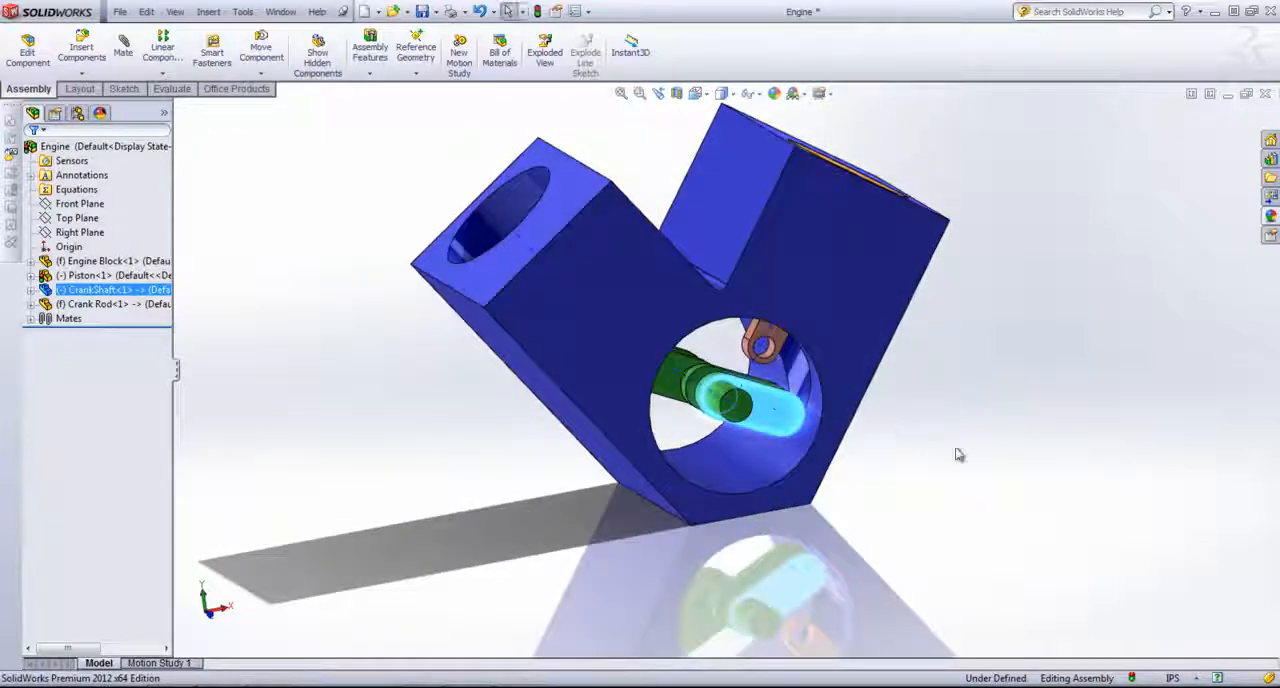
{"action": "left_click", "coordinate": [958, 455]}
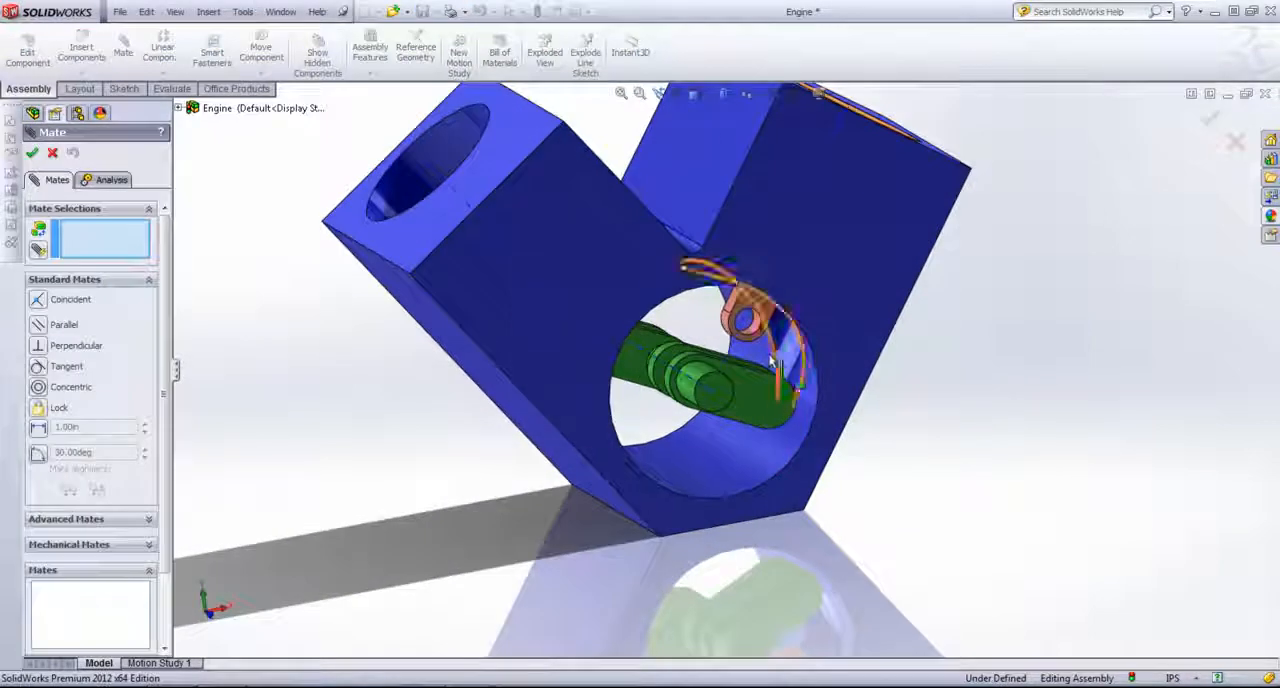
Step: Add a Concentric mate between the crank rod's lower hole and the pin of the crankshaft's front crank arm
{"action": "middle_click_drag", "start_coordinate": [772, 345], "coordinate": [767, 409]}
{"action": "scroll", "coordinate": [765, 385], "scroll_direction": "down", "scroll_amount": 2}
{"action": "left_click", "coordinate": [730, 340]}
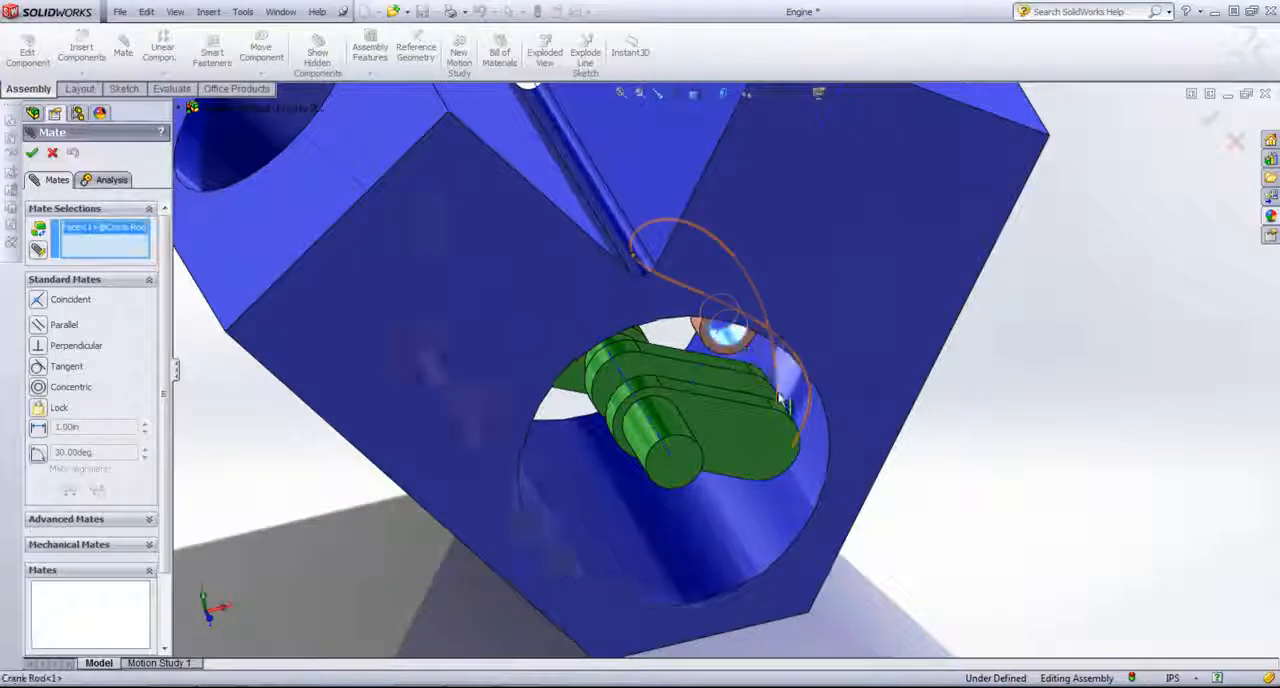
{"action": "middle_click_drag", "start_coordinate": [730, 340], "coordinate": [730, 382]}
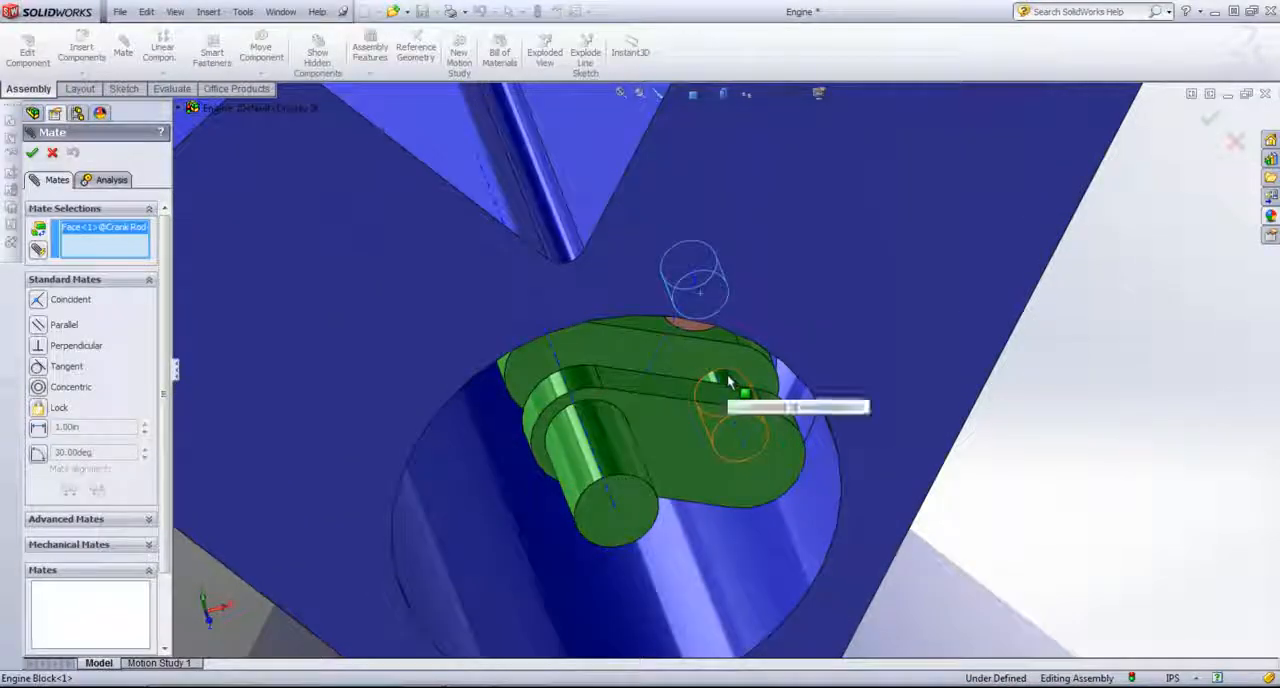
{"action": "left_click", "coordinate": [730, 382]}
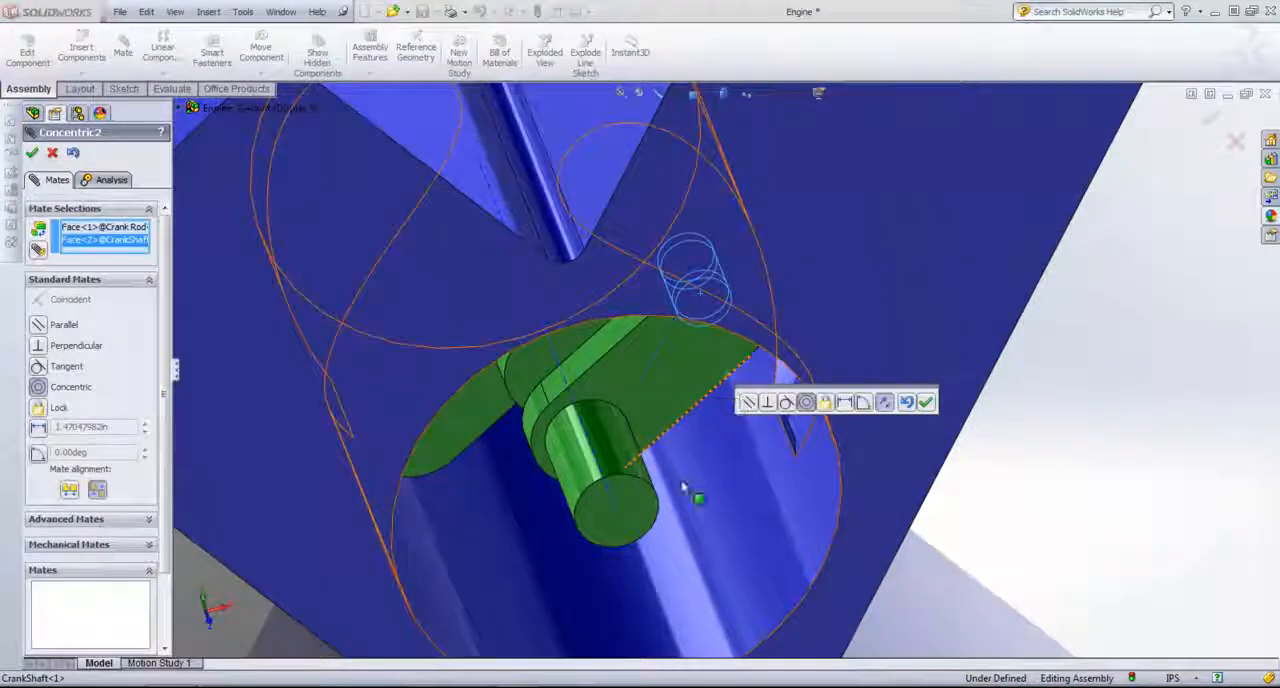
{"action": "middle_click_drag", "start_coordinate": [690, 480], "coordinate": [669, 397]}
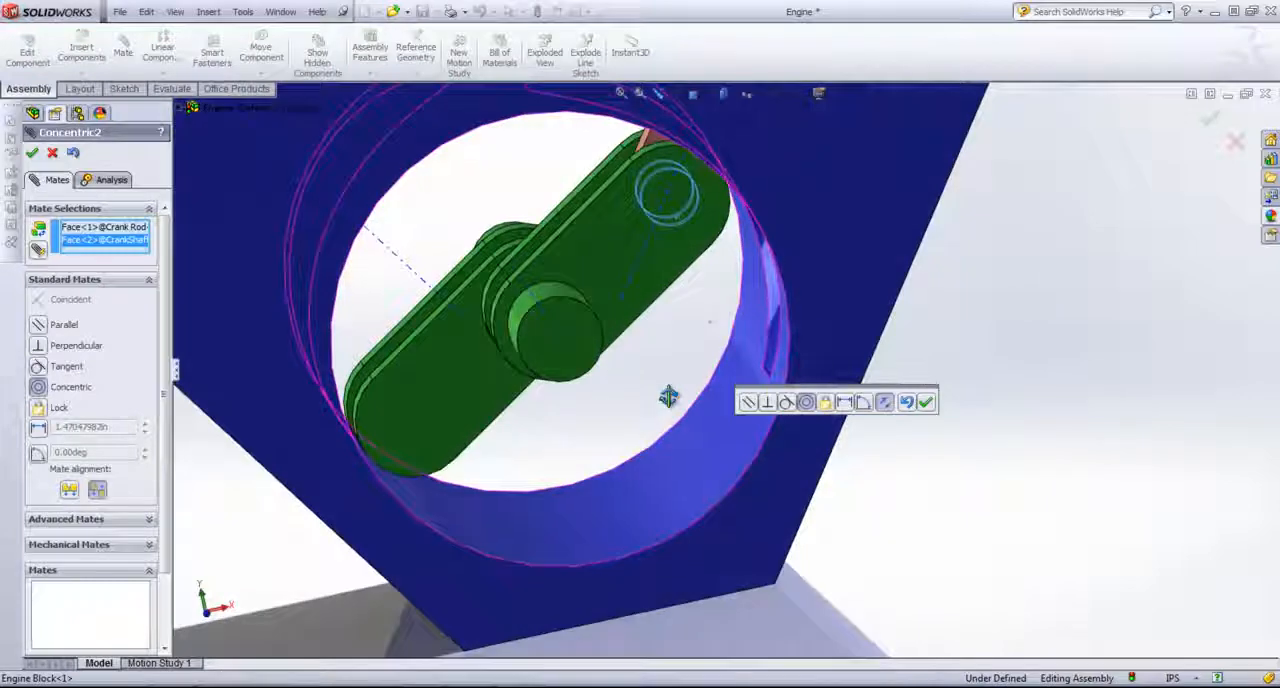
{"action": "left_click", "coordinate": [927, 403]}
Step: Hide the engine block to expose the piston, crank rod and crankshaft while mating
{"action": "middle_click_drag", "start_coordinate": [923, 408], "coordinate": [965, 370]}
{"action": "scroll", "coordinate": [789, 198], "scroll_direction": "up", "scroll_amount": 2}
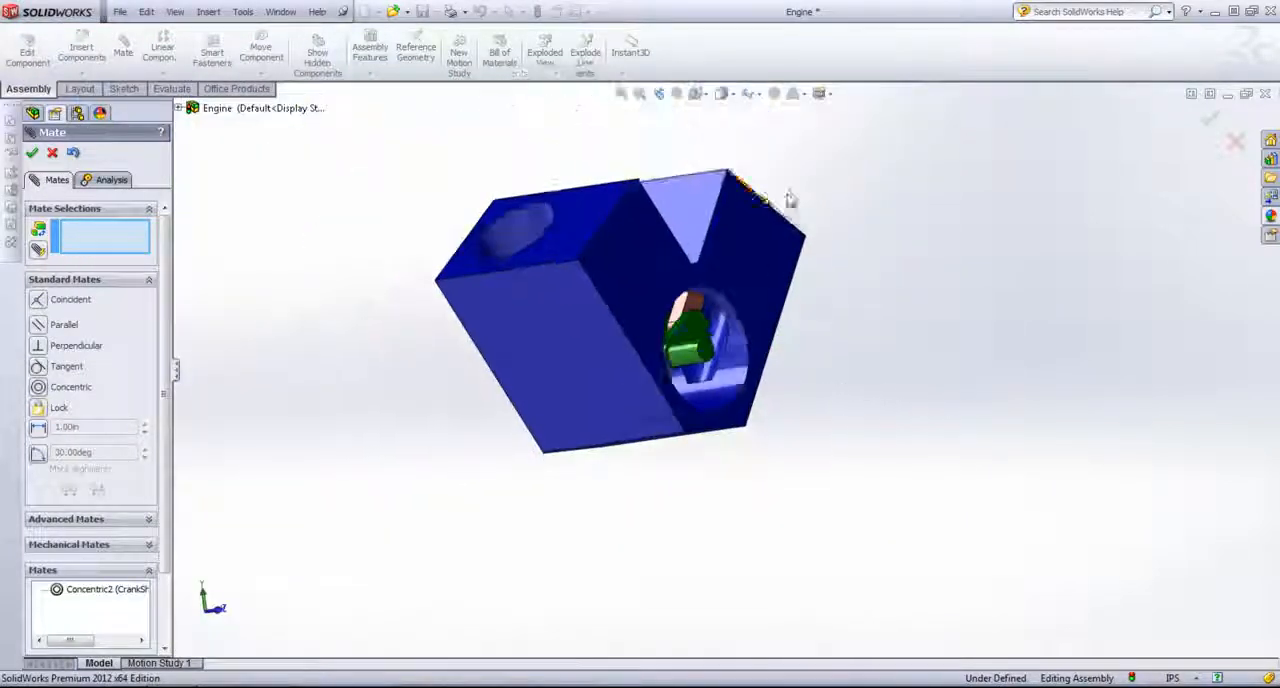
{"action": "middle_click_drag", "start_coordinate": [789, 198], "coordinate": [757, 279]}
{"action": "right_click", "coordinate": [766, 260]}
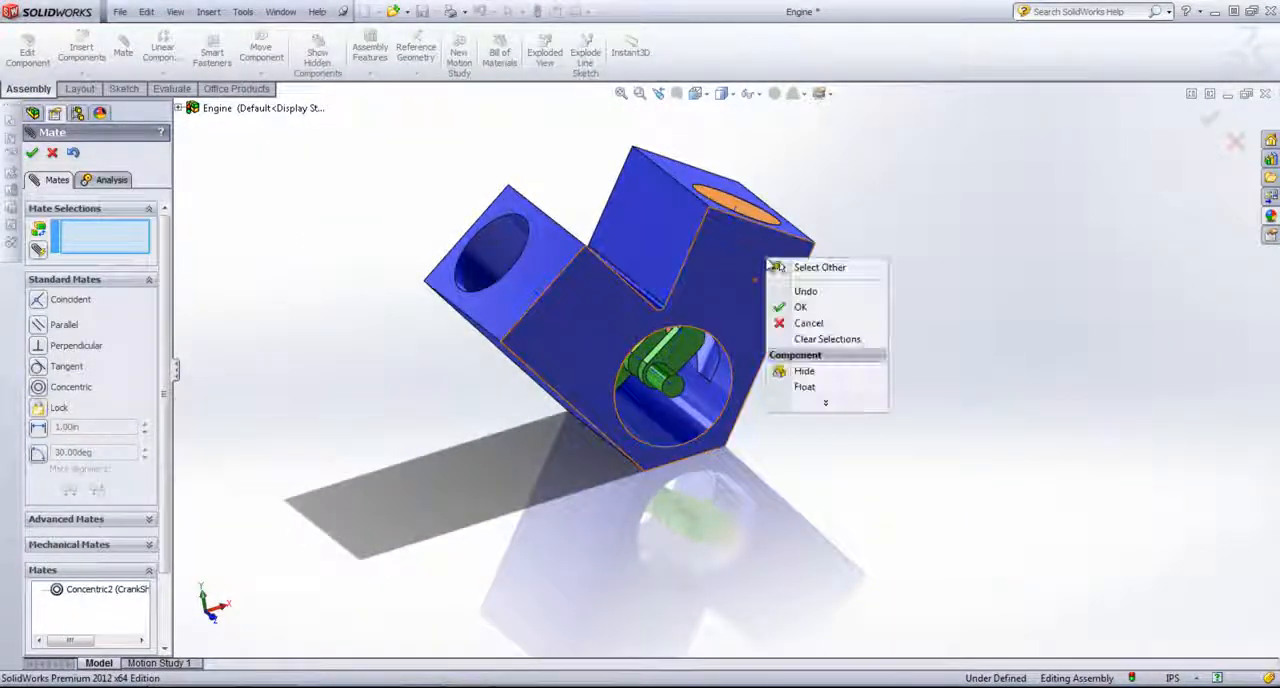
{"action": "left_click", "coordinate": [804, 371]}
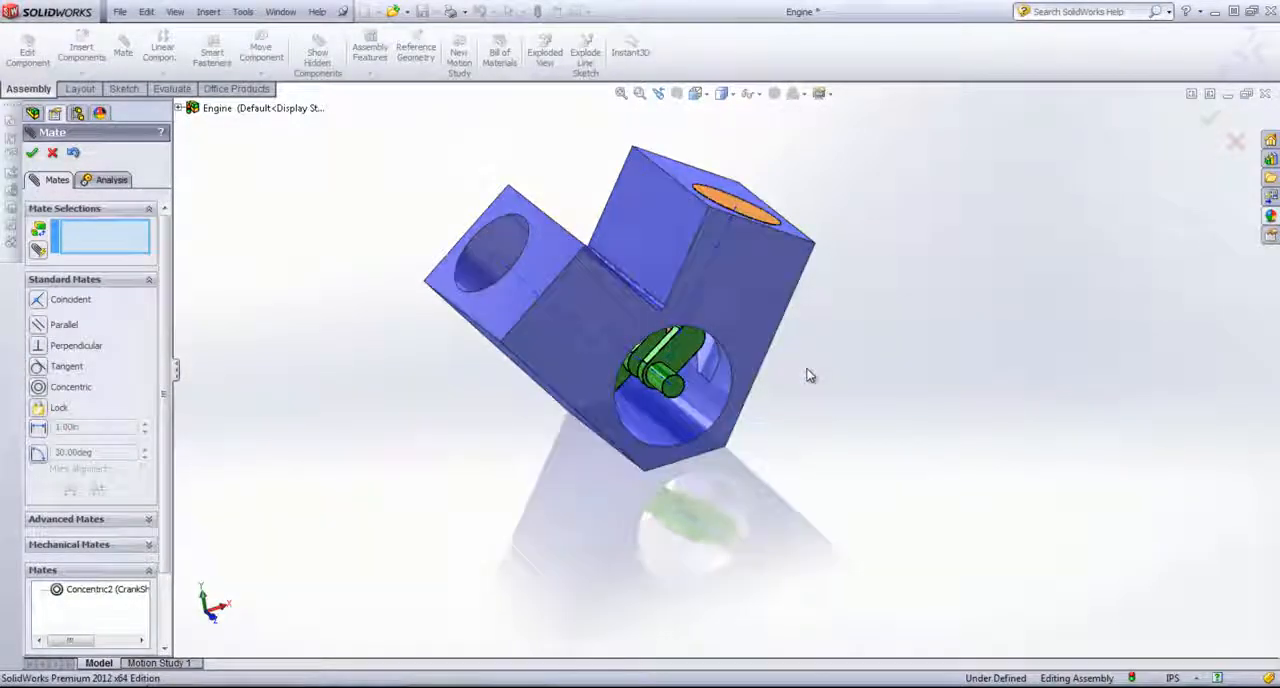
Step: Add a Concentric mate between the crank rod's upper hole and the pin hole in the piston
{"action": "scroll", "coordinate": [730, 304], "scroll_direction": "down", "scroll_amount": 2}
{"action": "scroll", "coordinate": [730, 304], "scroll_direction": "down", "scroll_amount": 2}
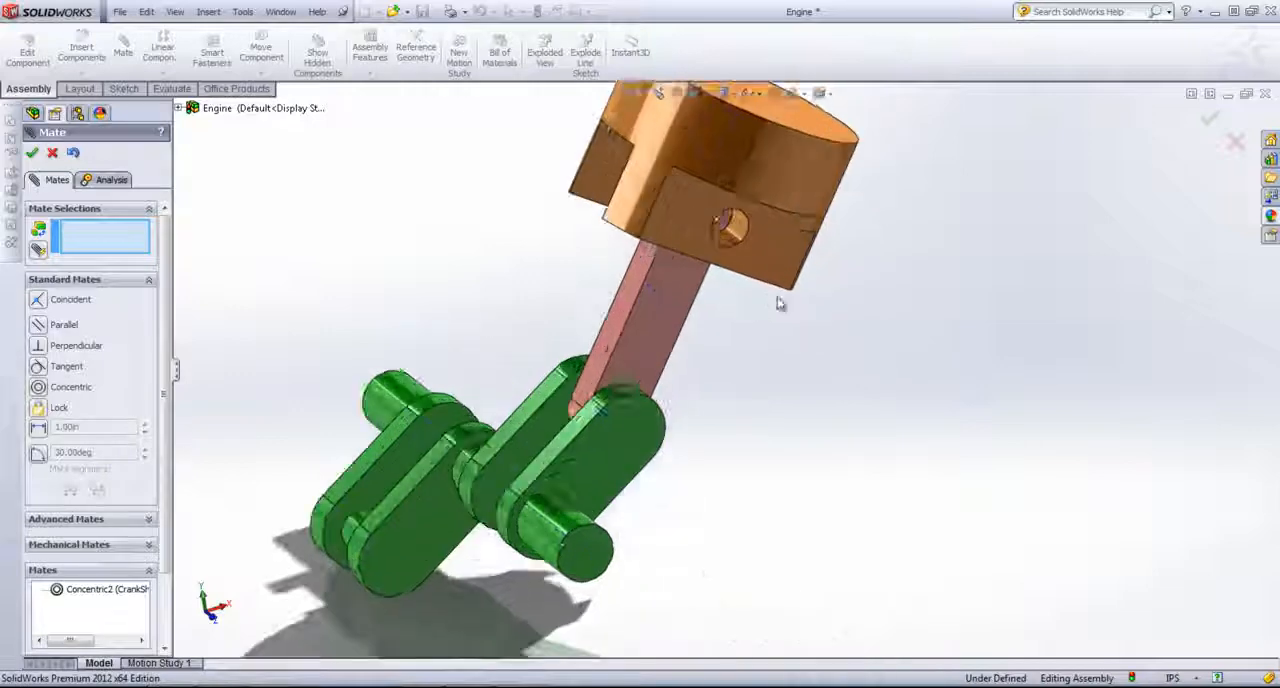
{"action": "middle_click_drag", "start_coordinate": [780, 303], "coordinate": [749, 277]}
{"action": "scroll", "coordinate": [727, 241], "scroll_direction": "down", "scroll_amount": 2}
{"action": "scroll", "coordinate": [725, 240], "scroll_direction": "down", "scroll_amount": 1}
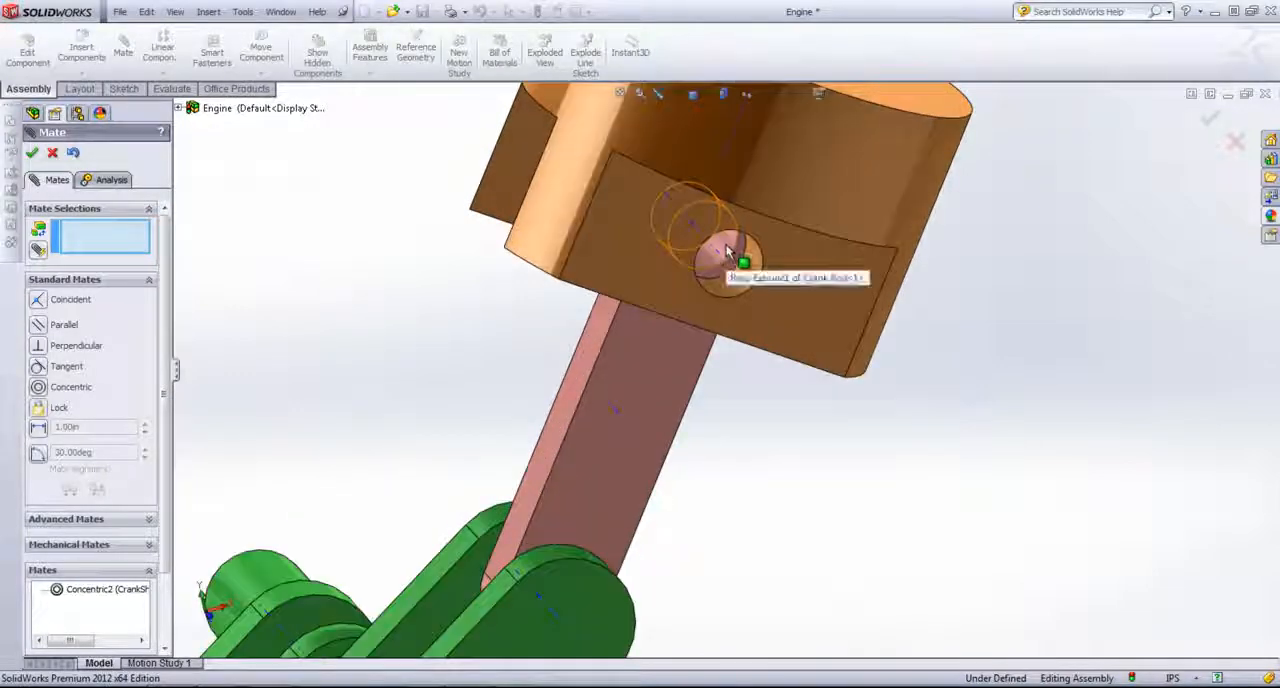
{"action": "left_click", "coordinate": [748, 268]}
{"action": "left_click", "coordinate": [747, 264]}
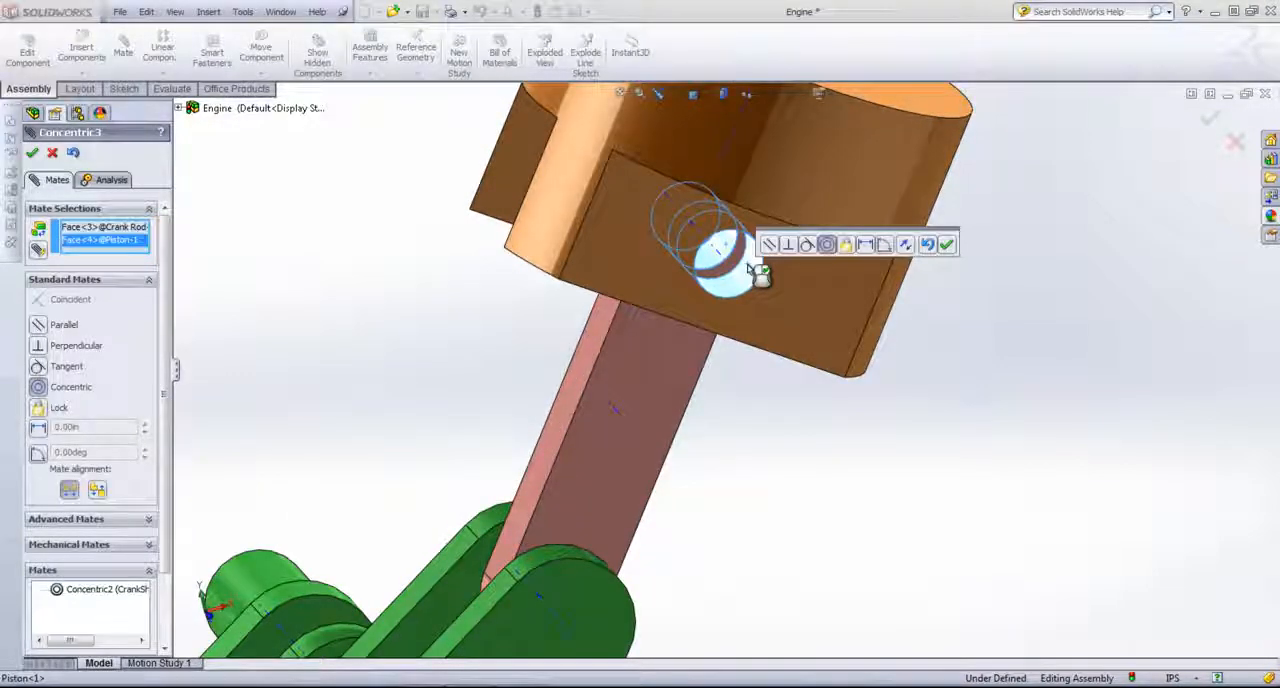
{"action": "left_click", "coordinate": [946, 246]}
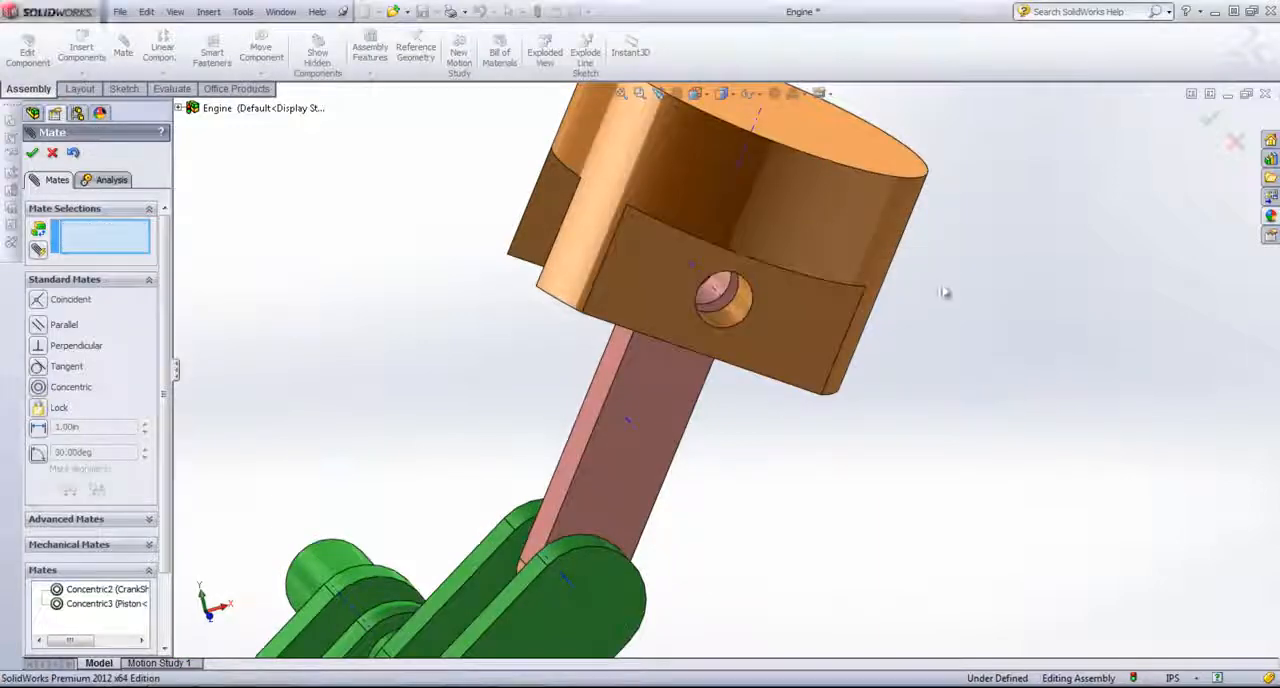
Step: Start a Width mate using the facing inner faces of the piston's two lugs as the width selections
{"action": "scroll", "coordinate": [900, 330], "scroll_direction": "up", "scroll_amount": 3}
{"action": "middle_click_drag", "start_coordinate": [857, 371], "coordinate": [840, 424]}
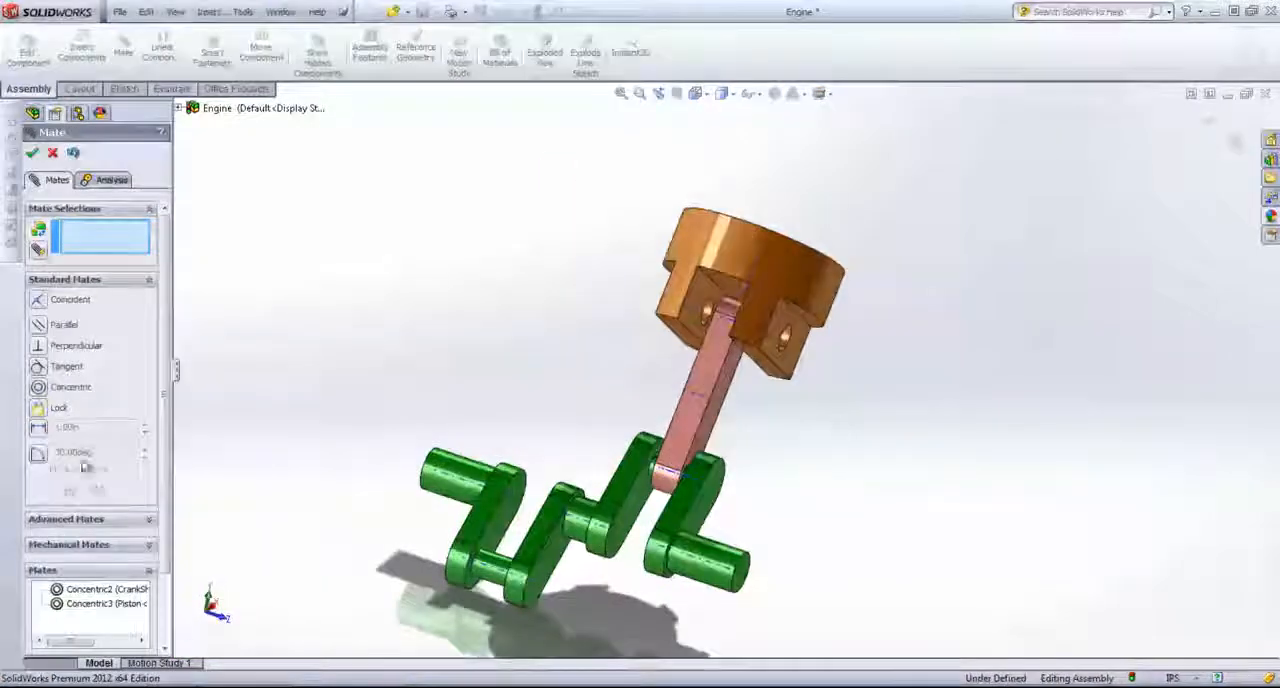
{"action": "left_click", "coordinate": [98, 521]}
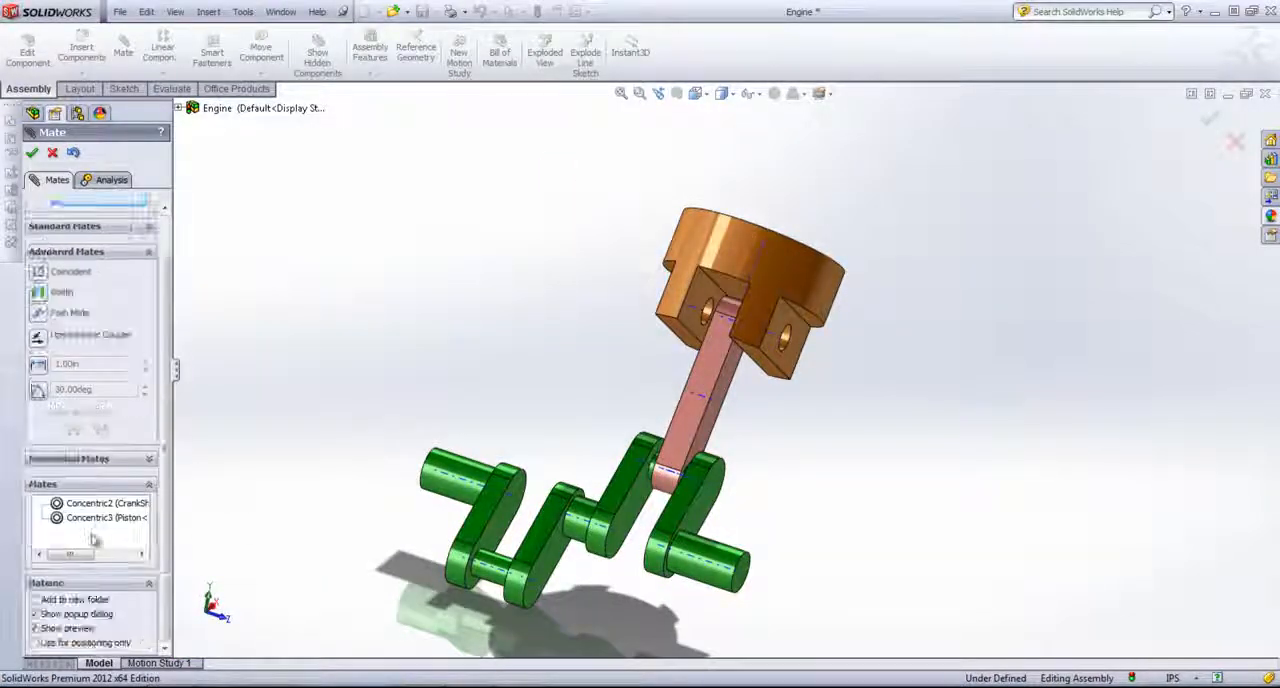
{"action": "left_click", "coordinate": [41, 293]}
{"action": "scroll", "coordinate": [665, 358], "scroll_direction": "down", "scroll_amount": 2}
{"action": "middle_click_drag", "start_coordinate": [755, 366], "coordinate": [768, 366]}
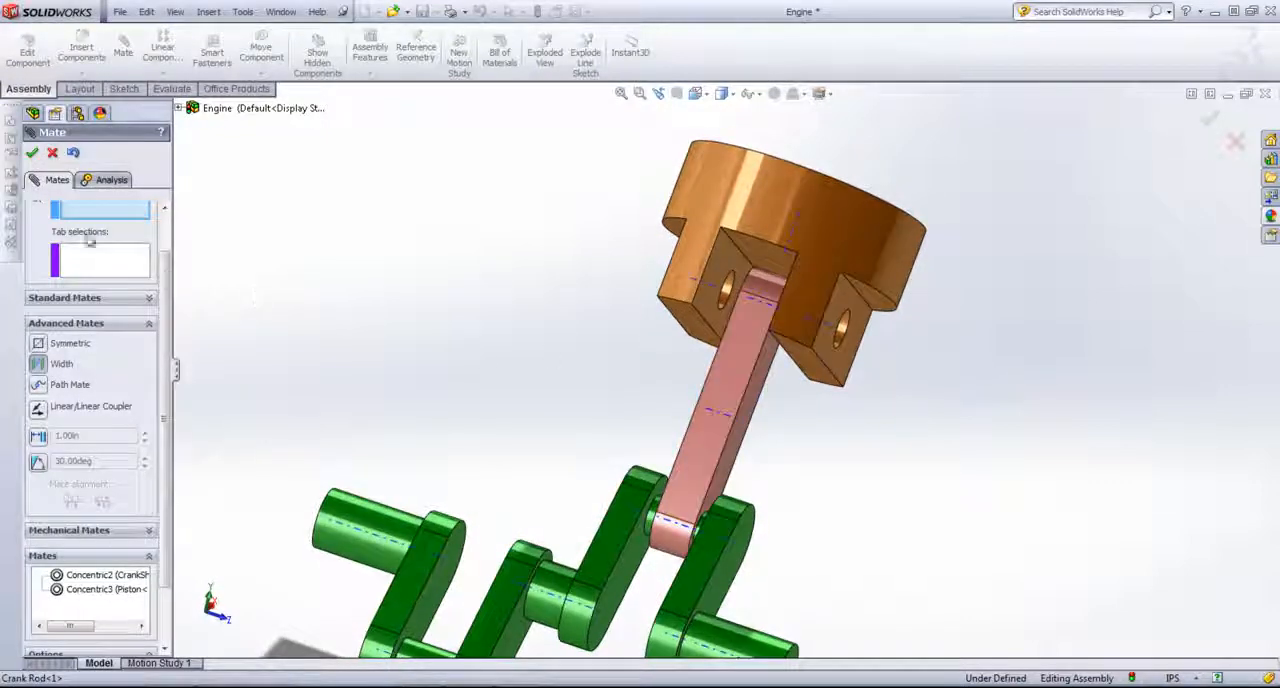
{"action": "left_click", "coordinate": [733, 273]}
{"action": "middle_click_drag", "start_coordinate": [736, 273], "coordinate": [856, 303]}
{"action": "left_click", "coordinate": [895, 299]}
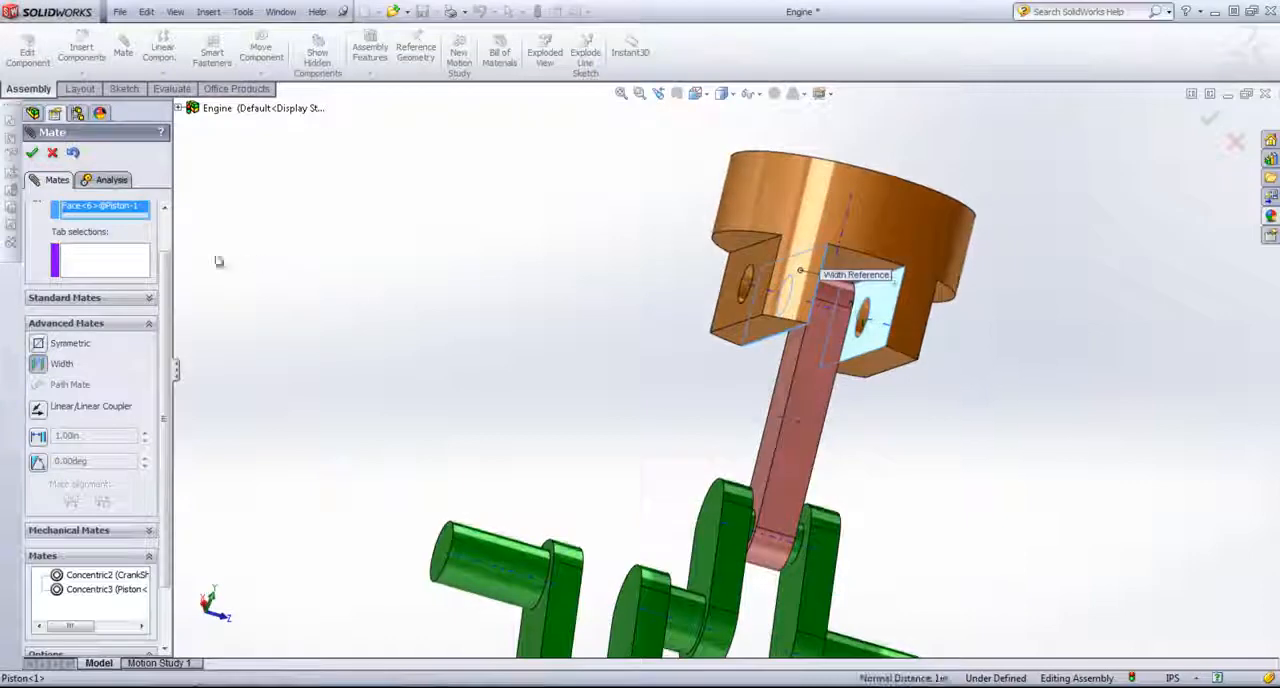
Step: Use the crank rod's two opposite side faces as the tab selections, accept the Width mate and finish mating
{"action": "left_click", "coordinate": [136, 262]}
{"action": "middle_click_drag", "start_coordinate": [850, 364], "coordinate": [864, 398]}
{"action": "left_click", "coordinate": [822, 388]}
{"action": "left_click", "coordinate": [864, 398]}
{"action": "middle_click_drag", "start_coordinate": [980, 451], "coordinate": [868, 449]}
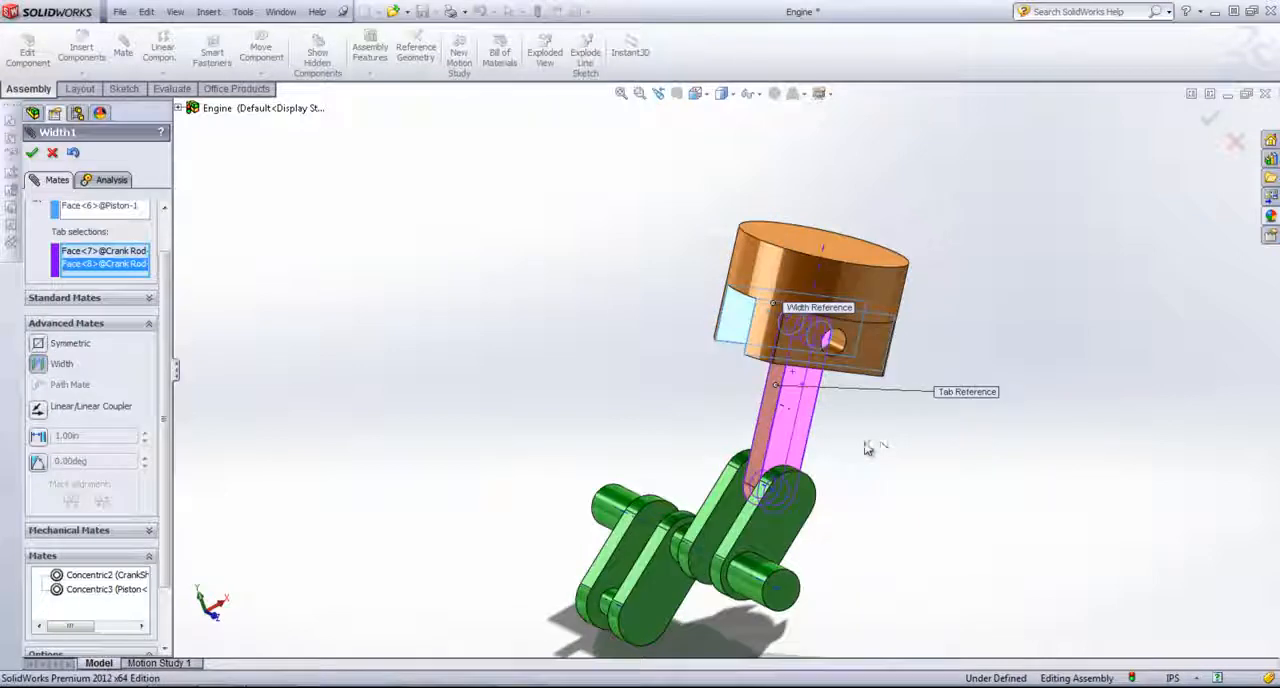
{"action": "left_click", "coordinate": [31, 153]}
{"action": "left_click", "coordinate": [52, 153]}
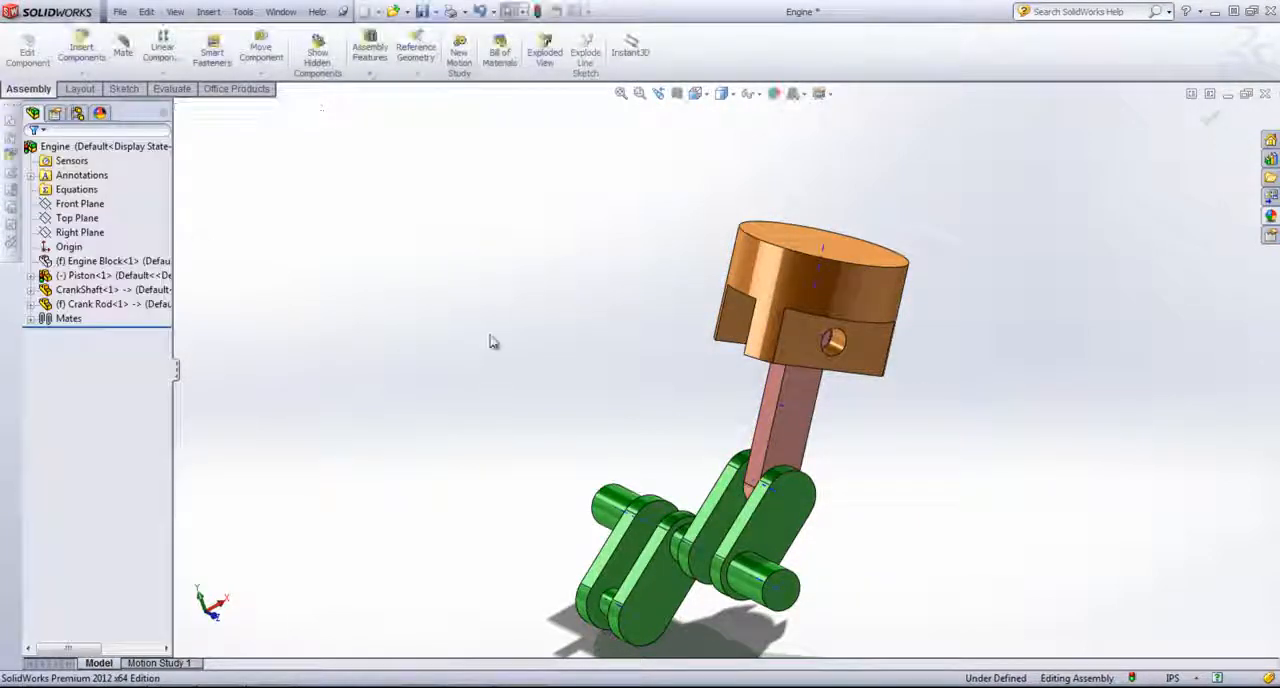
Step: Show the hidden engine block again
{"action": "scroll", "coordinate": [490, 340], "scroll_direction": "up", "scroll_amount": 3}
{"action": "right_click", "coordinate": [88, 262]}
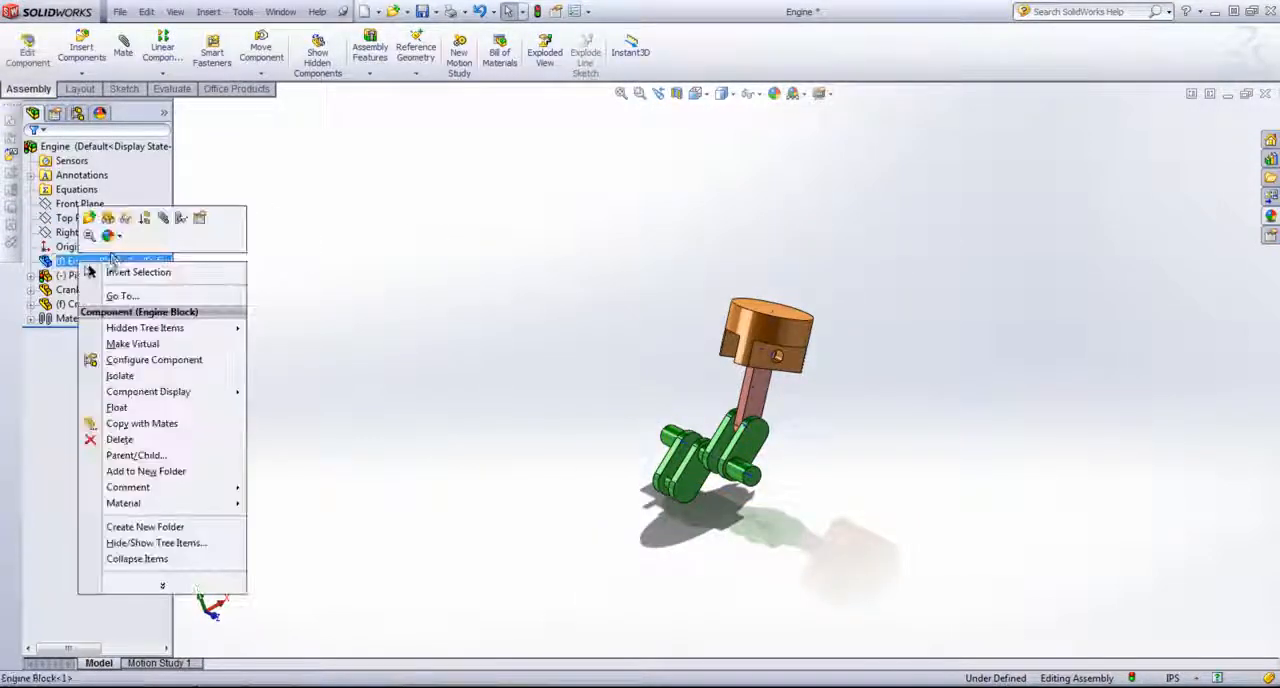
{"action": "left_click", "coordinate": [107, 219]}
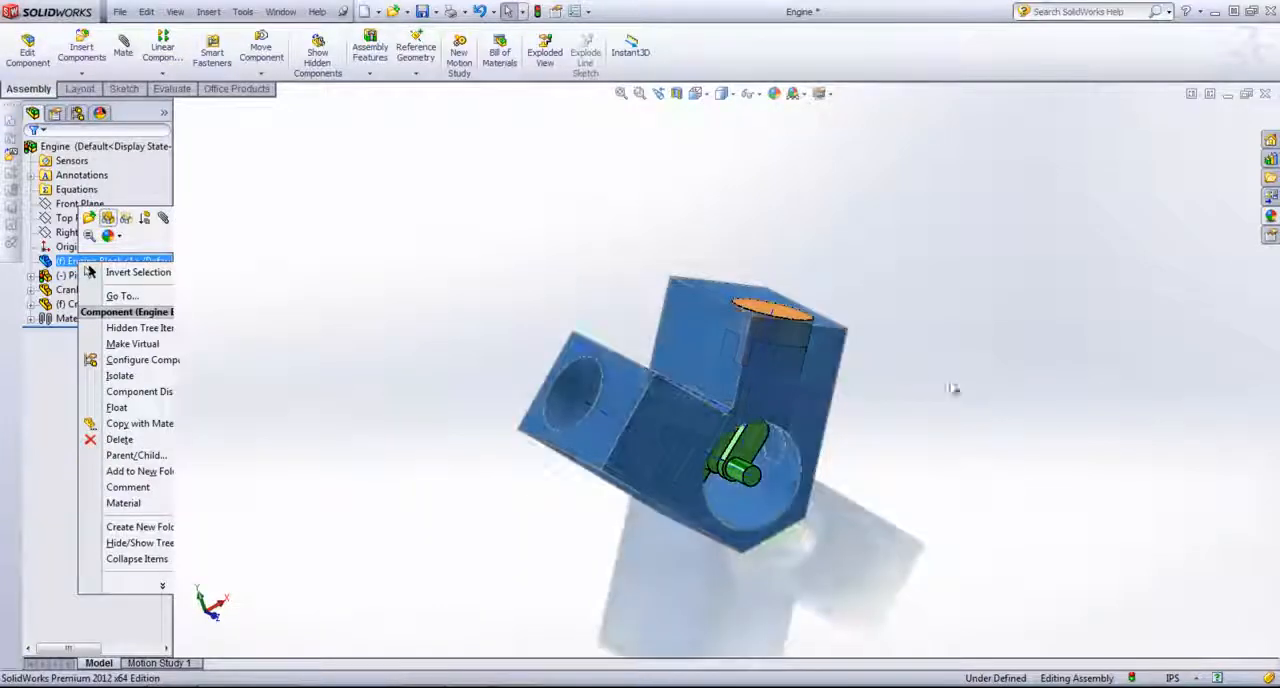
Step: Add a second instance of the piston and a second instance of the crank rod beside the engine block
{"action": "left_click", "coordinate": [759, 309], "text": "ctrl"}
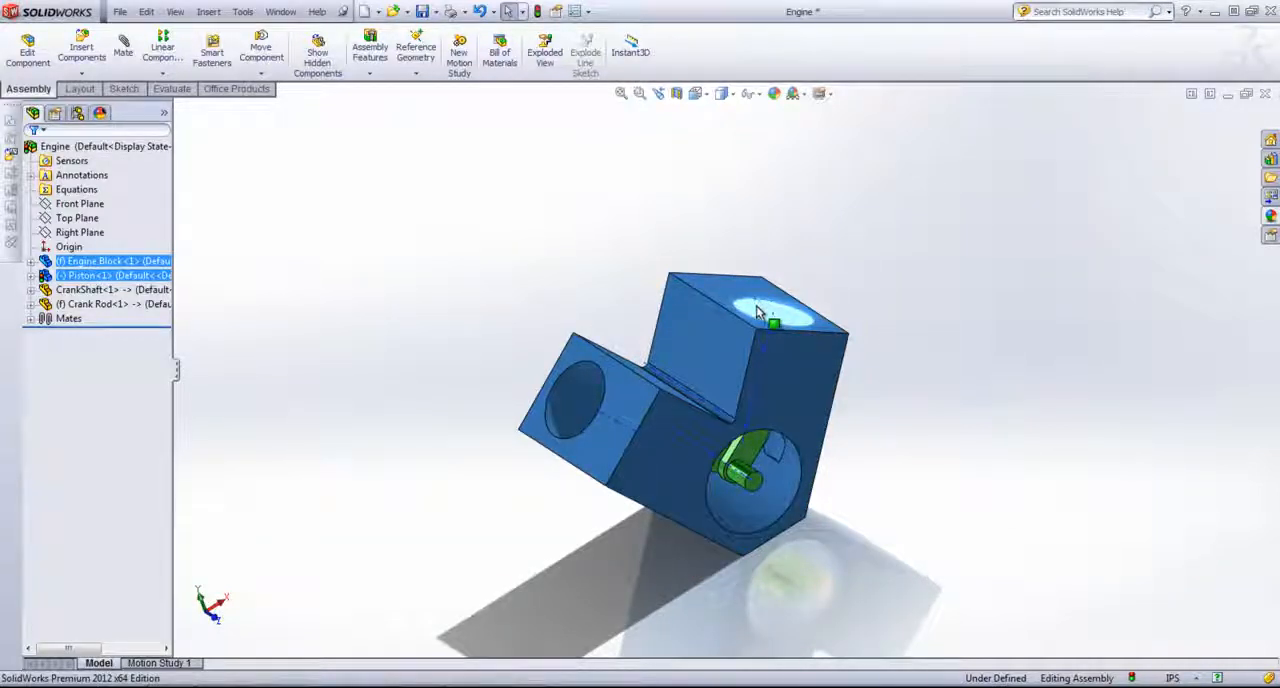
{"action": "left_click", "coordinate": [473, 290]}
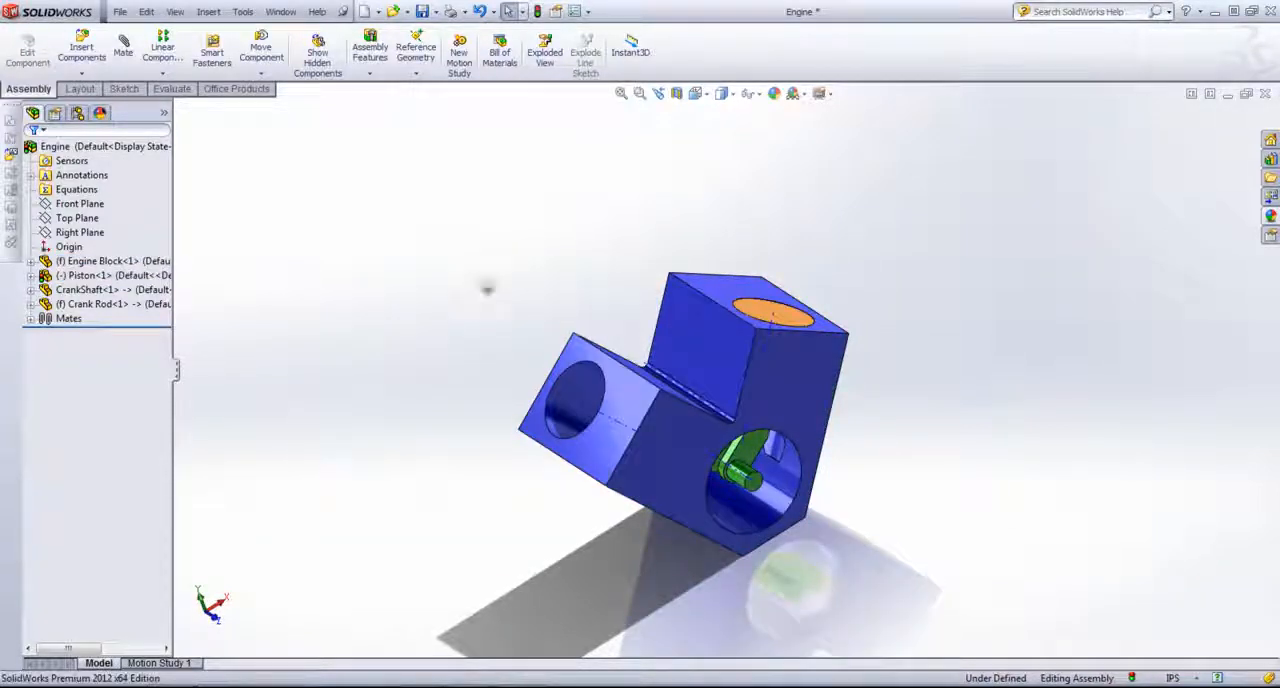
{"action": "left_click_drag", "start_coordinate": [762, 311], "coordinate": [456, 342]}
{"action": "middle_click_drag", "start_coordinate": [754, 596], "coordinate": [886, 513]}
{"action": "left_click", "coordinate": [869, 515]}
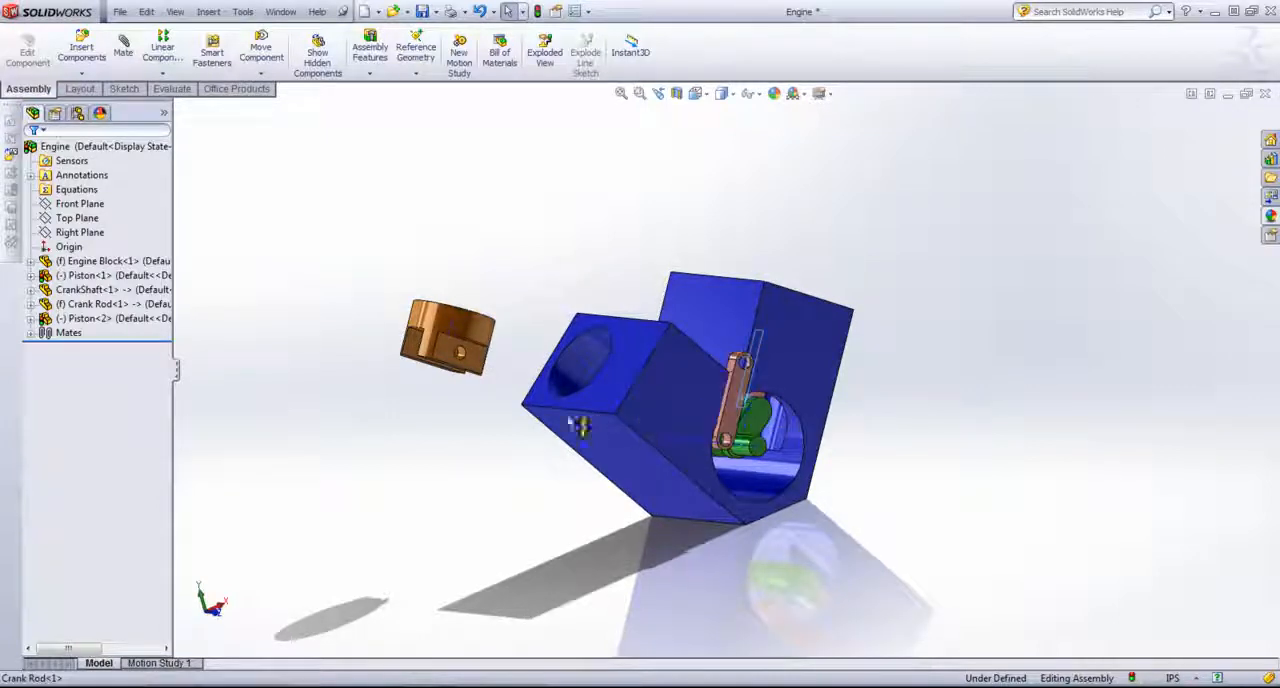
{"action": "left_click_drag", "start_coordinate": [578, 425], "coordinate": [470, 462]}
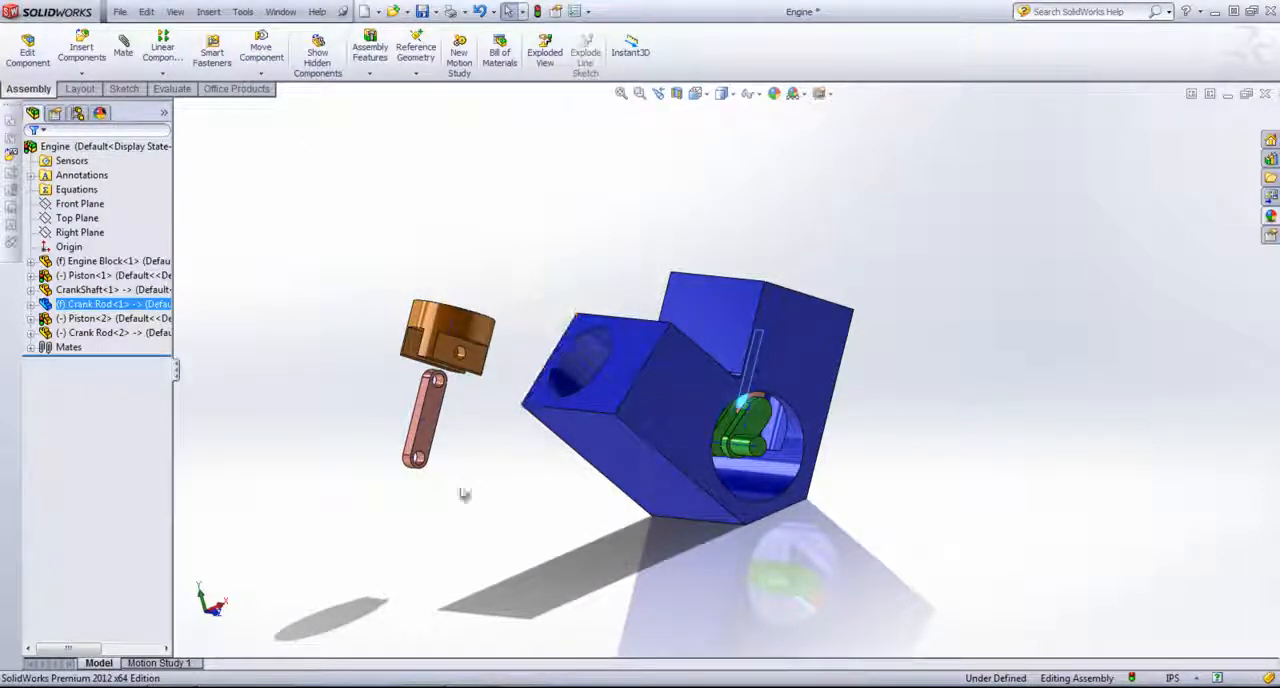
Step: Start a mate on the copied crank rod's lower hole and remove the stray crank rod face from the selections
{"action": "middle_click_drag", "start_coordinate": [464, 494], "coordinate": [691, 489]}
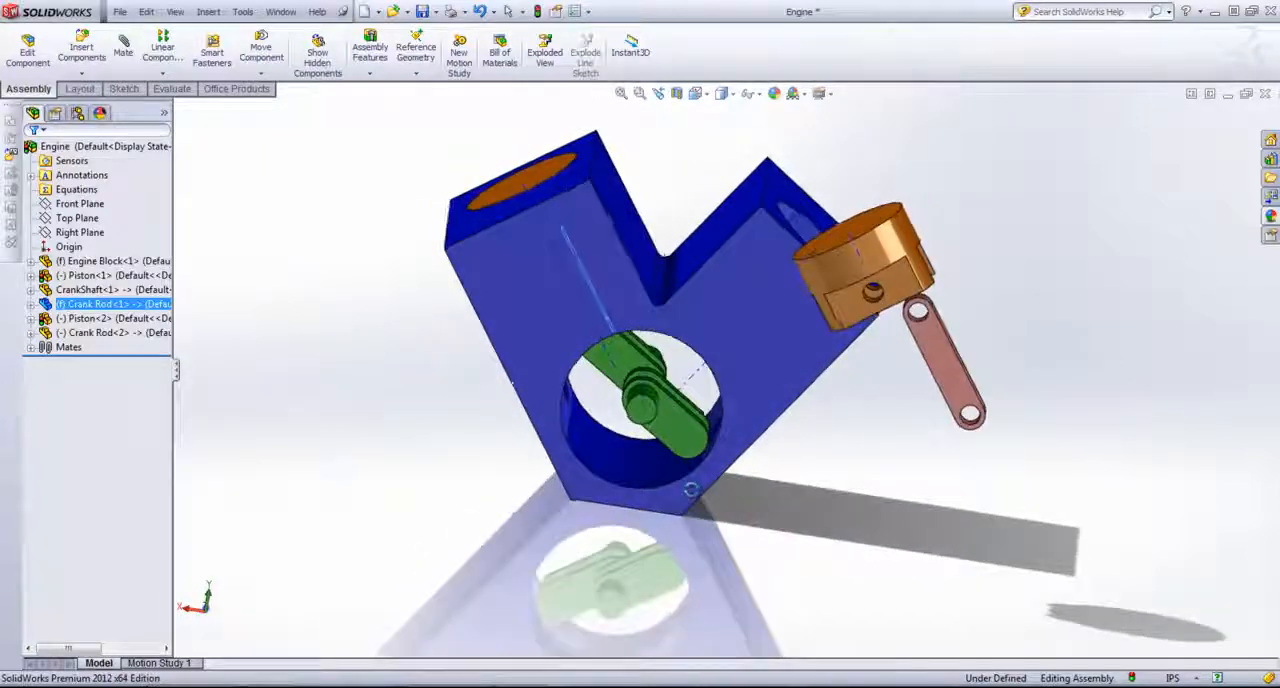
{"action": "left_click", "coordinate": [124, 53]}
{"action": "scroll", "coordinate": [1018, 446], "scroll_direction": "down", "scroll_amount": 3}
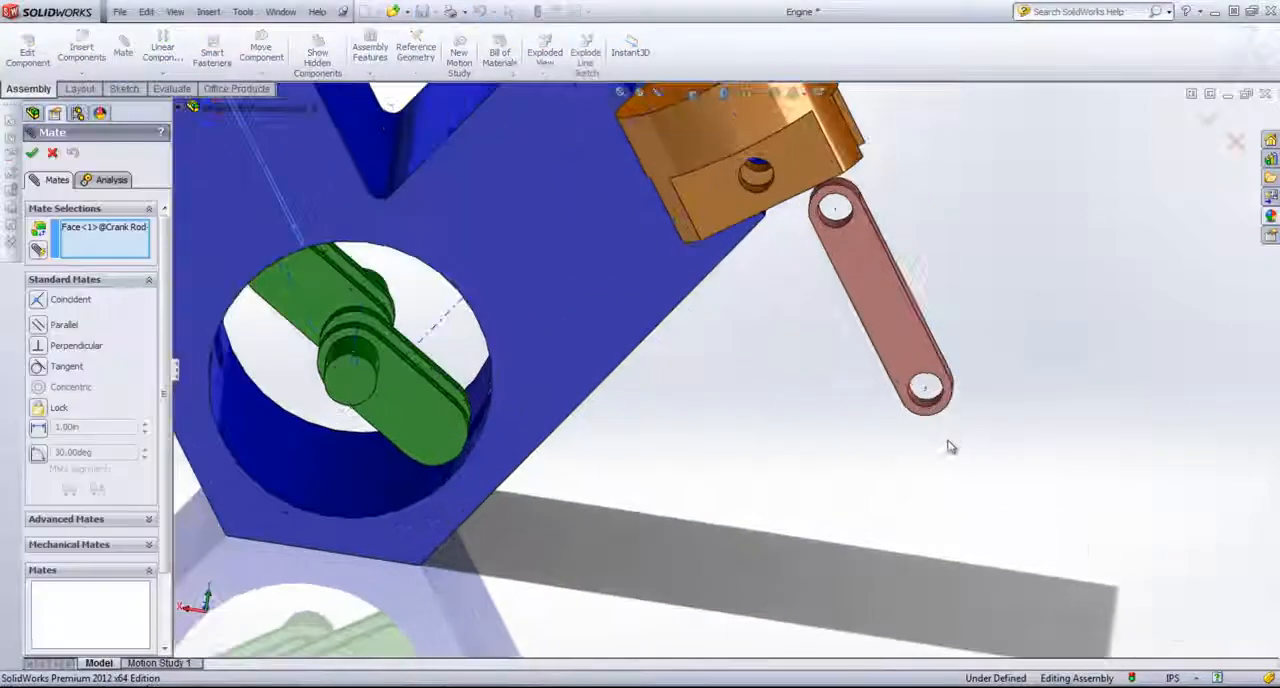
{"action": "left_click", "coordinate": [919, 400]}
{"action": "left_click", "coordinate": [440, 415]}
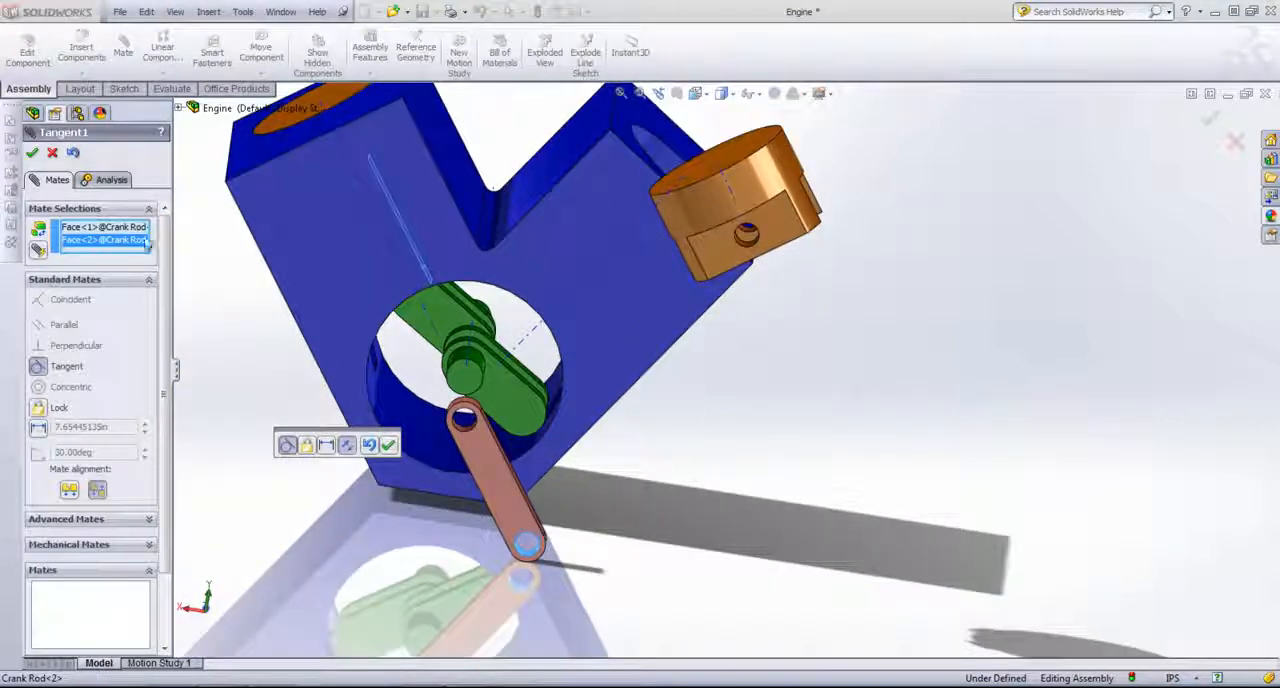
{"action": "left_click", "coordinate": [124, 229]}
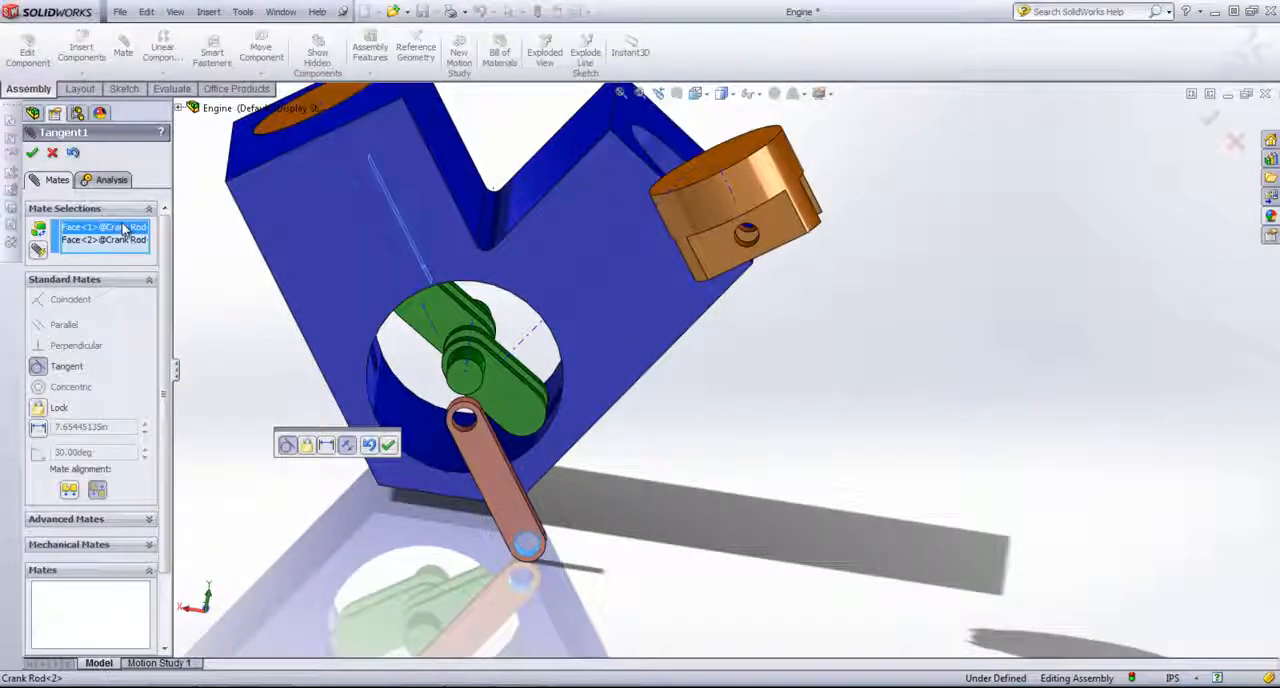
{"action": "key", "text": "Delete"}
{"action": "scroll", "coordinate": [423, 374], "scroll_direction": "up", "scroll_amount": 1}
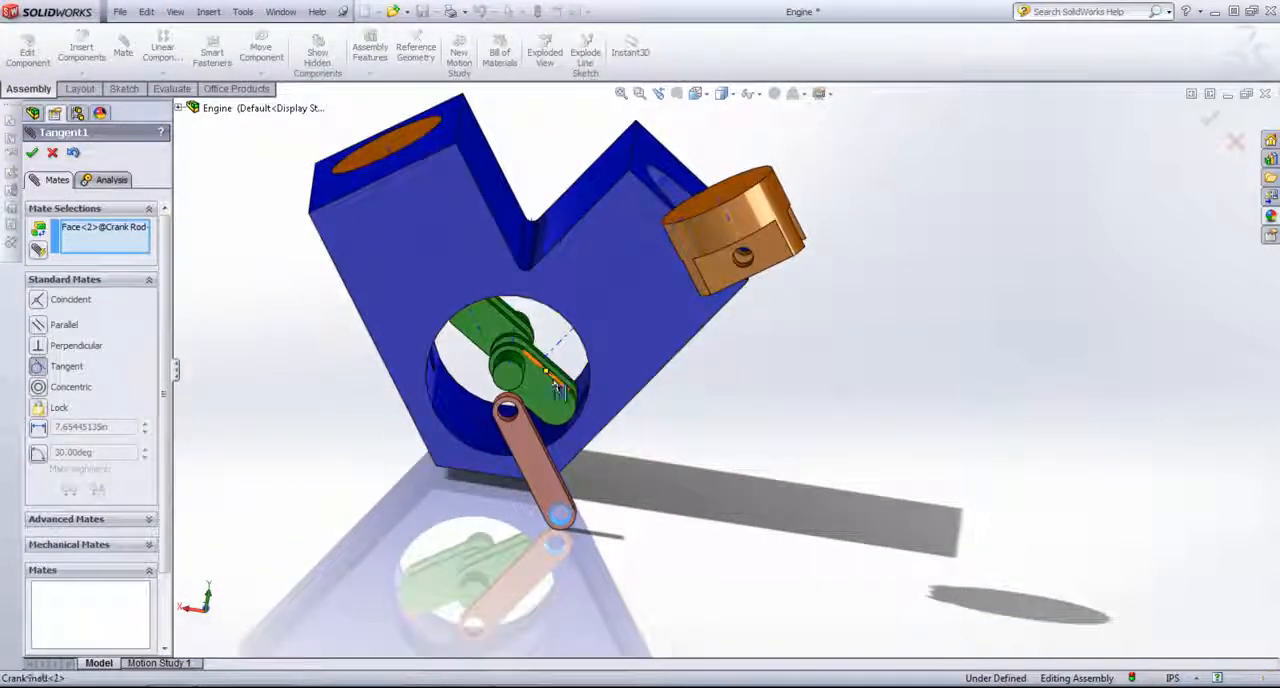
Step: Select the crankshaft's free crank pin as the second face and accept the Tangent mate with the copied crank rod's hole
{"action": "scroll", "coordinate": [566, 362], "scroll_direction": "down", "scroll_amount": 3}
{"action": "middle_click_drag", "start_coordinate": [566, 362], "coordinate": [582, 410]}
{"action": "scroll", "coordinate": [600, 336], "scroll_direction": "down", "scroll_amount": 3}
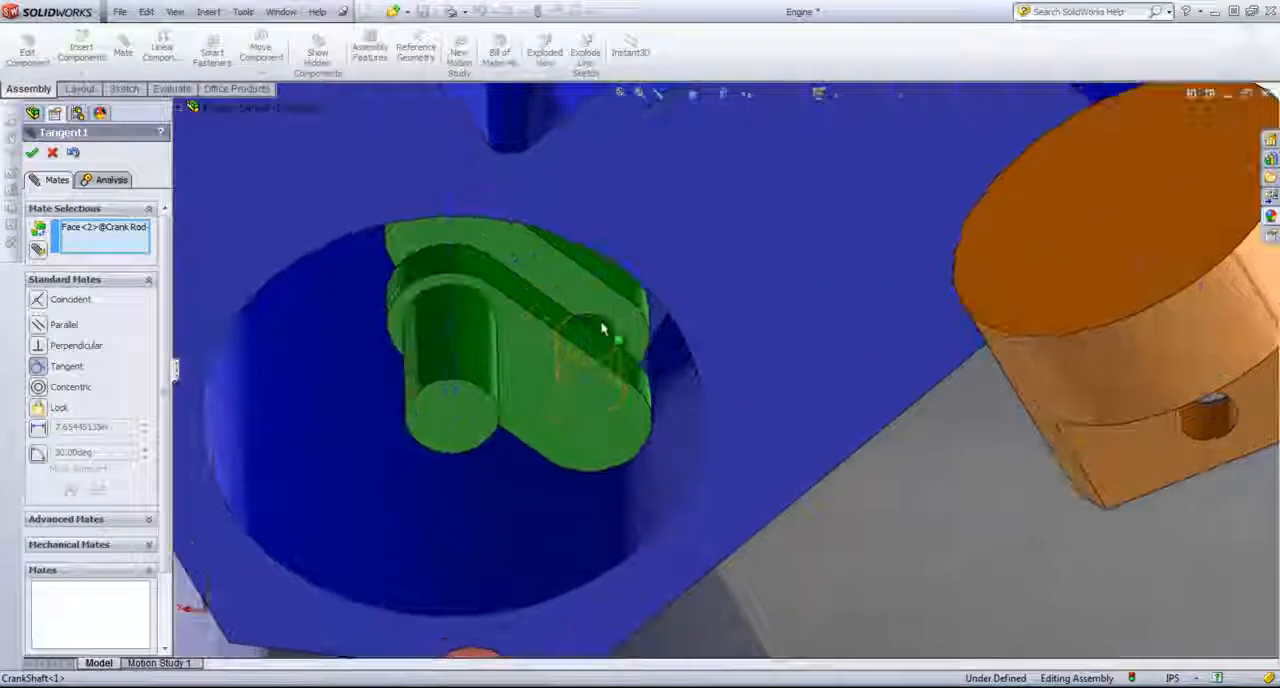
{"action": "left_click", "coordinate": [603, 333]}
{"action": "scroll", "coordinate": [598, 566], "scroll_direction": "up", "scroll_amount": 3}
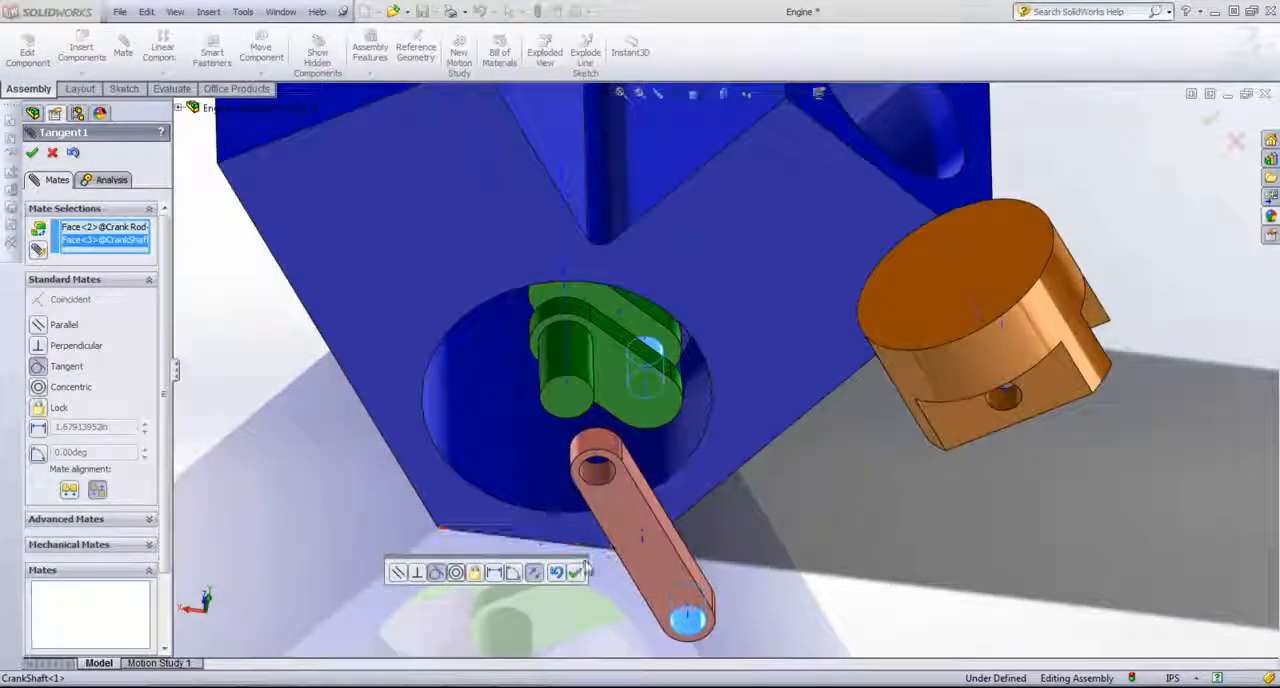
{"action": "left_click", "coordinate": [577, 572]}
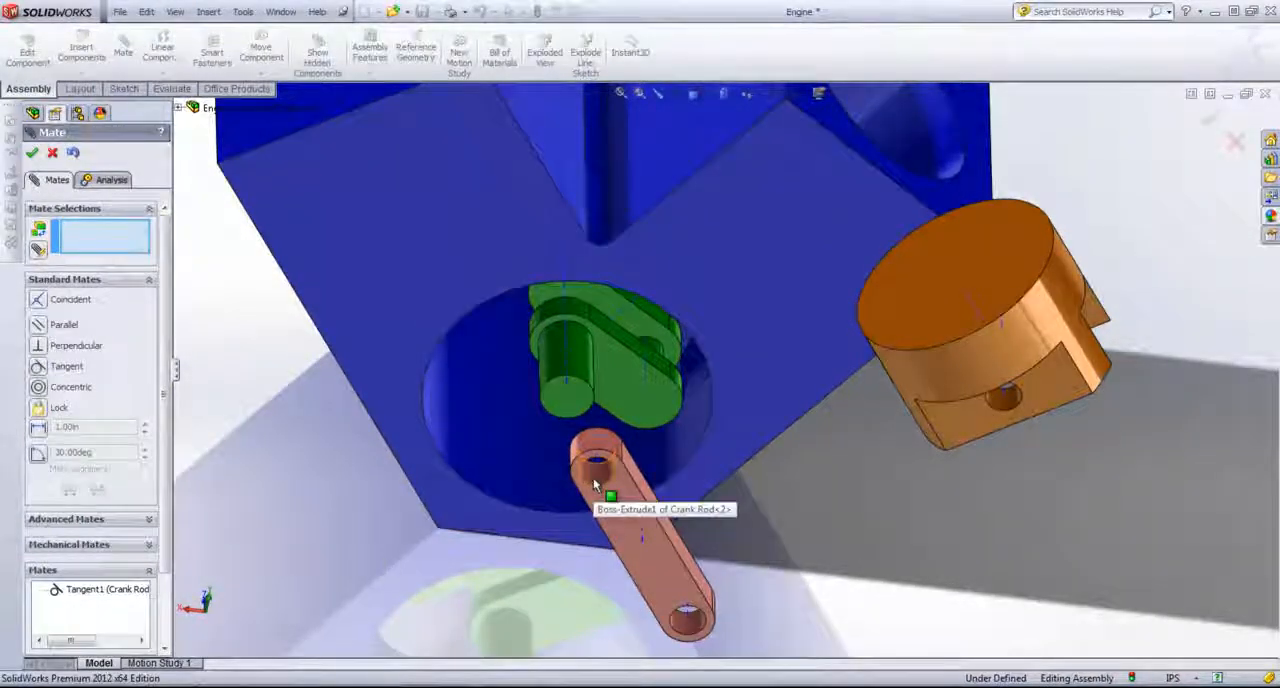
Step: Add a Concentric mate between the copied crank rod's upper hole and the pin hole in the copied piston
{"action": "middle_click_drag", "start_coordinate": [972, 519], "coordinate": [1000, 449]}
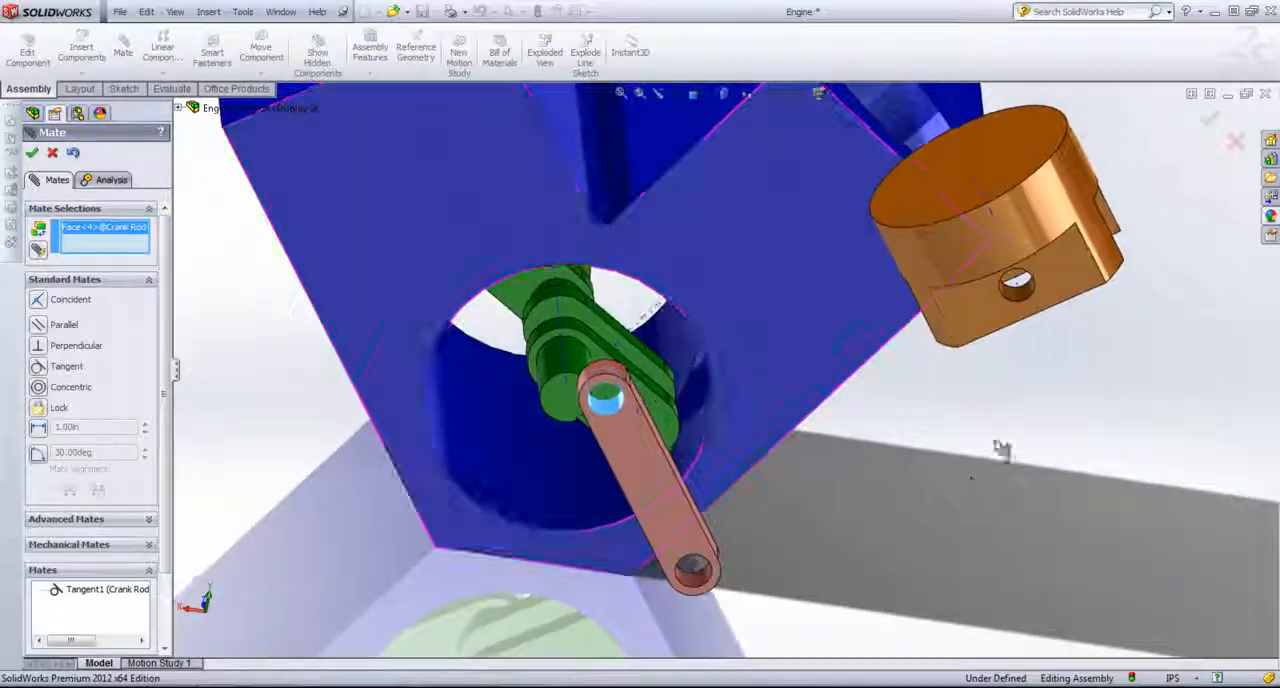
{"action": "left_click", "coordinate": [1013, 300]}
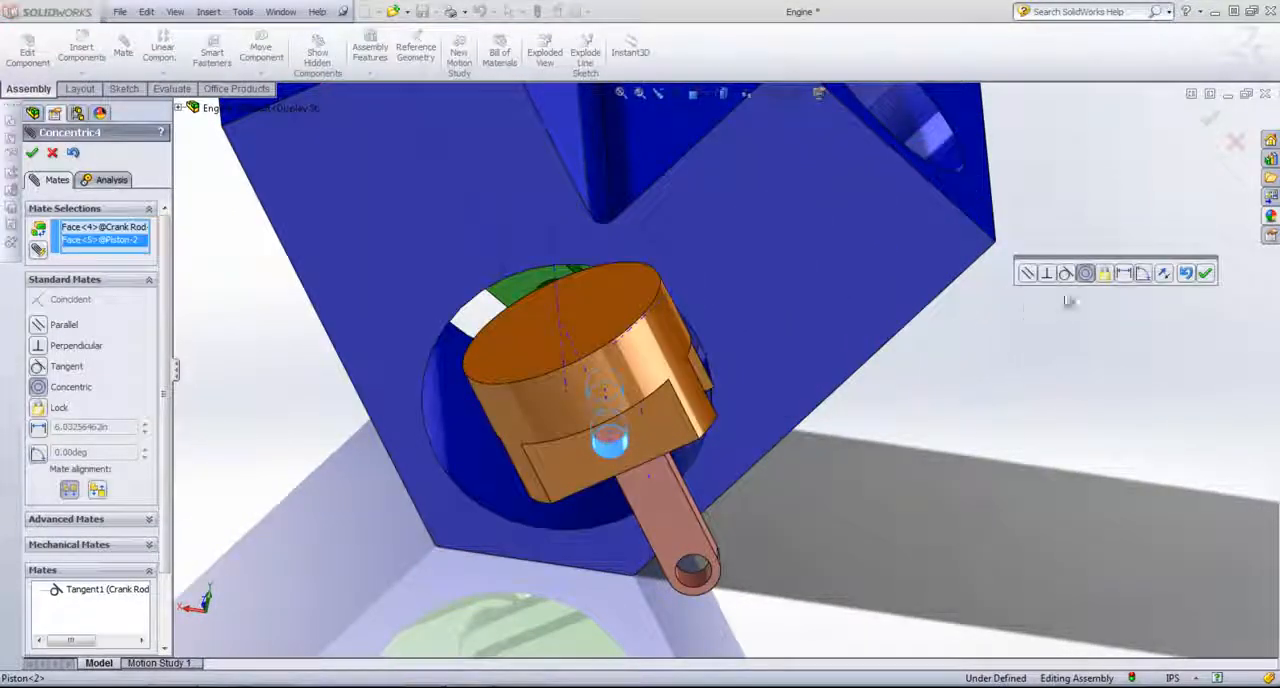
{"action": "left_click", "coordinate": [1209, 278]}
Step: Add a Concentric mate between the copied piston's outer cylindrical face and the empty cylinder bore of the engine block
{"action": "scroll", "coordinate": [971, 437], "scroll_direction": "up", "scroll_amount": 3}
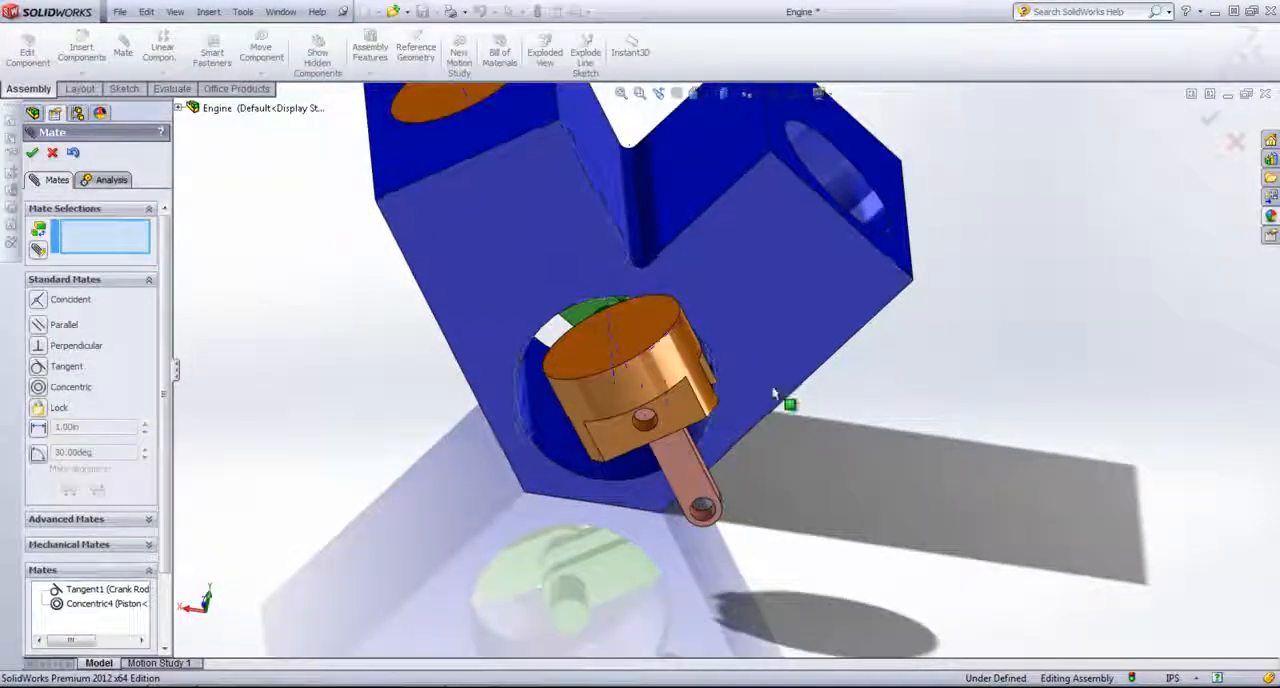
{"action": "scroll", "coordinate": [777, 400], "scroll_direction": "down", "scroll_amount": 2}
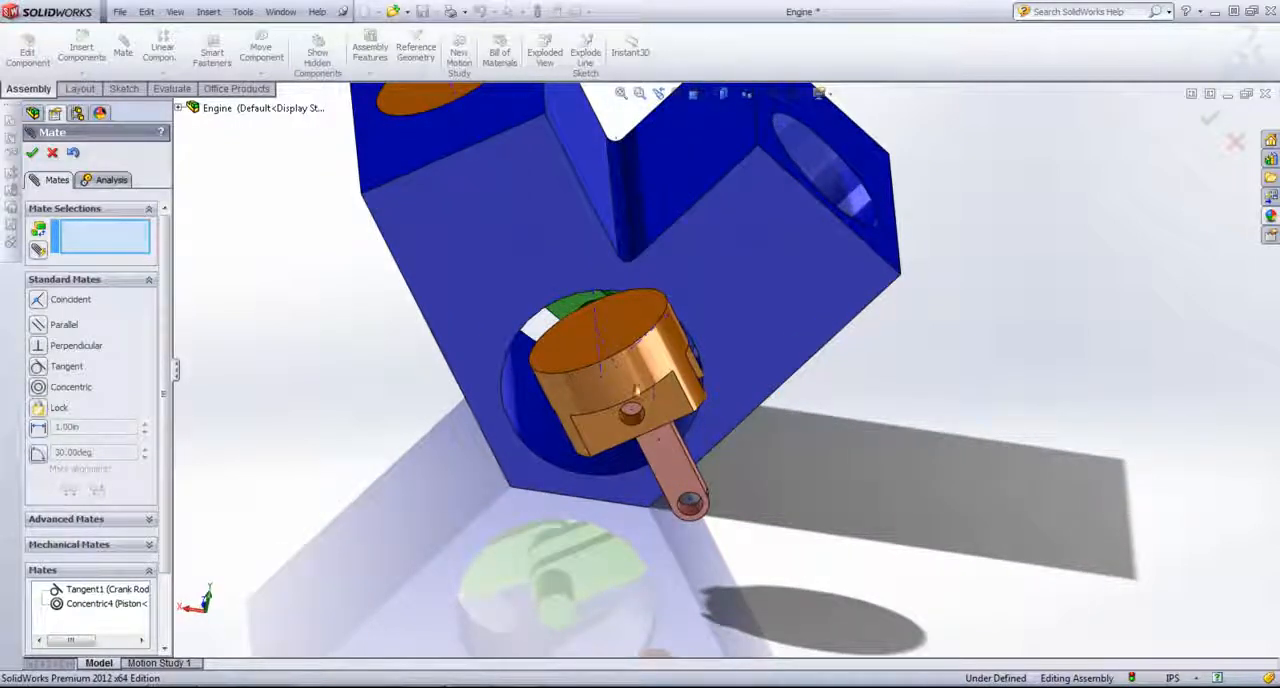
{"action": "left_click", "coordinate": [658, 365]}
{"action": "scroll", "coordinate": [870, 230], "scroll_direction": "up", "scroll_amount": 2}
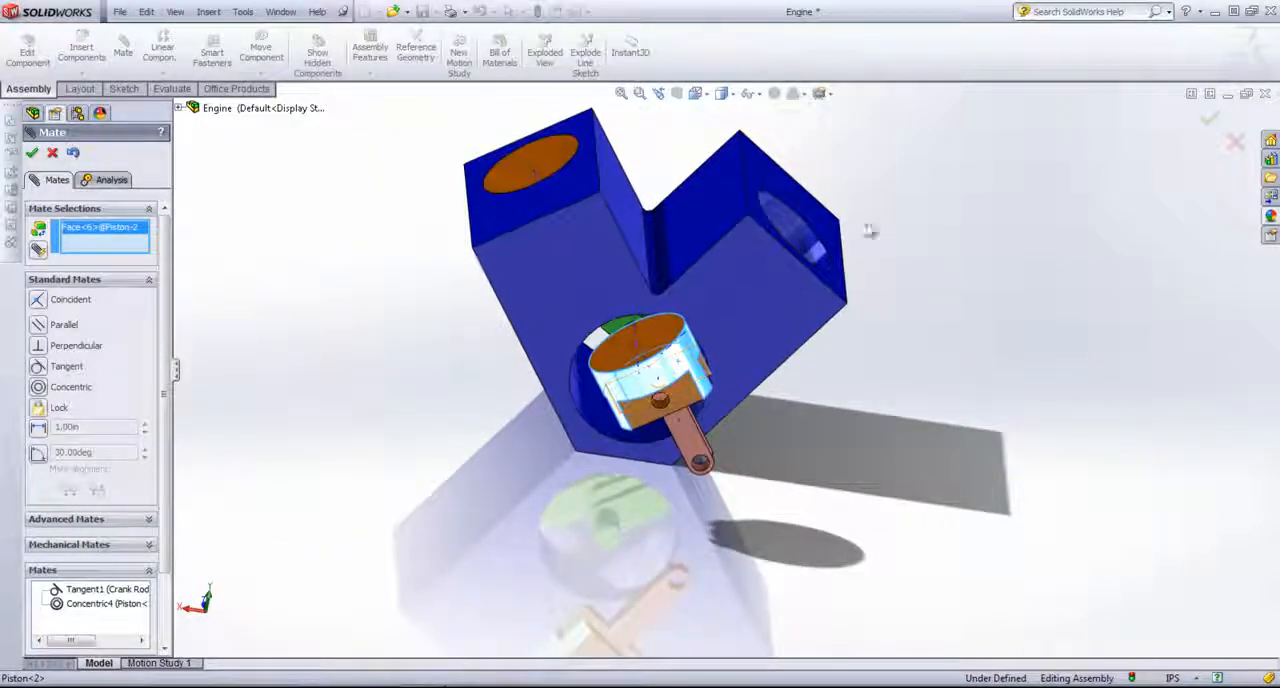
{"action": "left_click", "coordinate": [783, 222]}
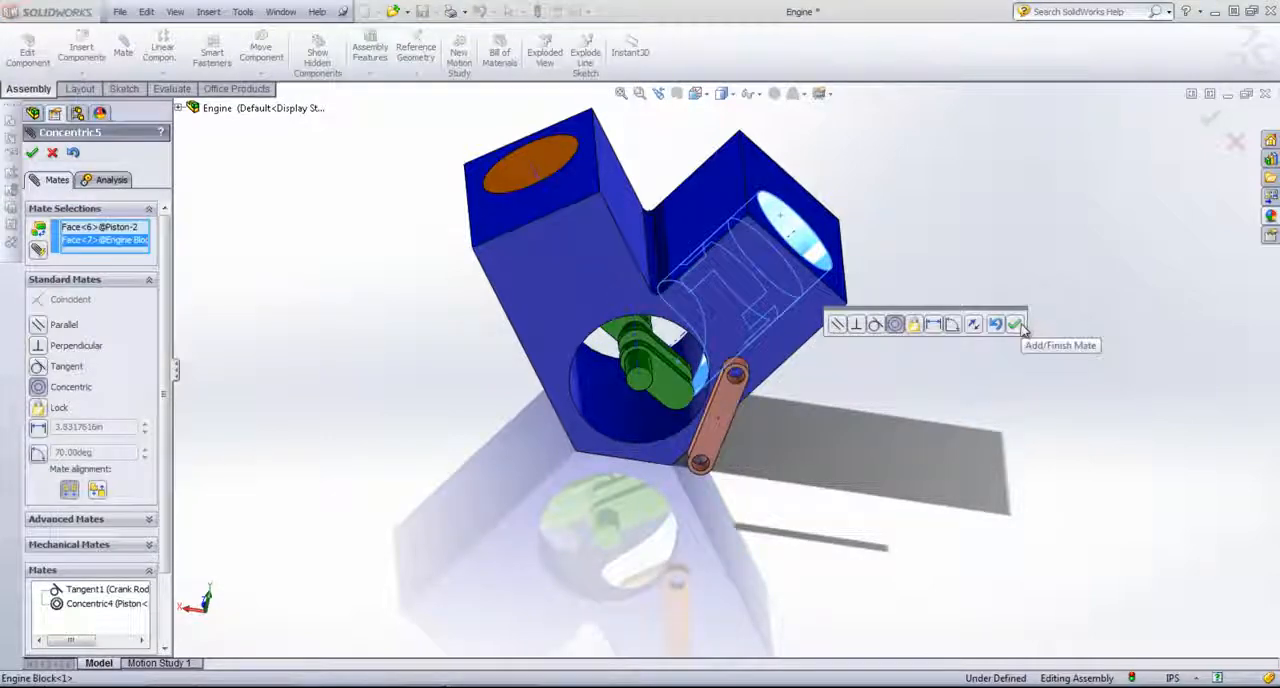
{"action": "left_click", "coordinate": [1016, 325]}
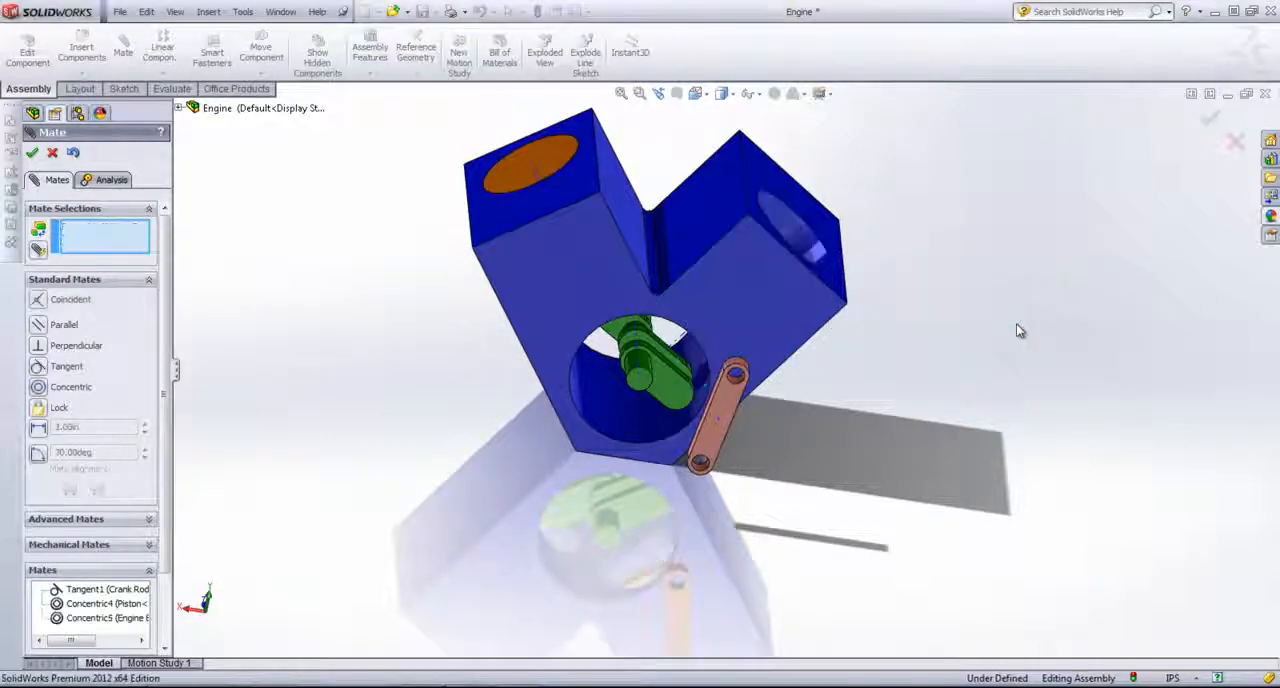
Step: Hide the engine block to expose the pistons, crank rods and crankshaft
{"action": "right_click", "coordinate": [728, 268]}
{"action": "left_click", "coordinate": [763, 373]}
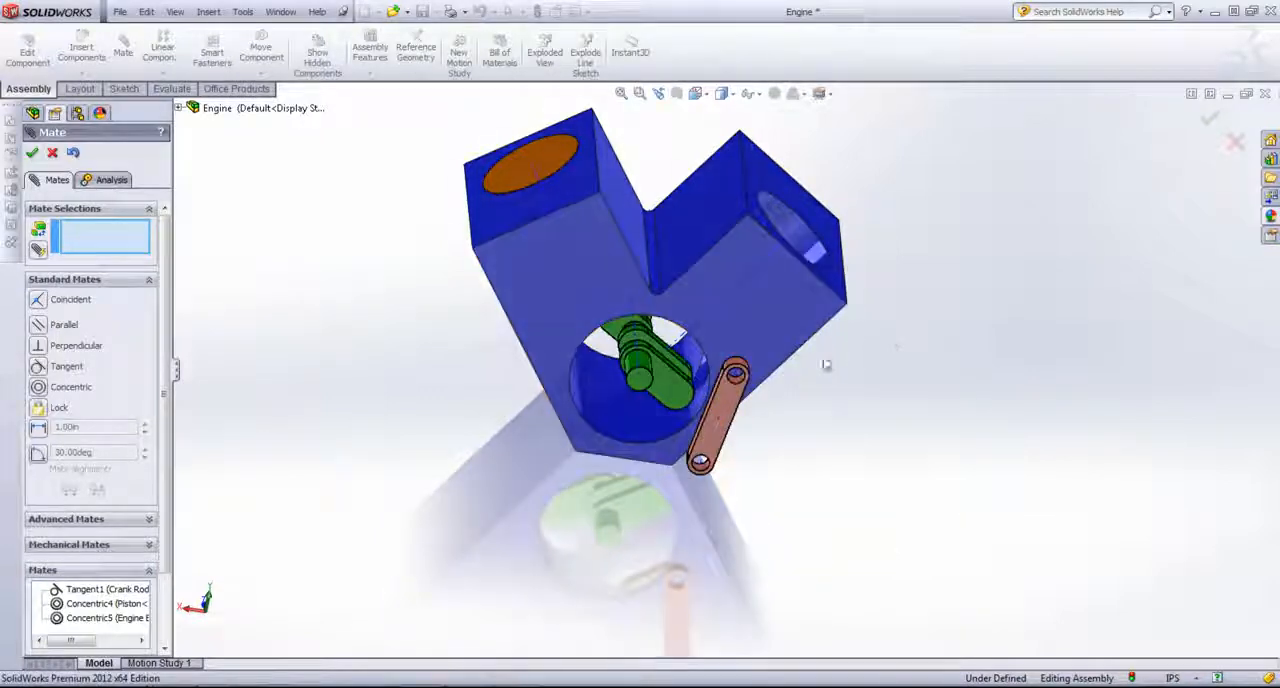
{"action": "middle_click_drag", "start_coordinate": [853, 333], "coordinate": [909, 331]}
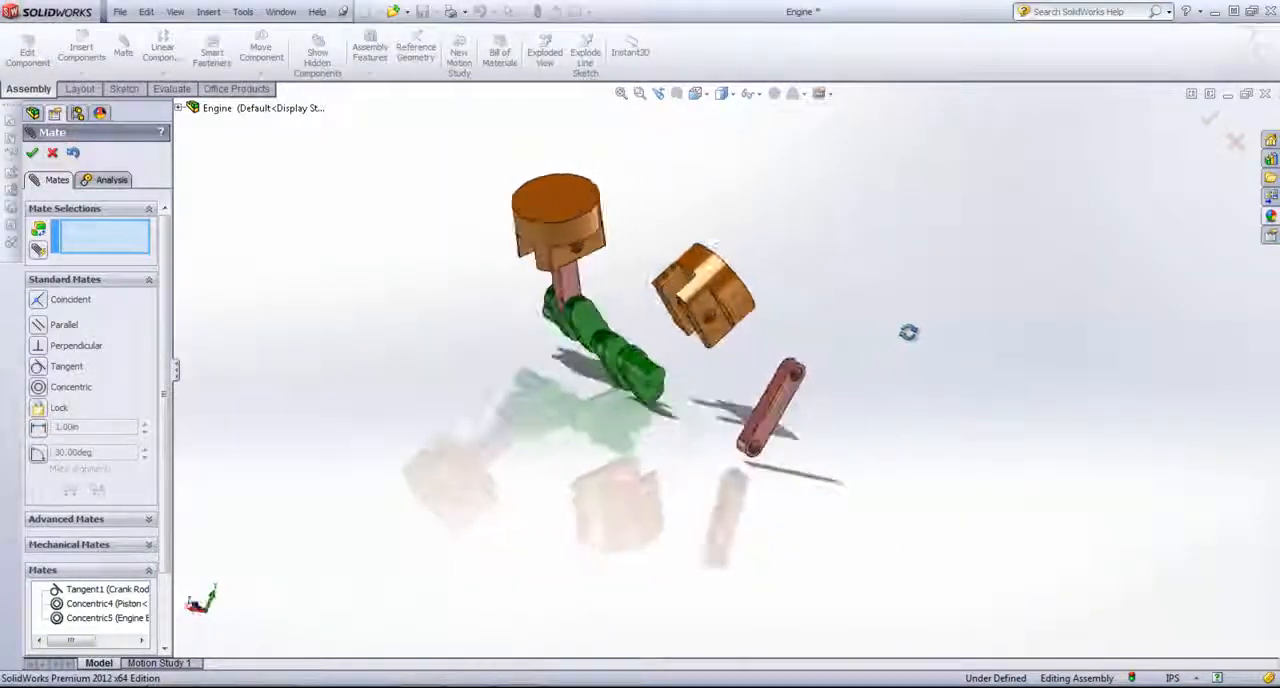
Step: Start a Width mate using the copied crank rod's two opposite side faces as the width selections
{"action": "left_click", "coordinate": [144, 520]}
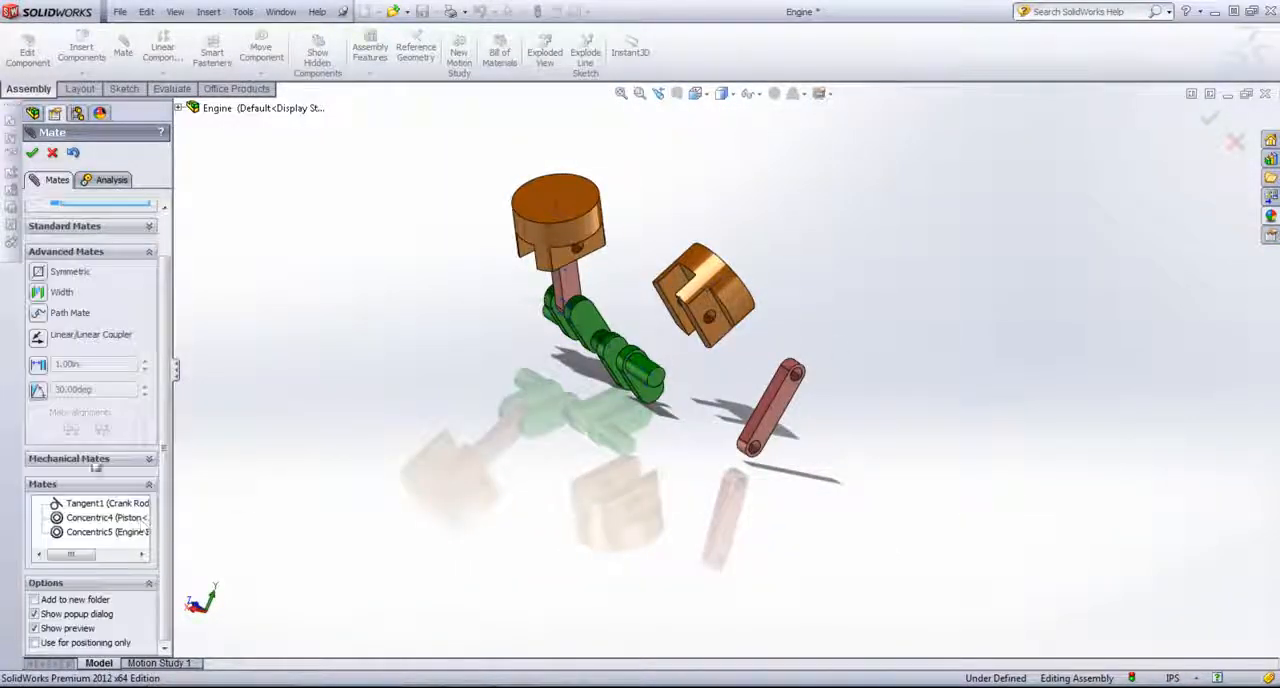
{"action": "left_click", "coordinate": [40, 295]}
{"action": "scroll", "coordinate": [660, 374], "scroll_direction": "down", "scroll_amount": 3}
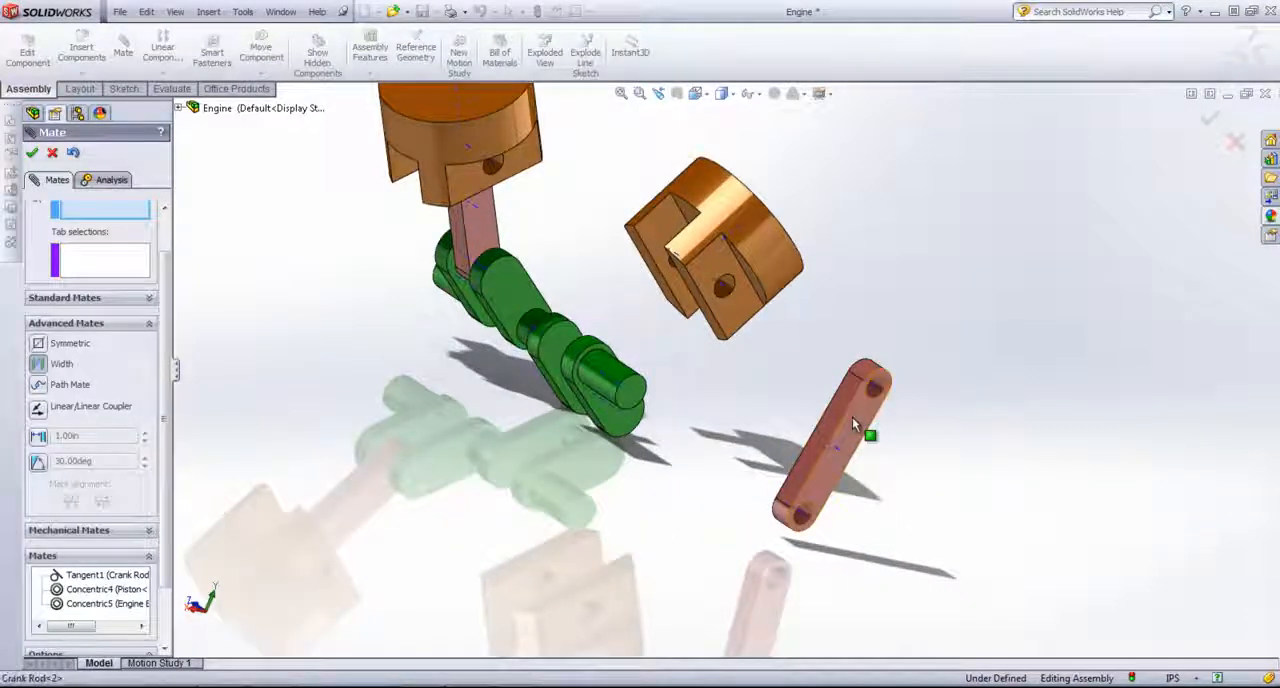
{"action": "left_click", "coordinate": [852, 417]}
{"action": "middle_click_drag", "start_coordinate": [724, 388], "coordinate": [818, 422]}
{"action": "left_click", "coordinate": [934, 428]}
{"action": "left_click", "coordinate": [100, 260]}
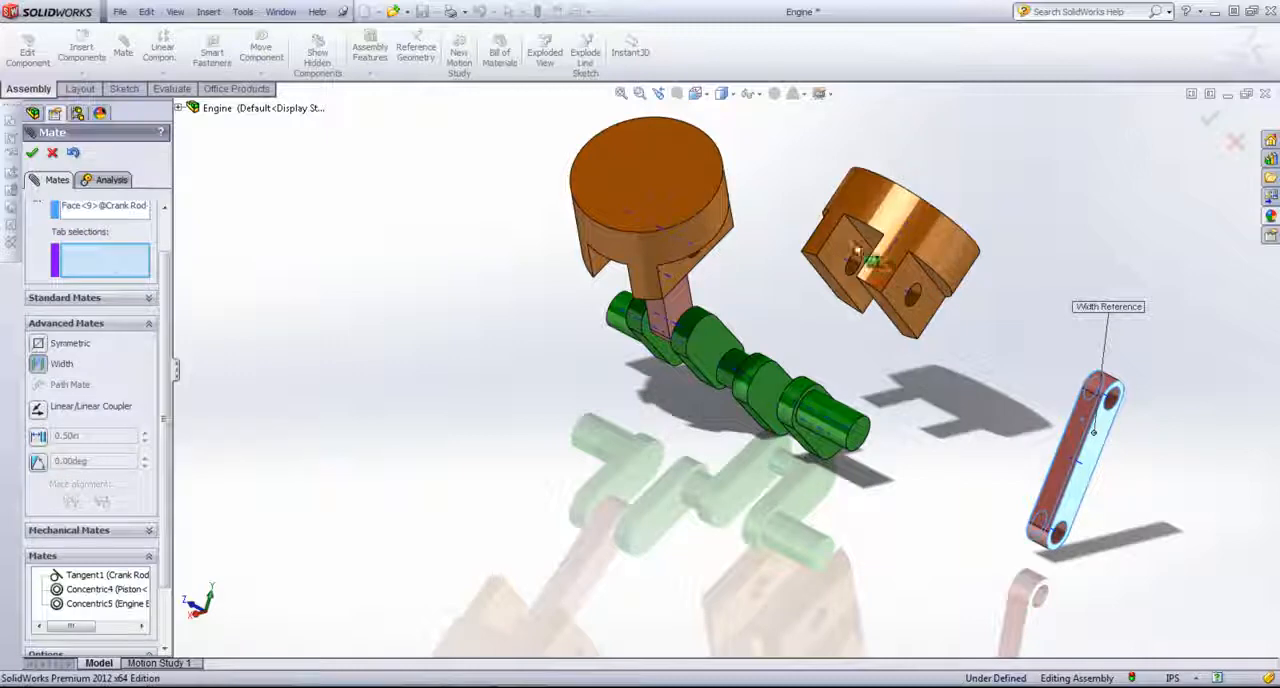
Step: Use the facing inner faces of the copied piston's two lugs as tab selections, accept the Width mate and finish mating
{"action": "left_click", "coordinate": [860, 255]}
{"action": "middle_click_drag", "start_coordinate": [860, 255], "coordinate": [946, 320]}
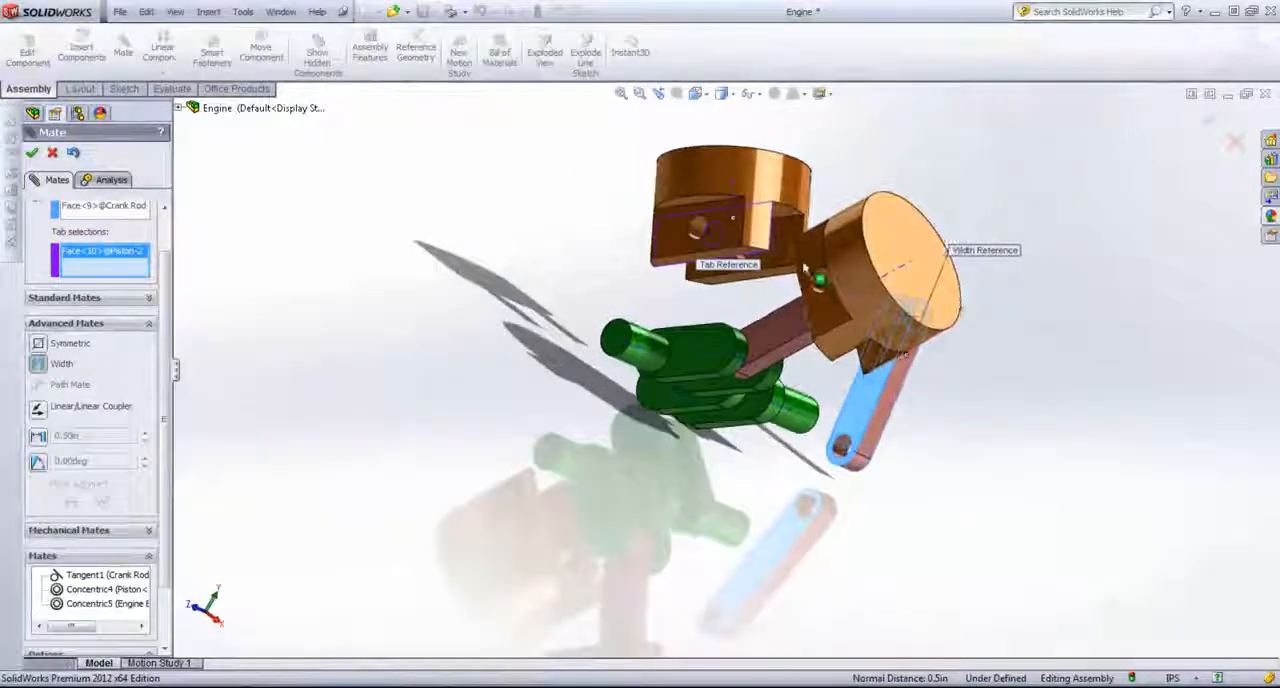
{"action": "left_click", "coordinate": [780, 242]}
{"action": "middle_click_drag", "start_coordinate": [868, 322], "coordinate": [742, 292]}
{"action": "left_click", "coordinate": [33, 153]}
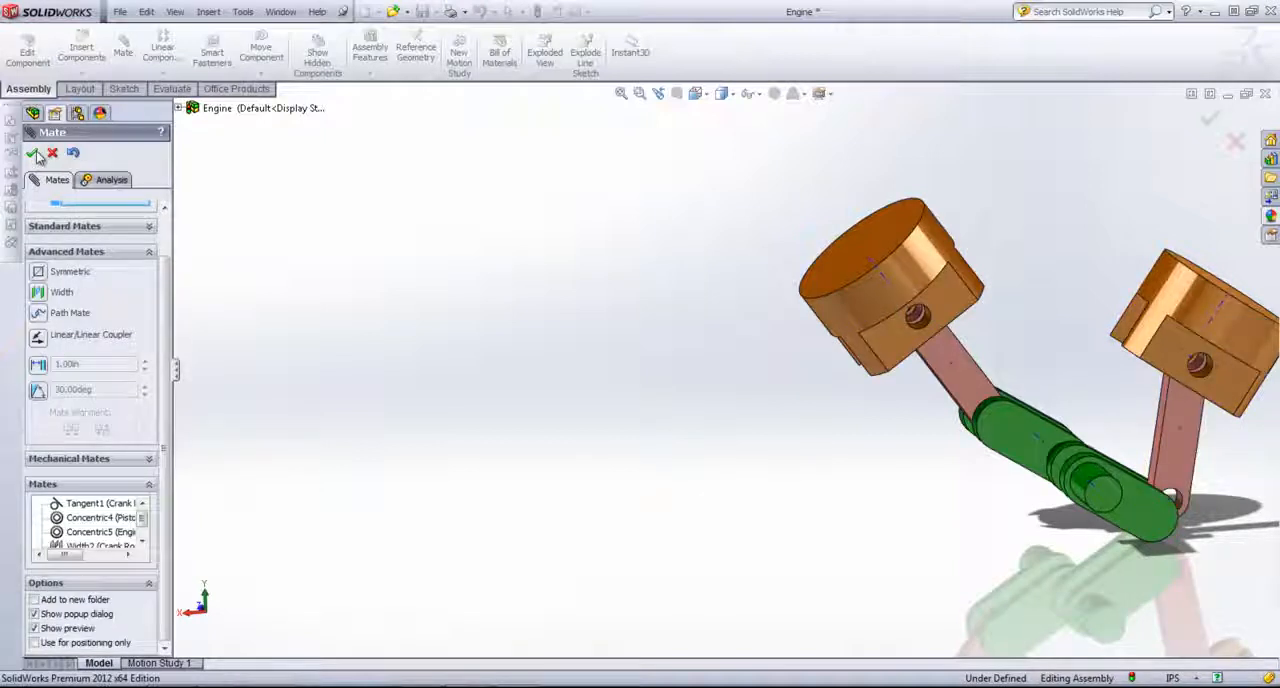
{"action": "left_click", "coordinate": [33, 153]}
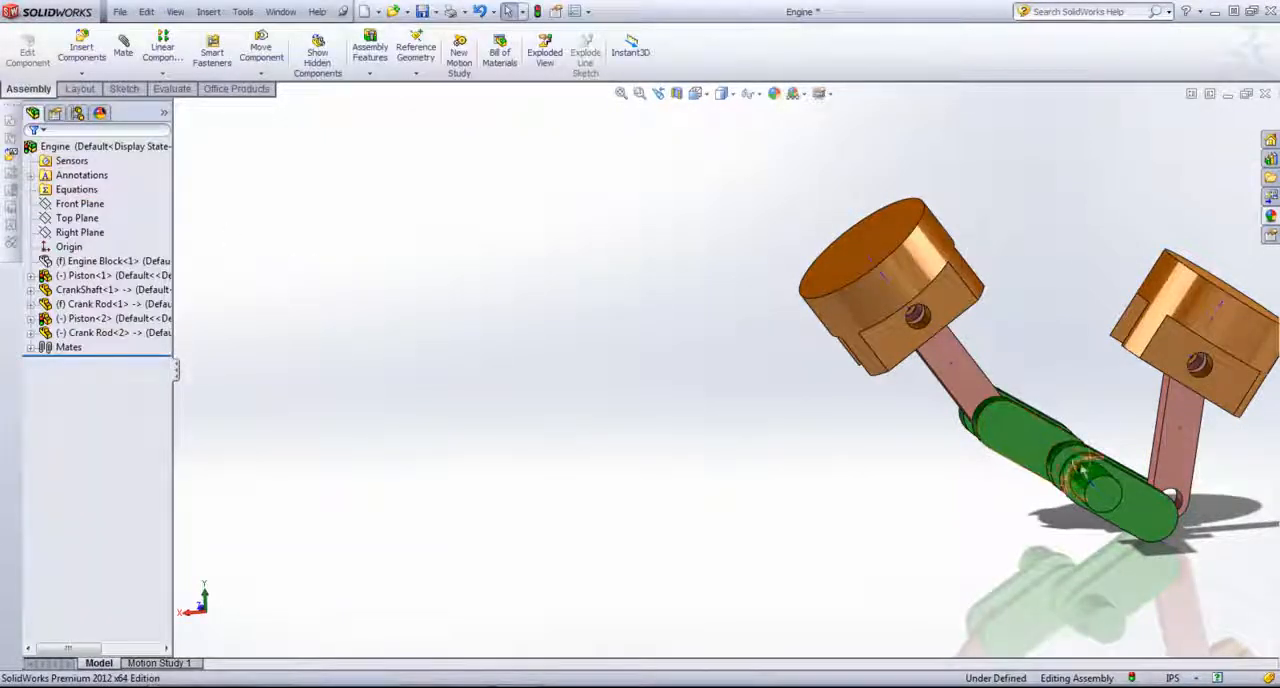
Step: Examine how the copied crank rod's lower hole lines up with the crankshaft's crank pin
{"action": "left_click_drag", "start_coordinate": [1135, 527], "coordinate": [1088, 541]}
{"action": "left_click", "coordinate": [1052, 523]}
{"action": "scroll", "coordinate": [1054, 490], "scroll_direction": "up", "scroll_amount": 2}
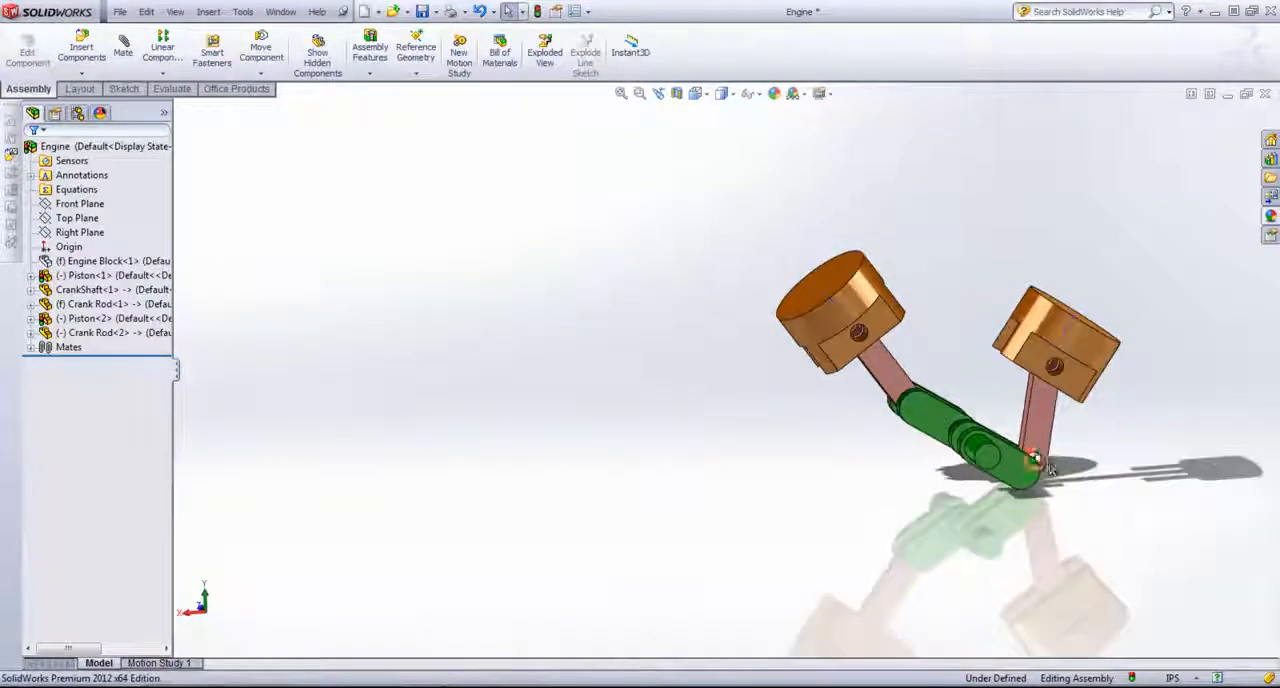
{"action": "middle_click_drag", "start_coordinate": [1036, 460], "coordinate": [1060, 470]}
{"action": "mouse_move", "coordinate": [1038, 462]}
{"action": "left_mouse_down"}
{"action": "mouse_move", "coordinate": [1020, 456]}
{"action": "mouse_move", "coordinate": [1050, 453]}
{"action": "left_mouse_up"}
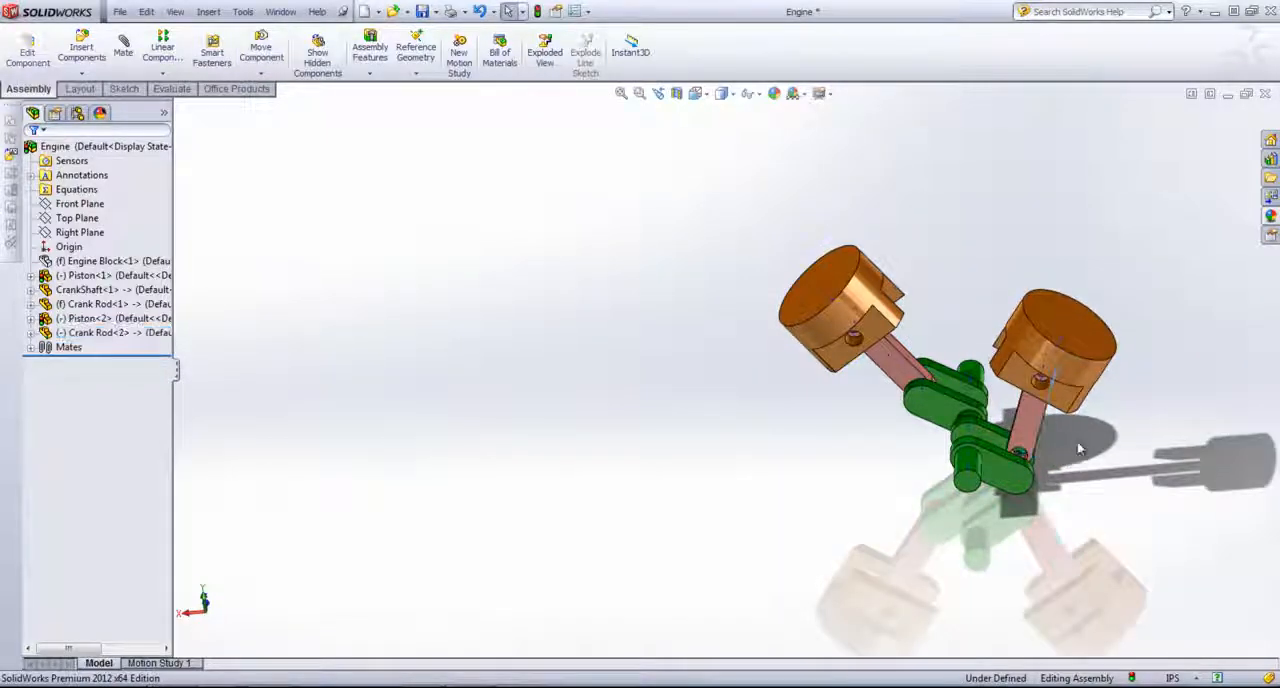
{"action": "scroll", "coordinate": [1000, 480], "scroll_direction": "up", "scroll_amount": 5}
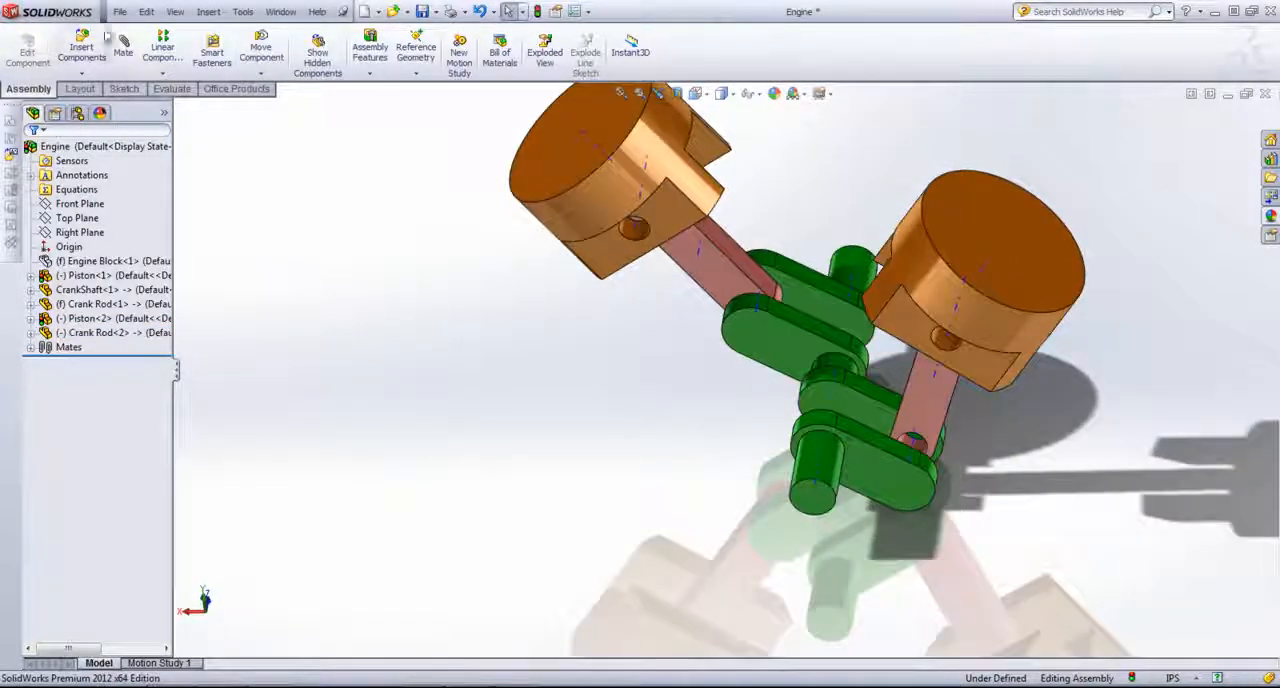
Step: Try to add a Concentric mate between the copied crank rod's lower hole and the crankshaft's crank pin
{"action": "left_click", "coordinate": [124, 45]}
{"action": "scroll", "coordinate": [880, 420], "scroll_direction": "up", "scroll_amount": 5}
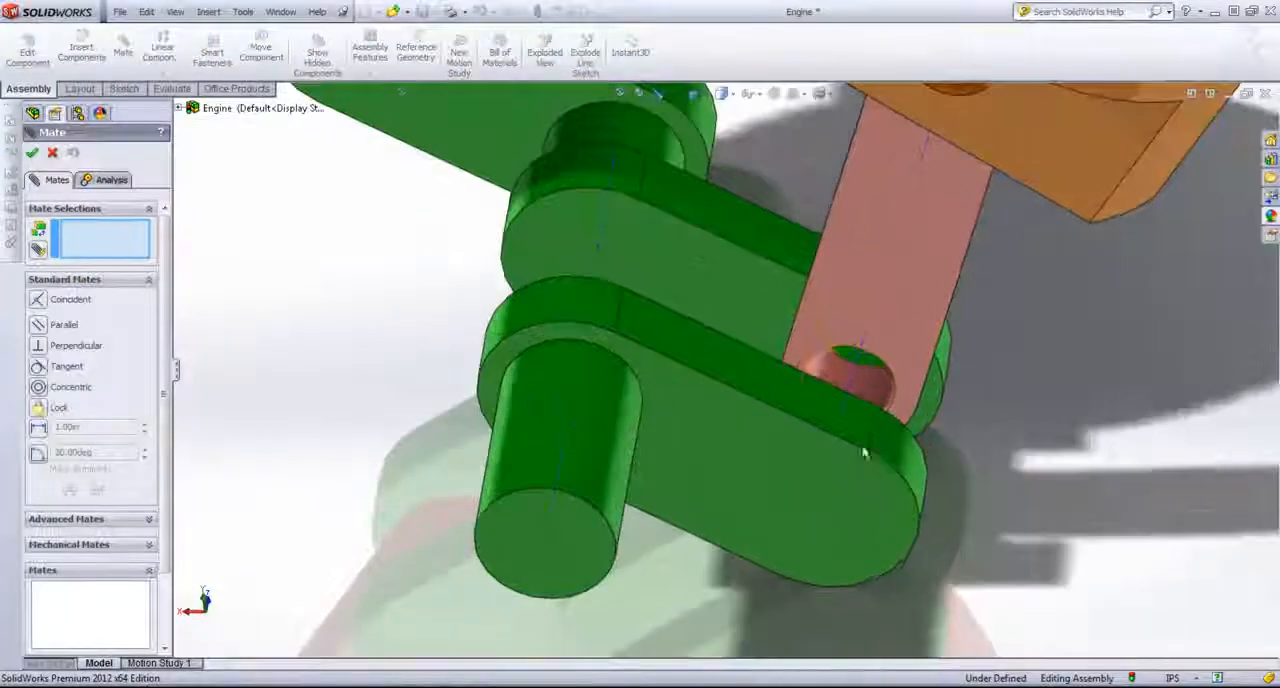
{"action": "left_click", "coordinate": [868, 394]}
{"action": "middle_click_drag", "start_coordinate": [873, 392], "coordinate": [875, 415]}
{"action": "left_click", "coordinate": [875, 415]}
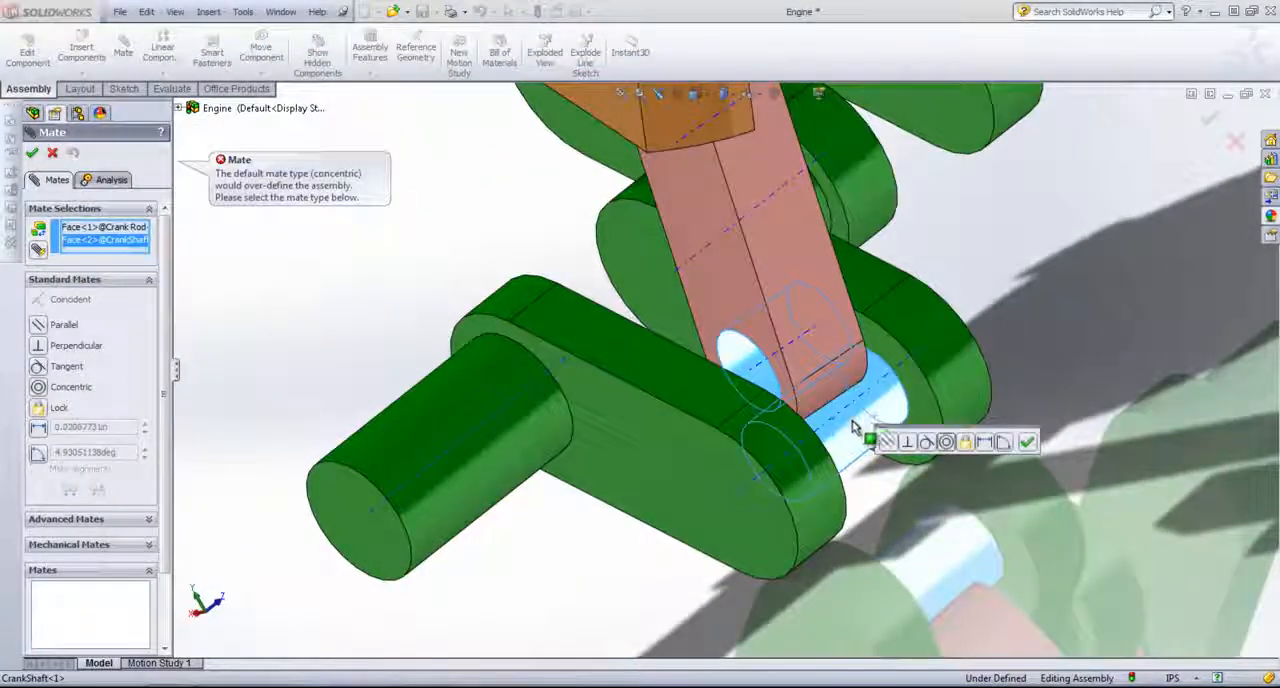
{"action": "left_click", "coordinate": [52, 152]}
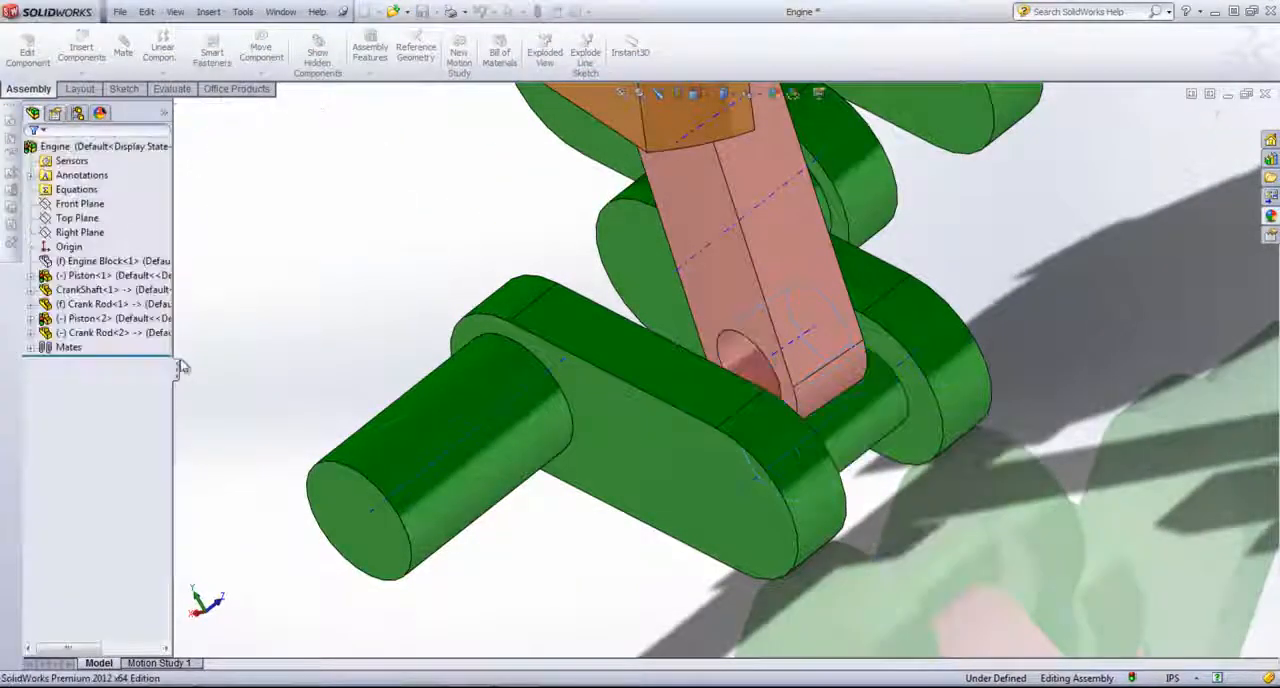
Step: Examine the assembly's mates, checking the Concentric mates that hold the copied piston to its crank rod and the engine block bore
{"action": "left_click", "coordinate": [31, 347]}
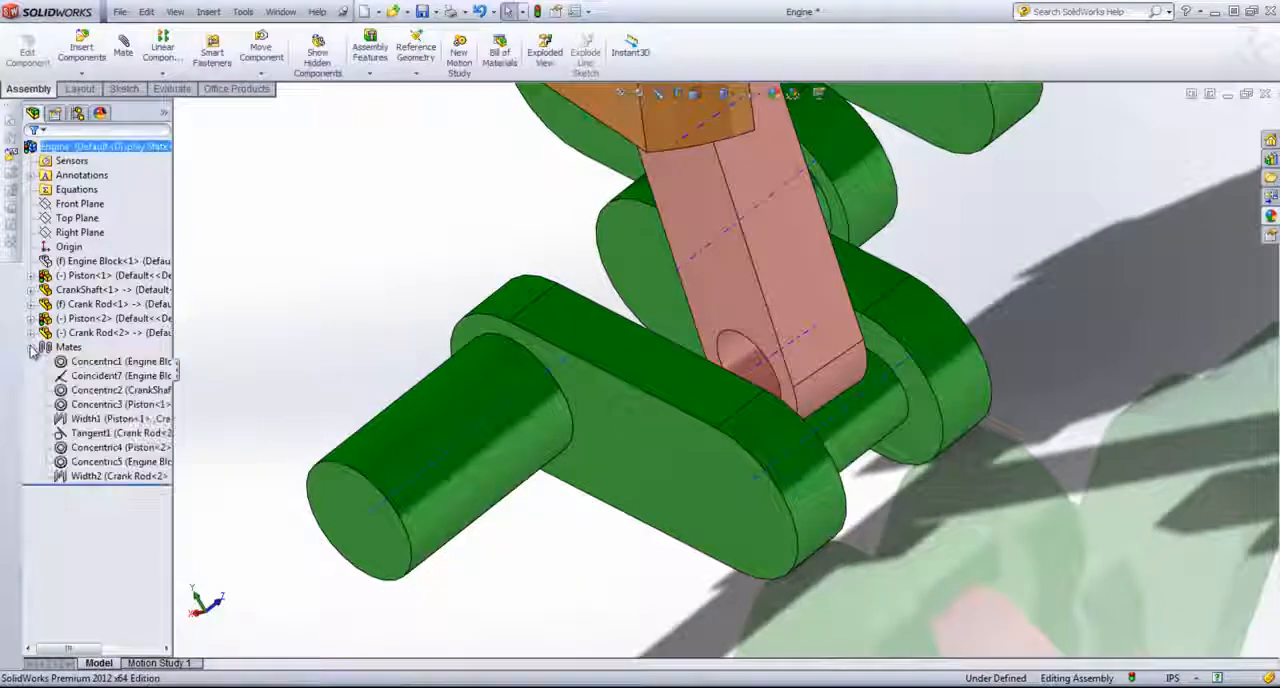
{"action": "left_click", "coordinate": [115, 461]}
{"action": "scroll", "coordinate": [512, 428], "scroll_direction": "down", "scroll_amount": 5}
{"action": "middle_click_drag", "start_coordinate": [512, 428], "coordinate": [598, 333]}
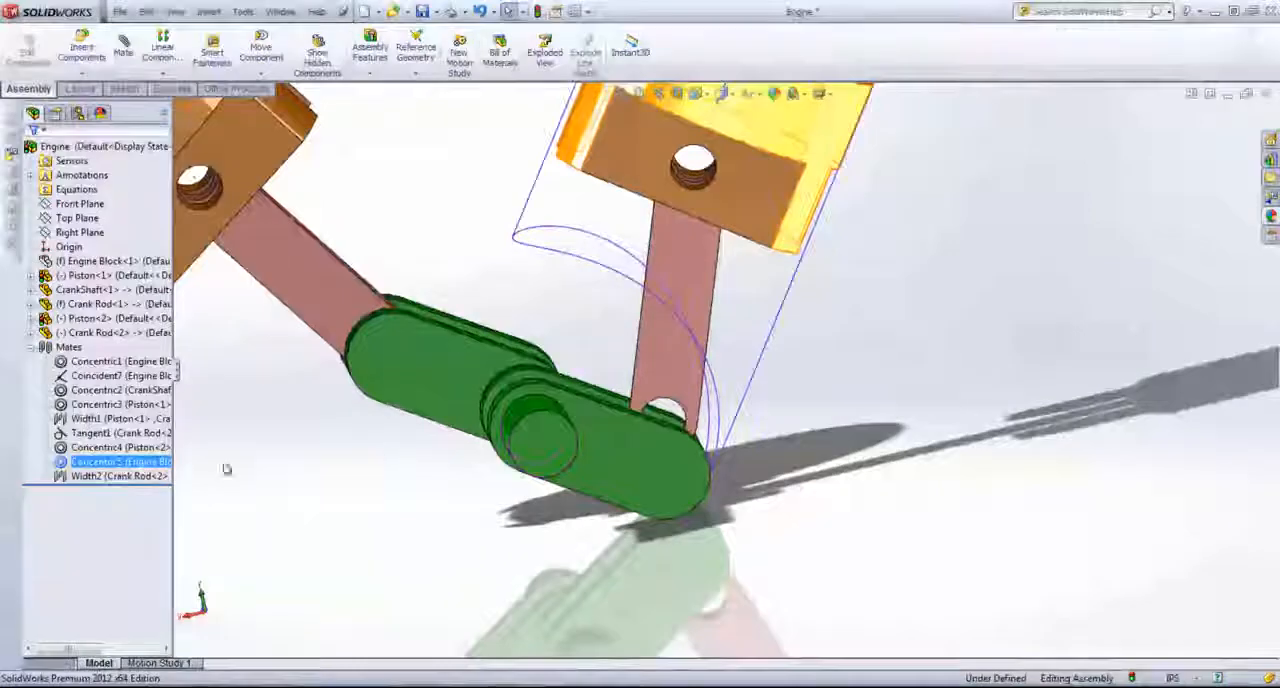
{"action": "left_click", "coordinate": [118, 447]}
{"action": "left_click", "coordinate": [115, 461]}
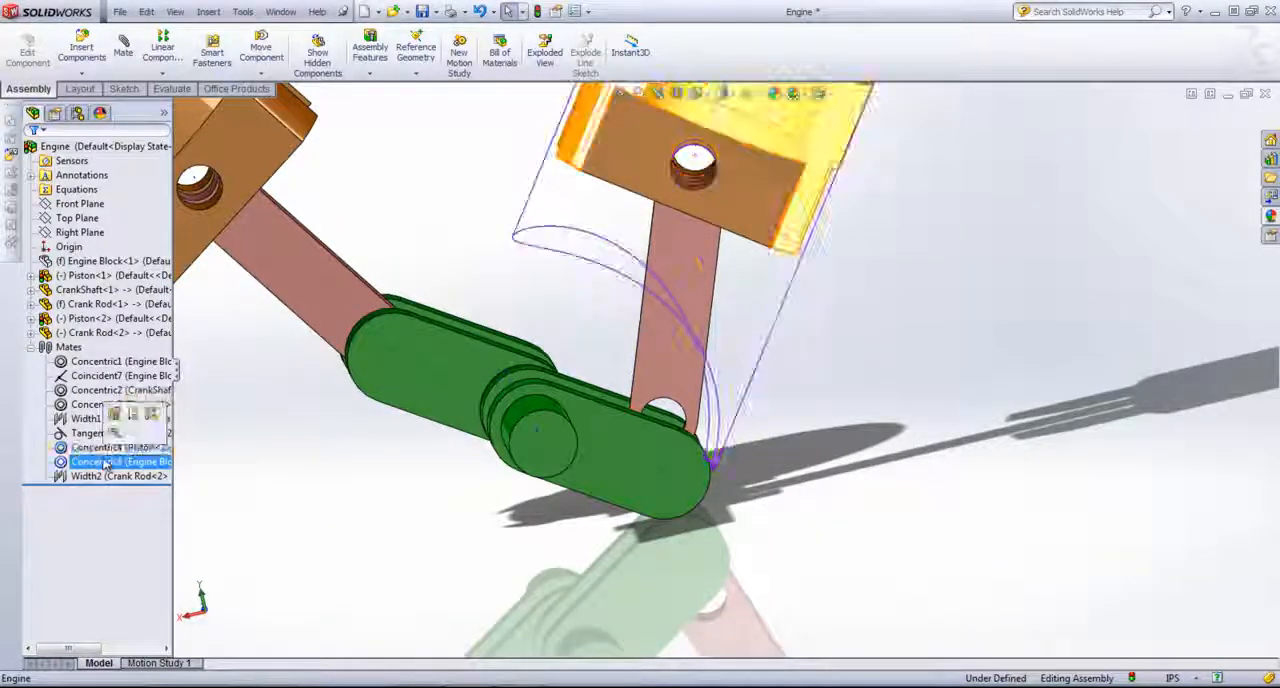
{"action": "middle_click_drag", "start_coordinate": [610, 451], "coordinate": [706, 510]}
{"action": "left_click", "coordinate": [706, 510]}
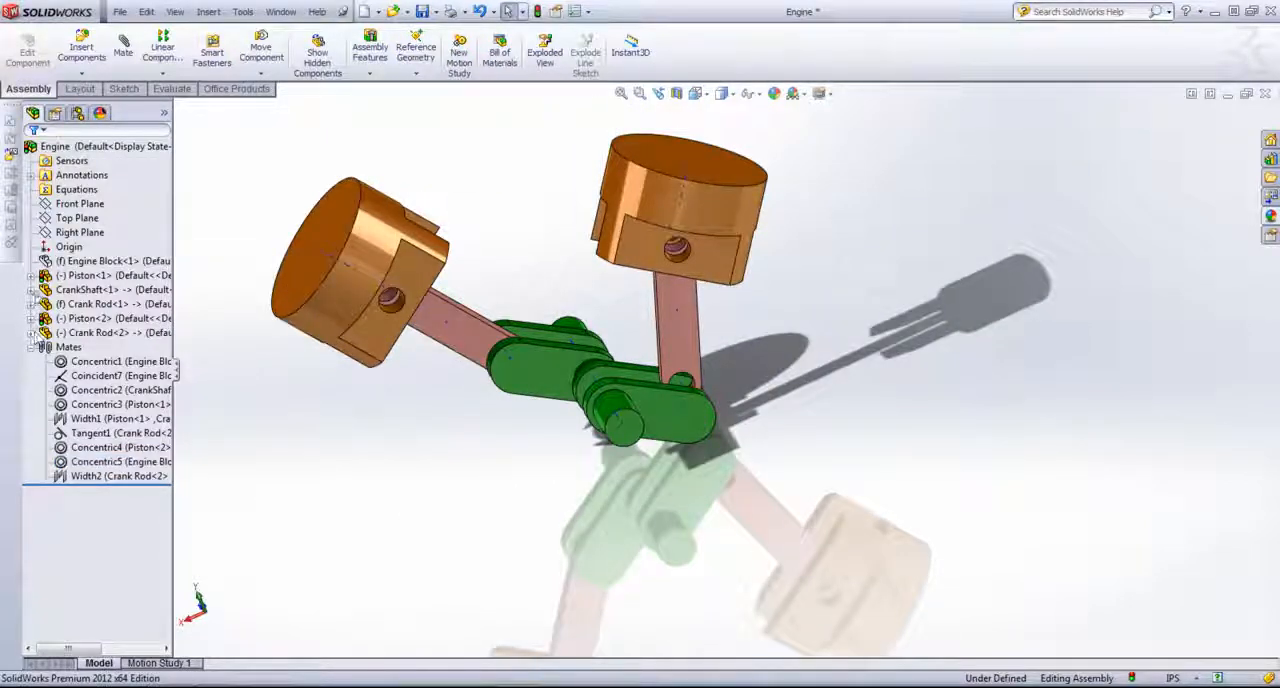
Step: Change the crankshaft's Tangent mate with the copied crank rod to a Concentric mate and finish mating
{"action": "left_click", "coordinate": [31, 289]}
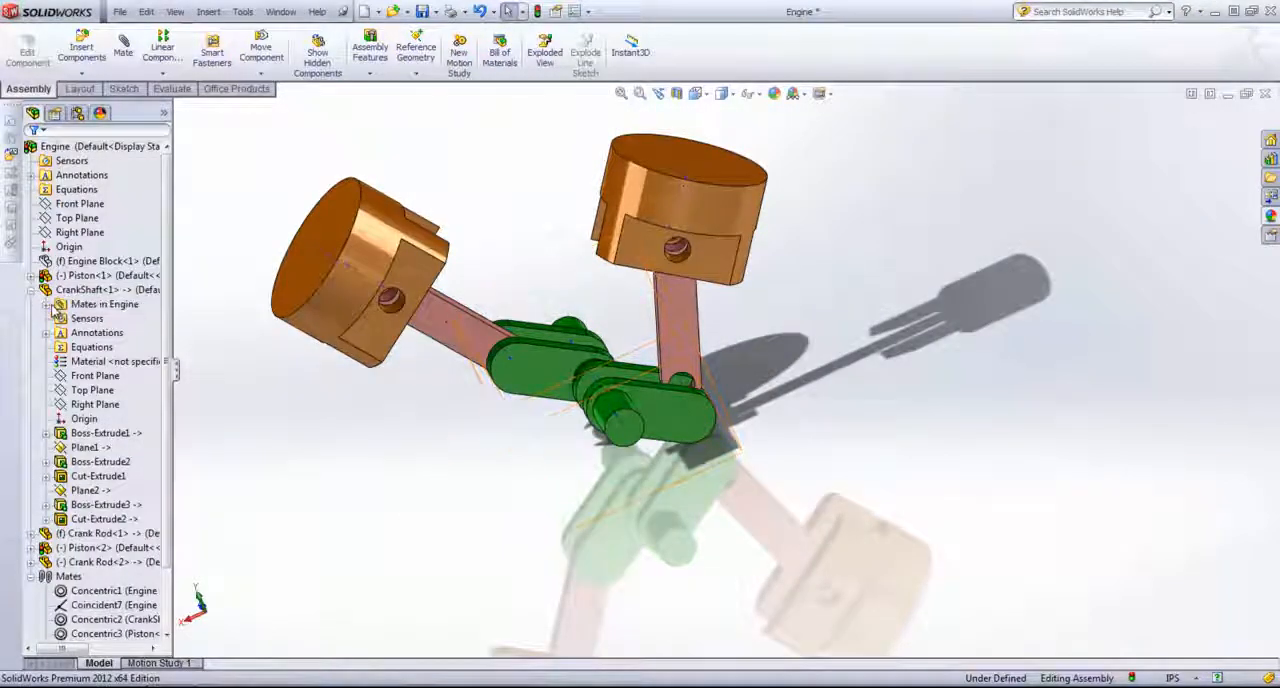
{"action": "left_click", "coordinate": [47, 304]}
{"action": "left_click", "coordinate": [113, 364]}
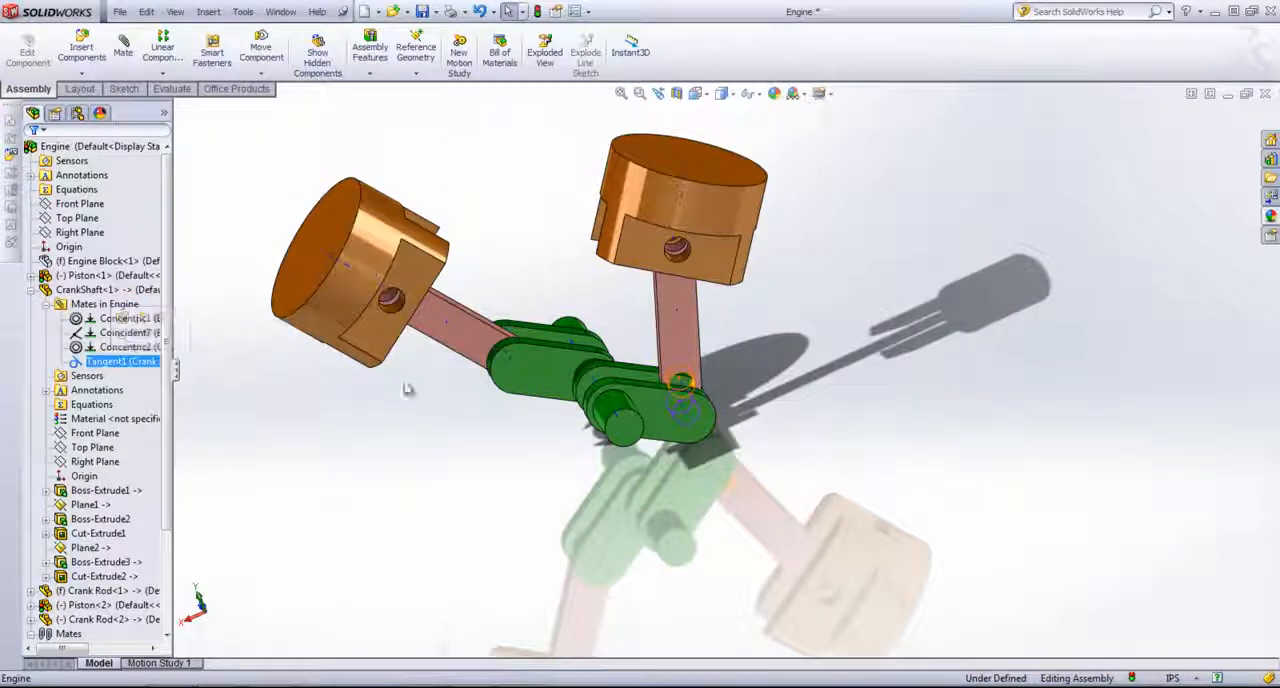
{"action": "middle_click_drag", "start_coordinate": [408, 385], "coordinate": [443, 431]}
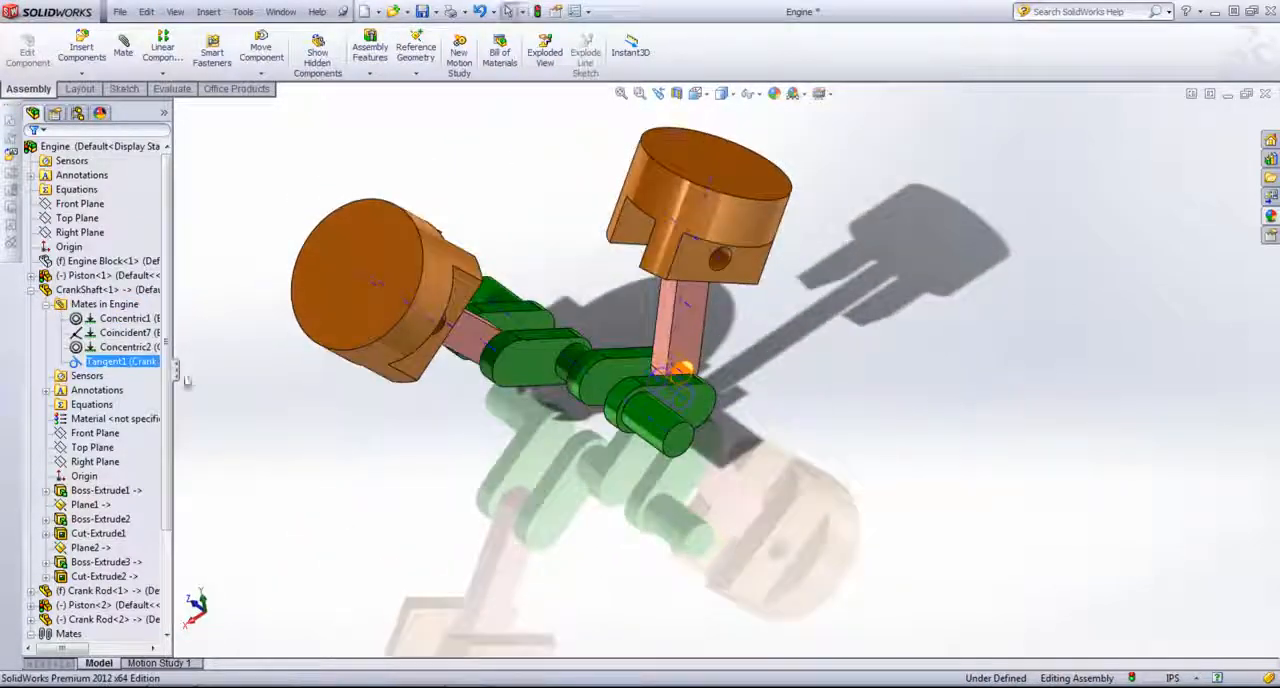
{"action": "right_click", "coordinate": [100, 365]}
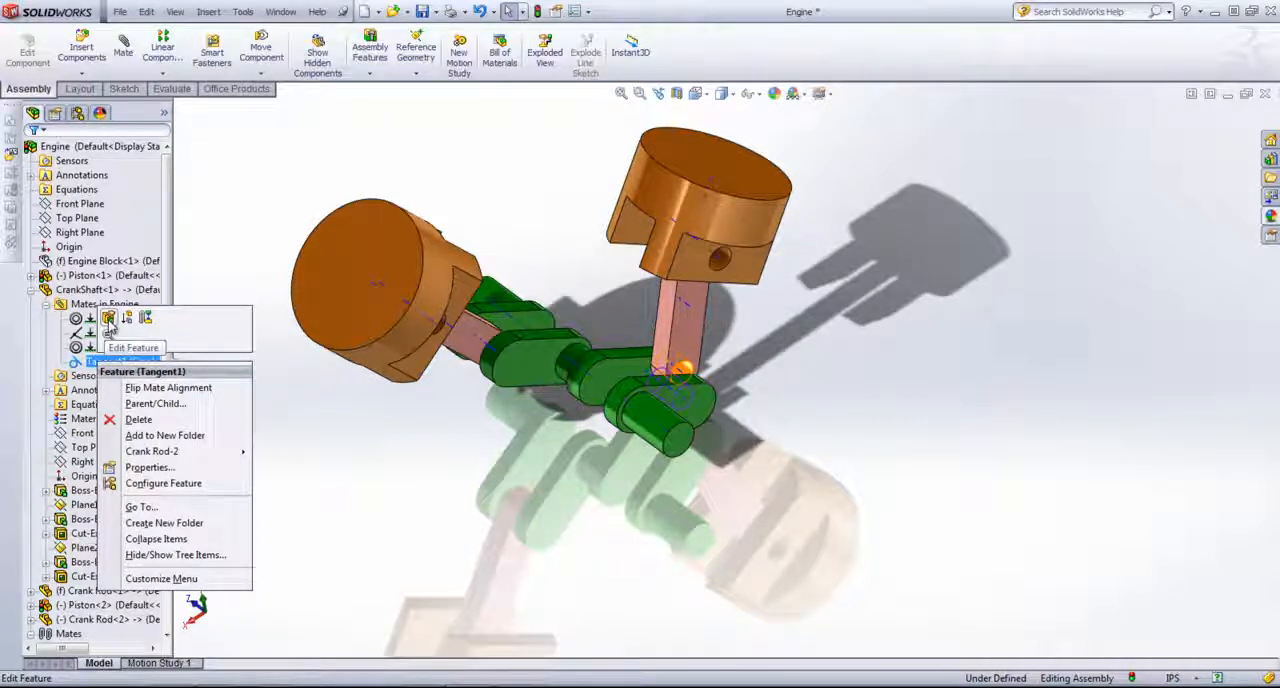
{"action": "left_click", "coordinate": [109, 319]}
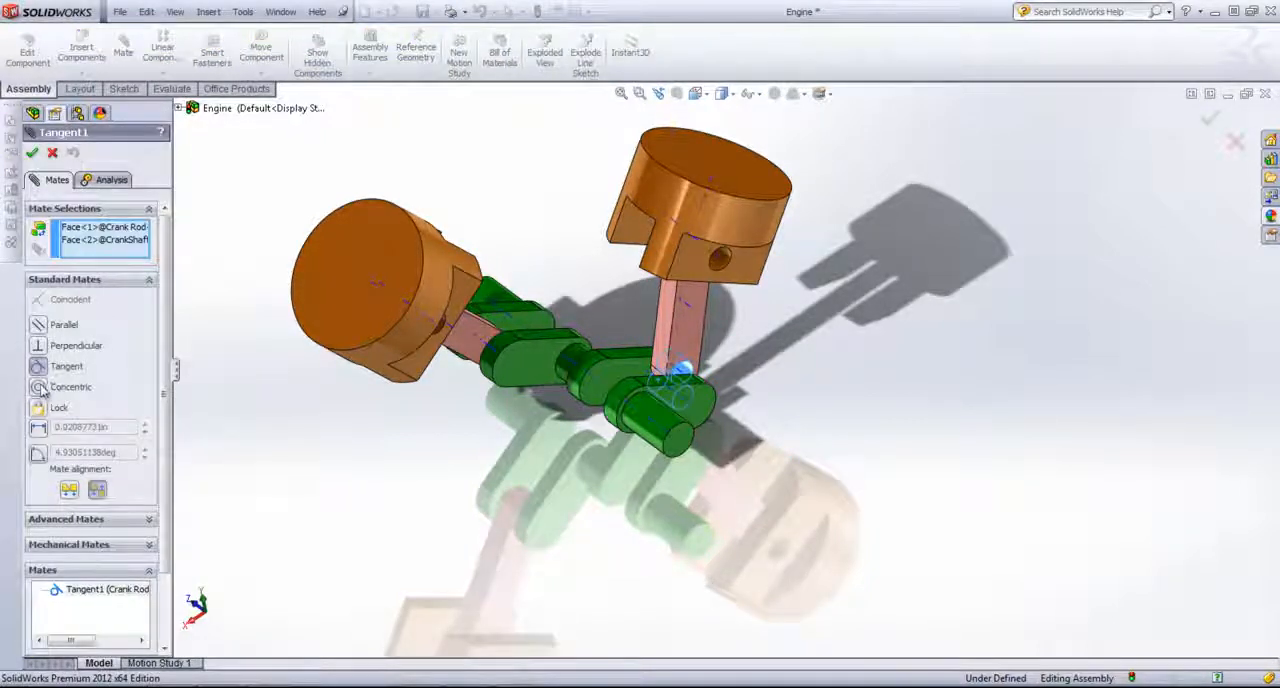
{"action": "left_click", "coordinate": [40, 387]}
{"action": "left_click", "coordinate": [32, 153]}
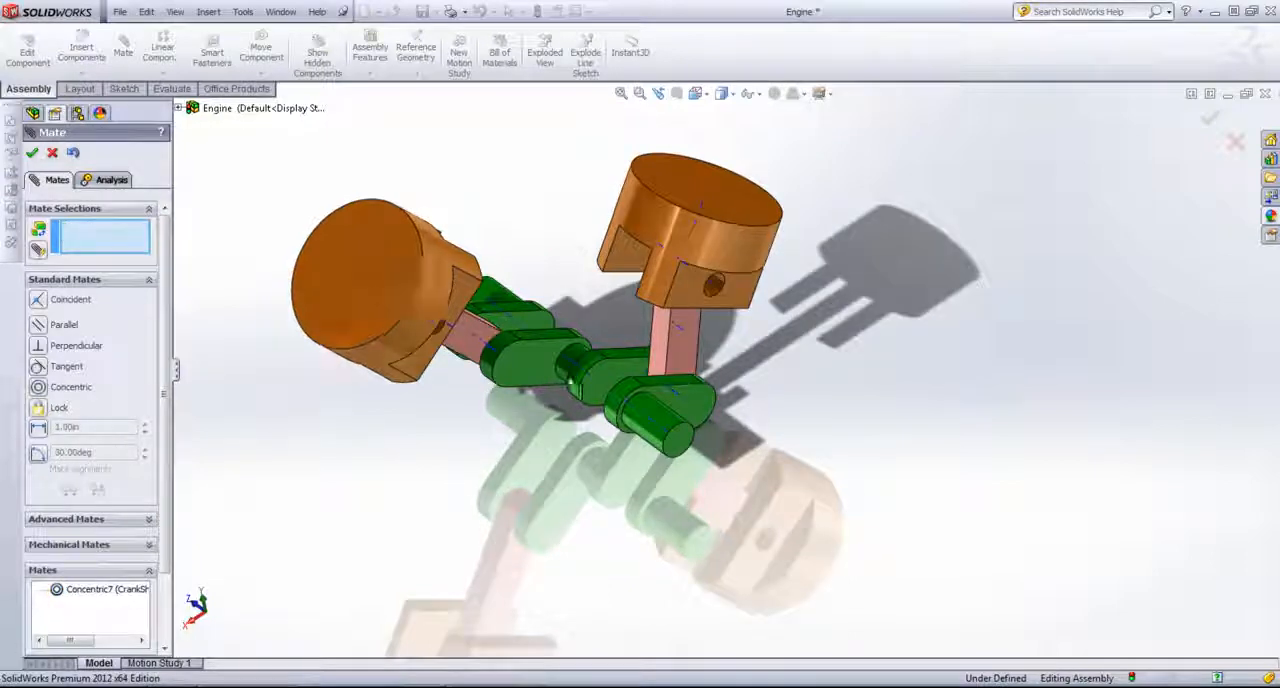
{"action": "left_click", "coordinate": [33, 154]}
Step: Test whether the crankshaft can be turned and check its mates for whatever restricts its motion
{"action": "middle_click_drag", "start_coordinate": [520, 501], "coordinate": [588, 468]}
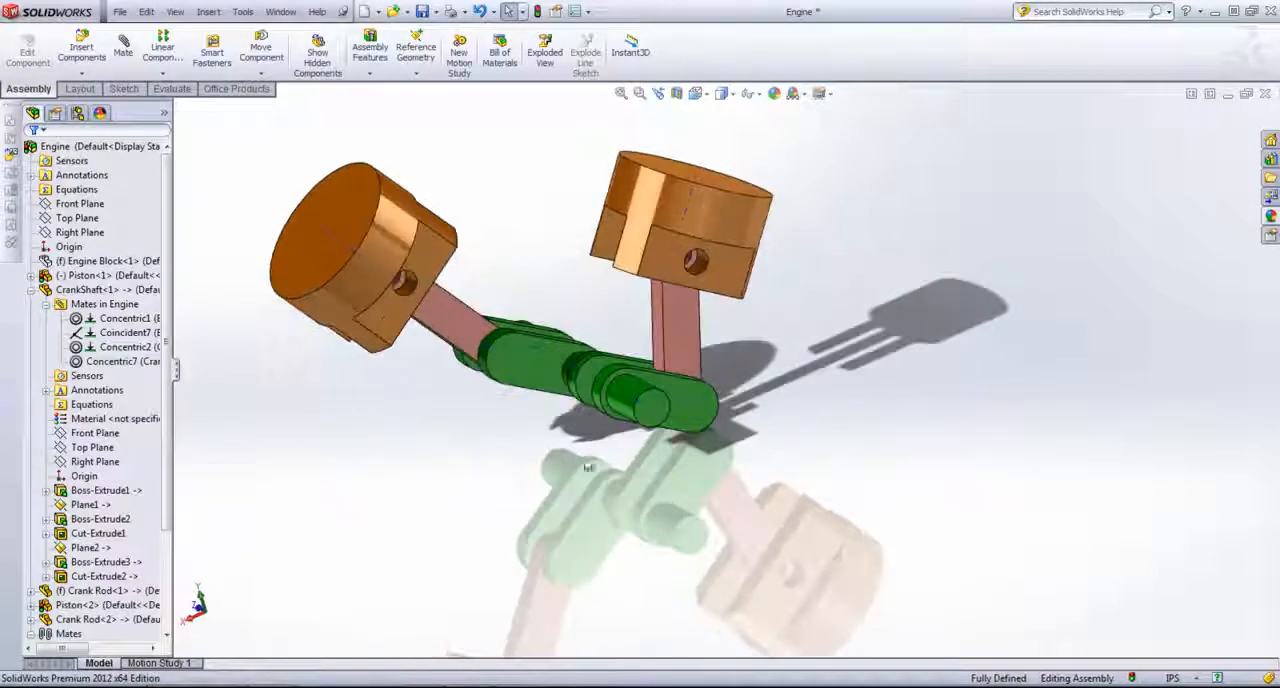
{"action": "left_click_drag", "start_coordinate": [652, 423], "coordinate": [645, 492]}
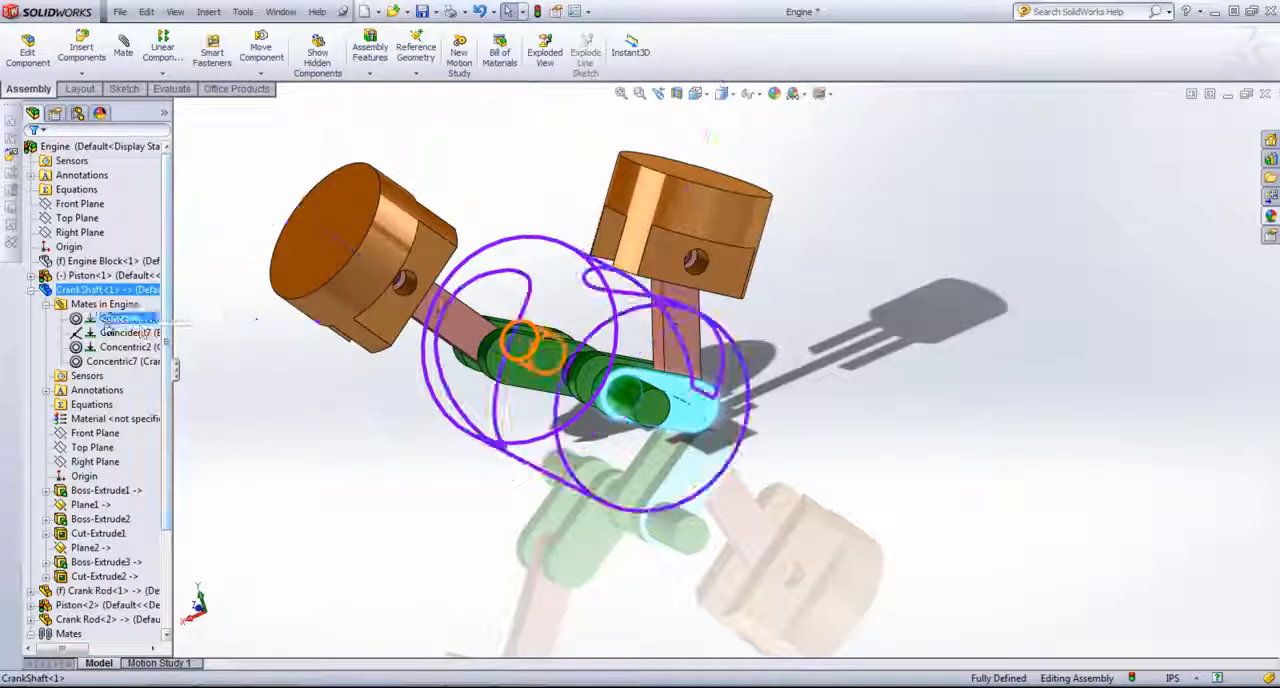
{"action": "left_click", "coordinate": [125, 332]}
{"action": "left_click", "coordinate": [812, 496]}
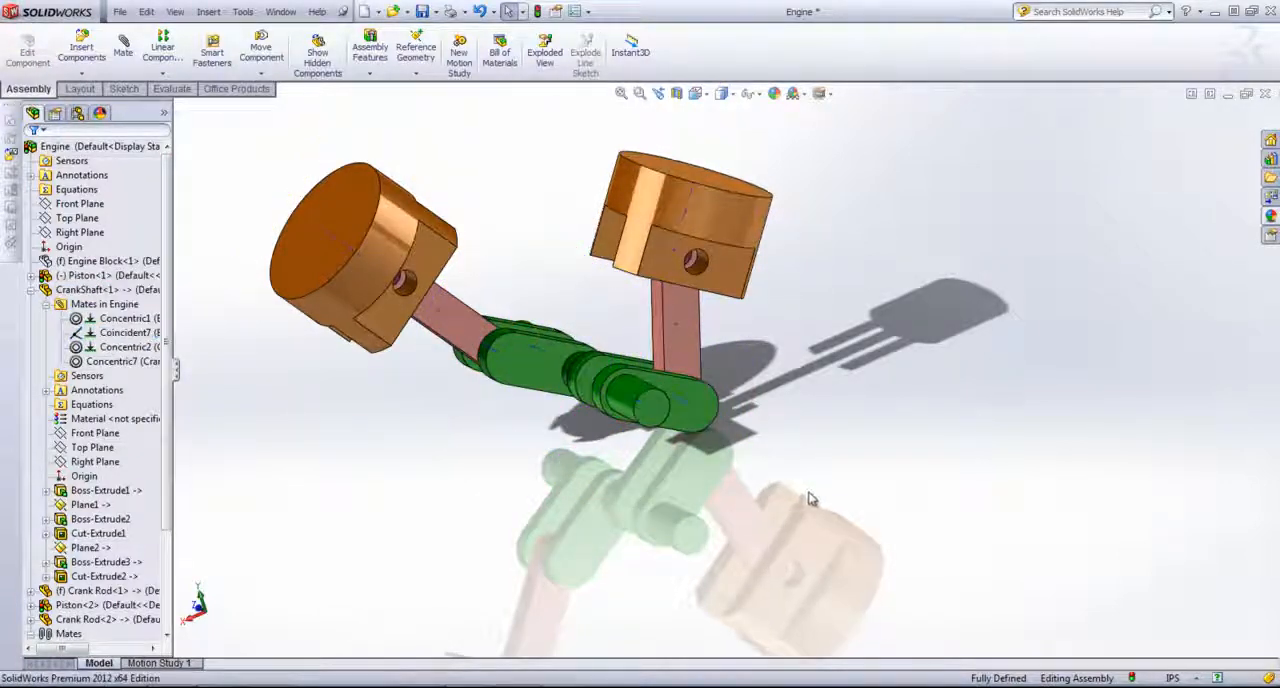
{"action": "mouse_move", "coordinate": [797, 499]}
{"action": "middle_mouse_down"}
{"action": "mouse_move", "coordinate": [767, 484]}
{"action": "mouse_move", "coordinate": [783, 500]}
{"action": "middle_mouse_up"}
{"action": "scroll", "coordinate": [556, 497], "scroll_direction": "up", "scroll_amount": 1}
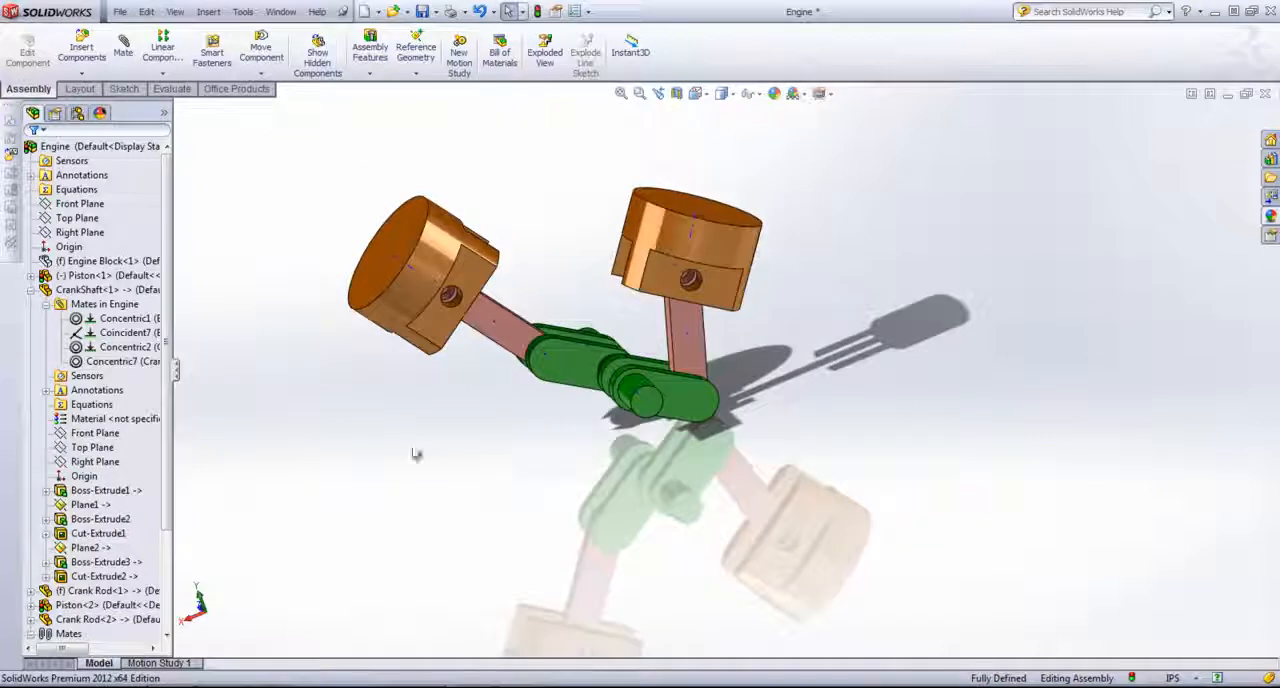
Step: Float the fixed first crank rod and turn the crankshaft to test the linked motion
{"action": "left_click", "coordinate": [30, 290]}
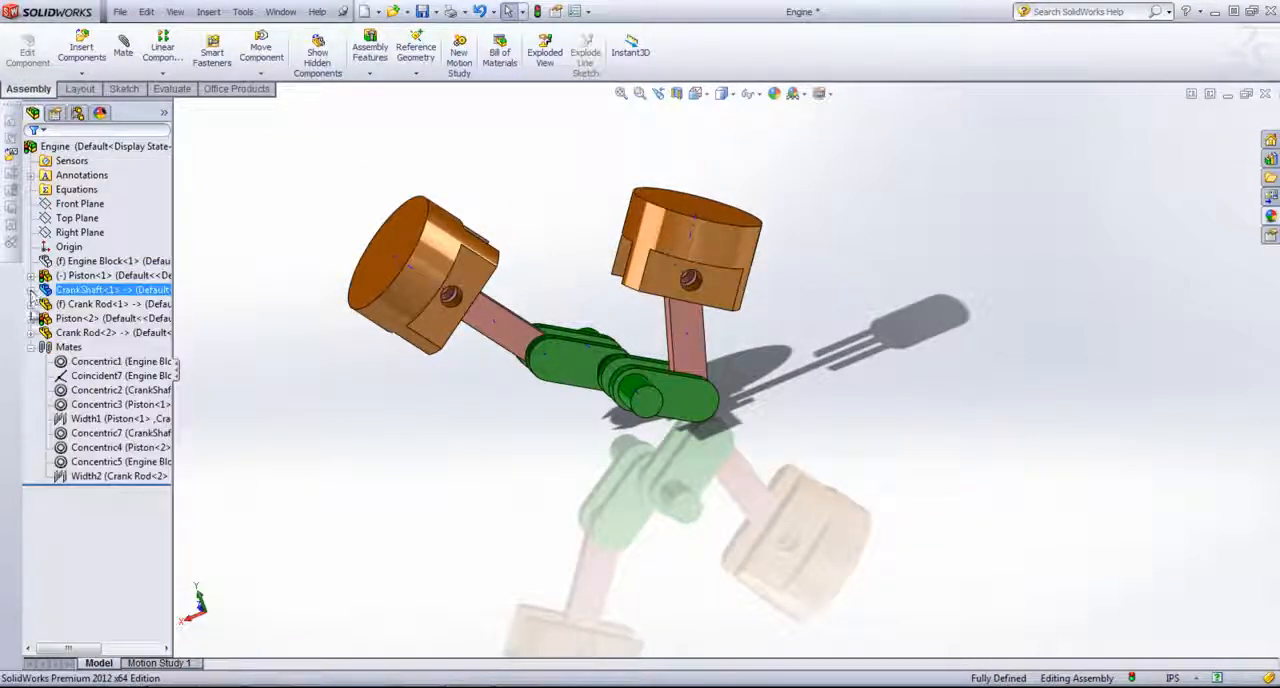
{"action": "left_click", "coordinate": [100, 303]}
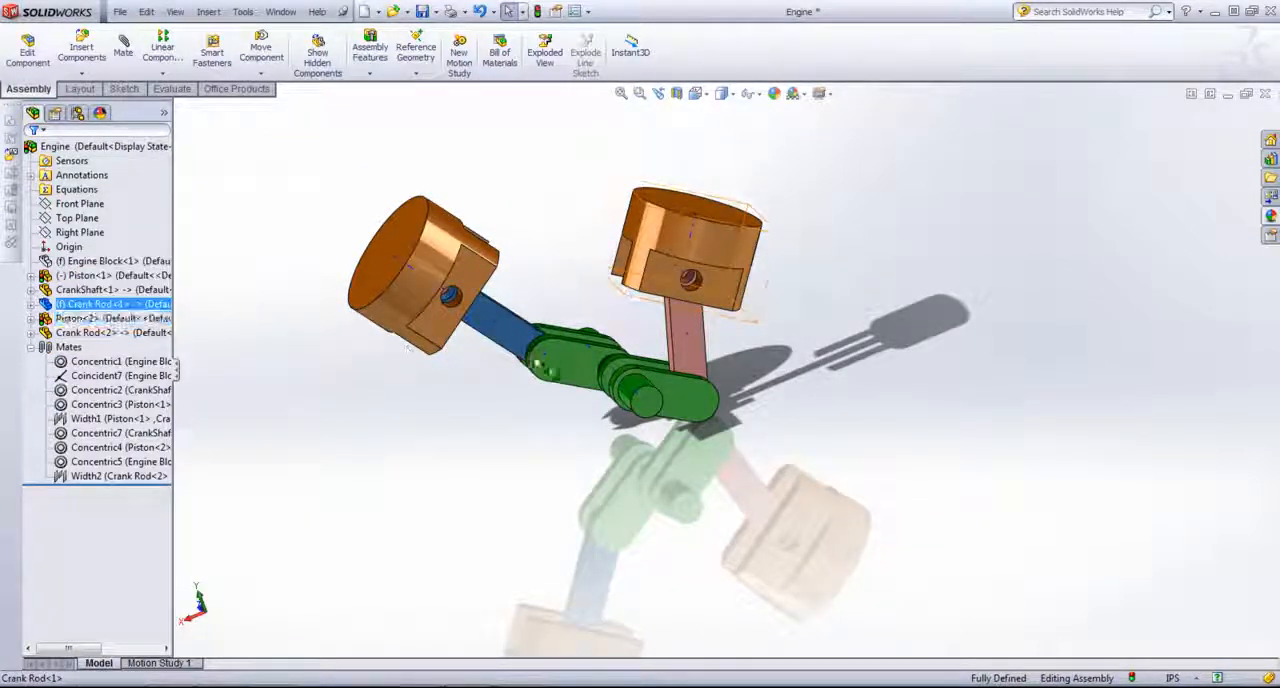
{"action": "left_click_drag", "start_coordinate": [510, 340], "coordinate": [455, 372]}
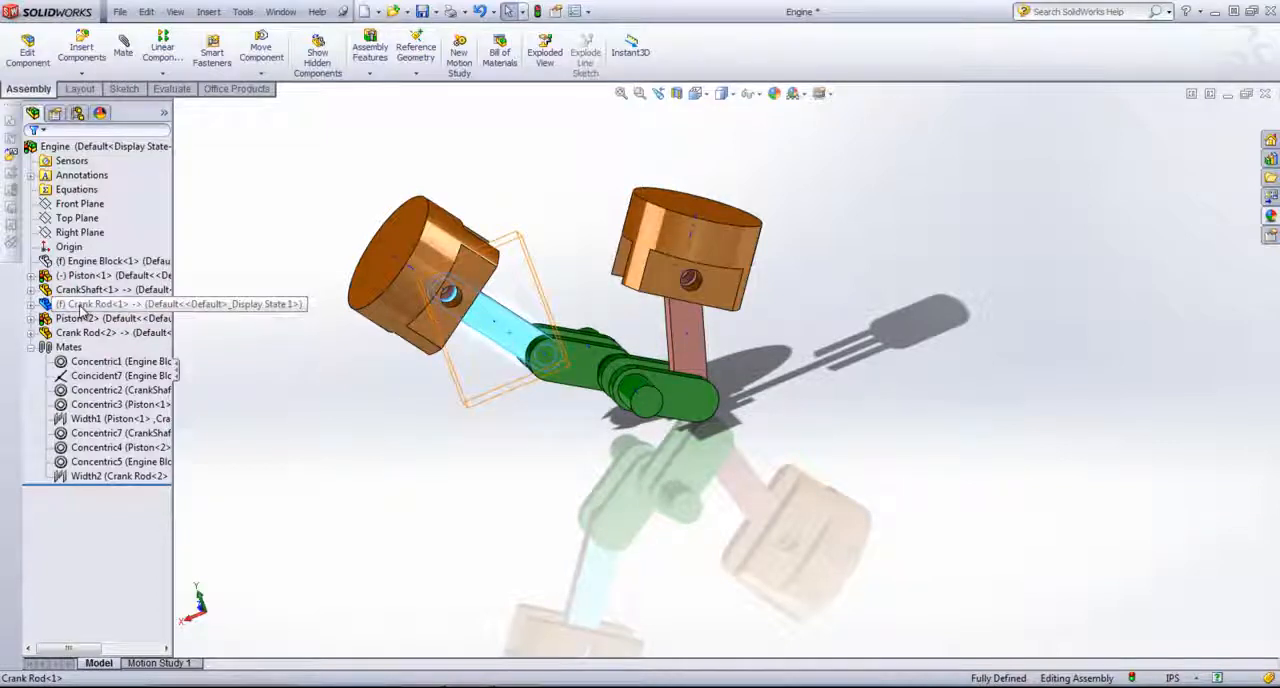
{"action": "right_click", "coordinate": [84, 306]}
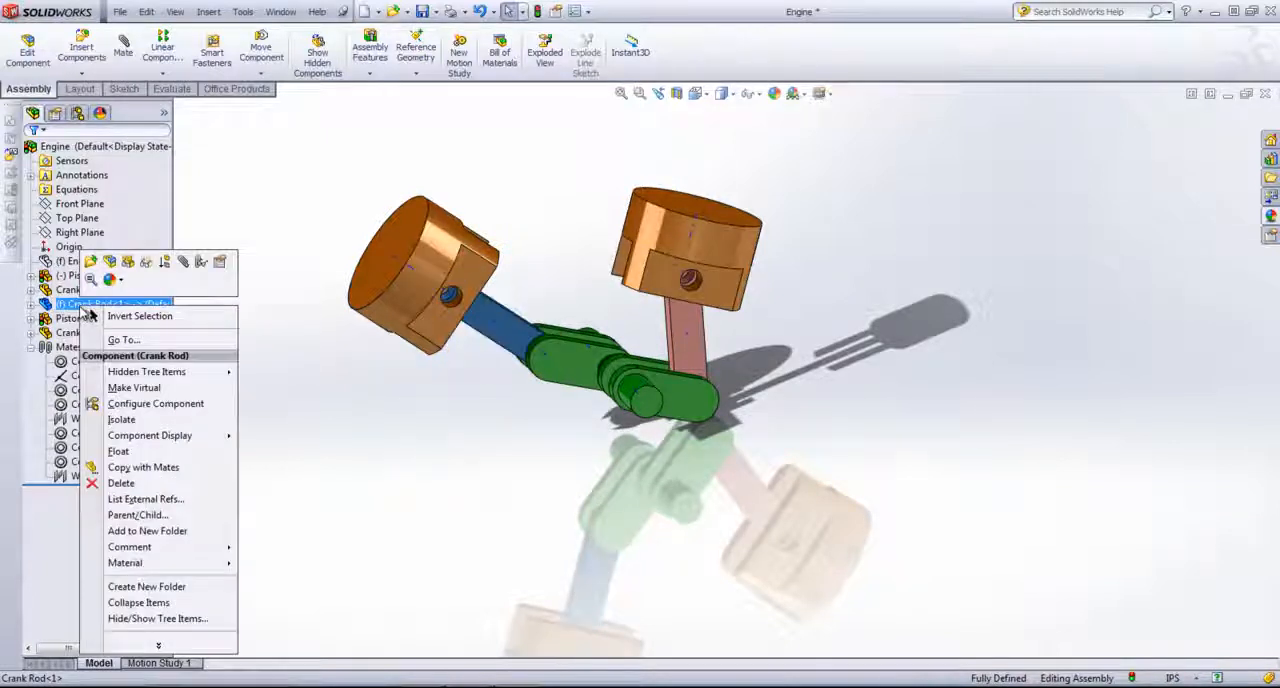
{"action": "left_click", "coordinate": [140, 452]}
{"action": "left_click_drag", "start_coordinate": [697, 410], "coordinate": [490, 335]}
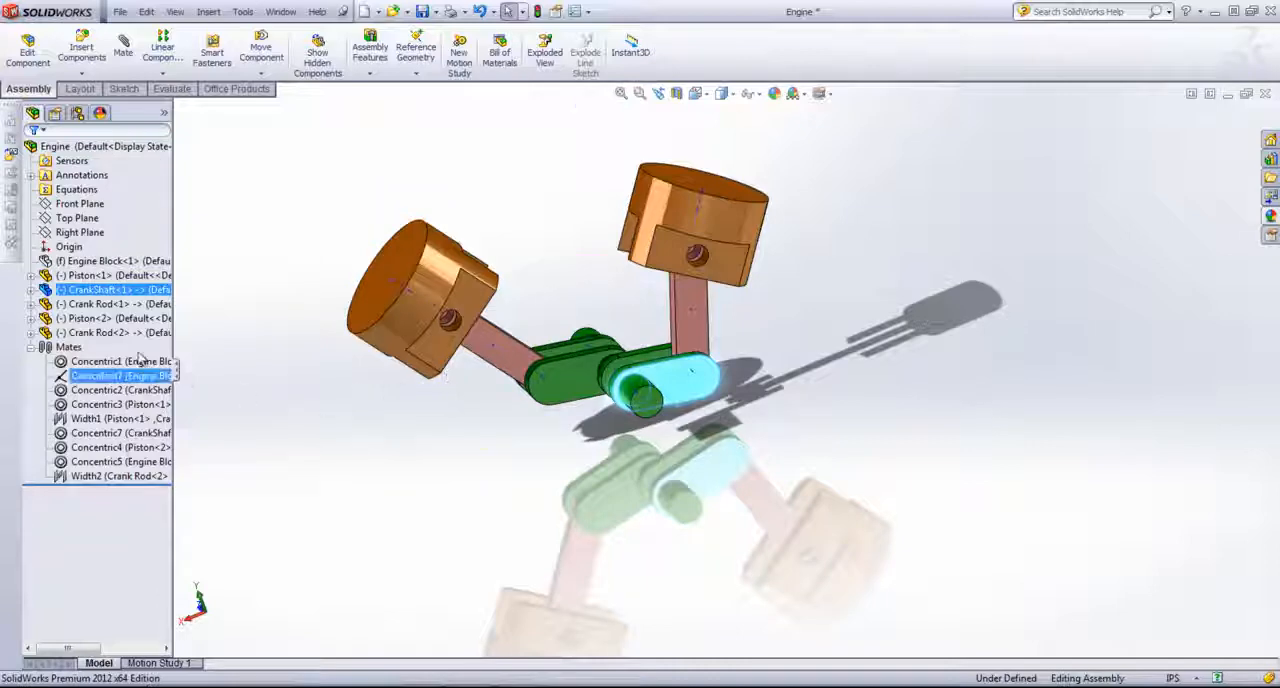
Step: Show the hidden engine block around the pistons and crankshaft
{"action": "right_click", "coordinate": [112, 265]}
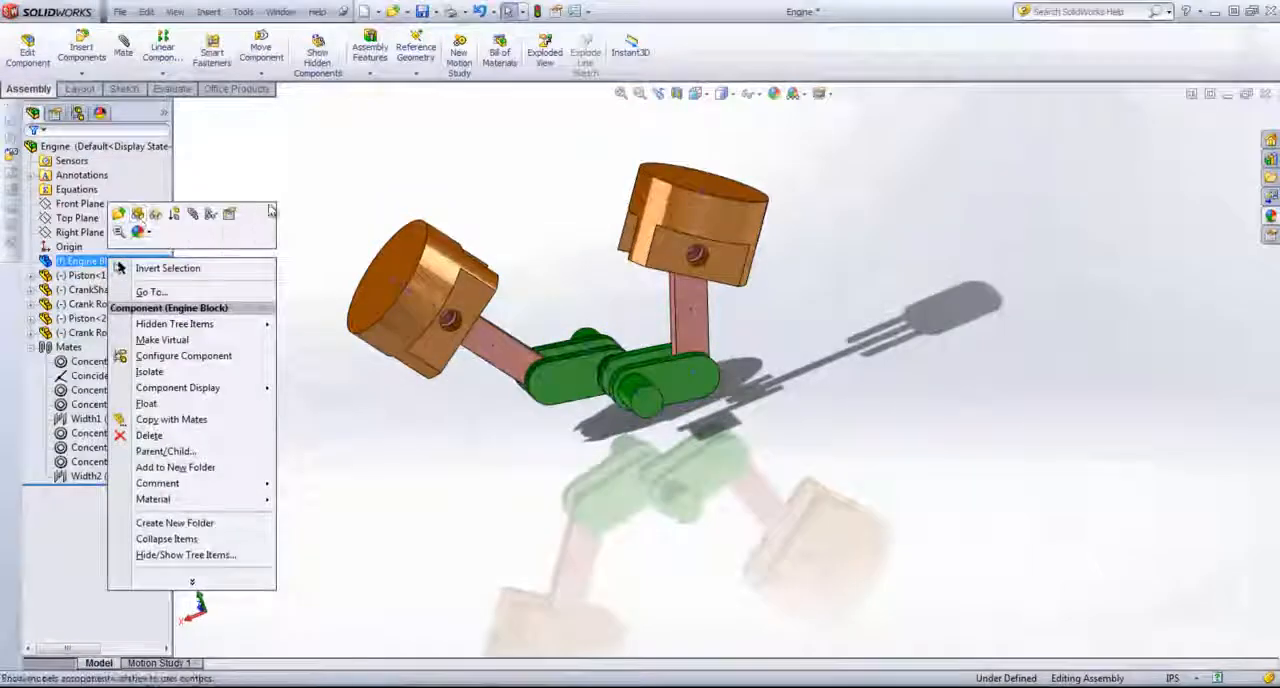
{"action": "left_click", "coordinate": [455, 264]}
{"action": "left_click", "coordinate": [452, 264]}
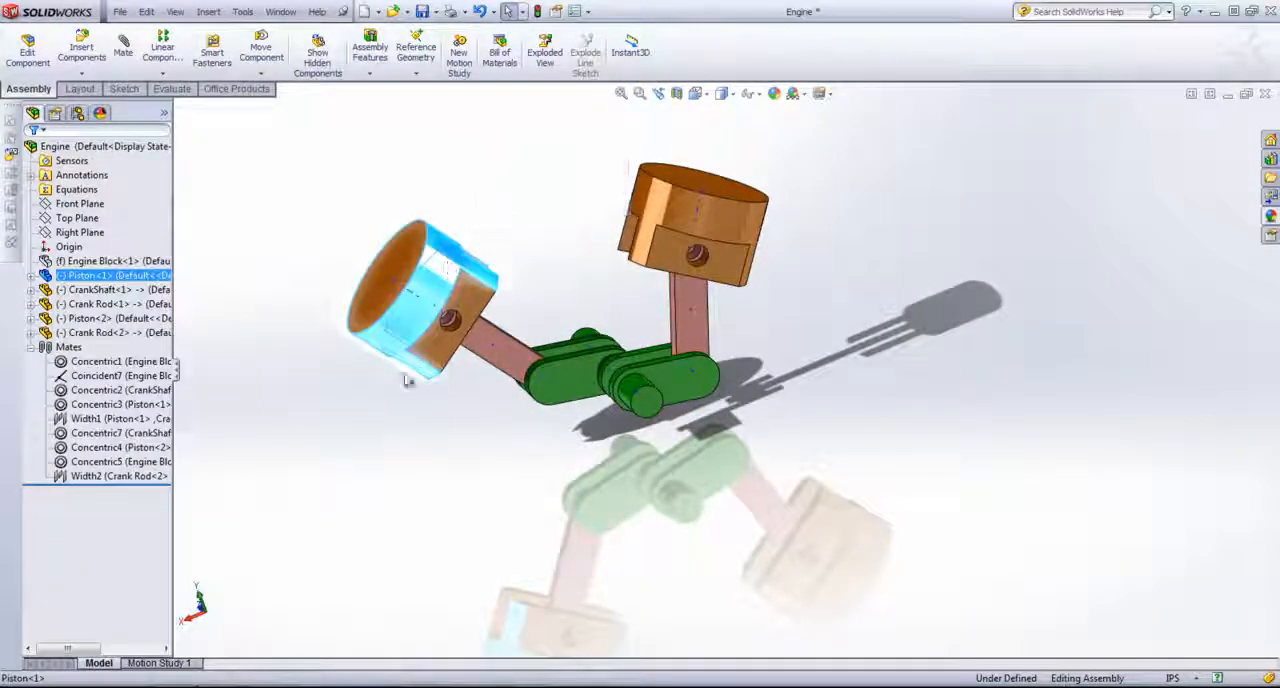
{"action": "right_click", "coordinate": [79, 262]}
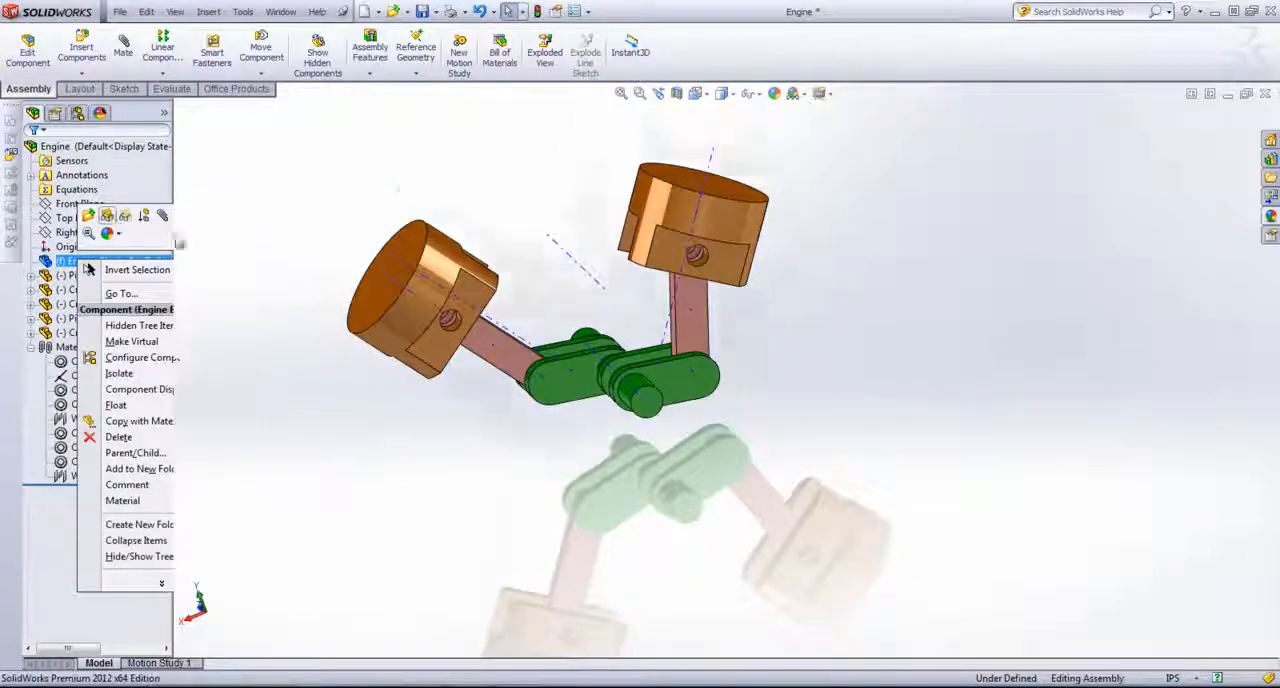
{"action": "left_click", "coordinate": [107, 216]}
{"action": "middle_click_drag", "start_coordinate": [420, 272], "coordinate": [447, 378]}
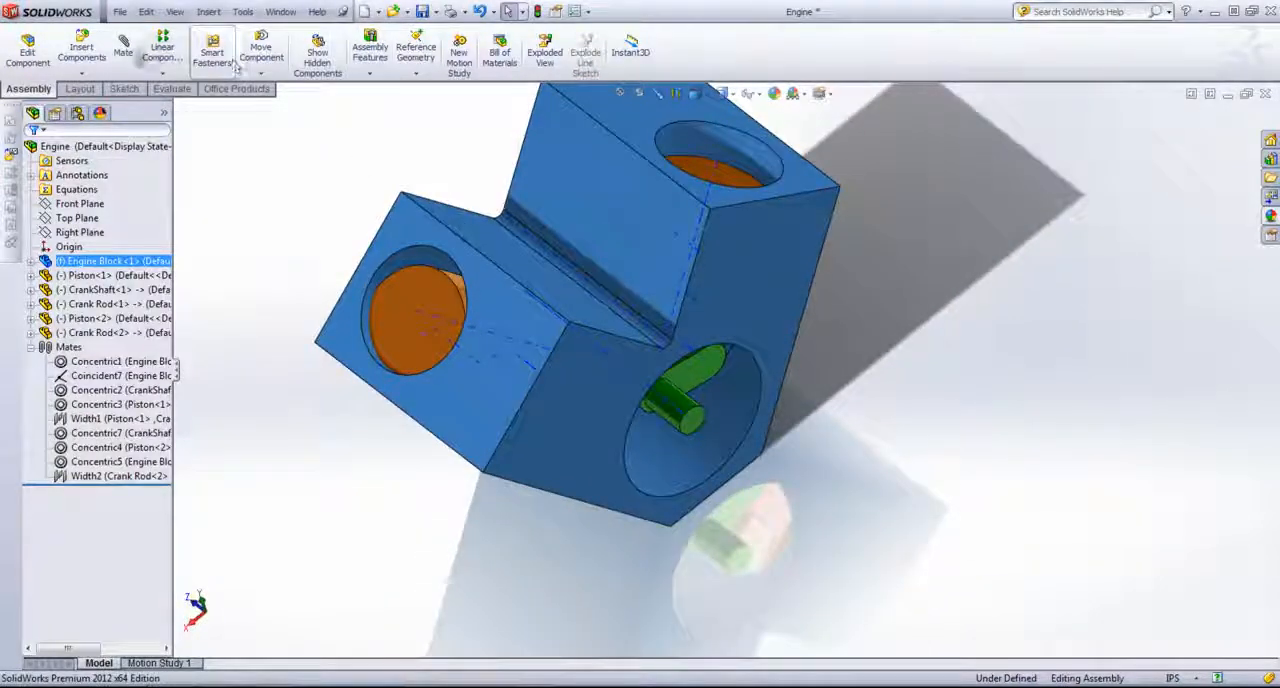
{"action": "left_click", "coordinate": [123, 52]}
{"action": "scroll", "coordinate": [458, 295], "scroll_direction": "down", "scroll_amount": 5}
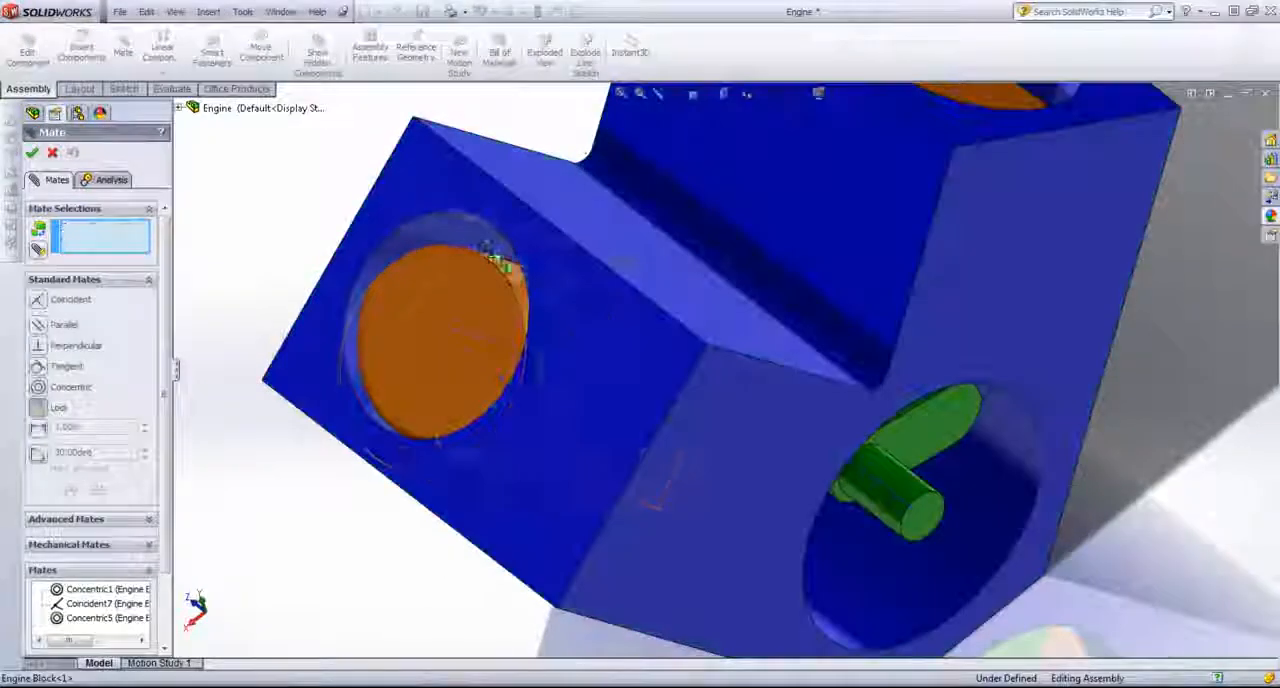
{"action": "left_click", "coordinate": [512, 276]}
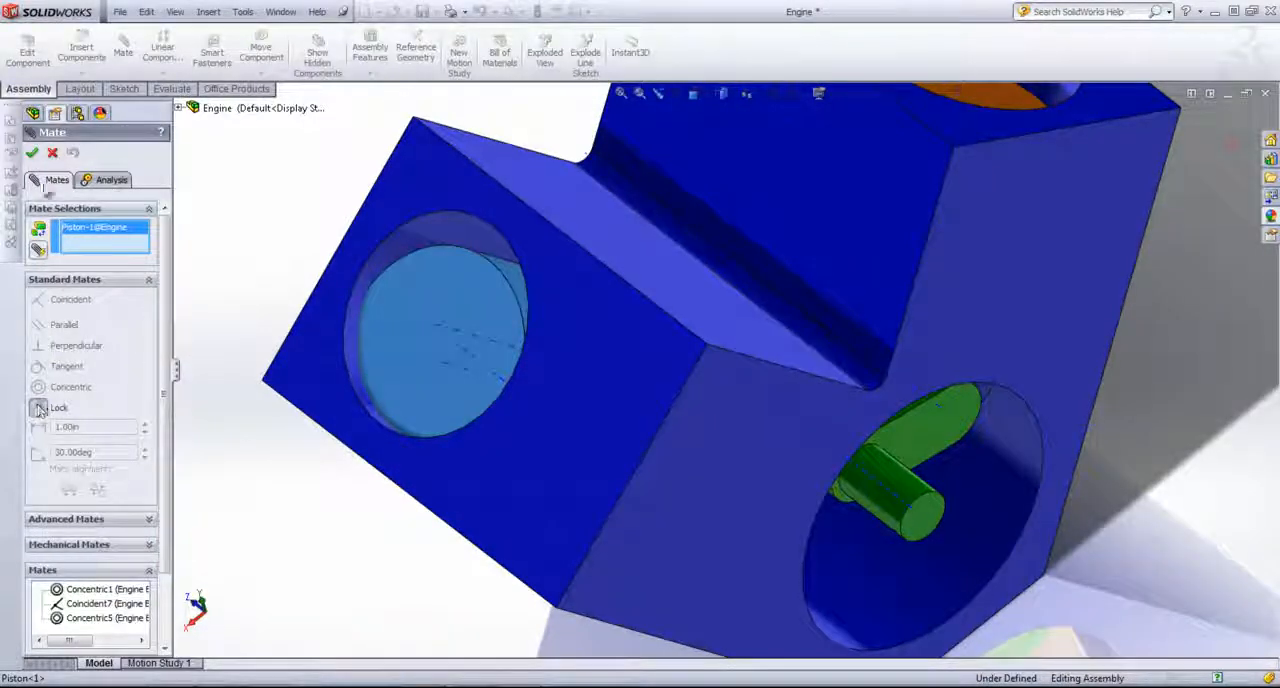
{"action": "left_click", "coordinate": [52, 153]}
Step: Add a Concentric mate between the first piston's outer cylindrical face and its engine block bore, and finish mating
{"action": "middle_click_drag", "start_coordinate": [290, 277], "coordinate": [304, 286]}
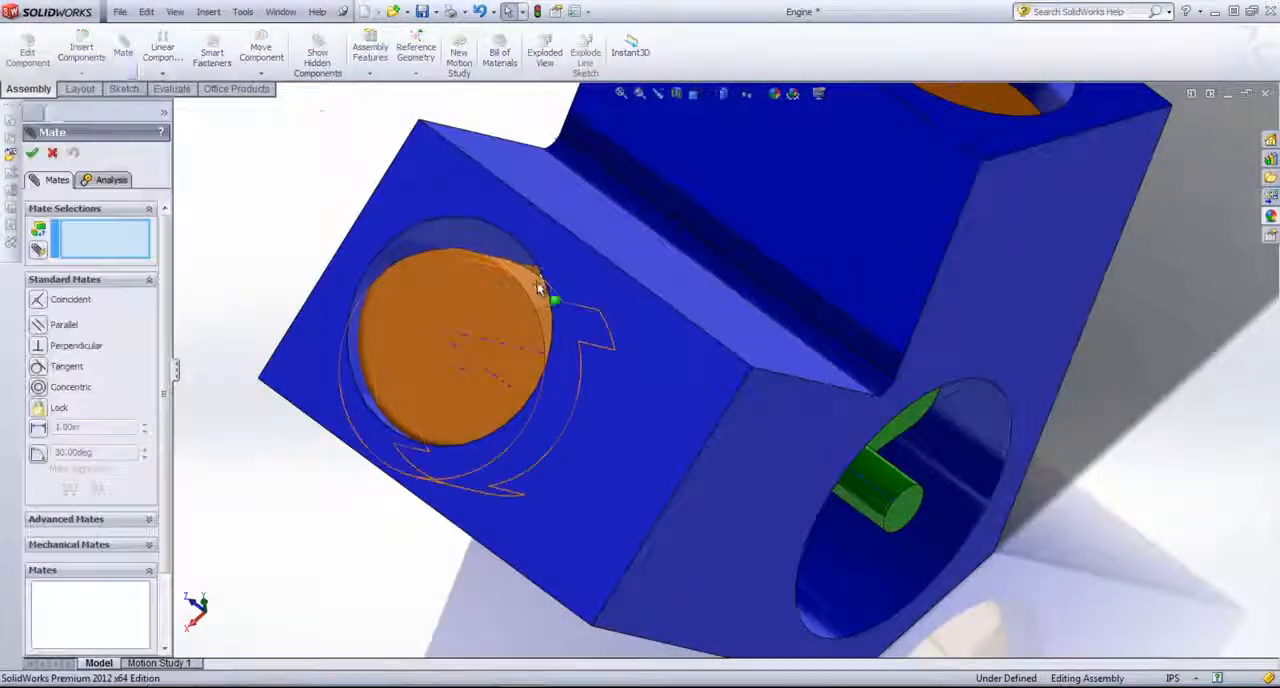
{"action": "left_click", "coordinate": [502, 251]}
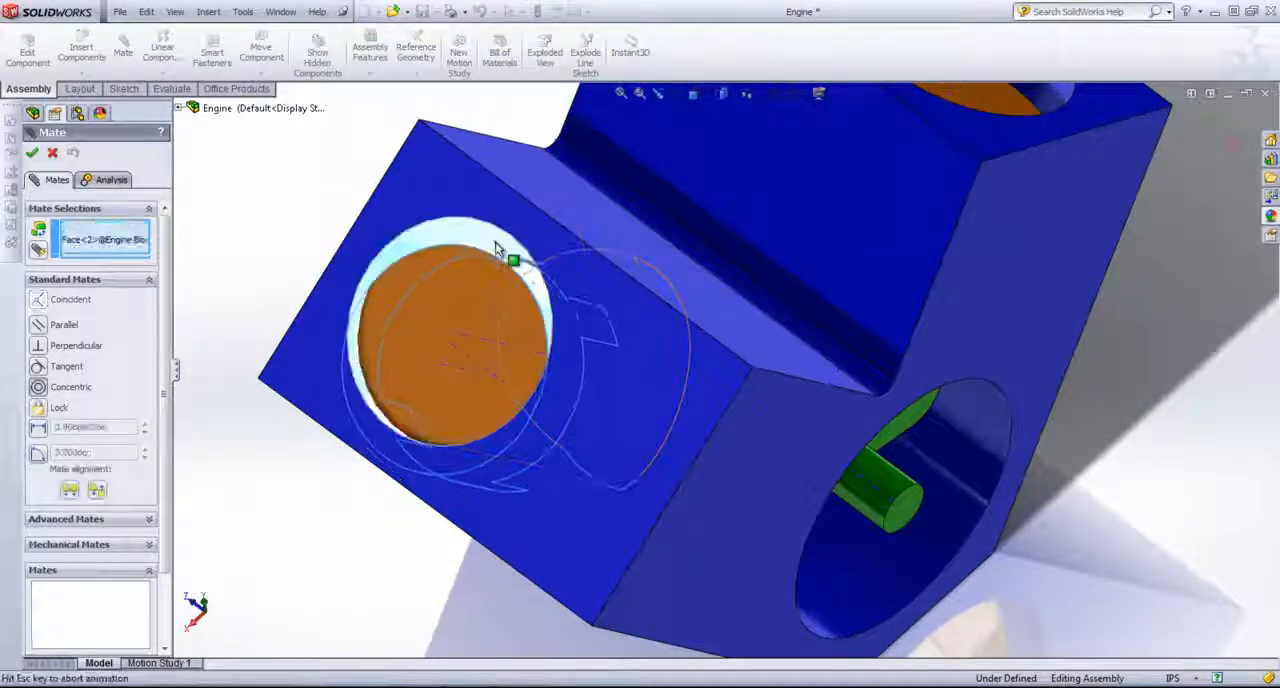
{"action": "left_click", "coordinate": [497, 250]}
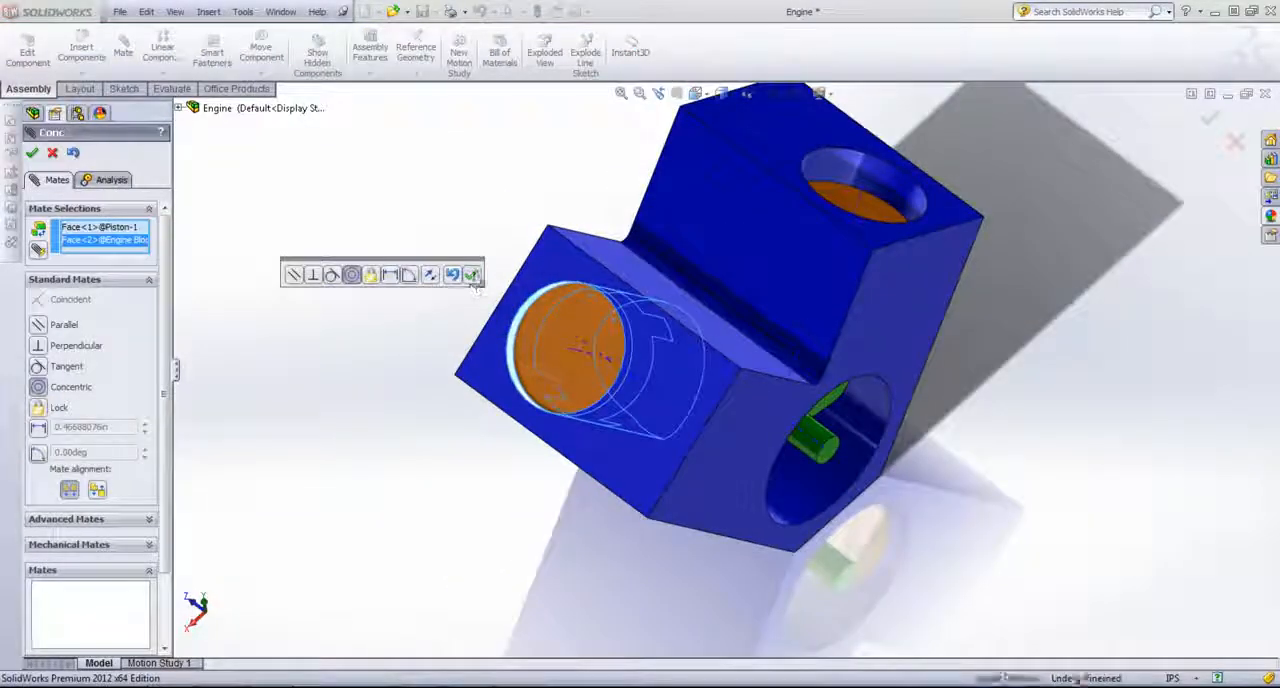
{"action": "left_click", "coordinate": [473, 280]}
{"action": "middle_click_drag", "start_coordinate": [583, 377], "coordinate": [520, 360]}
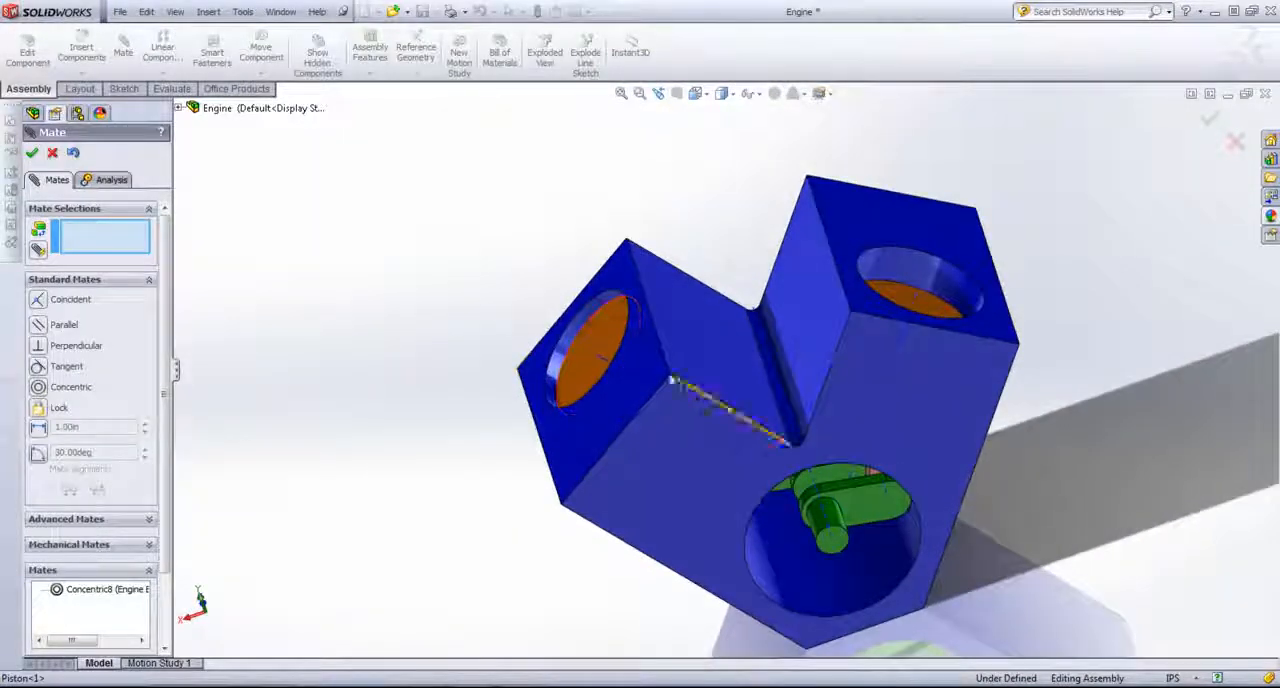
{"action": "left_click", "coordinate": [34, 154]}
Step: Turn the crankshaft inside the engine block and examine how both pistons travel in their bores
{"action": "left_click_drag", "start_coordinate": [877, 514], "coordinate": [845, 477]}
{"action": "left_click_drag", "start_coordinate": [873, 517], "coordinate": [825, 575]}
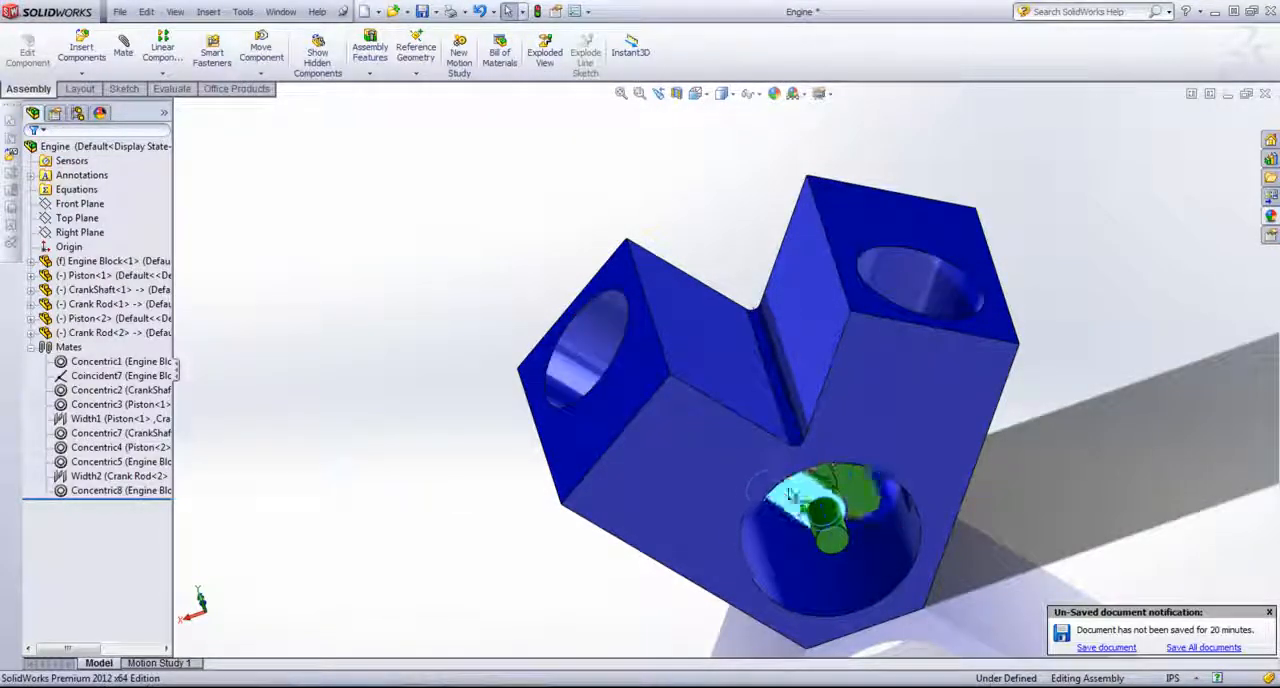
{"action": "left_click_drag", "start_coordinate": [843, 497], "coordinate": [857, 522]}
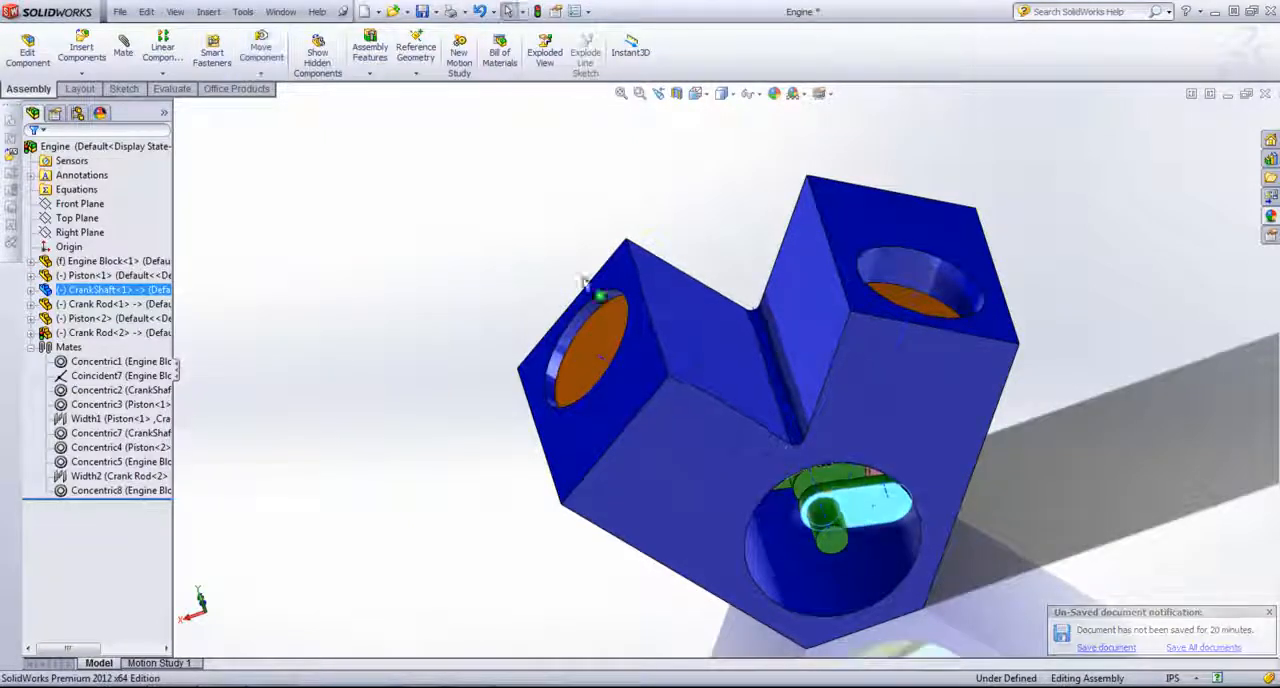
{"action": "scroll", "coordinate": [630, 432], "scroll_direction": "up", "scroll_amount": 2}
{"action": "scroll", "coordinate": [737, 480], "scroll_direction": "down", "scroll_amount": 3}
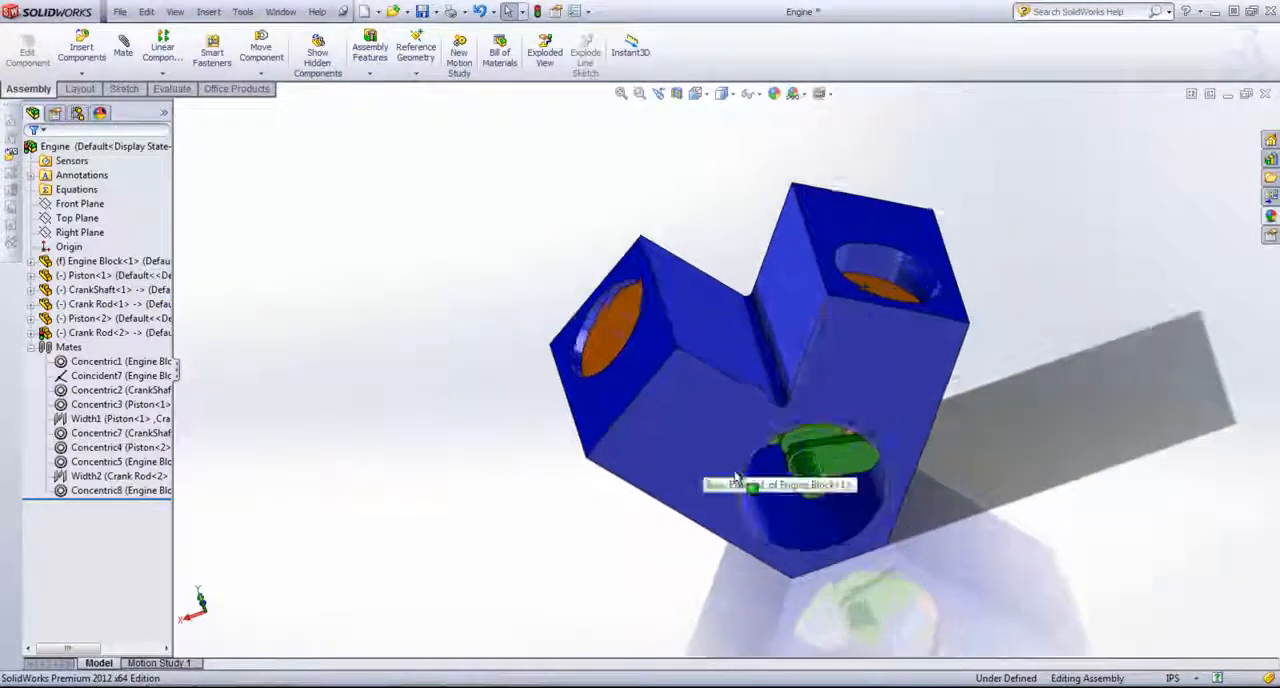
{"action": "scroll", "coordinate": [743, 503], "scroll_direction": "up", "scroll_amount": 2}
{"action": "scroll", "coordinate": [812, 268], "scroll_direction": "down", "scroll_amount": 1}
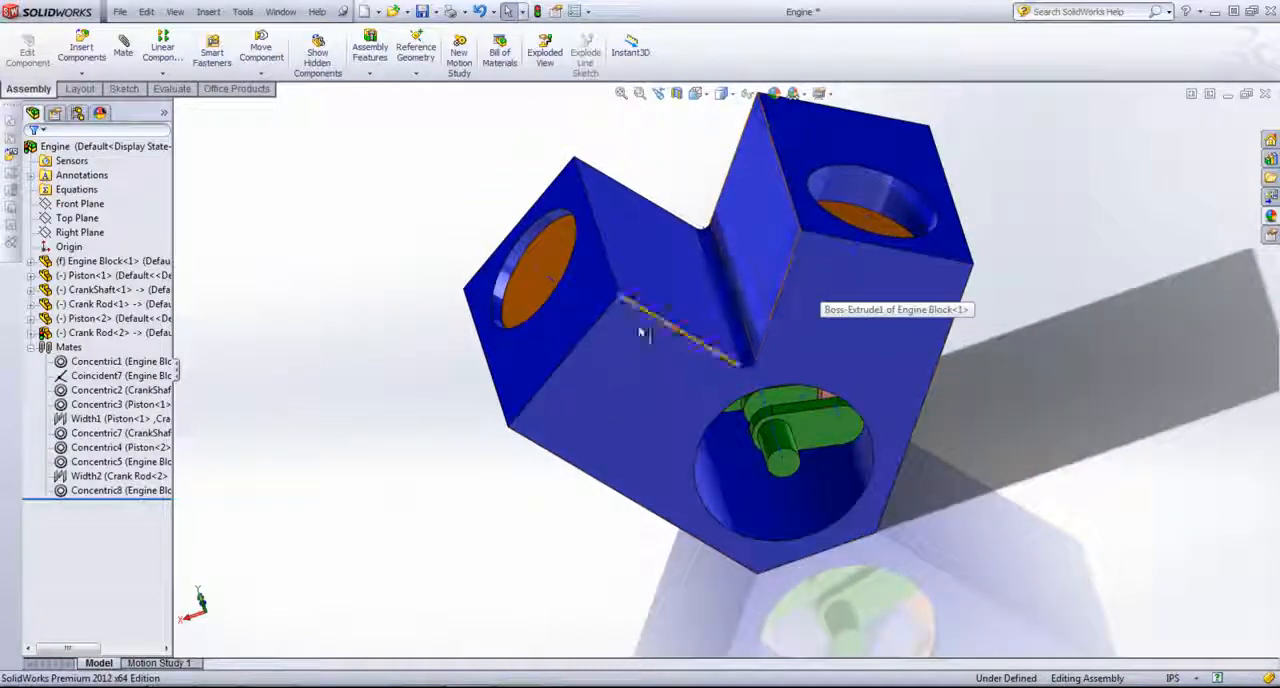
{"action": "middle_click_drag", "start_coordinate": [812, 268], "coordinate": [879, 264]}
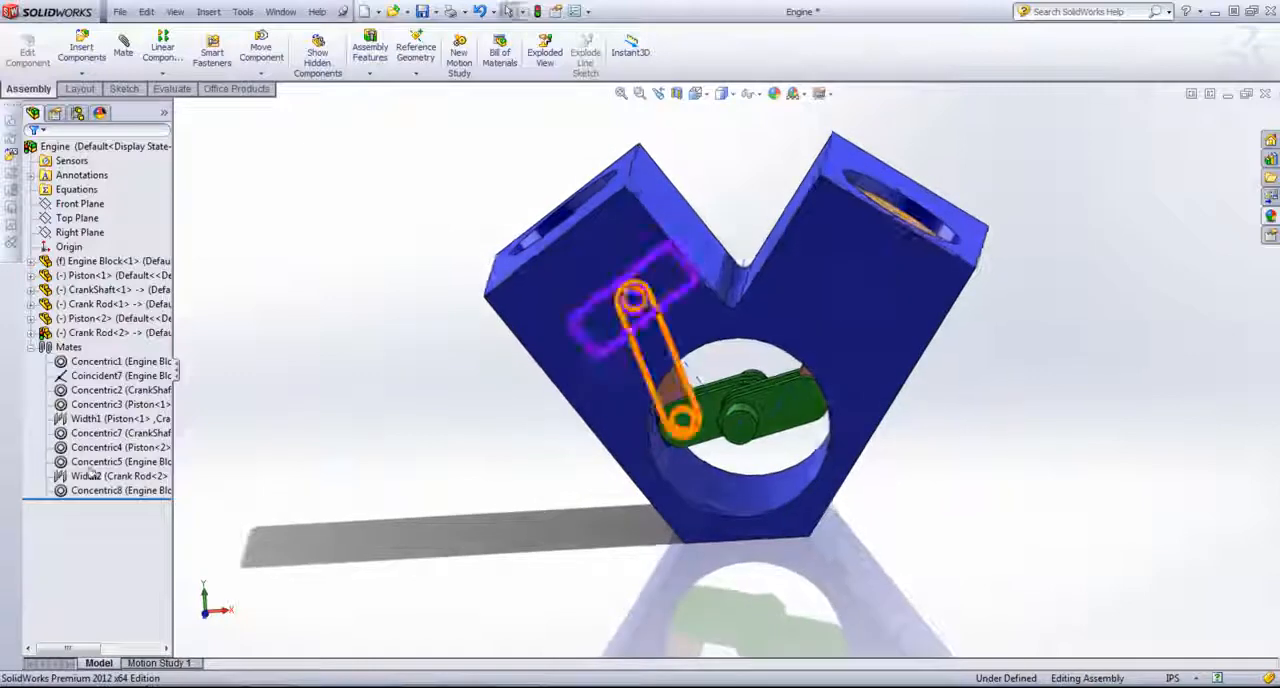
Step: Collapse the assembly's mates list and rotate the crankshaft again while viewing the engine block from the front
{"action": "left_click", "coordinate": [31, 347]}
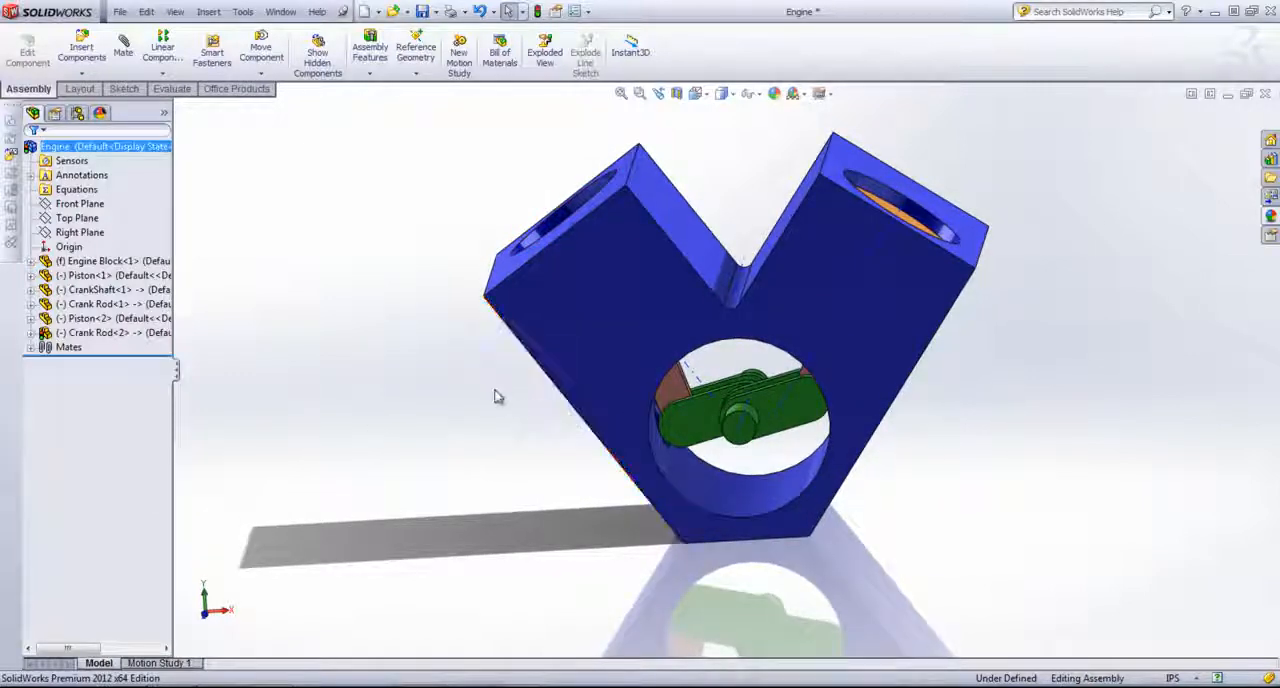
{"action": "mouse_move", "coordinate": [497, 397]}
{"action": "middle_mouse_down"}
{"action": "mouse_move", "coordinate": [474, 417]}
{"action": "mouse_move", "coordinate": [502, 406]}
{"action": "middle_mouse_up"}
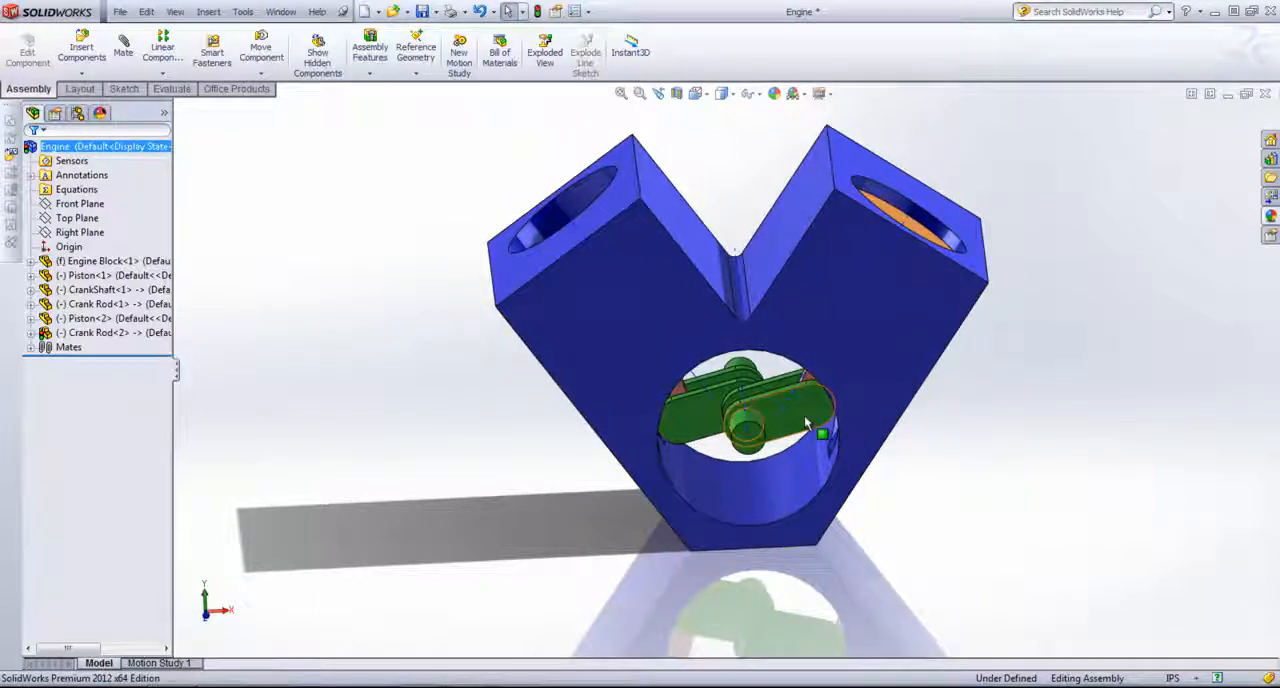
{"action": "left_click_drag", "start_coordinate": [804, 415], "coordinate": [707, 410]}
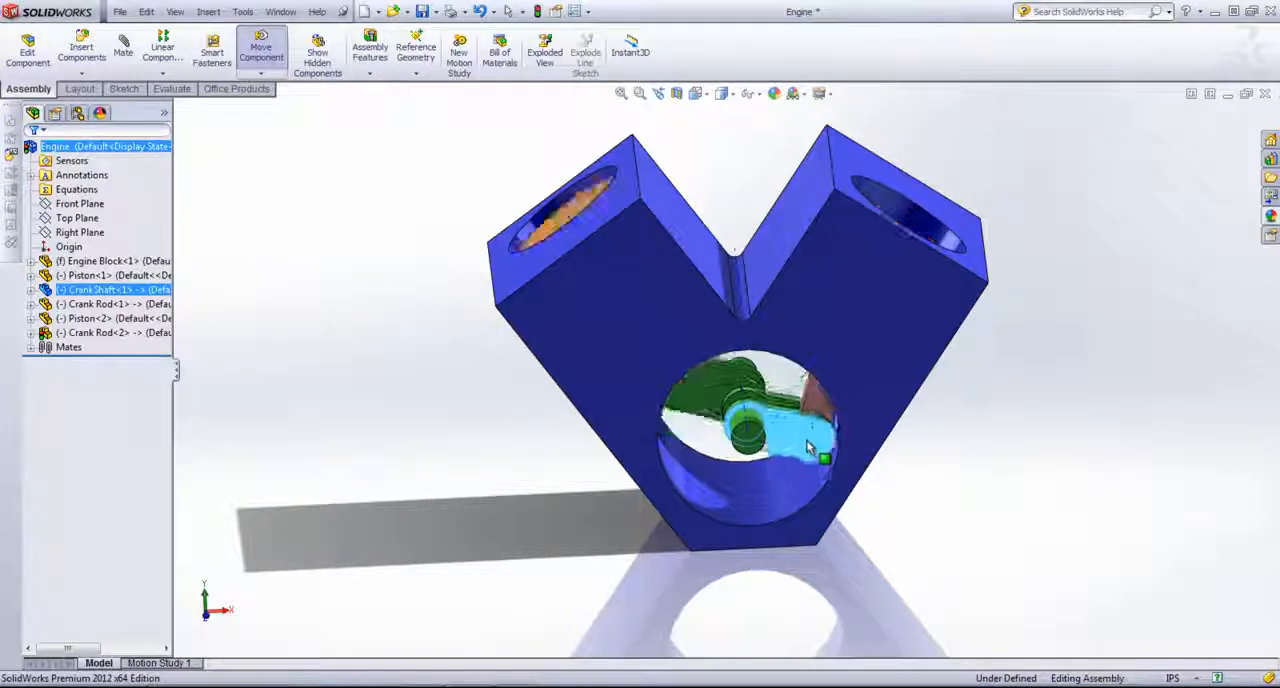